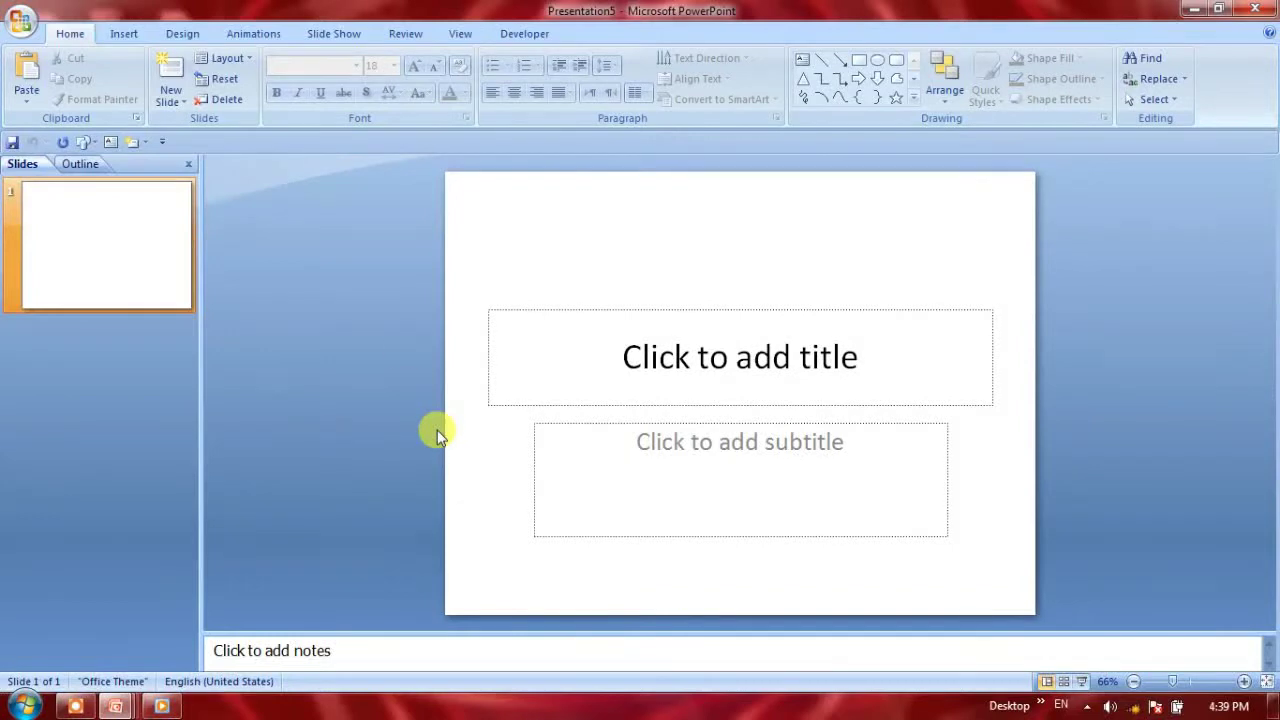
Switch the slide to the Blank layout and apply the black Metro theme
click(240, 58)
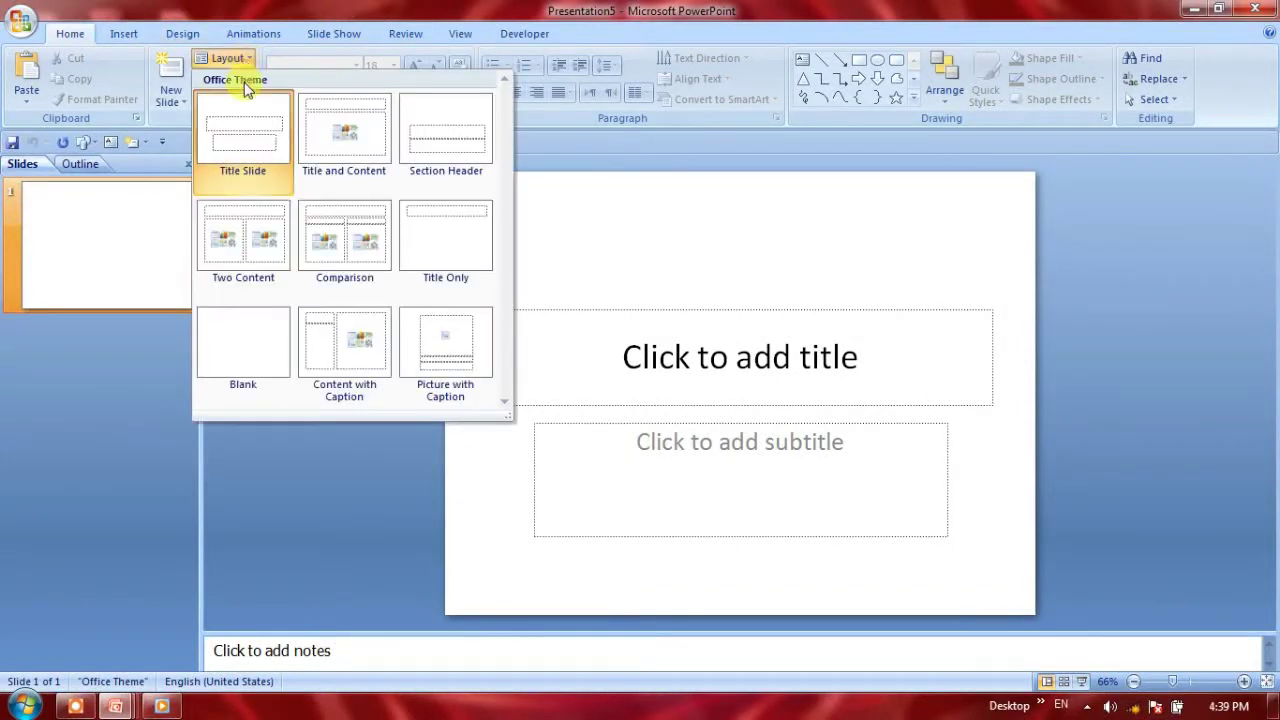
click(345, 327)
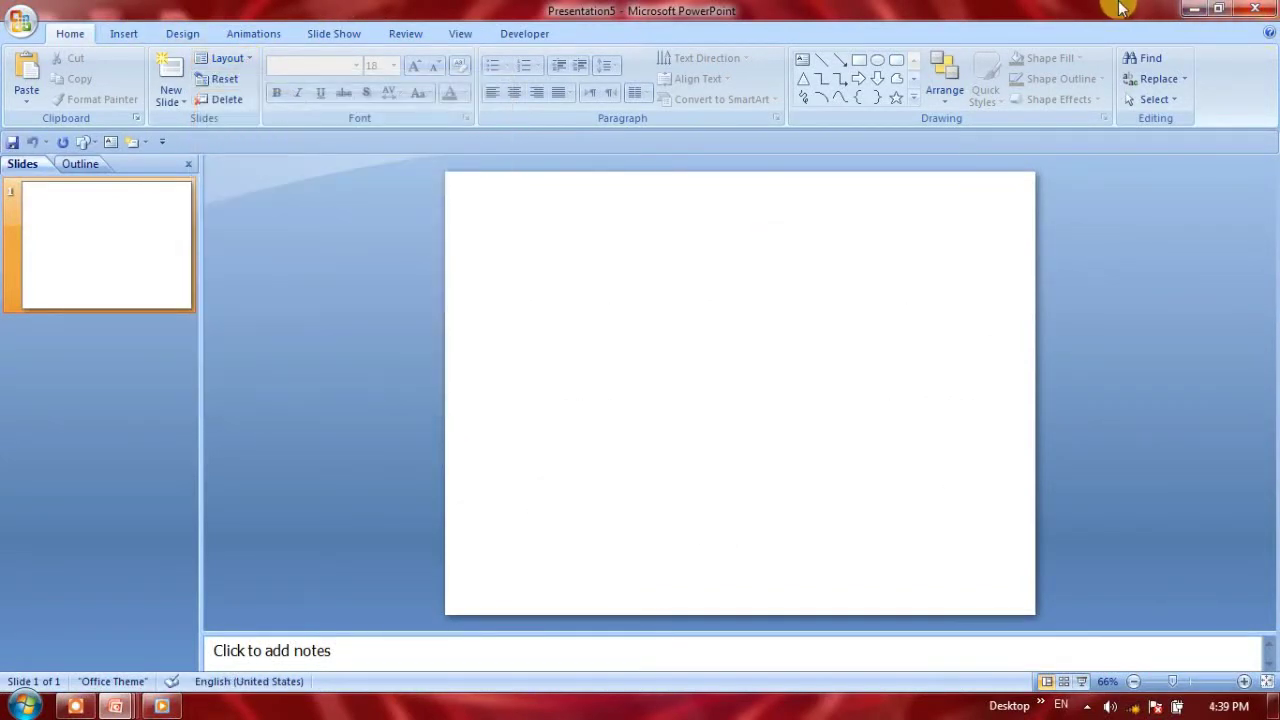
click(183, 34)
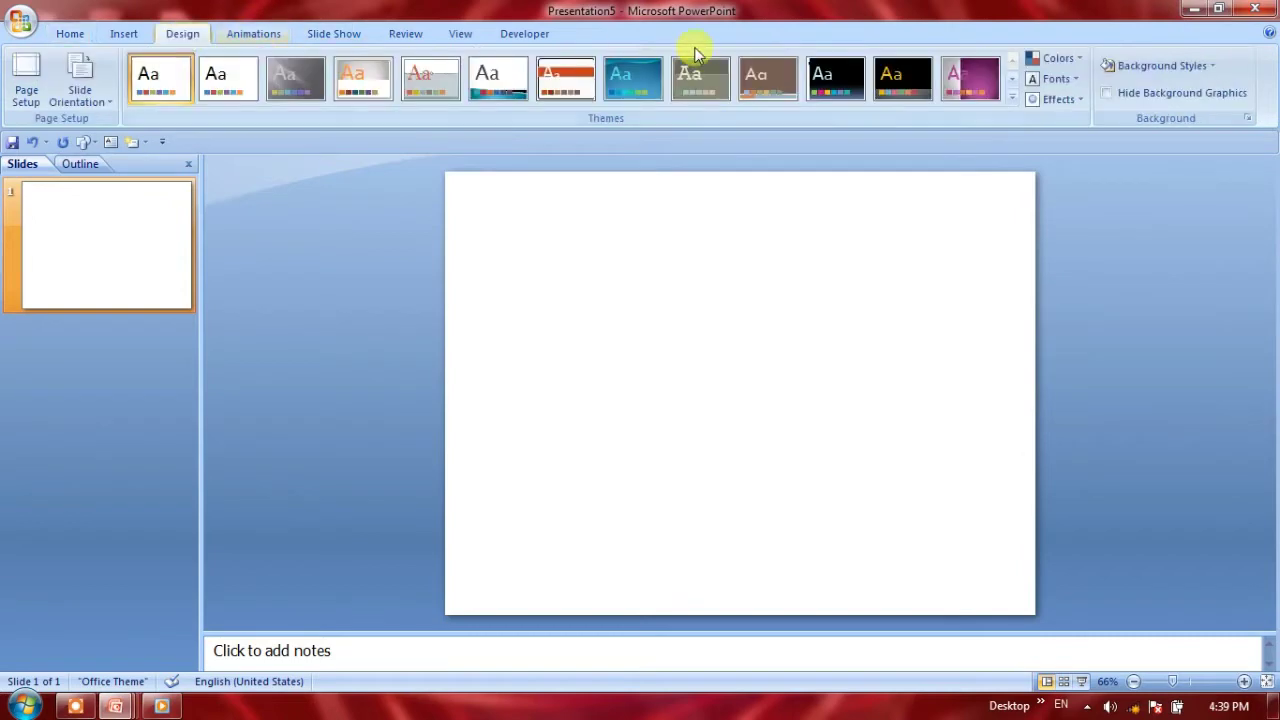
click(840, 80)
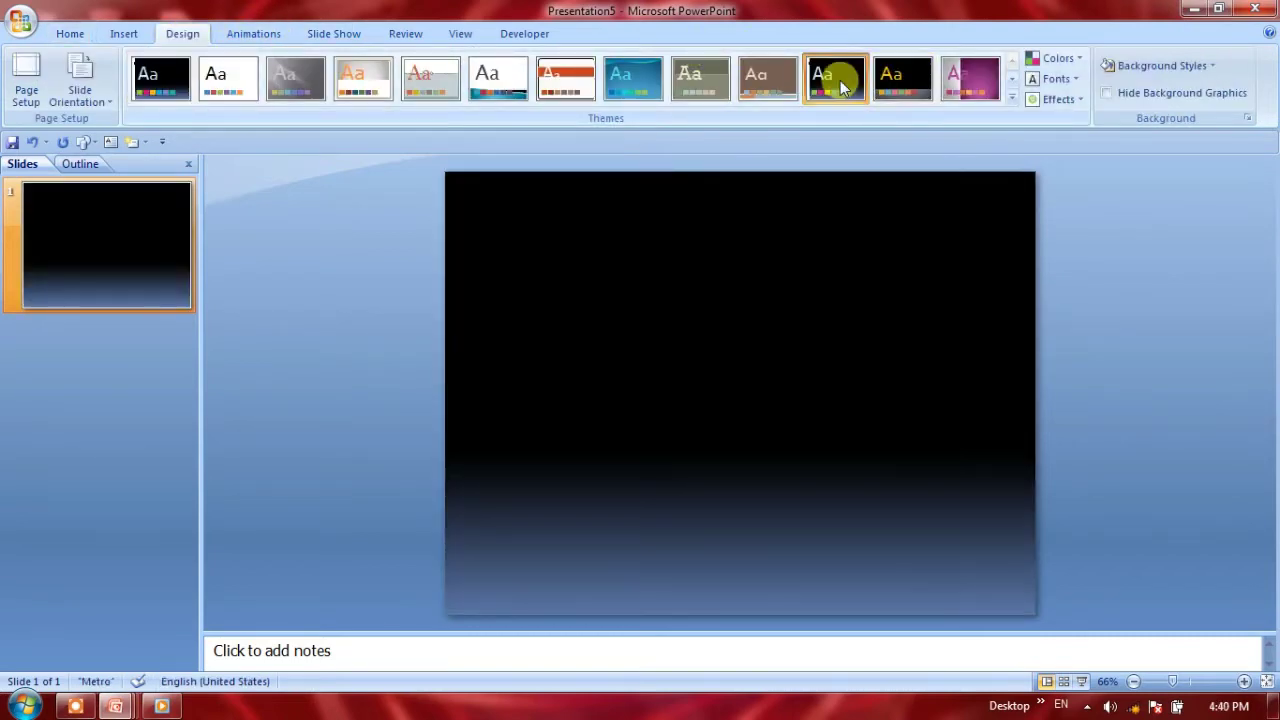
click(124, 34)
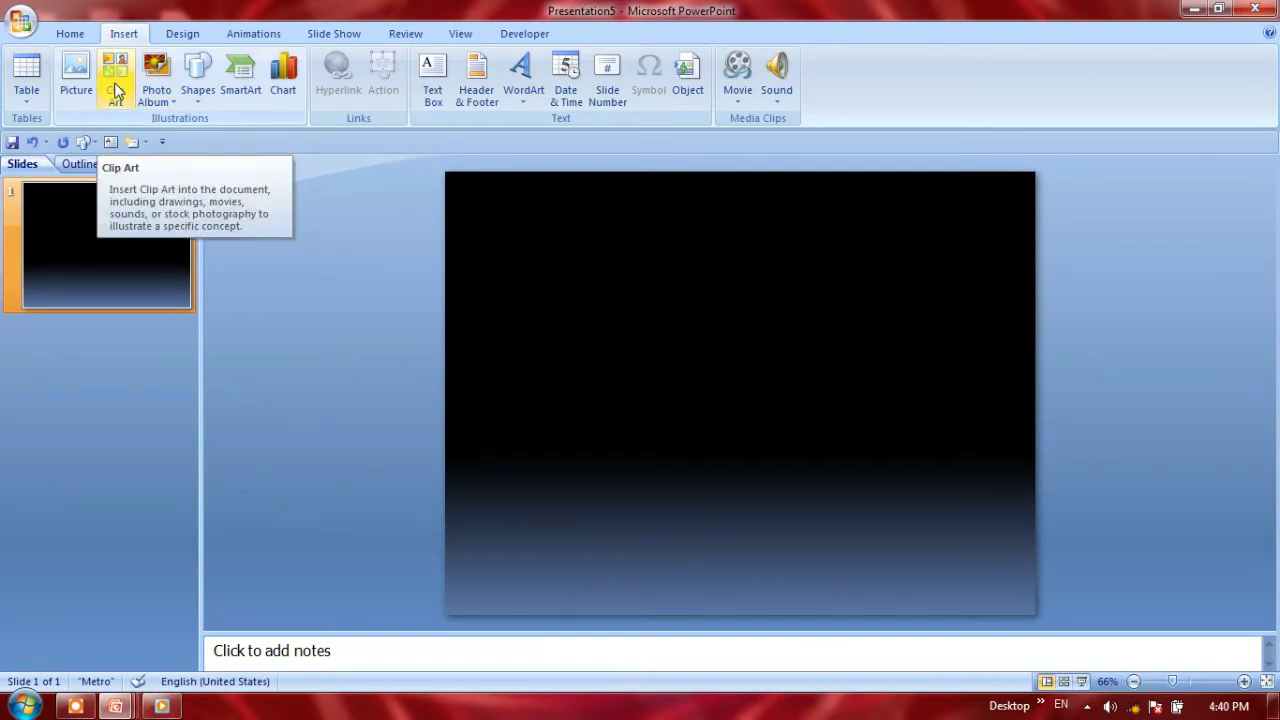
Insert the BALLOONS party clip art and enlarge it to 4.08" by 3.63" toward the upper left
click(121, 70)
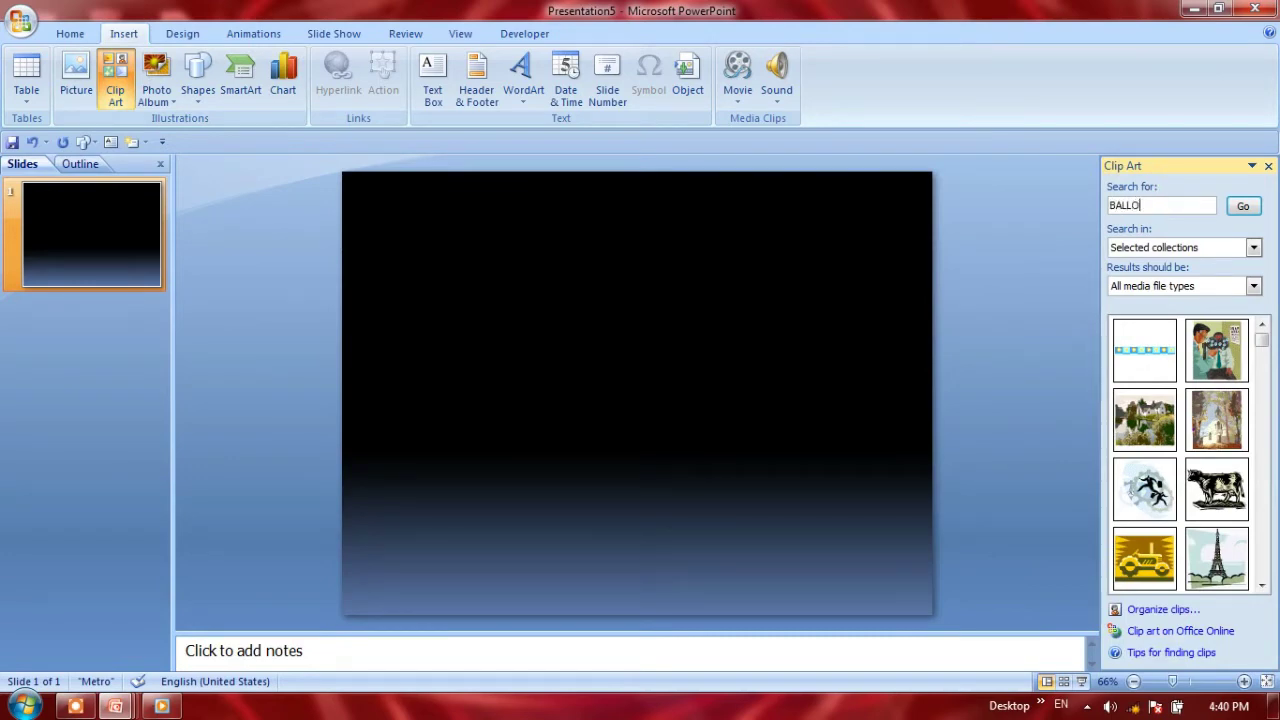
click(1256, 205)
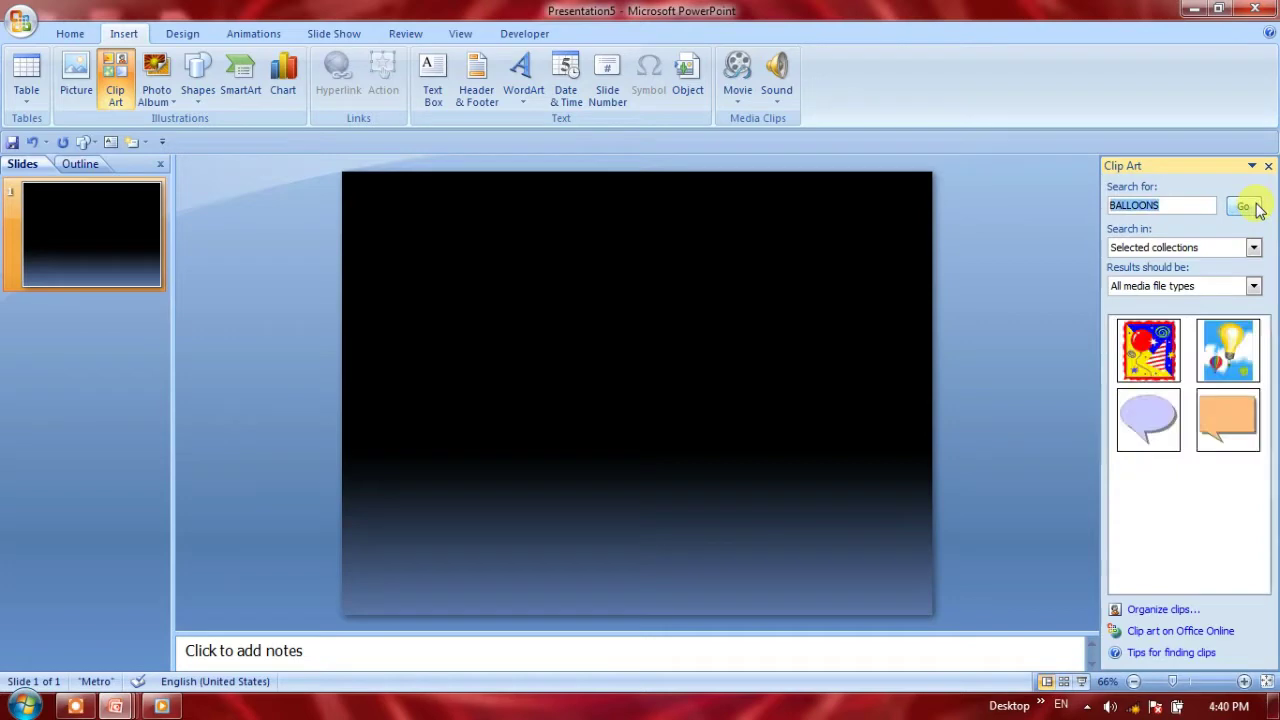
click(1133, 357)
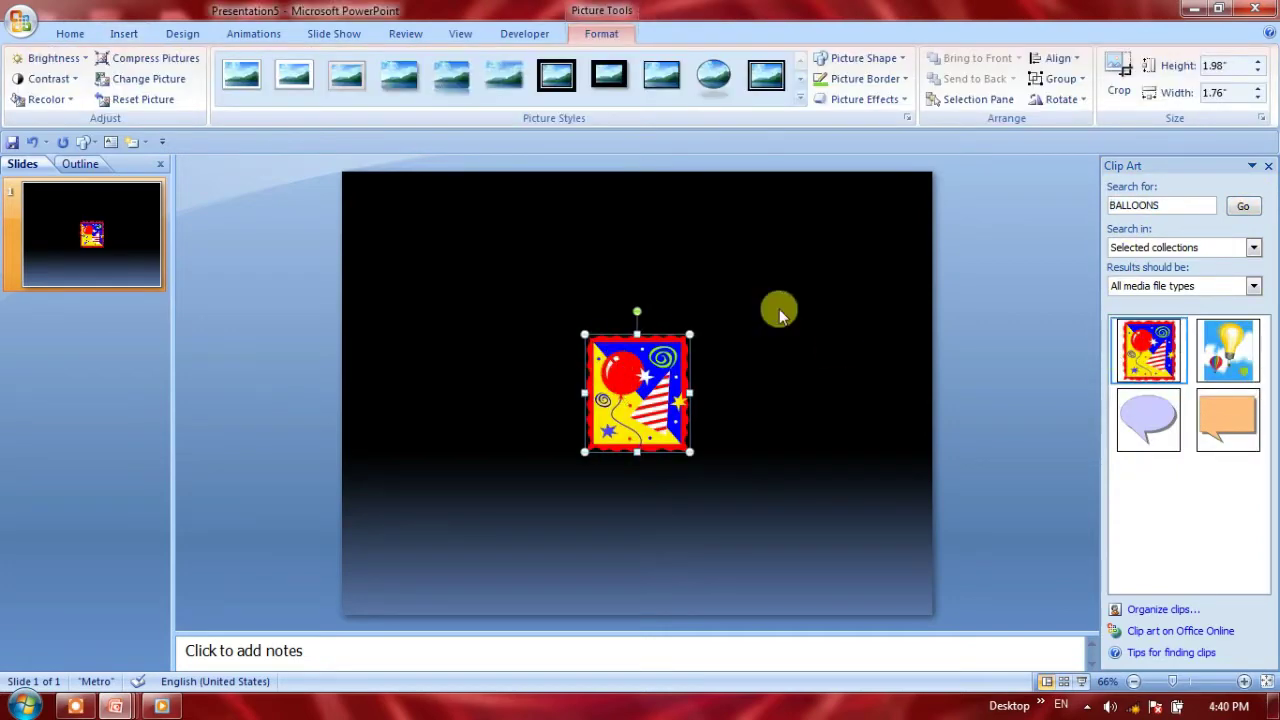
click(1267, 167)
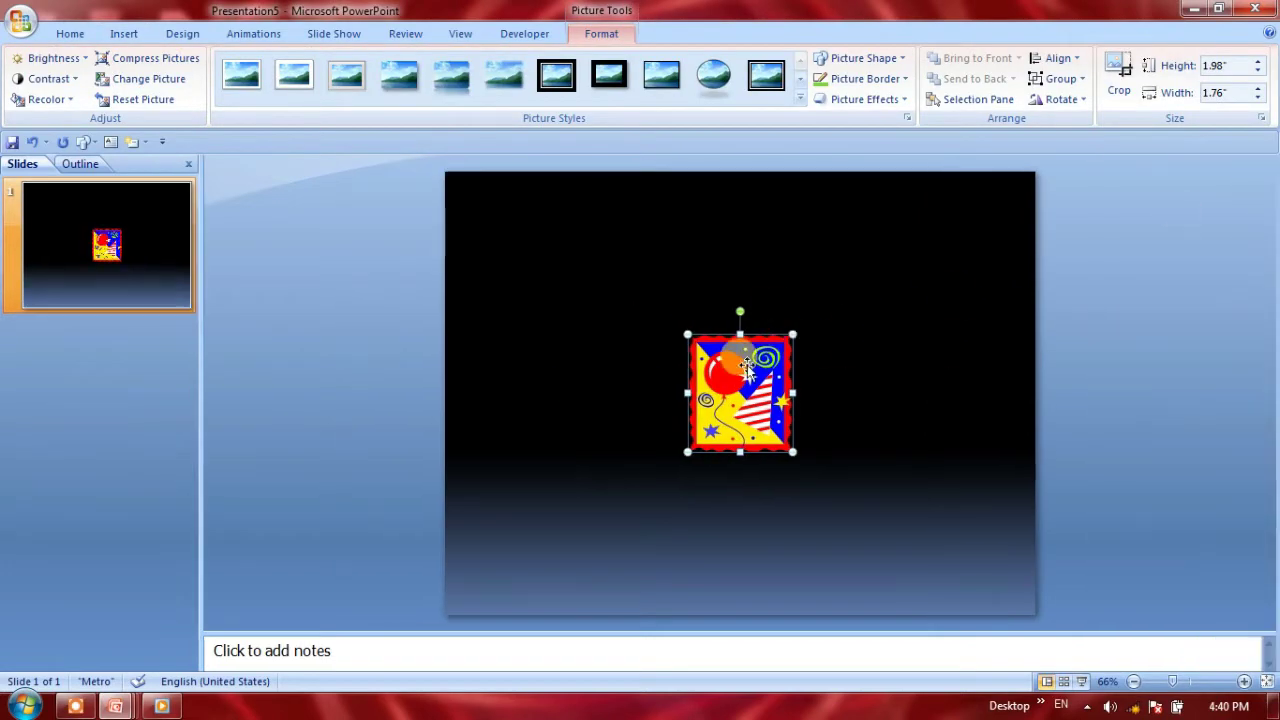
drag(686, 334, 577, 210)
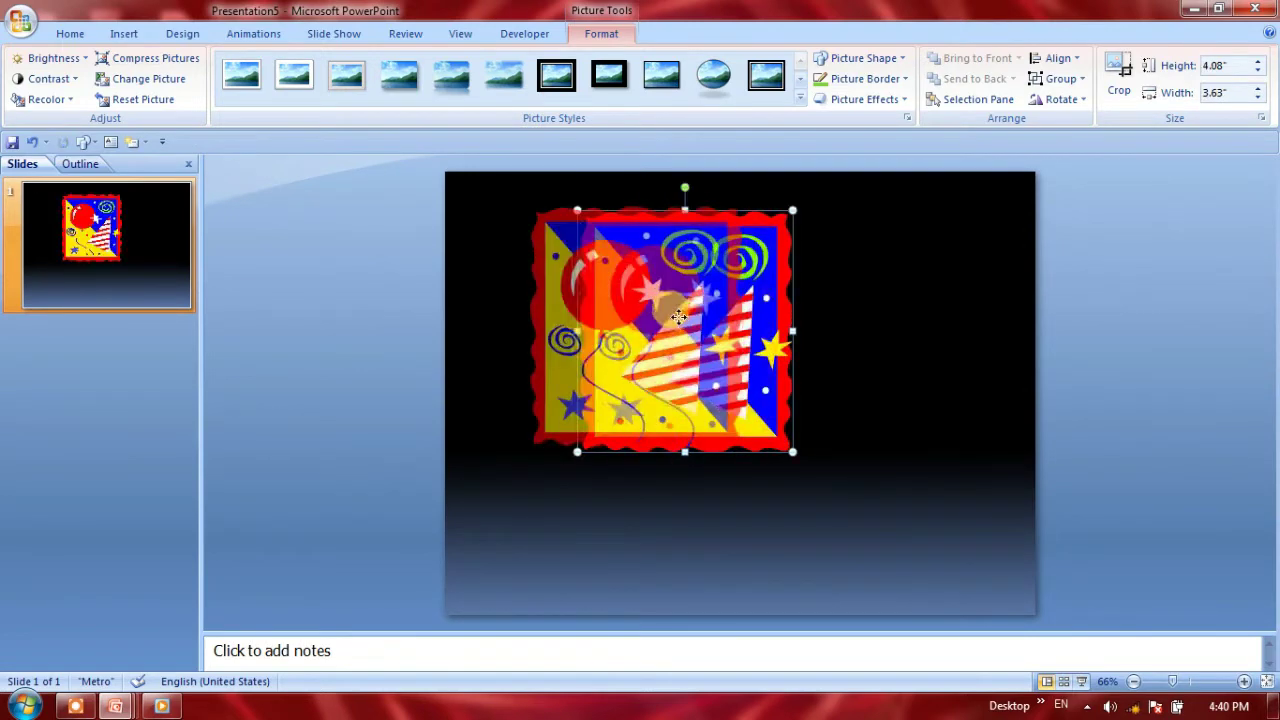
drag(729, 316, 669, 312)
Ungroup the clip art, converting it into editable drawing shapes
click(766, 334)
click(627, 310)
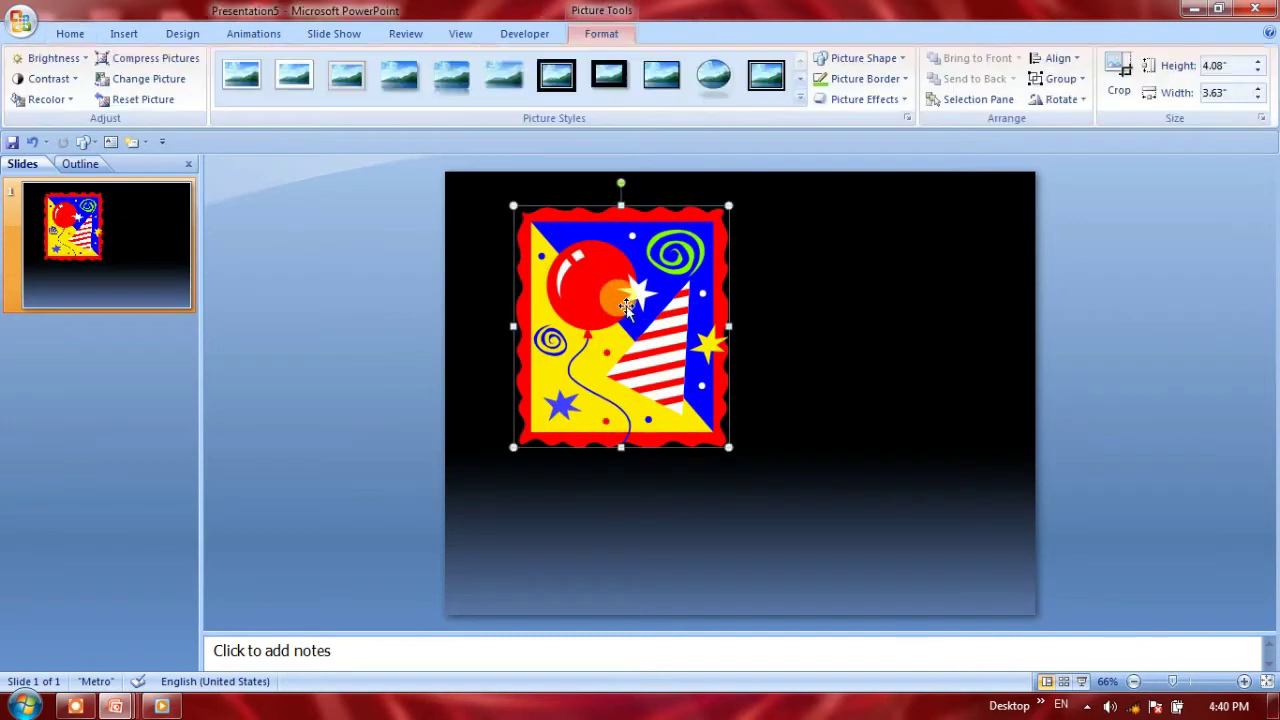
right_click(626, 306)
mouse_move(705, 428)
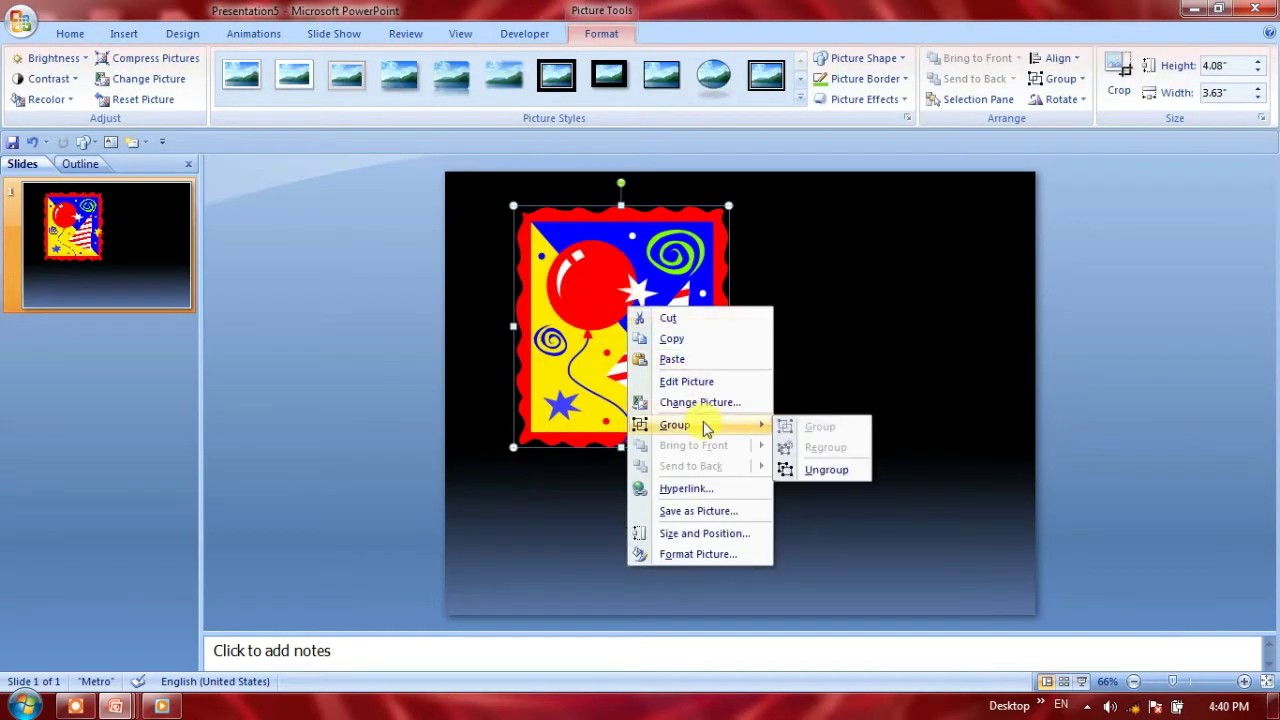
click(820, 471)
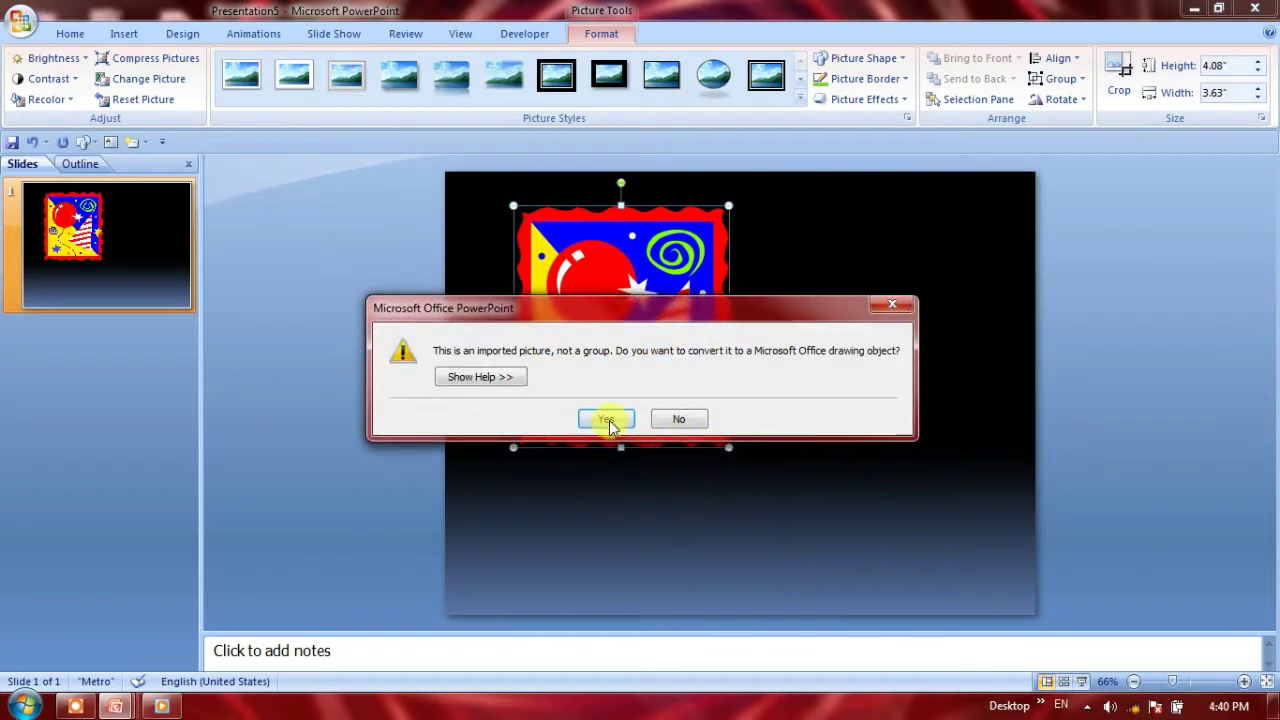
click(609, 418)
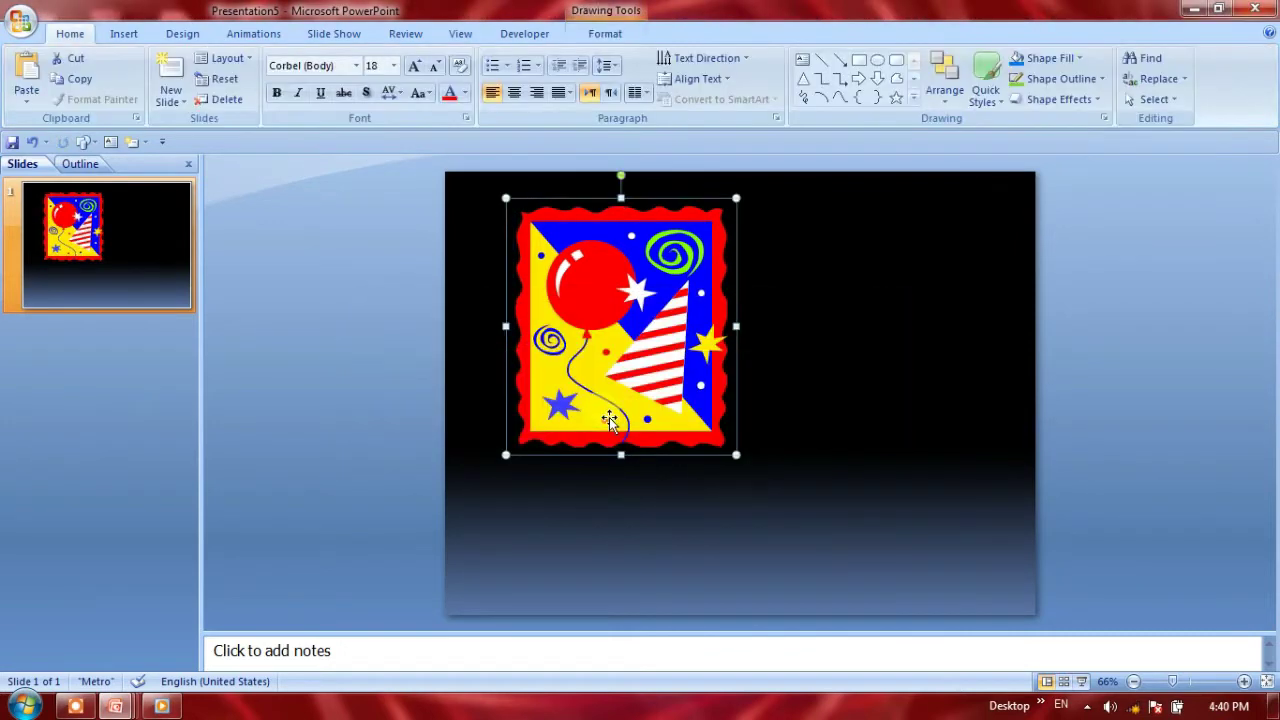
Copy the red balloon shape and place the copy on the slide's right side
double_click(602, 274)
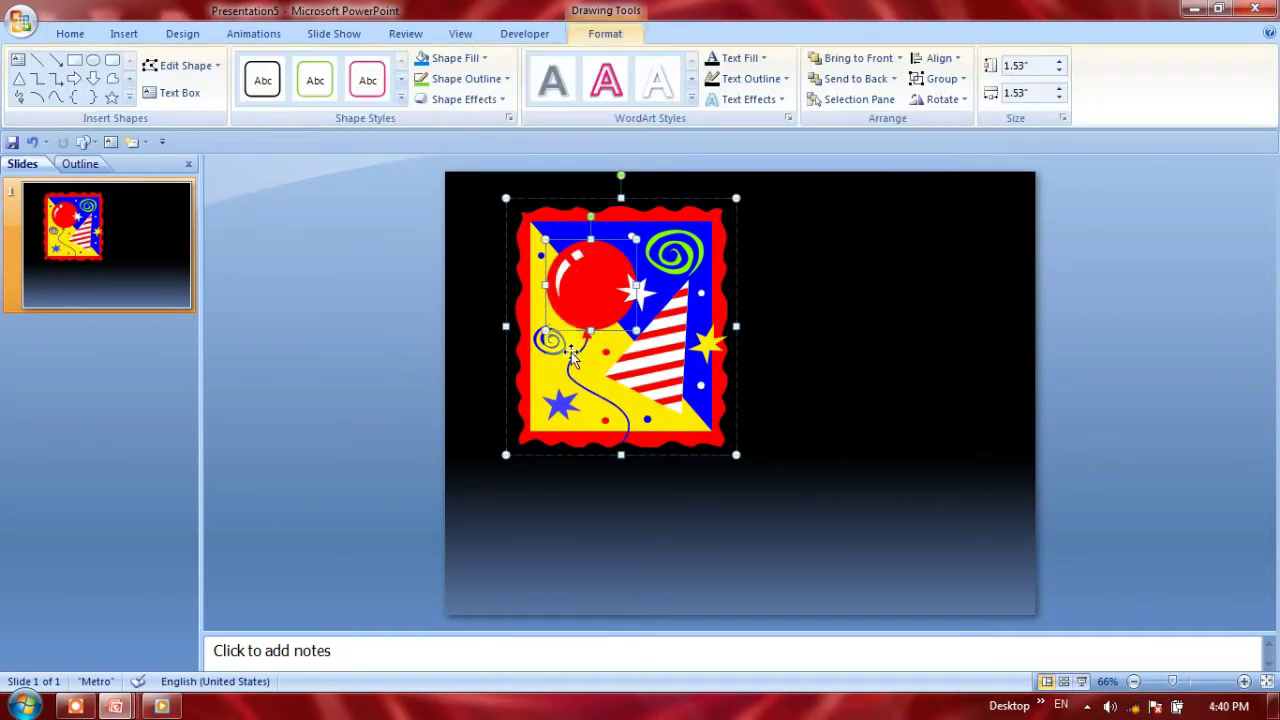
click(572, 358)
click(588, 305)
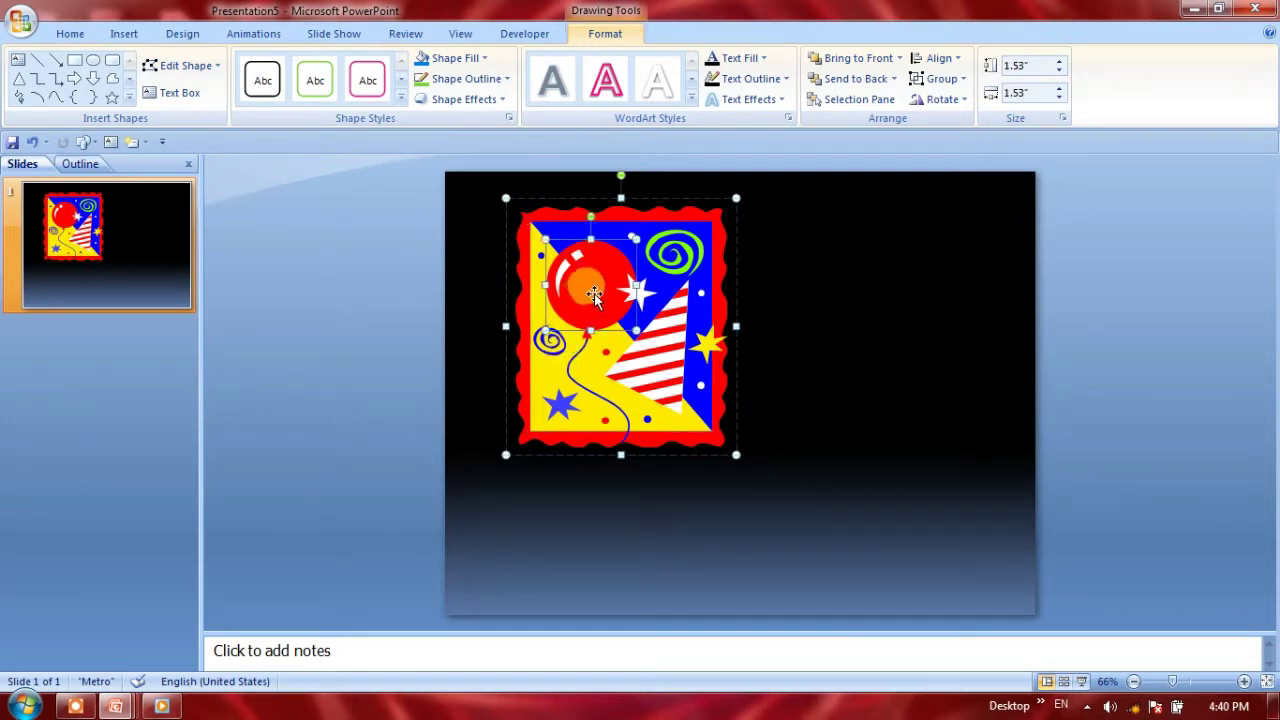
right_click(594, 296)
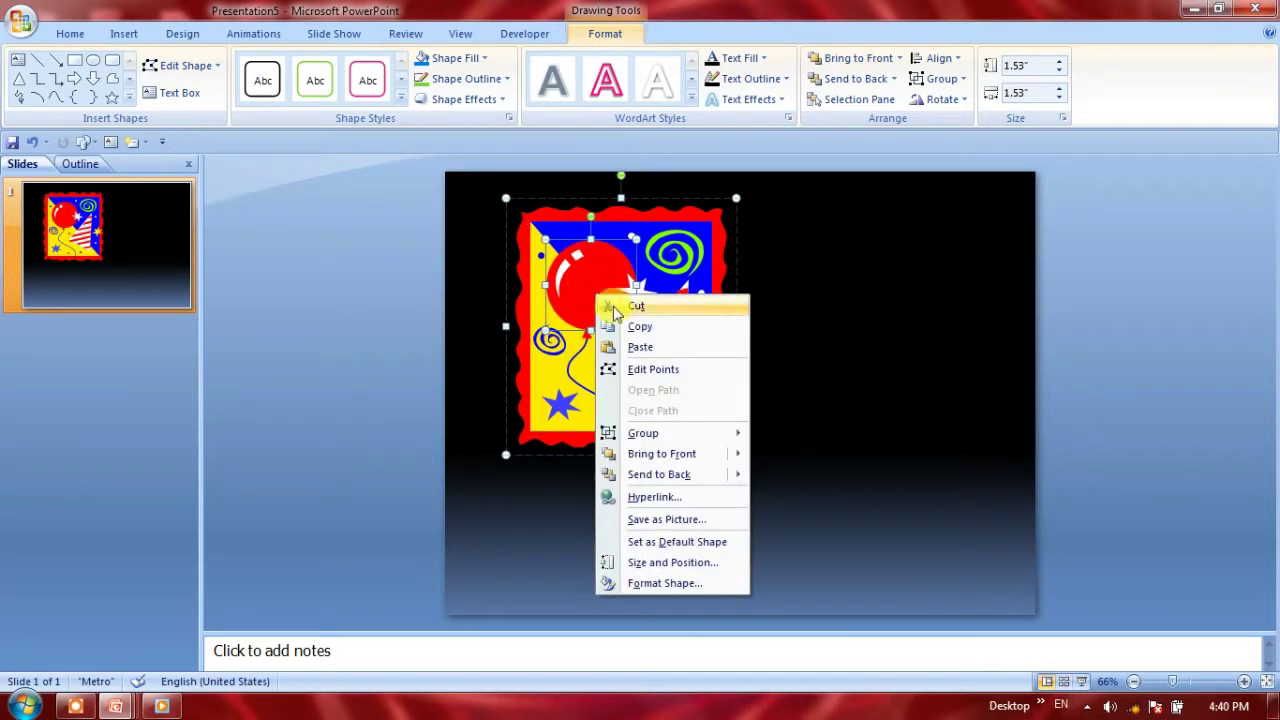
click(630, 325)
right_click(614, 287)
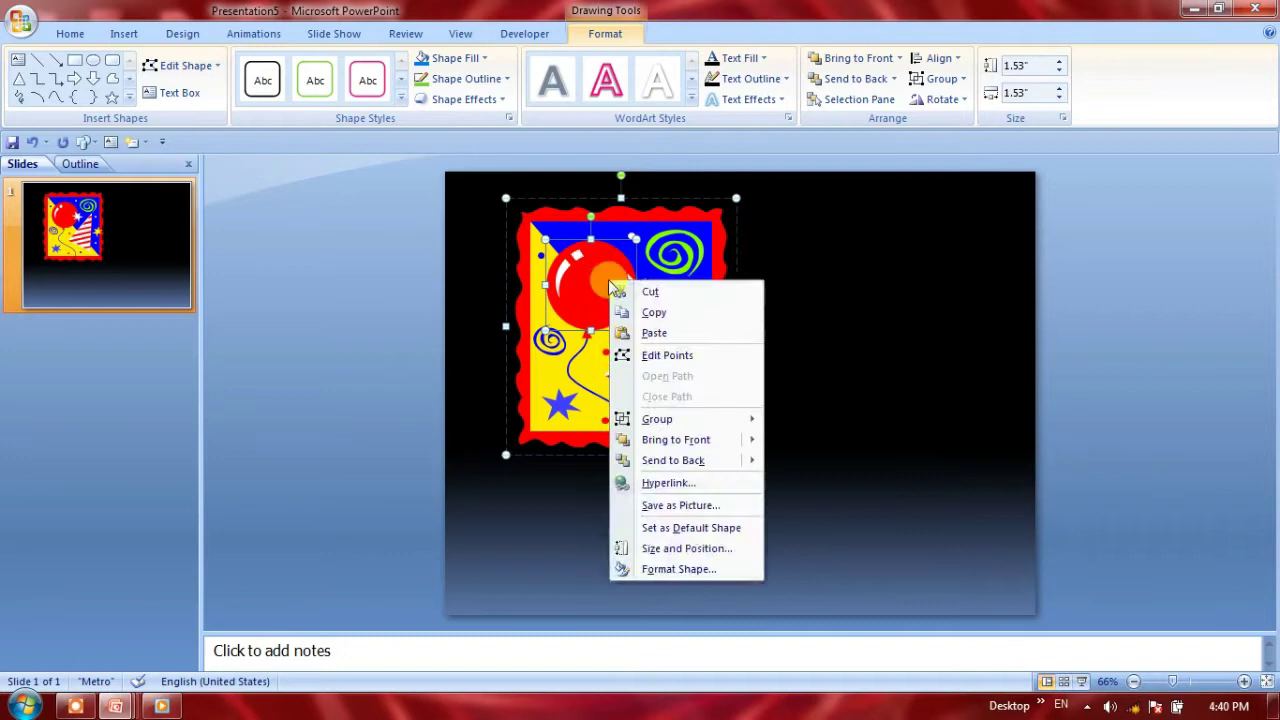
click(654, 333)
drag(617, 305, 892, 295)
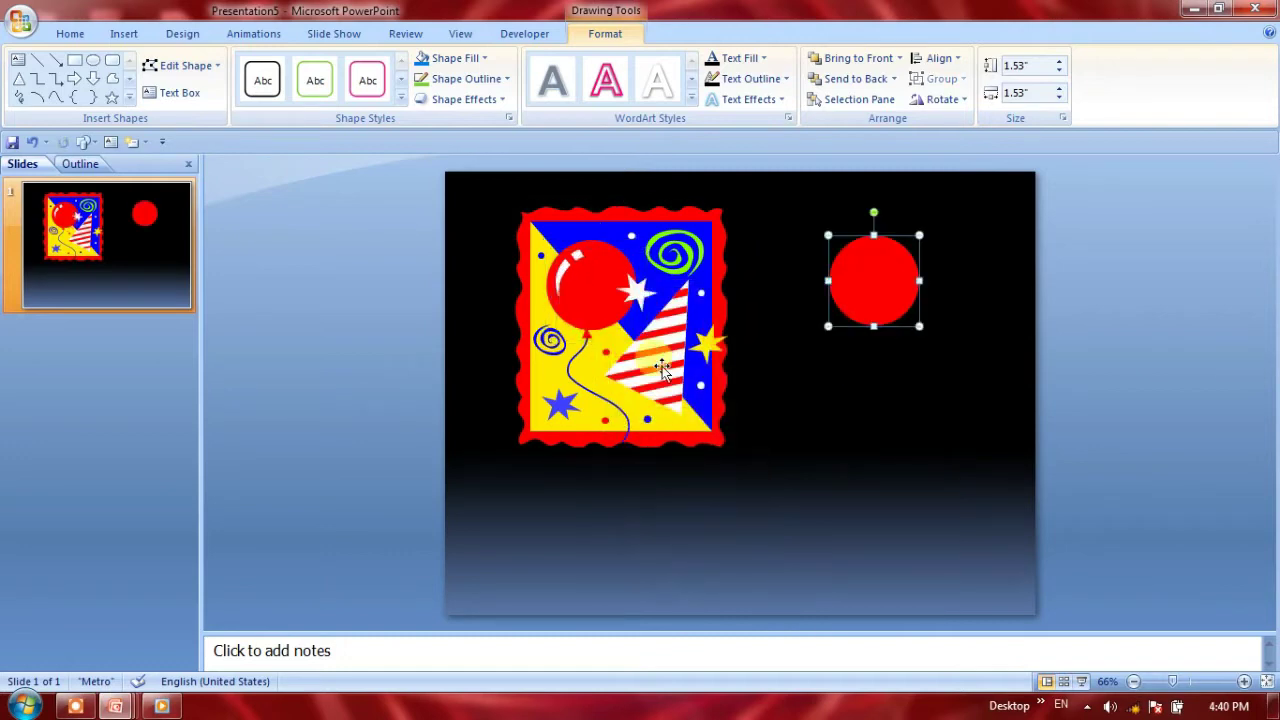
Copy the small balloon knot and position it just below the red circle
click(585, 340)
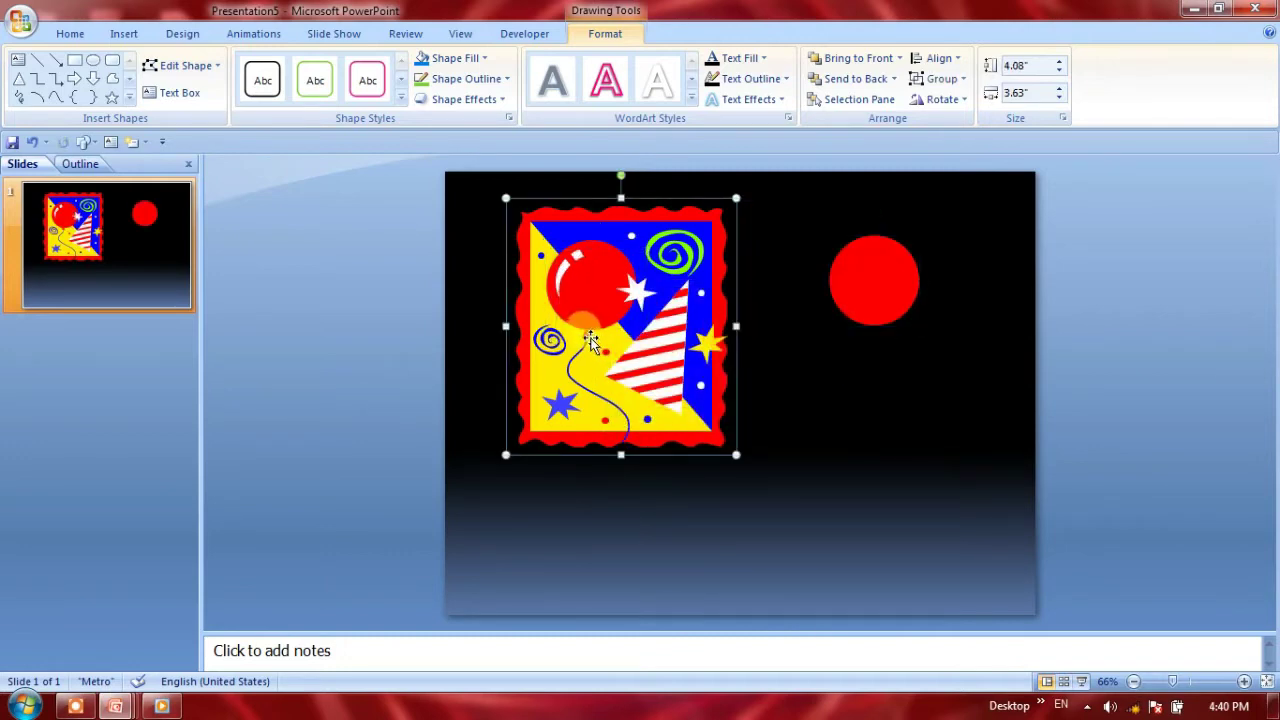
click(590, 338)
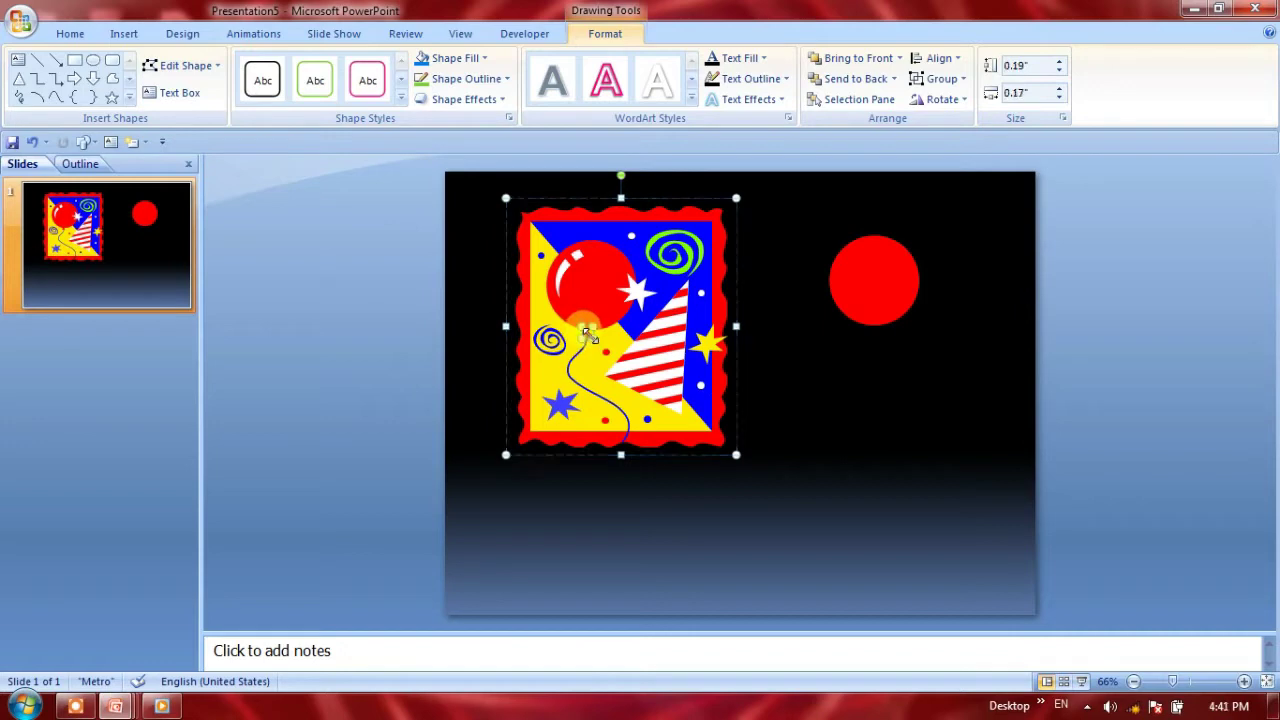
right_click(590, 338)
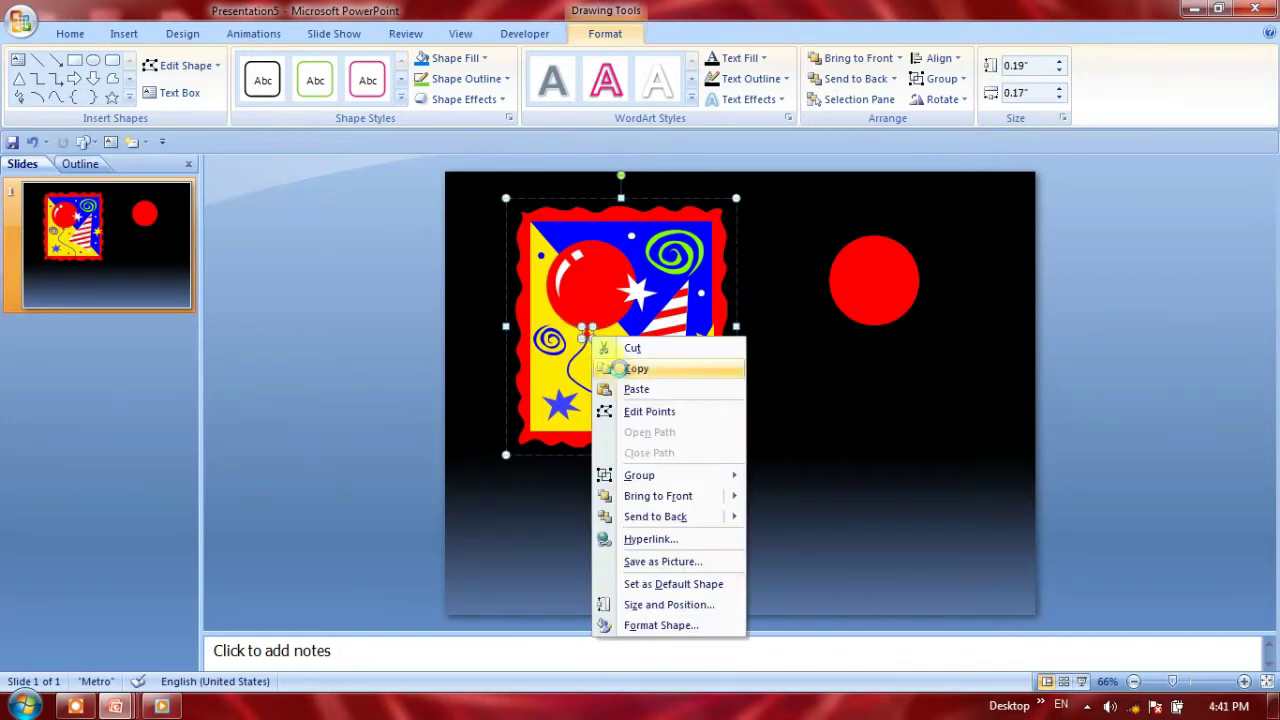
click(617, 369)
right_click(590, 338)
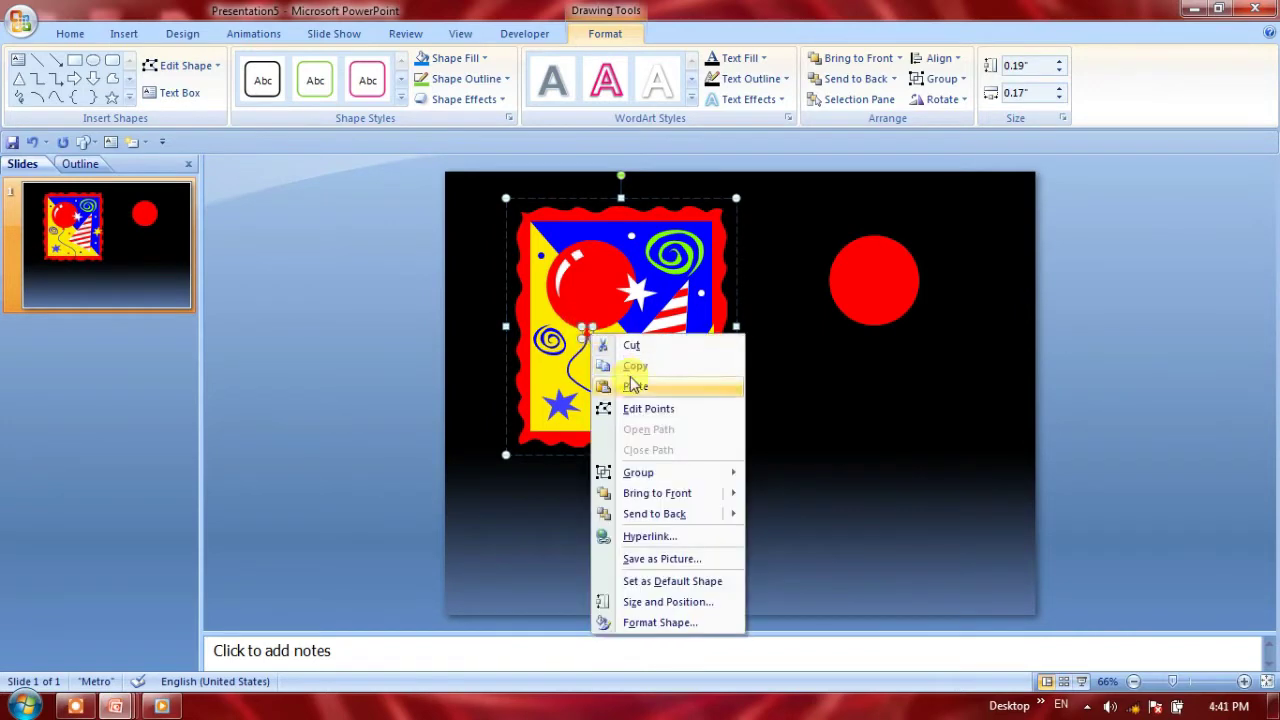
click(634, 387)
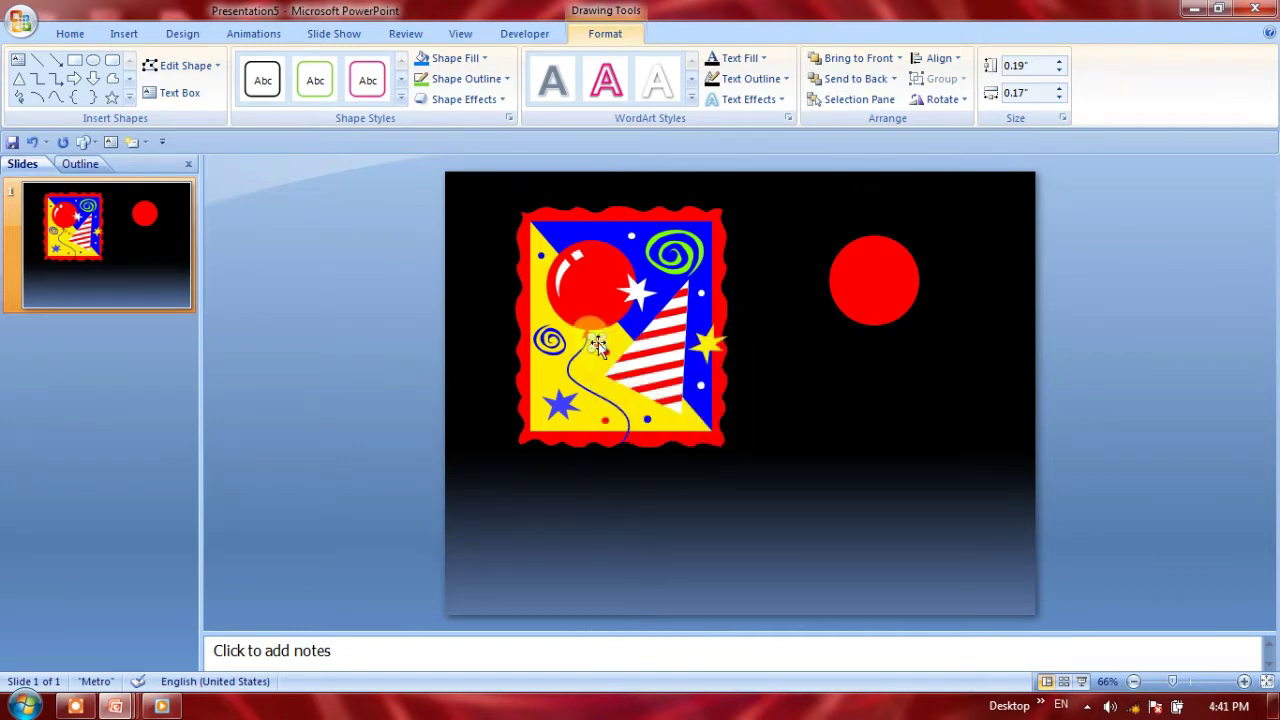
drag(710, 393, 876, 357)
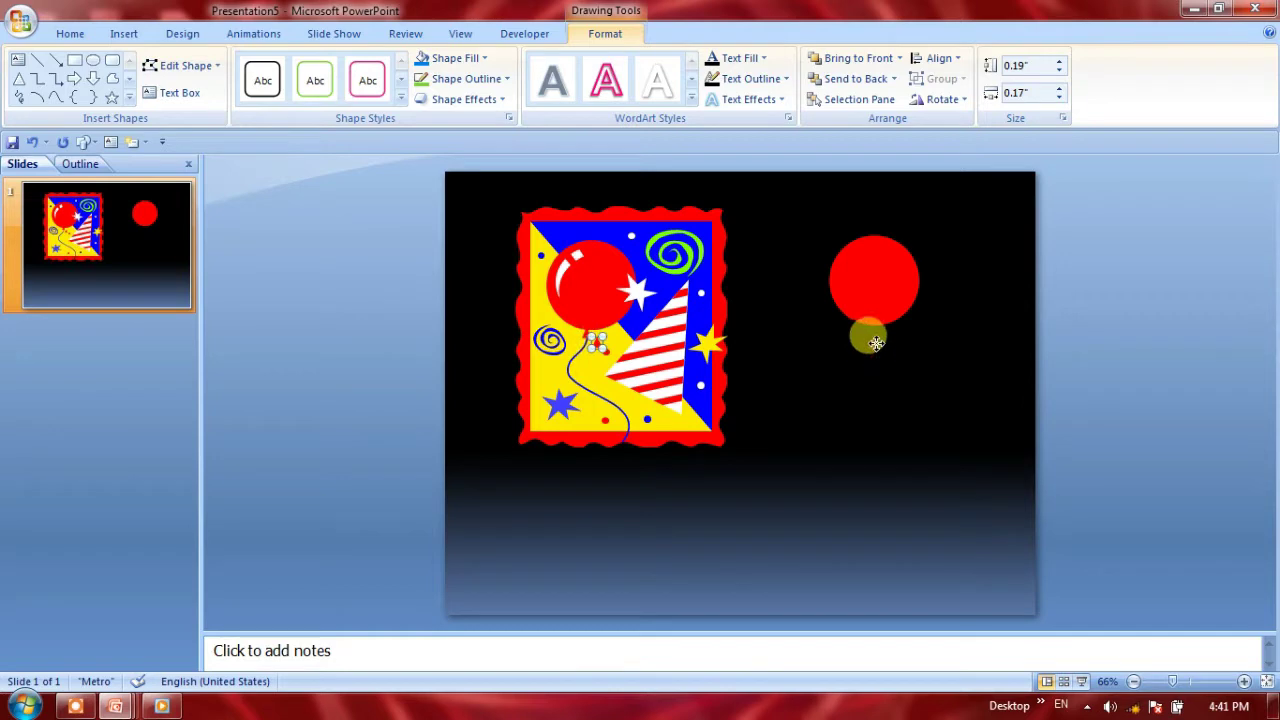
click(881, 425)
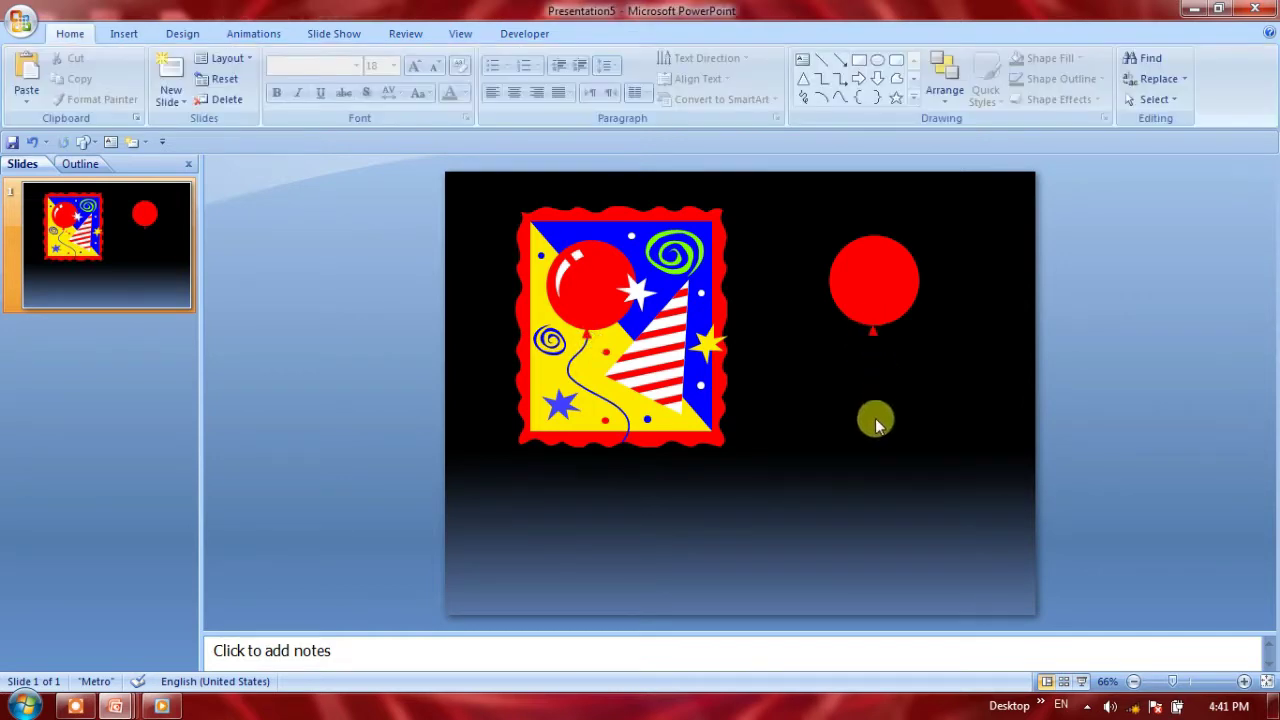
Copy the blue balloon string and place it below the right balloon
click(567, 367)
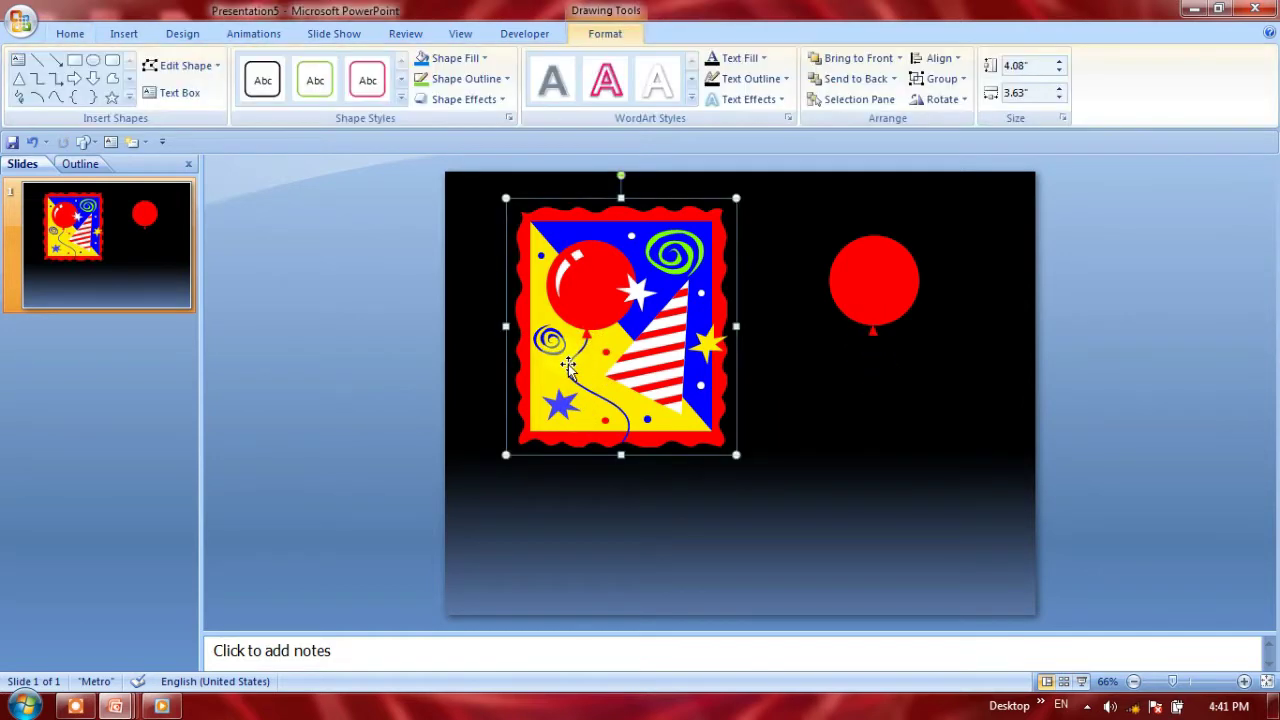
right_click(567, 367)
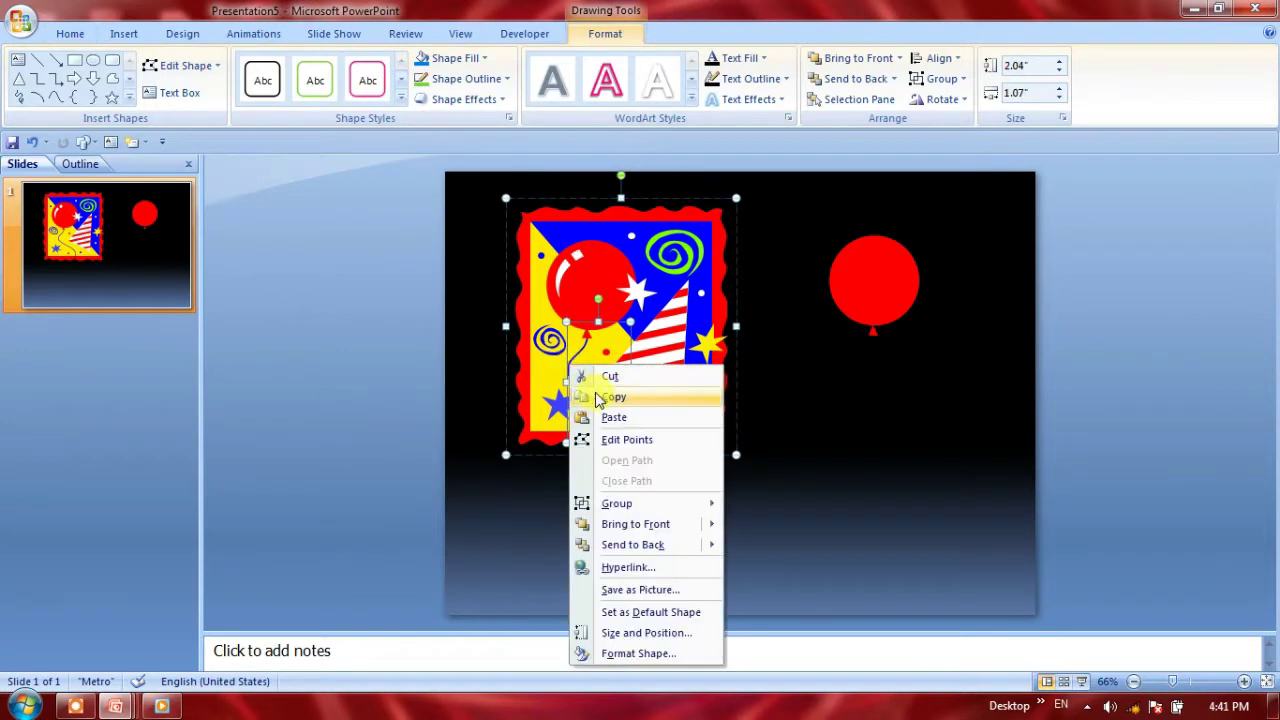
click(600, 394)
right_click(592, 358)
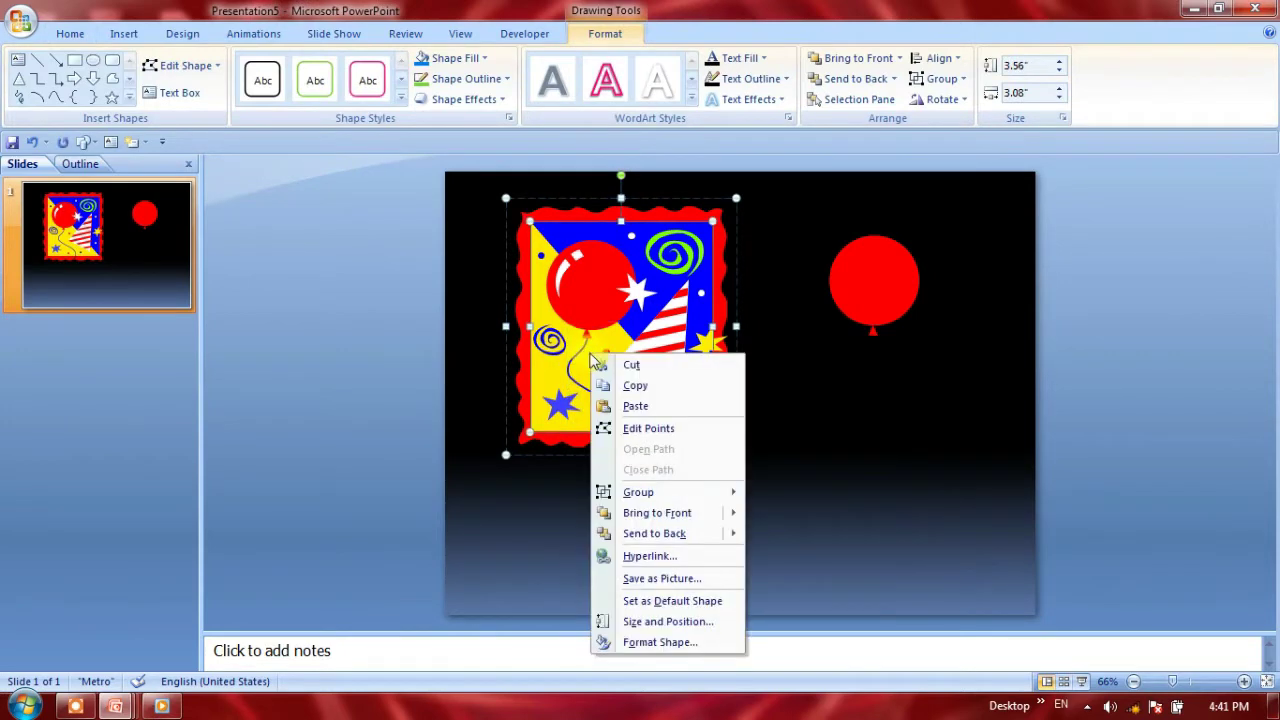
click(612, 405)
mouse_move(706, 411)
mouse_down()
mouse_move(878, 391)
mouse_move(864, 380)
mouse_up()
click(962, 360)
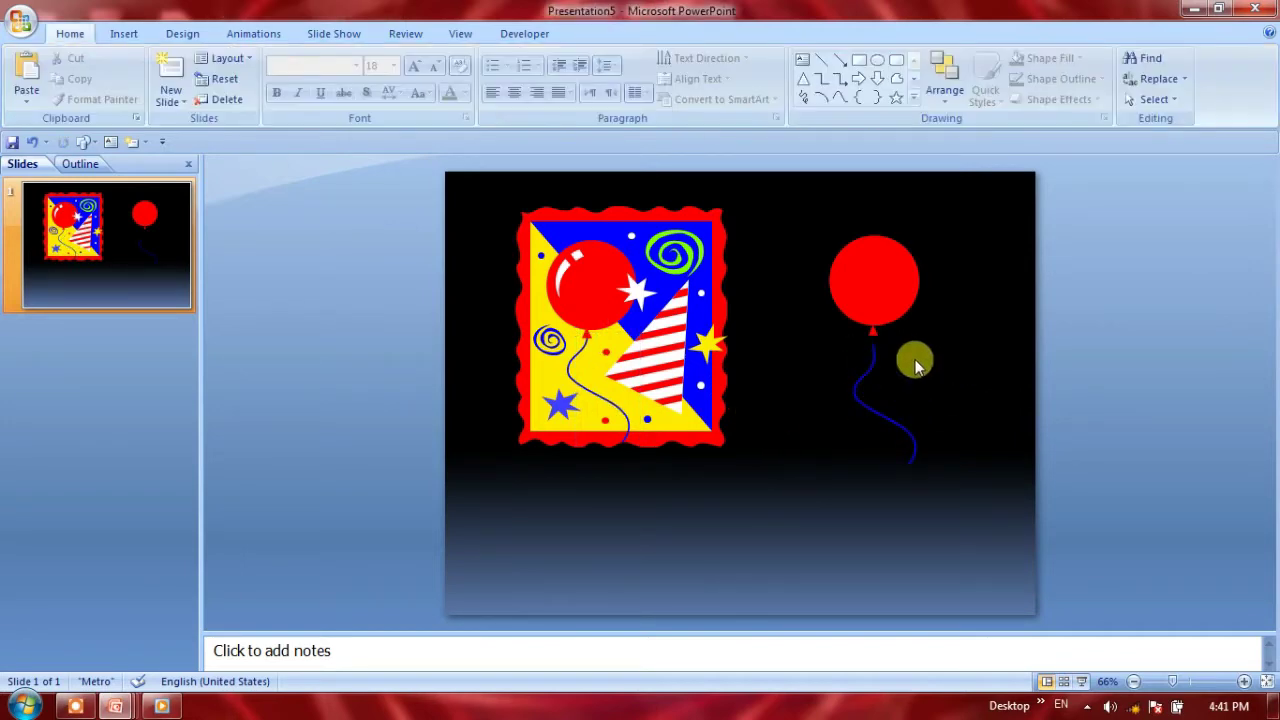
Cut the white star out of the clip art and move it below the right balloon
click(634, 296)
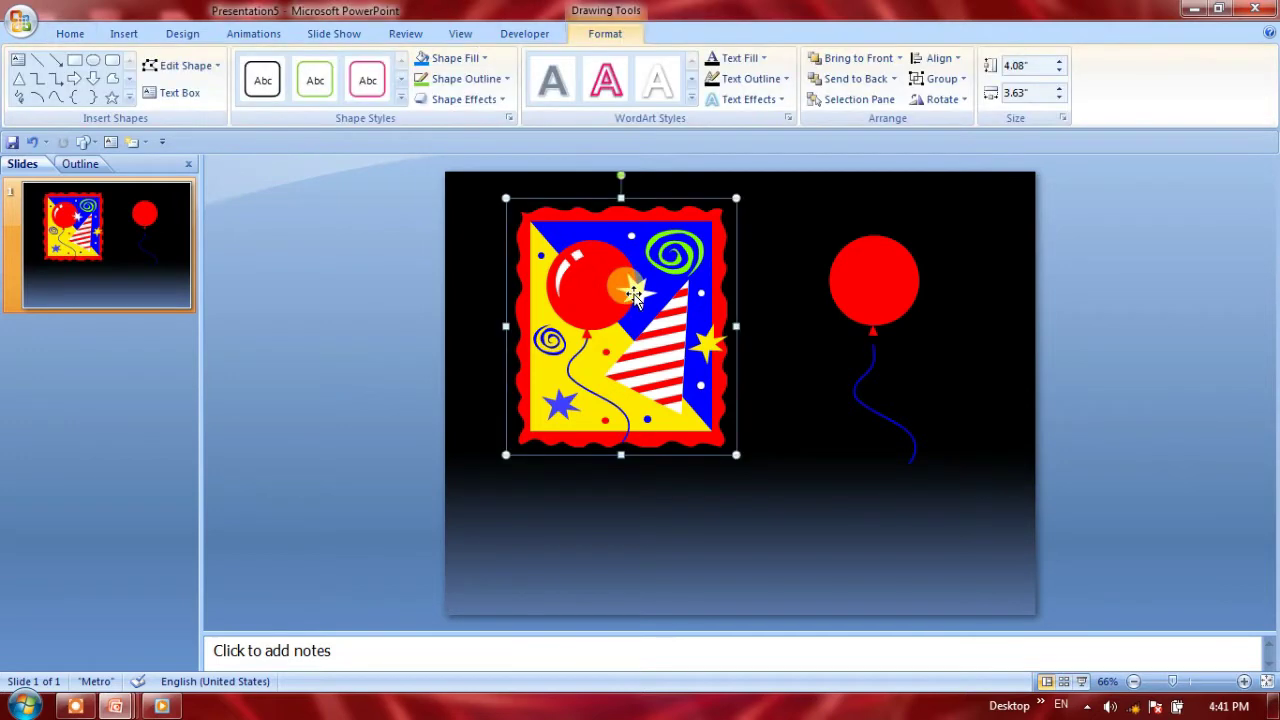
click(634, 296)
right_click(634, 293)
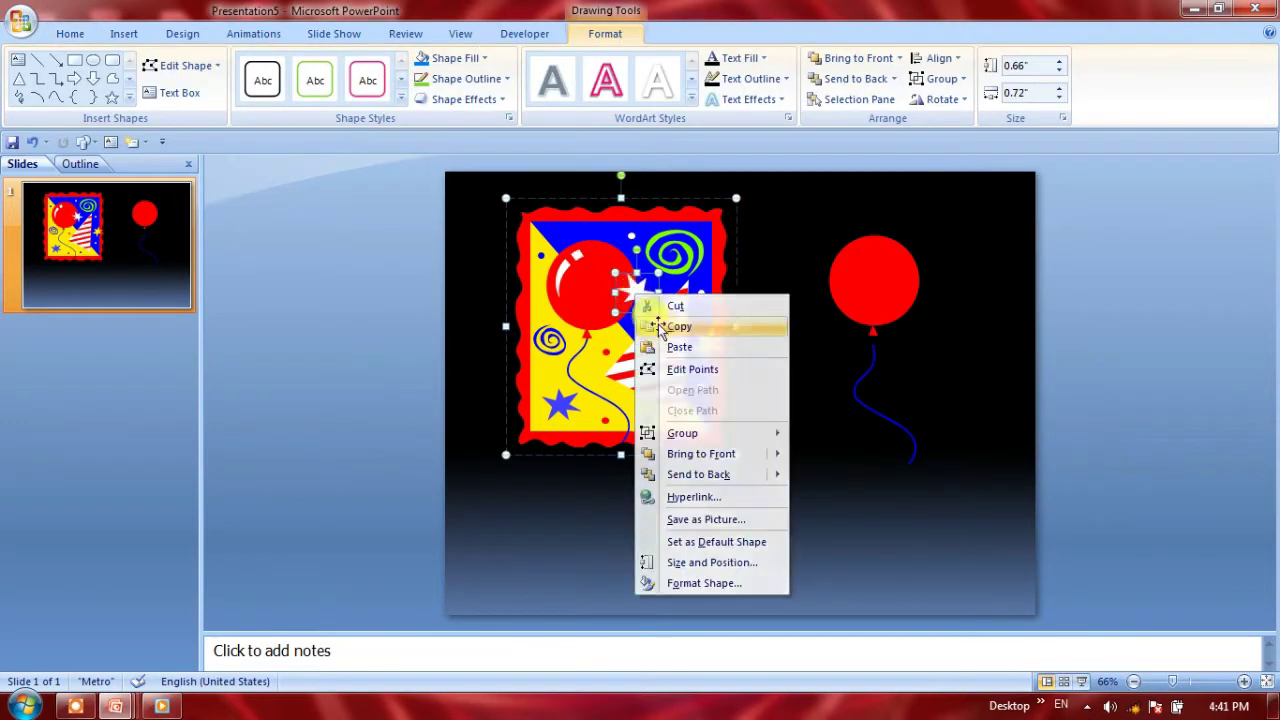
click(645, 334)
right_click(645, 334)
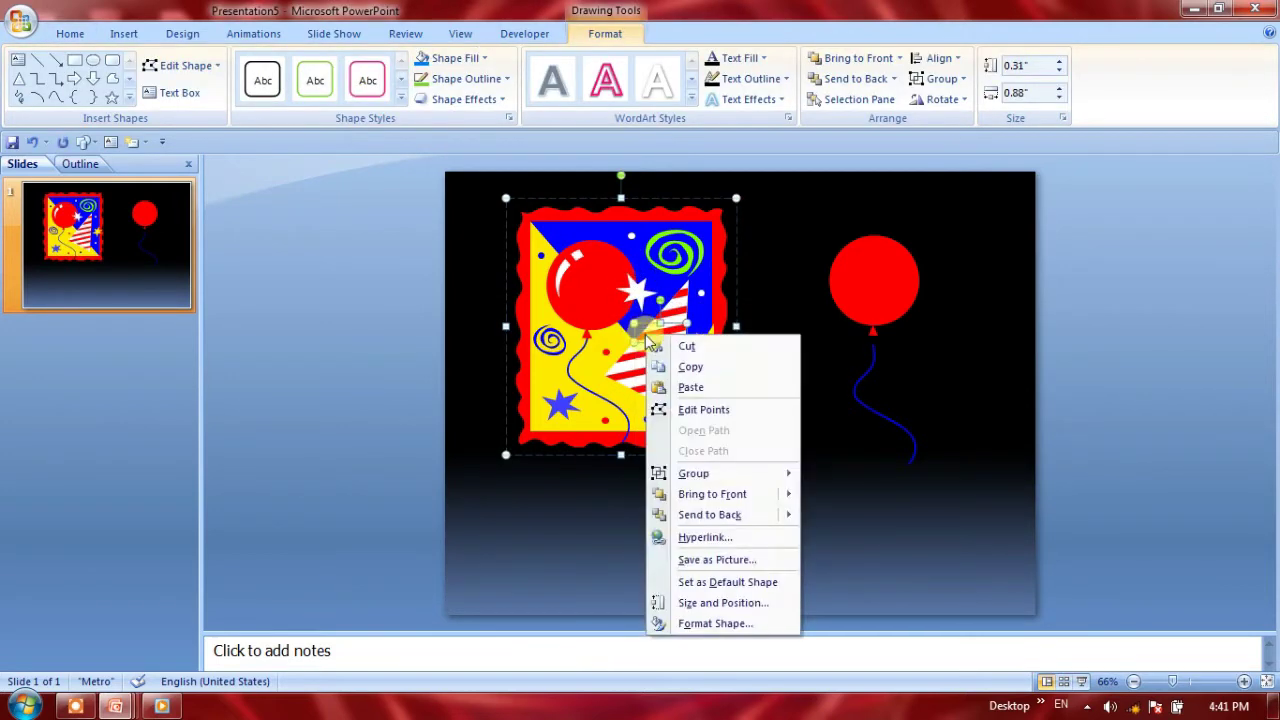
click(683, 386)
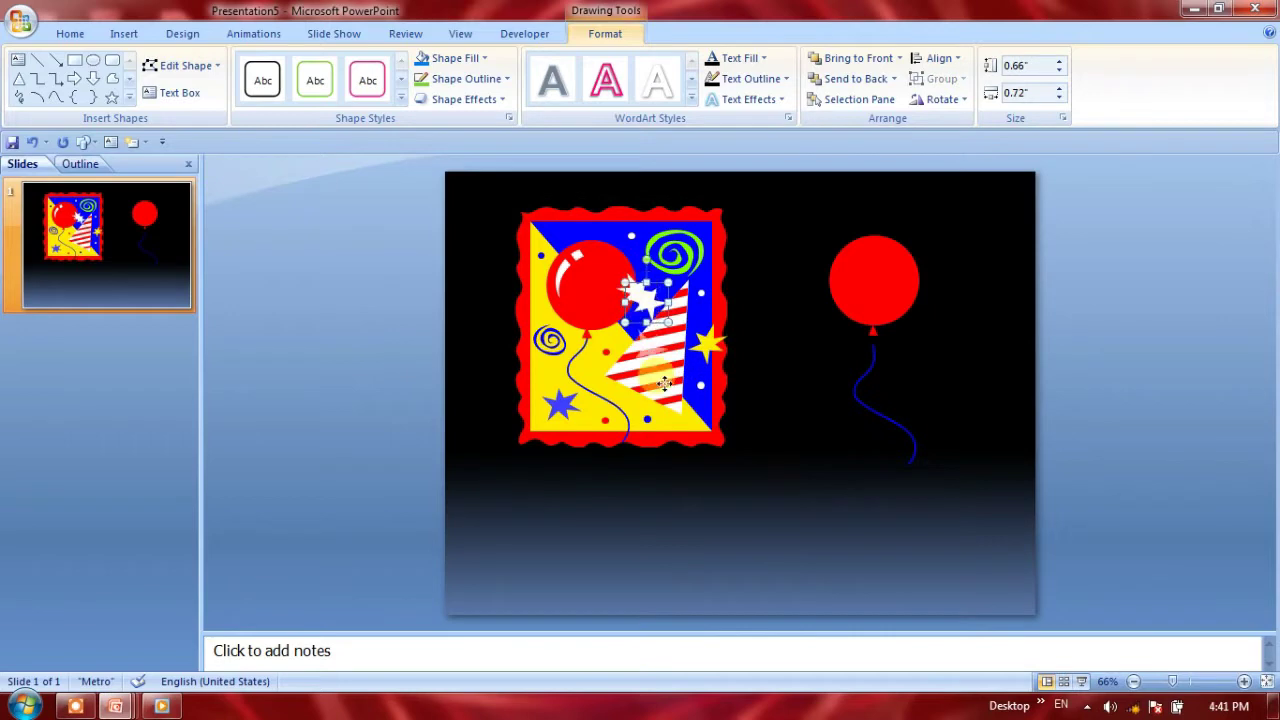
drag(648, 298, 906, 520)
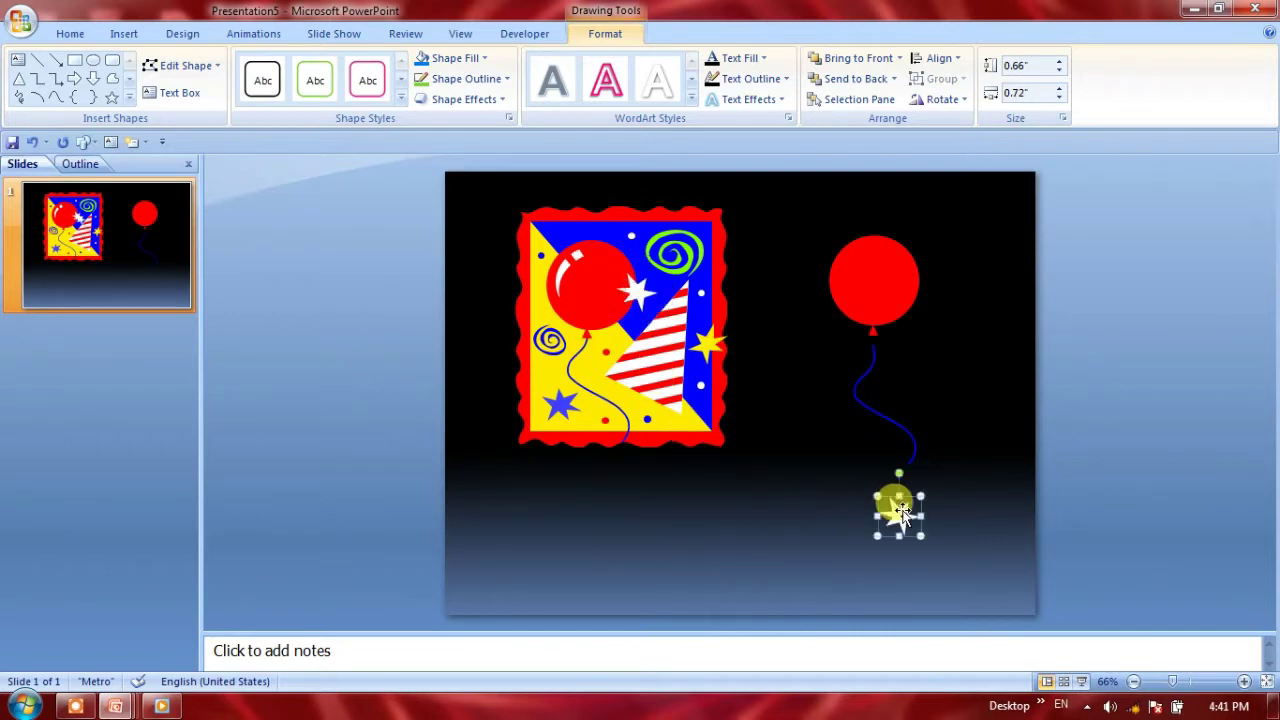
Copy the yellow star from the clip art and place it beside the white star
click(566, 410)
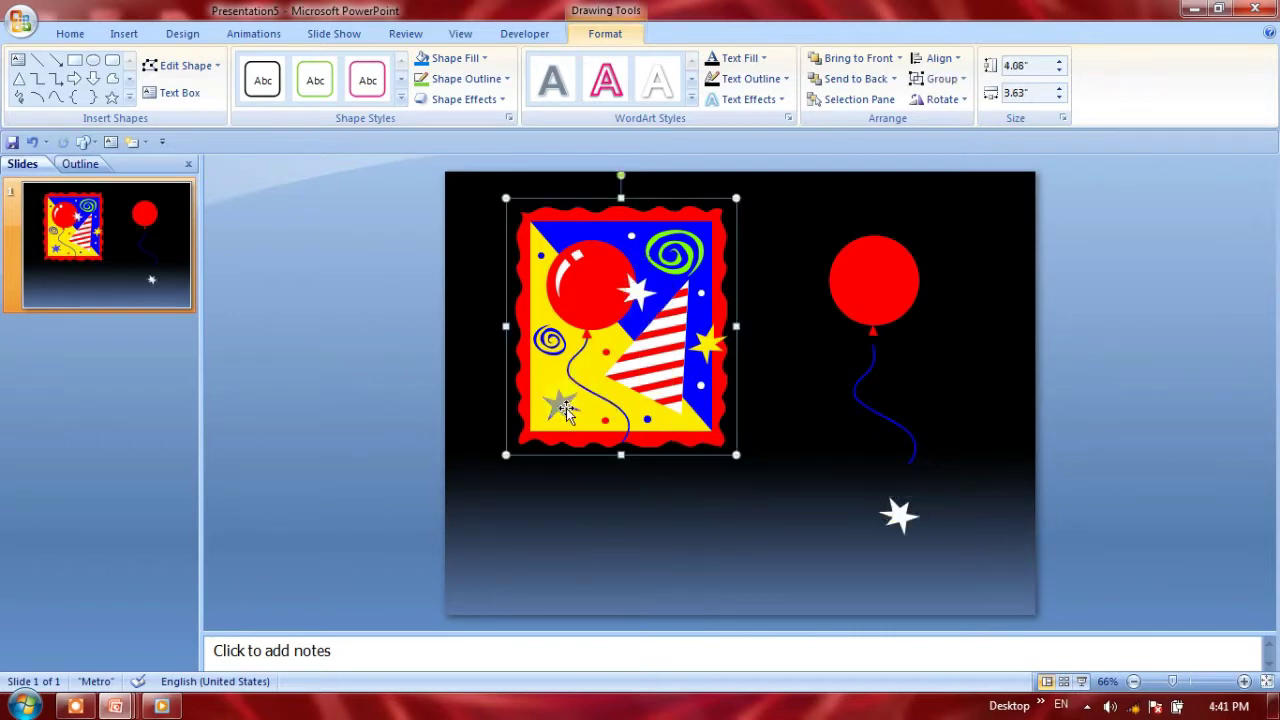
click(703, 345)
right_click(703, 347)
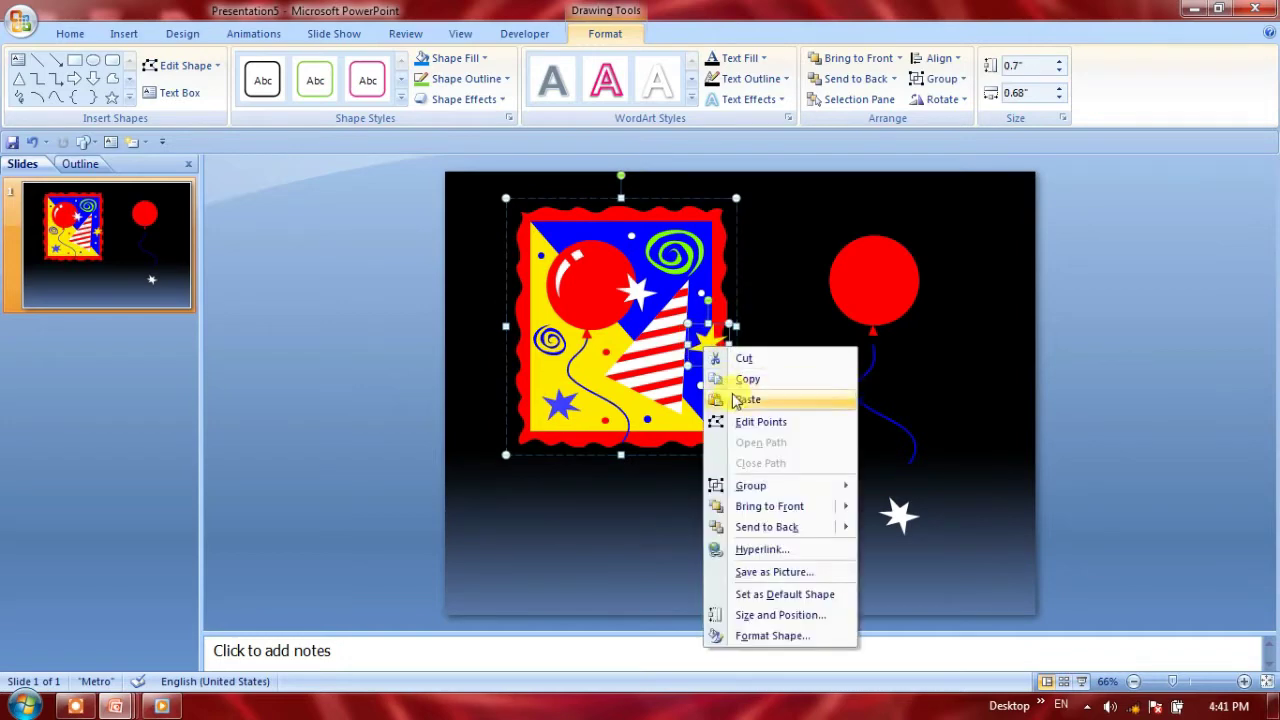
click(739, 377)
click(641, 362)
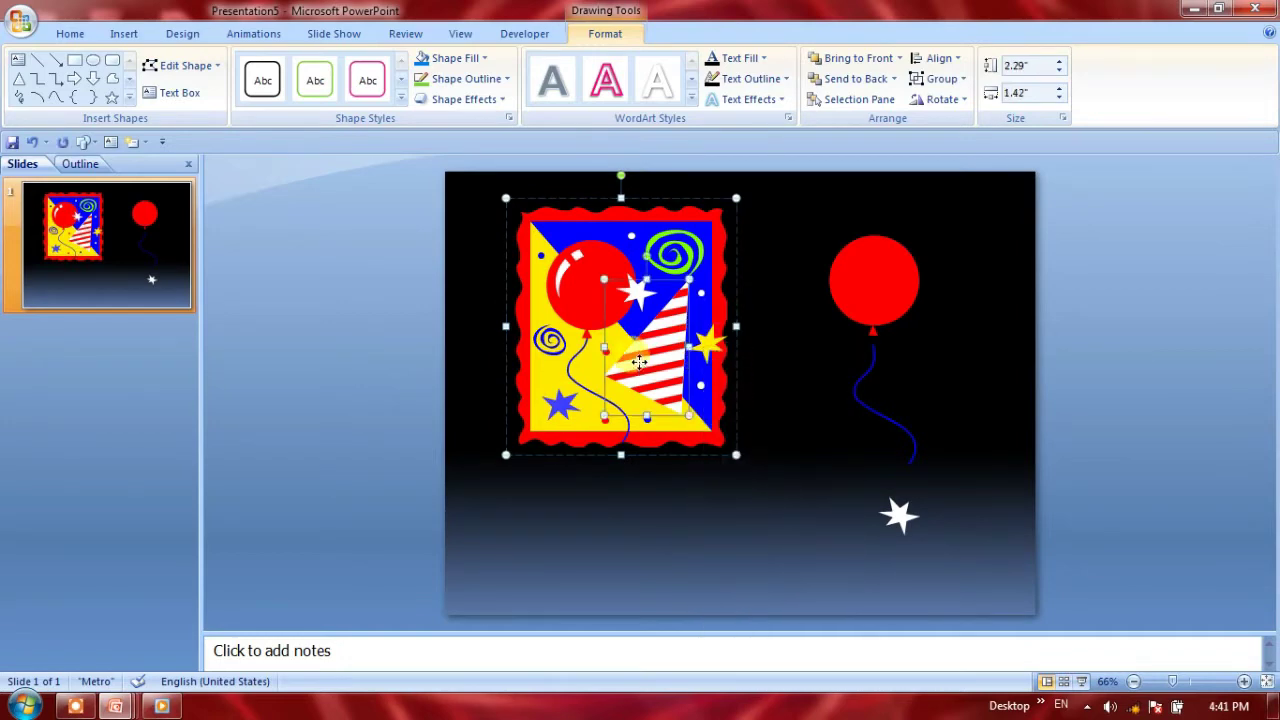
right_click(641, 362)
click(686, 416)
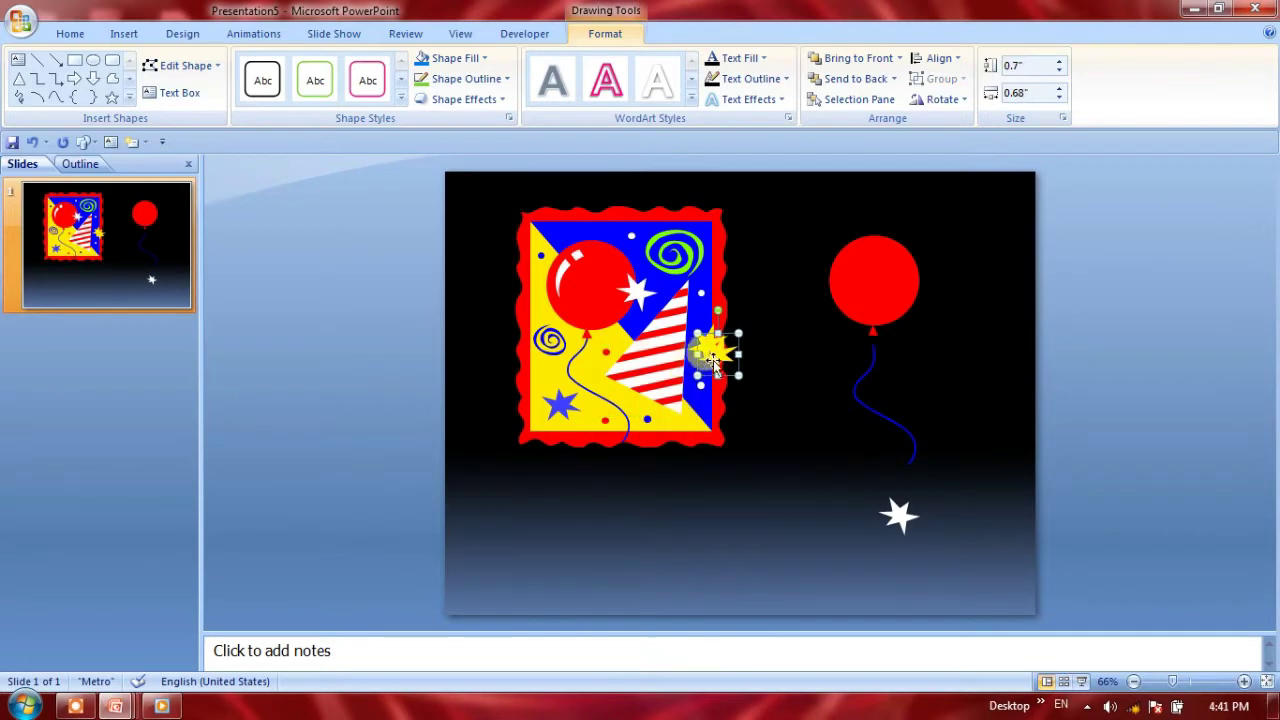
drag(715, 358, 852, 524)
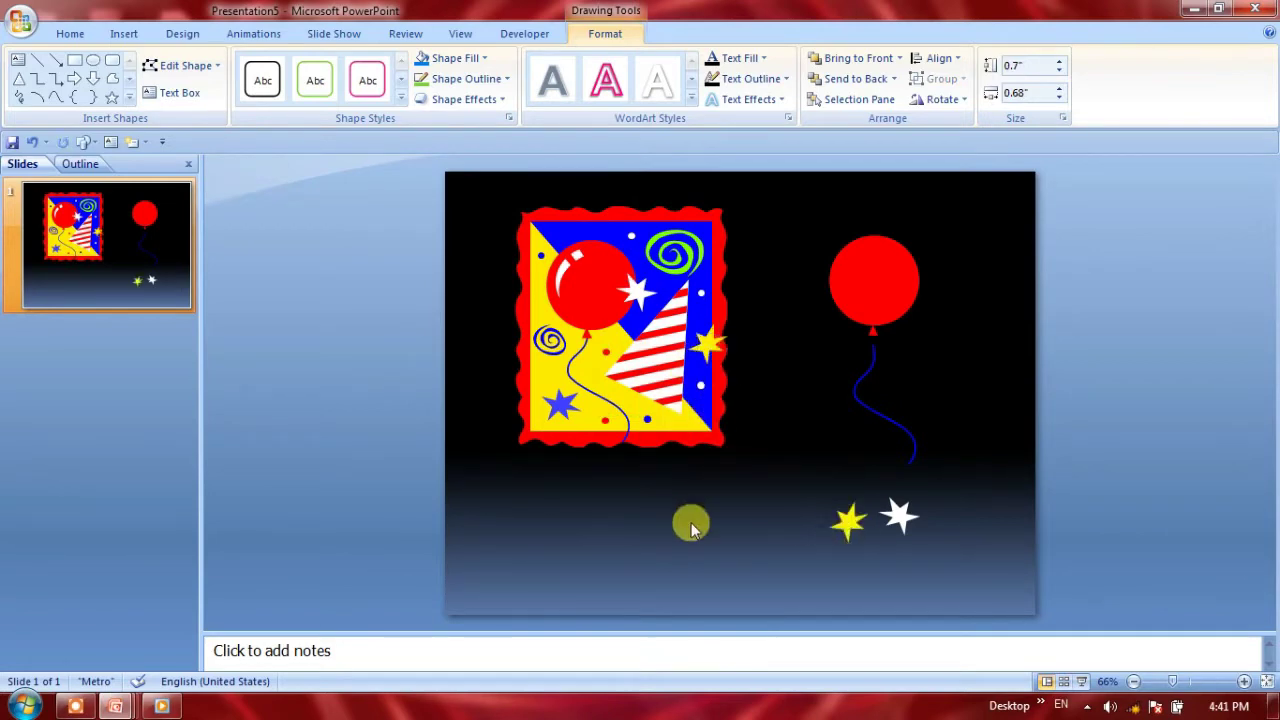
click(689, 520)
Cut the original clip art off the slide
click(586, 266)
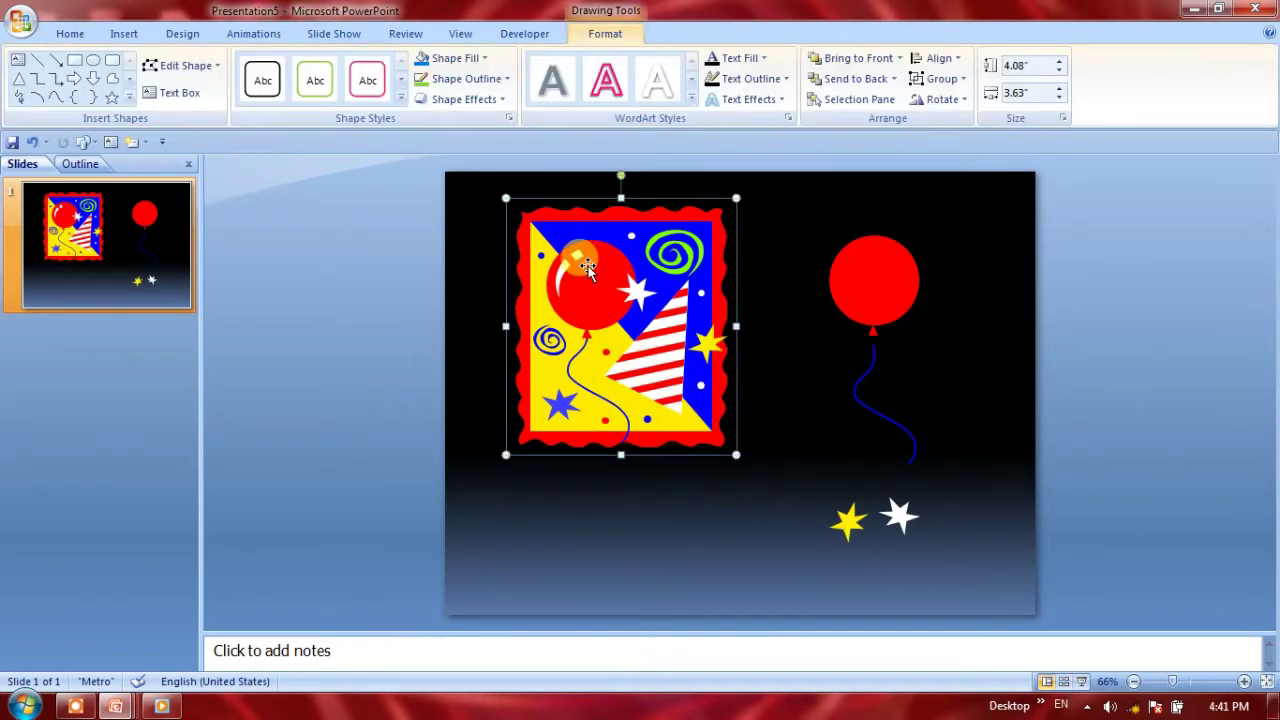
right_click(588, 266)
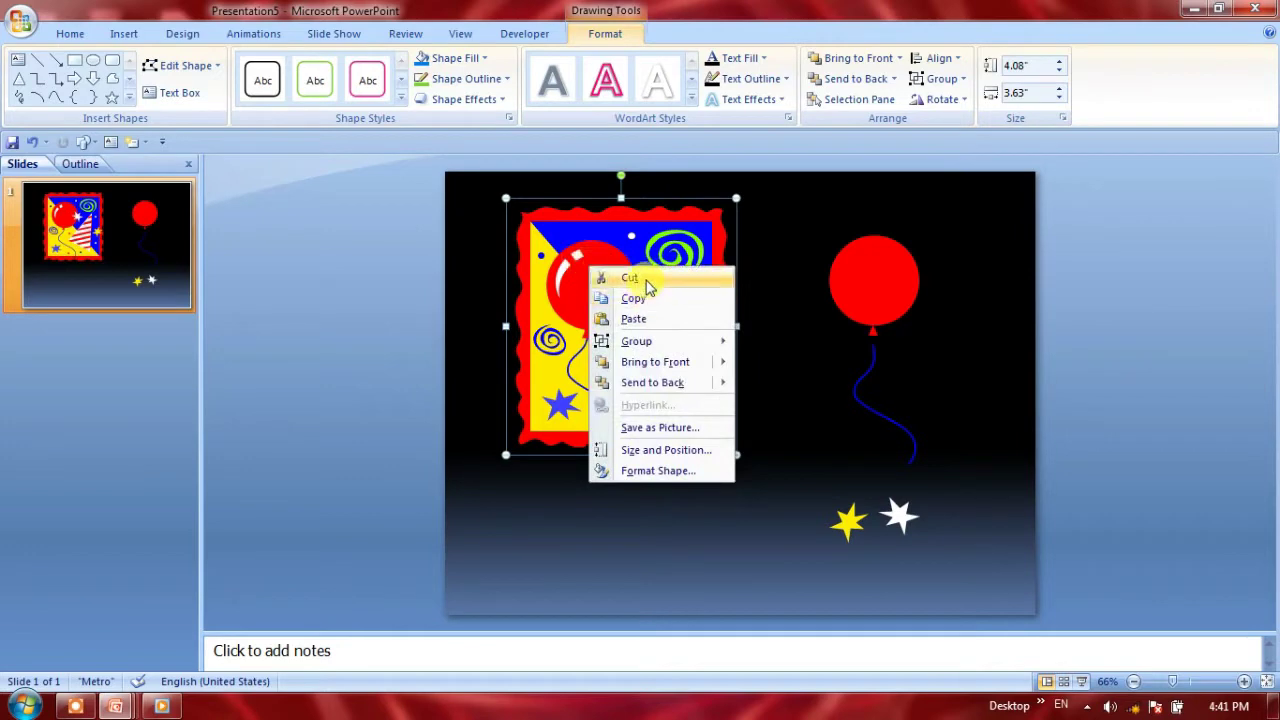
click(646, 282)
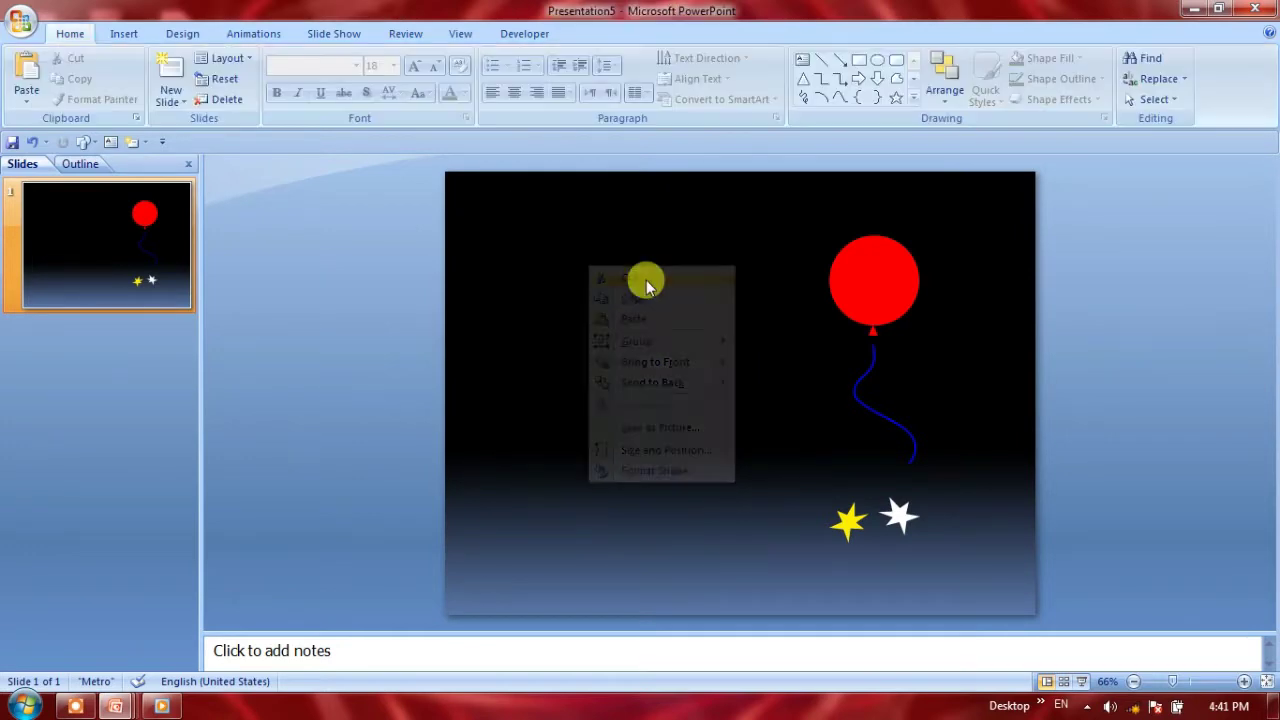
Nudge the blue string up with the Up arrow so it touches the balloon
click(877, 291)
click(866, 350)
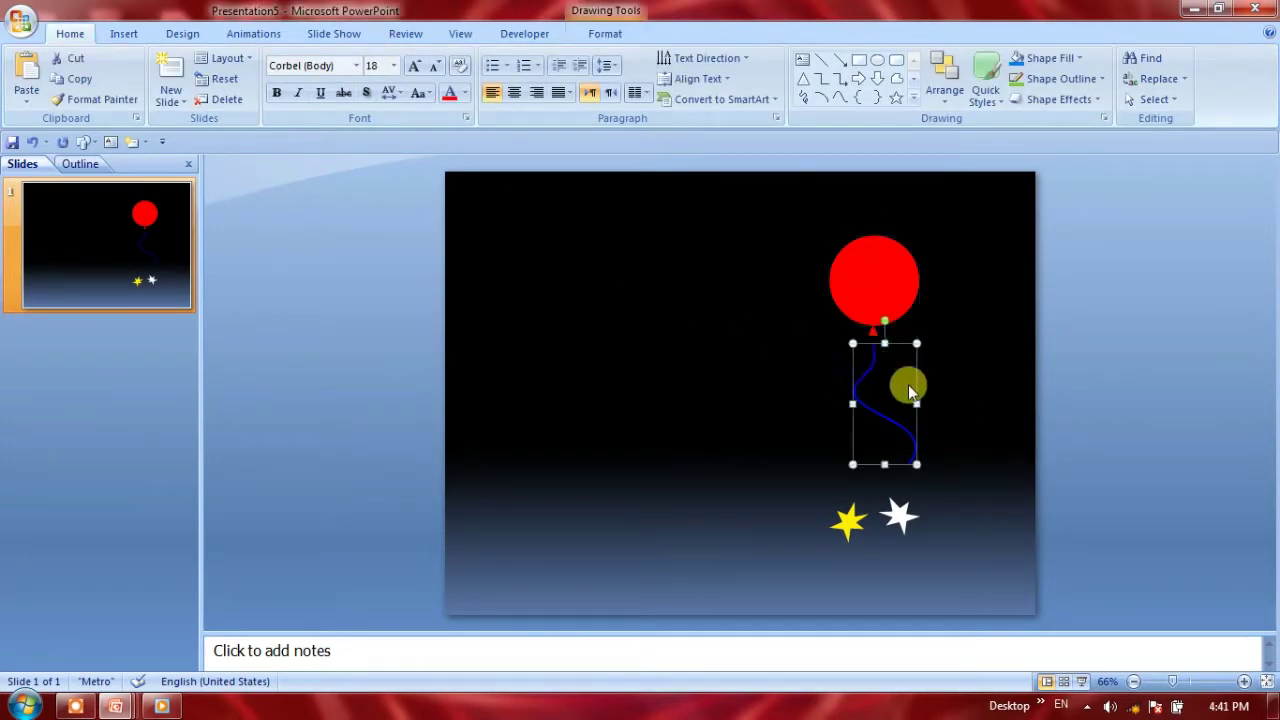
key(Up)
key(Up)
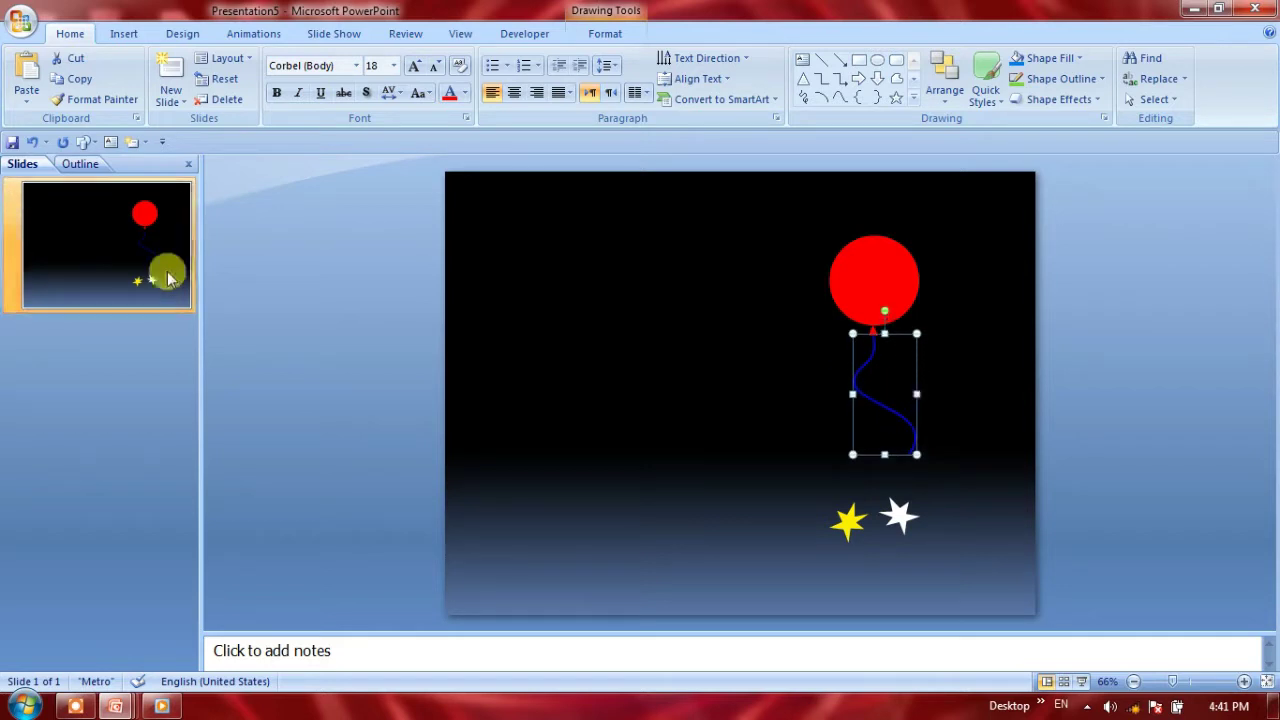
click(782, 393)
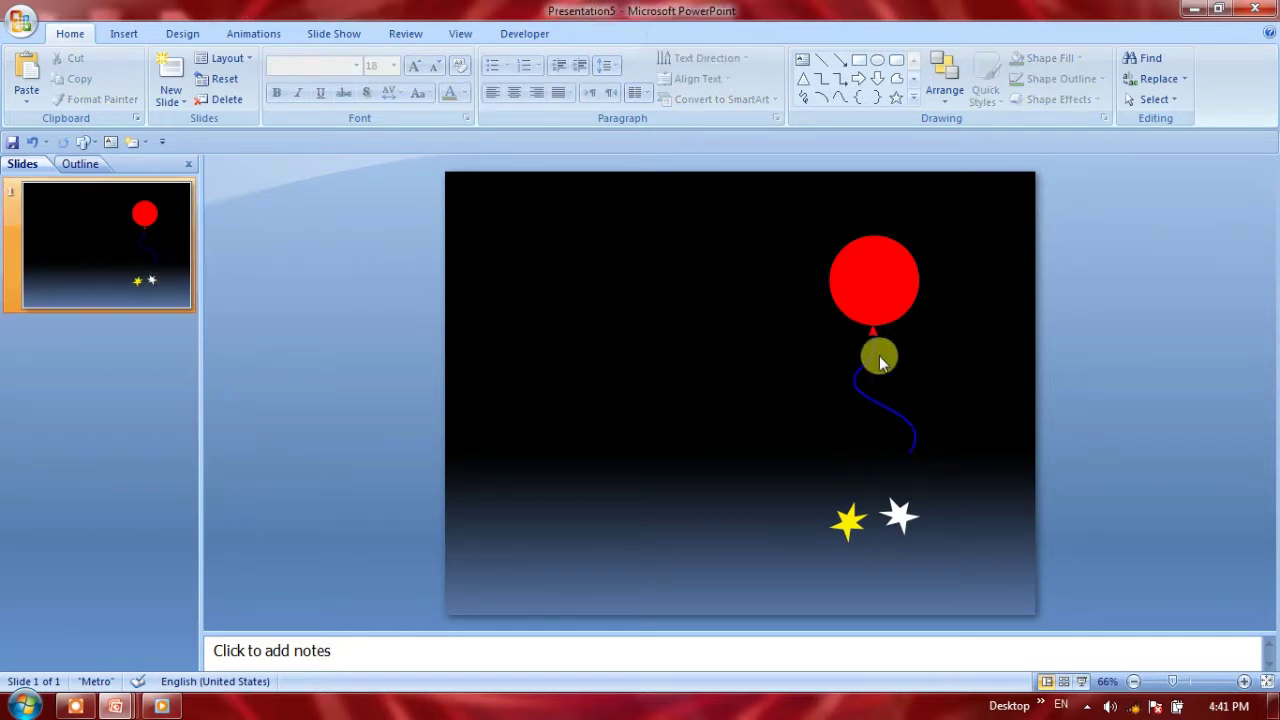
Box-select the red balloon and blue string and group them into one object
click(876, 350)
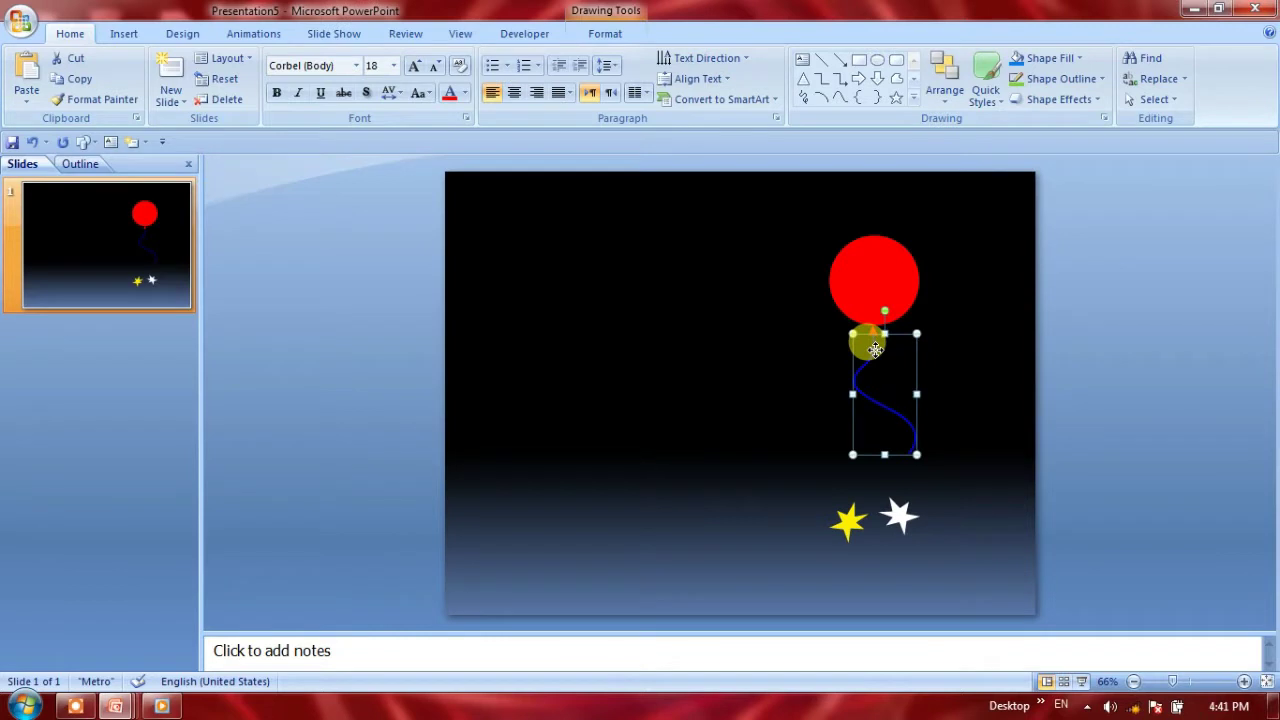
click(824, 258)
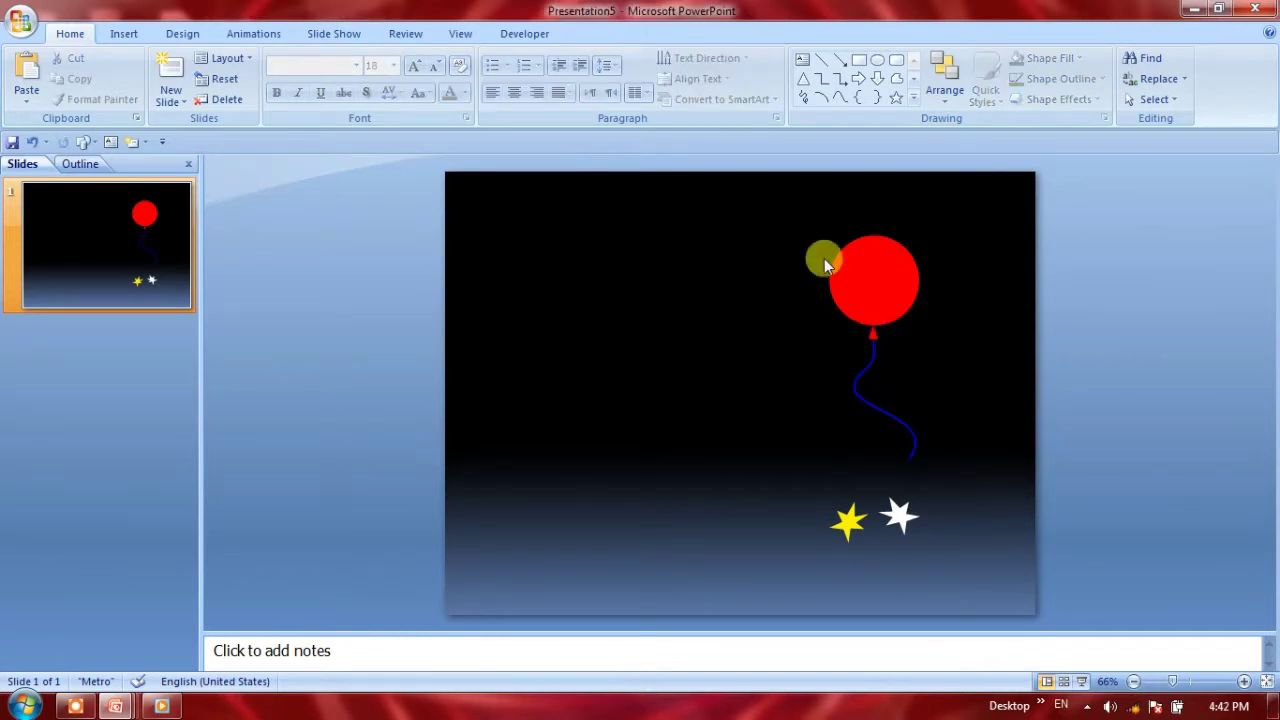
drag(808, 222, 955, 470)
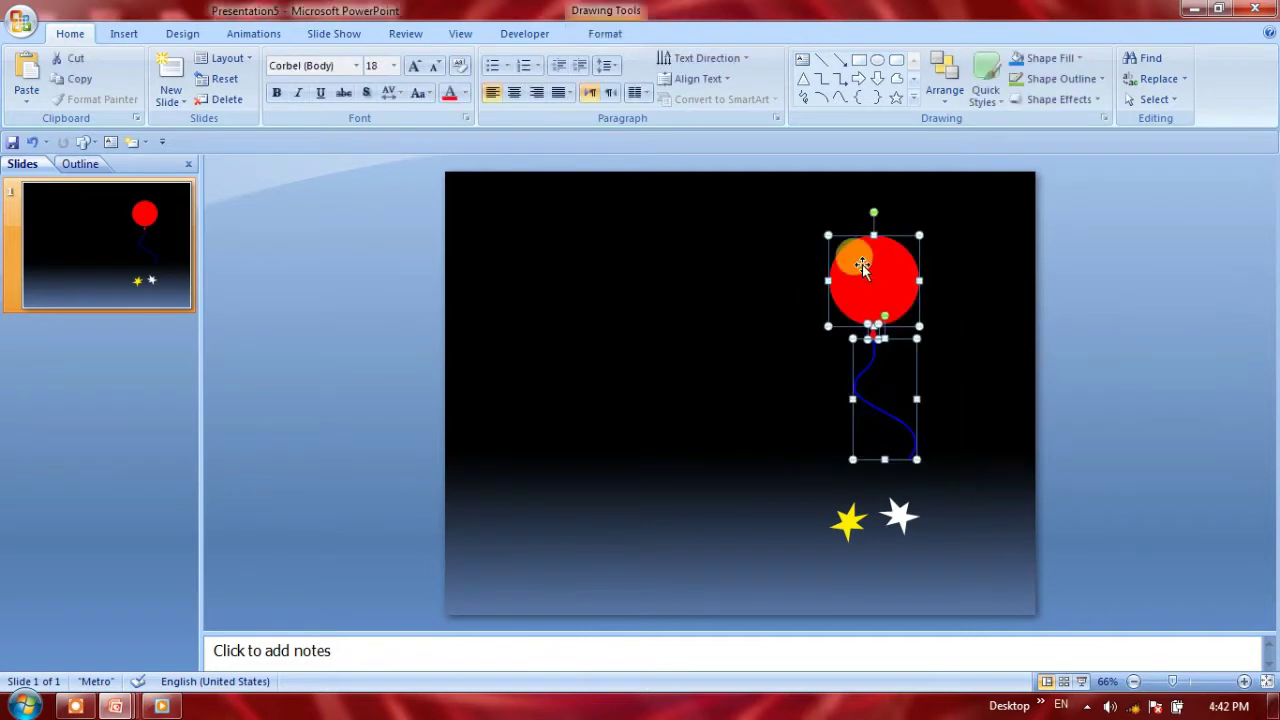
right_click(864, 264)
mouse_move(908, 345)
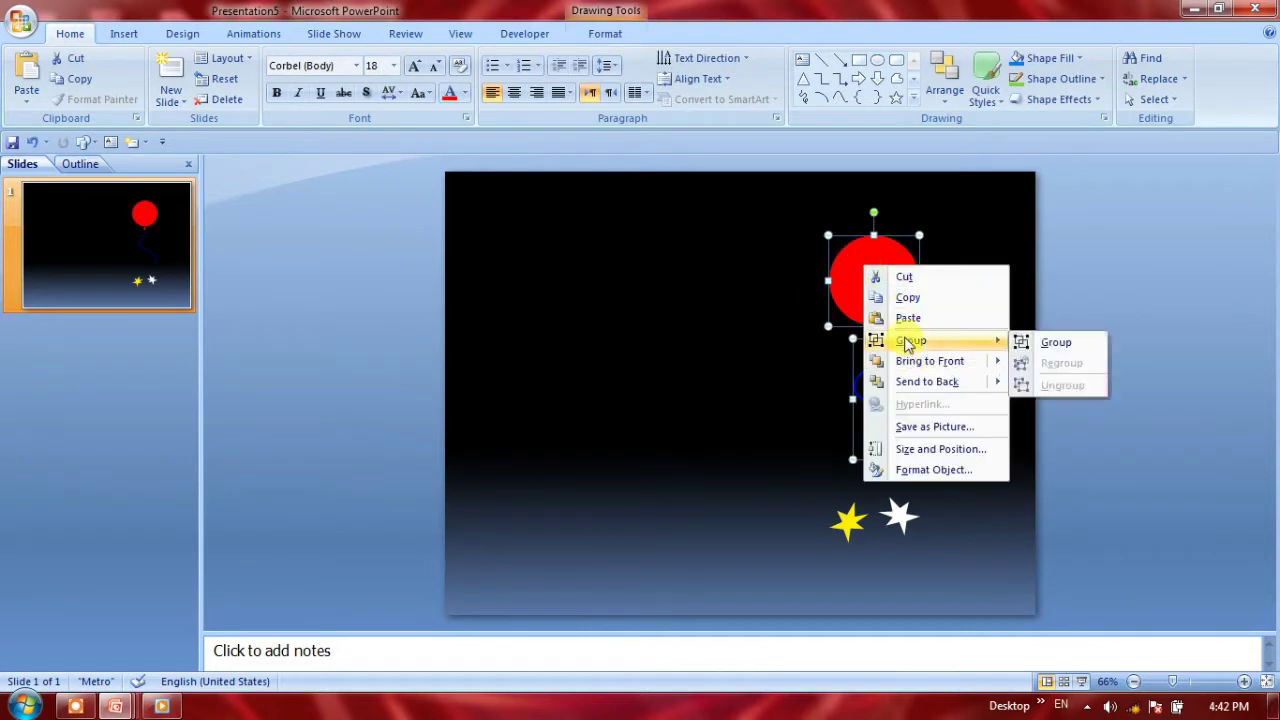
click(1040, 344)
click(893, 282)
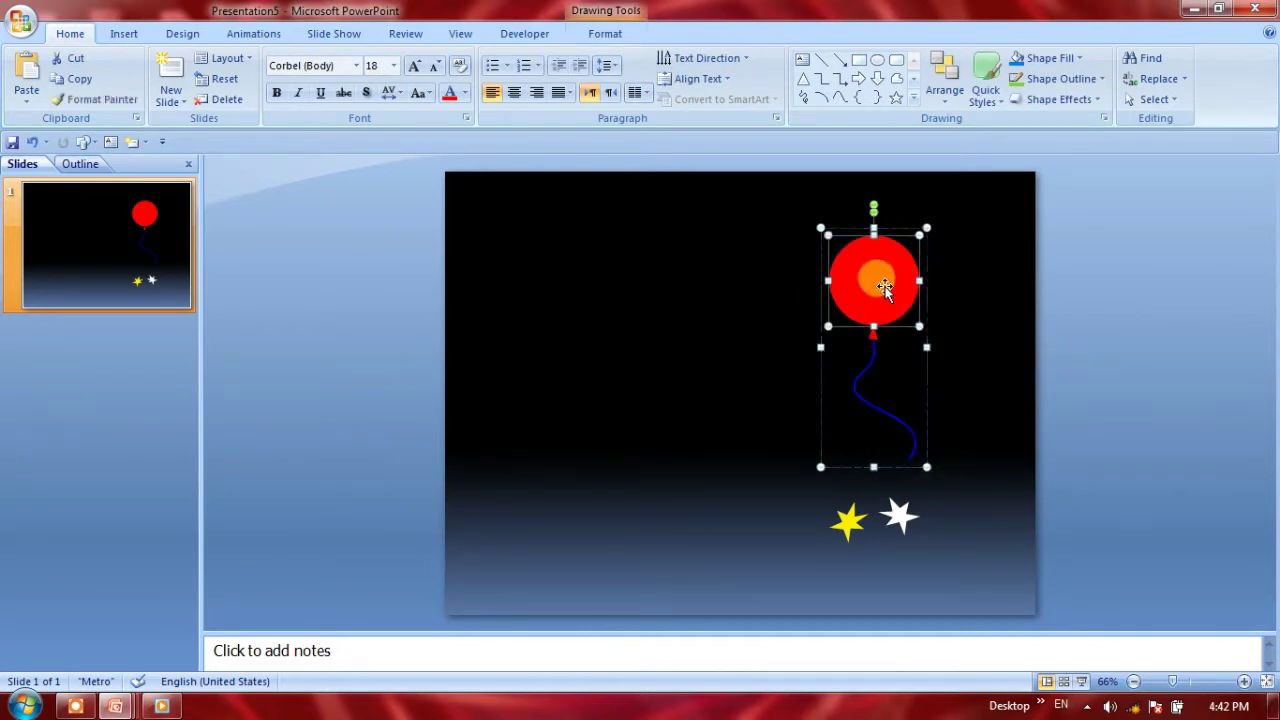
Move the balloon to the lower left and the yellow and white stars up near the top
click(799, 405)
drag(879, 293, 512, 575)
drag(848, 401, 600, 198)
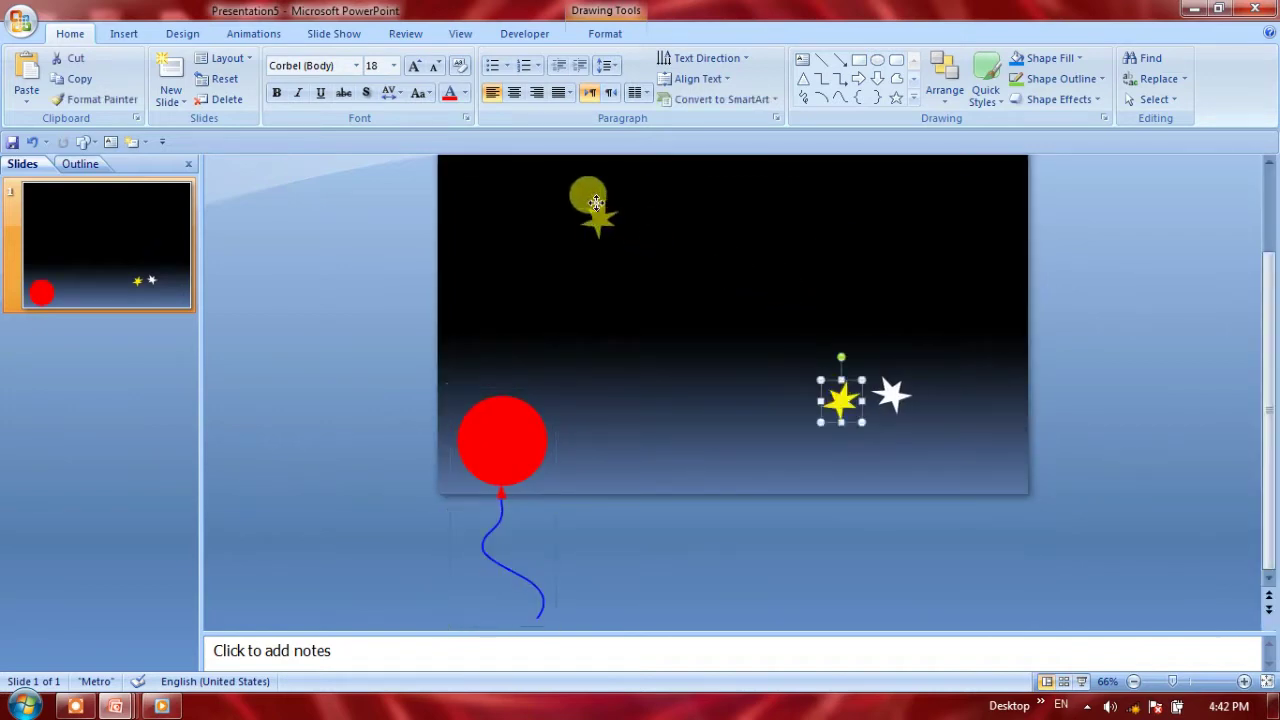
drag(880, 390, 801, 240)
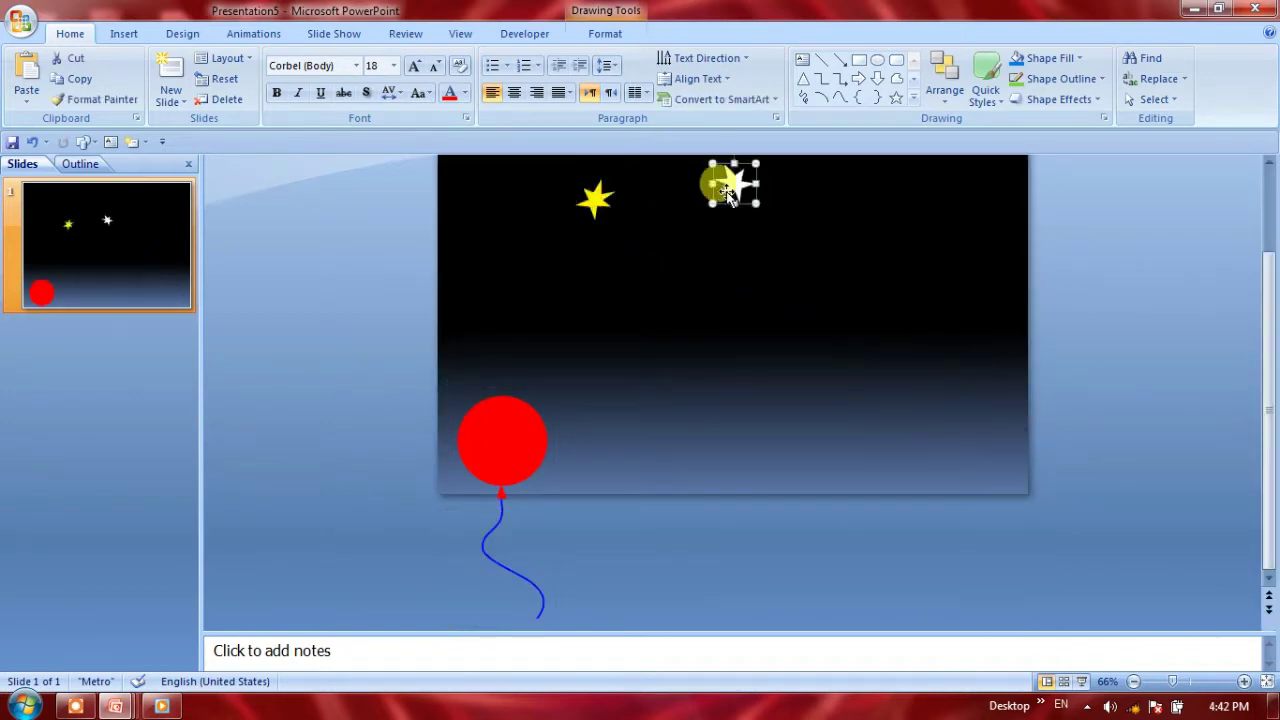
drag(728, 192, 728, 192)
Spread balloon copies across the lower slide to form the first row
click(529, 420)
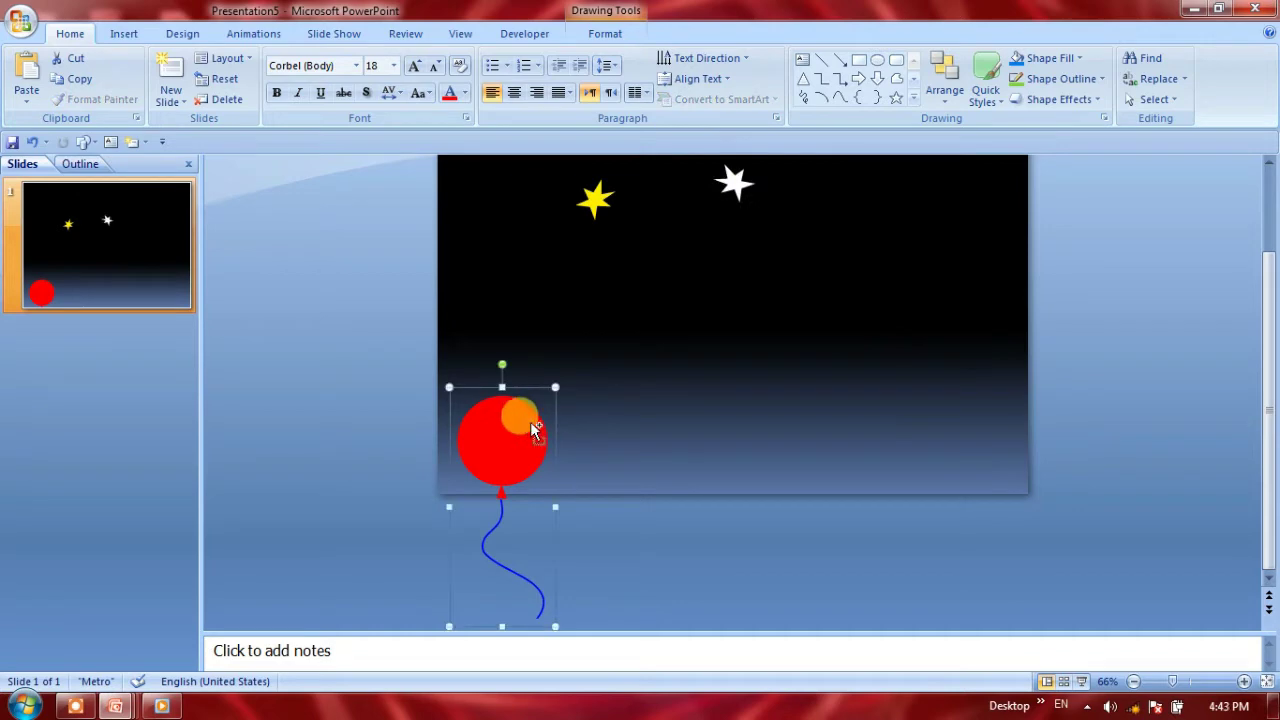
mouse_move(533, 428)
mouse_down()
mouse_move(657, 445)
mouse_move(966, 398)
mouse_up()
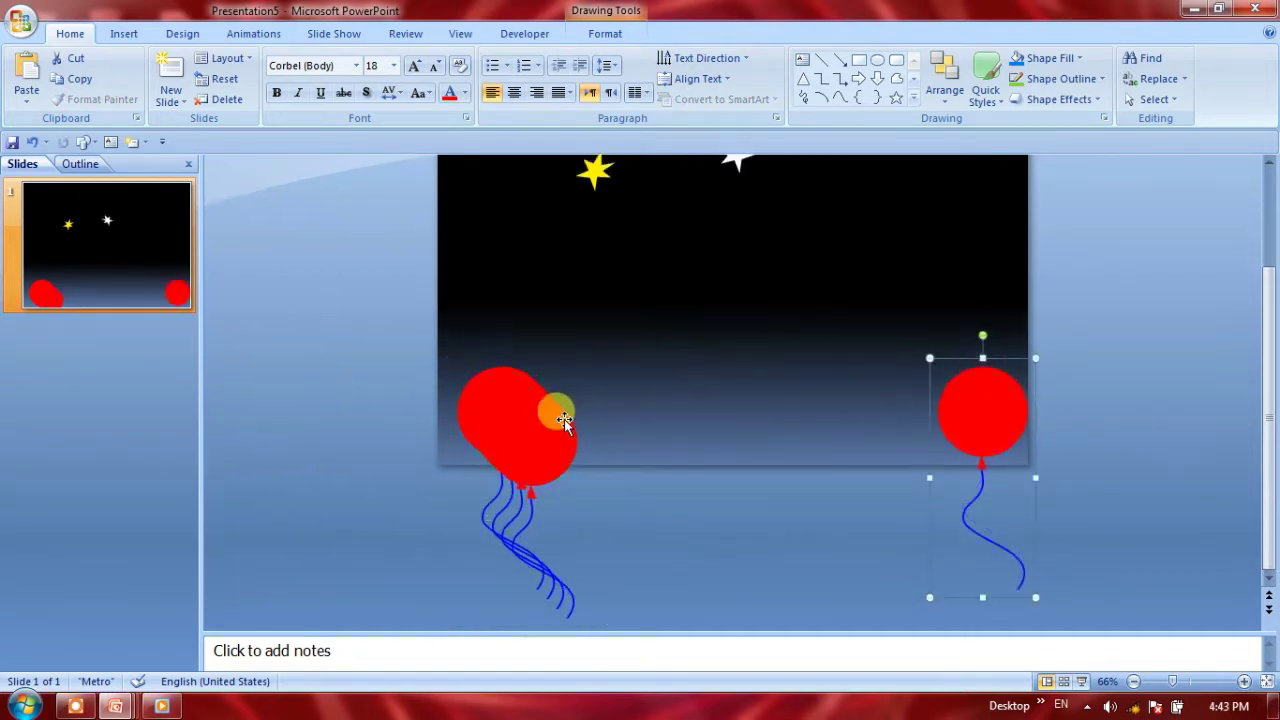
drag(564, 422, 918, 422)
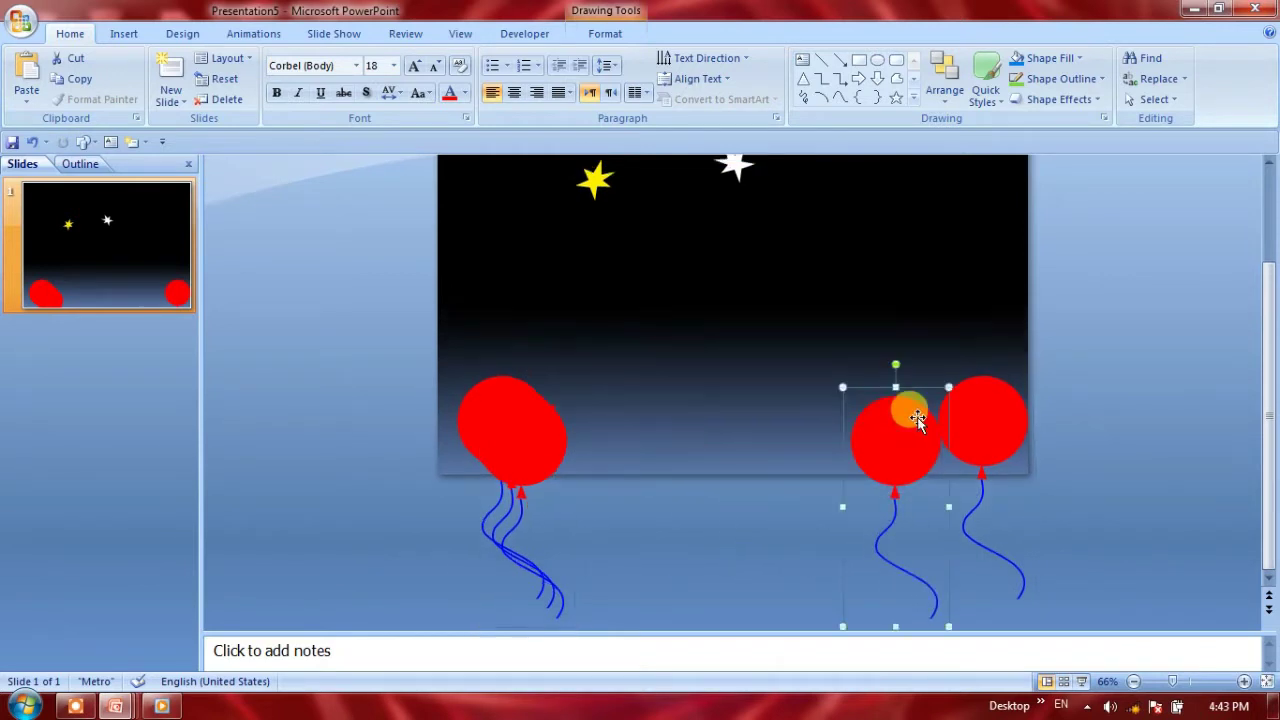
mouse_move(486, 423)
mouse_down()
mouse_move(610, 457)
mouse_move(771, 451)
mouse_up()
scroll(451, 440, down, 1)
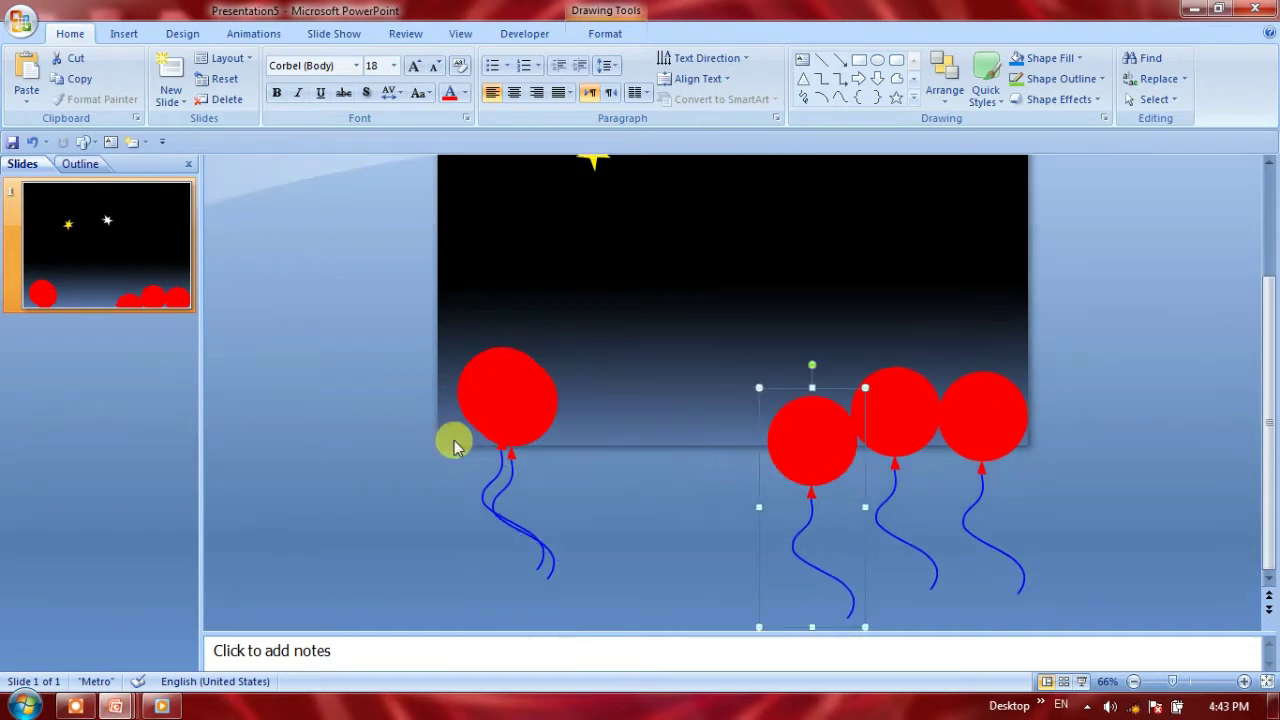
drag(513, 413, 735, 450)
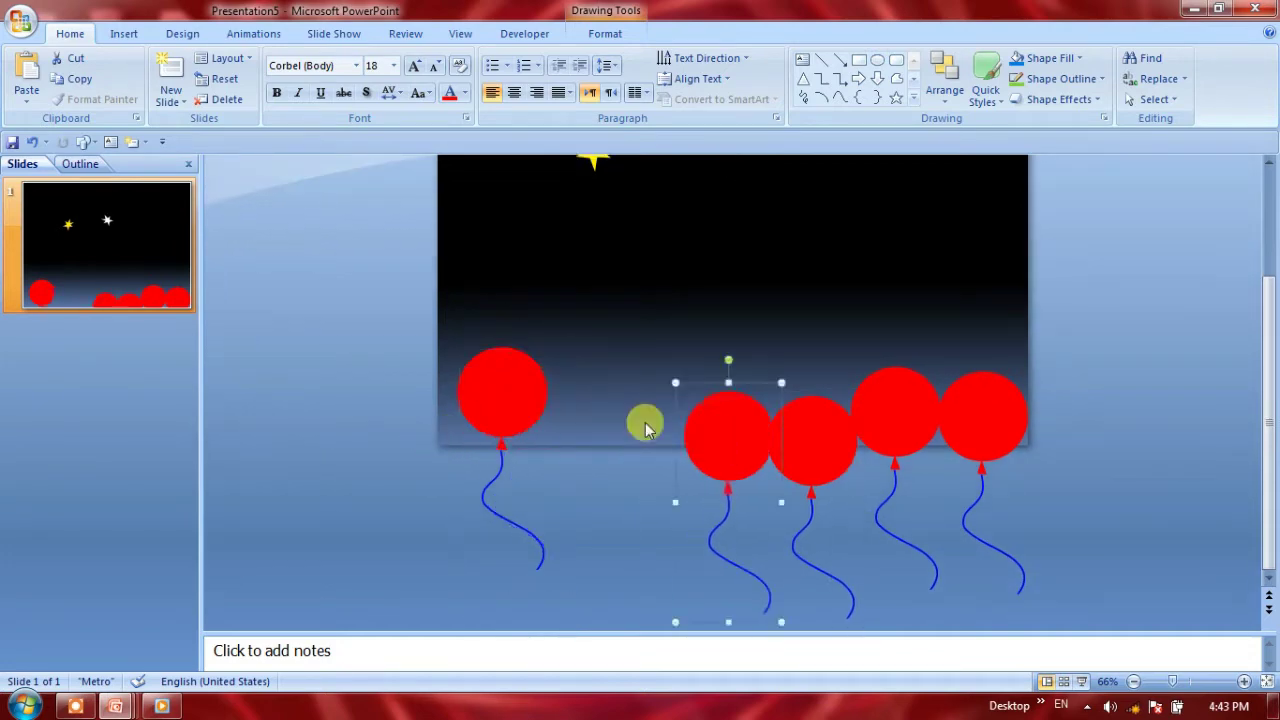
click(496, 398)
drag(496, 398, 634, 438)
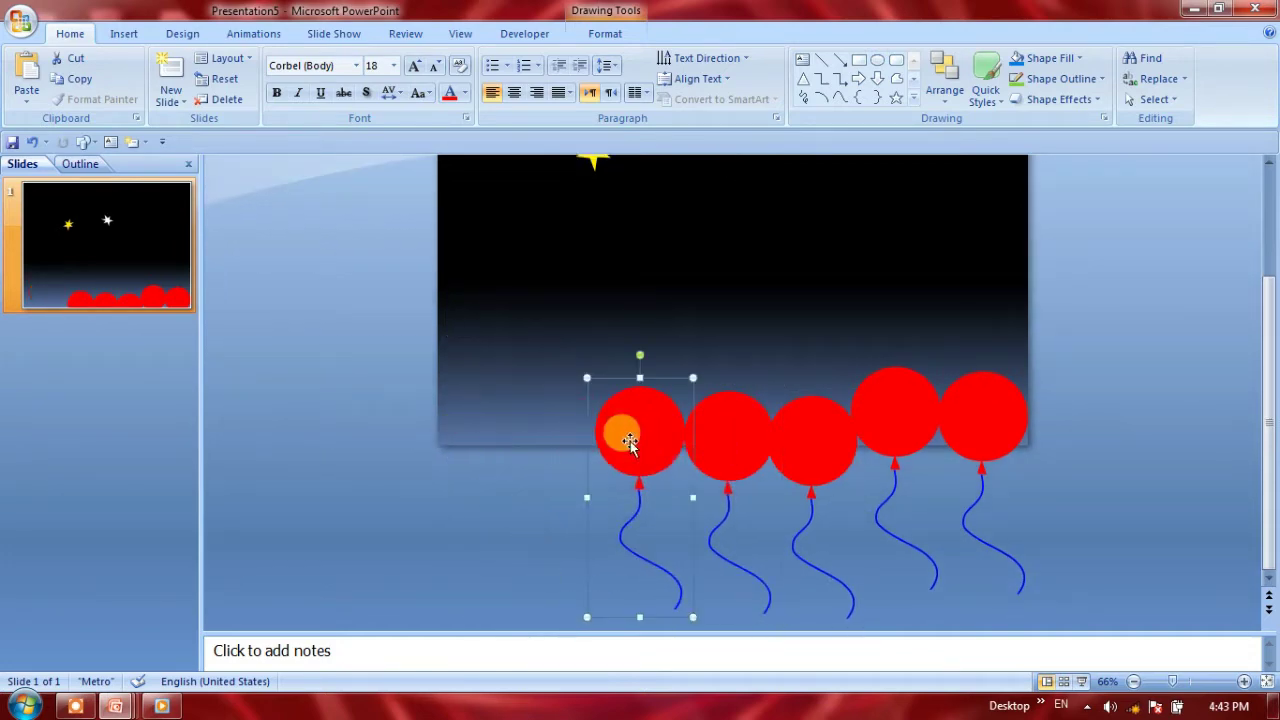
drag(695, 480, 491, 423)
scroll(696, 480, down, 1)
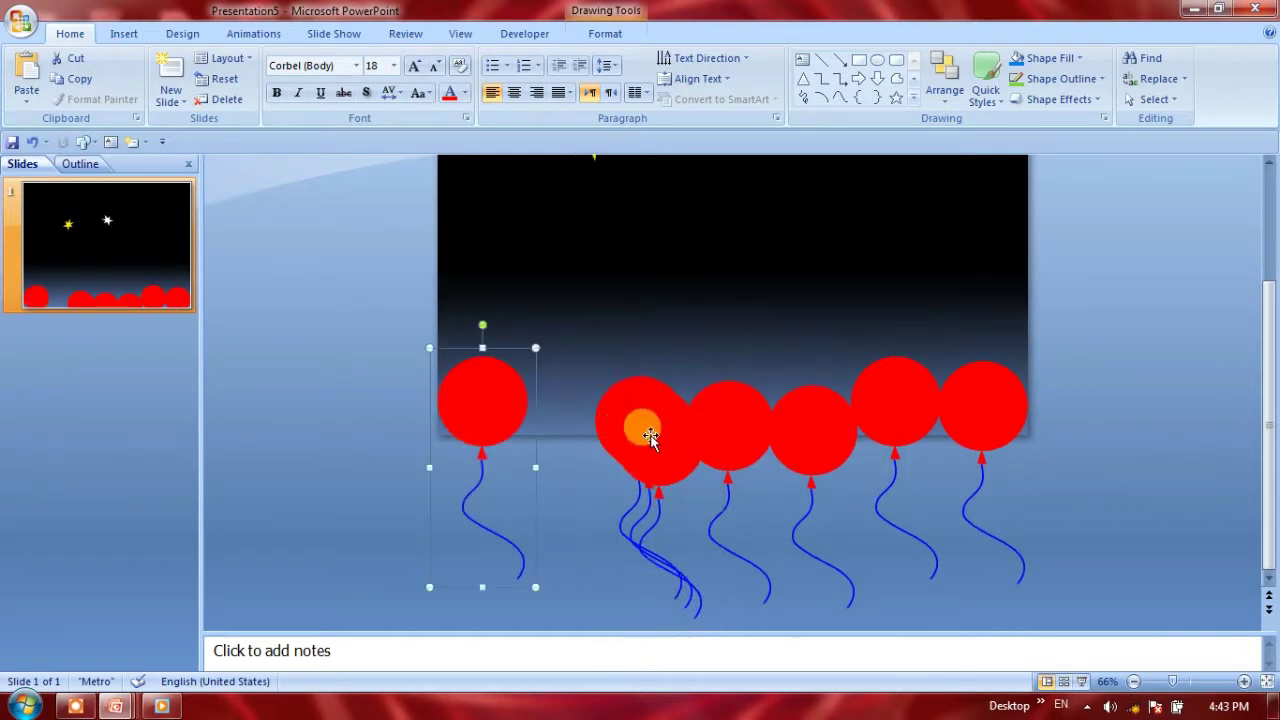
mouse_move(646, 434)
mouse_down()
mouse_move(570, 427)
mouse_move(552, 410)
mouse_move(657, 349)
mouse_up()
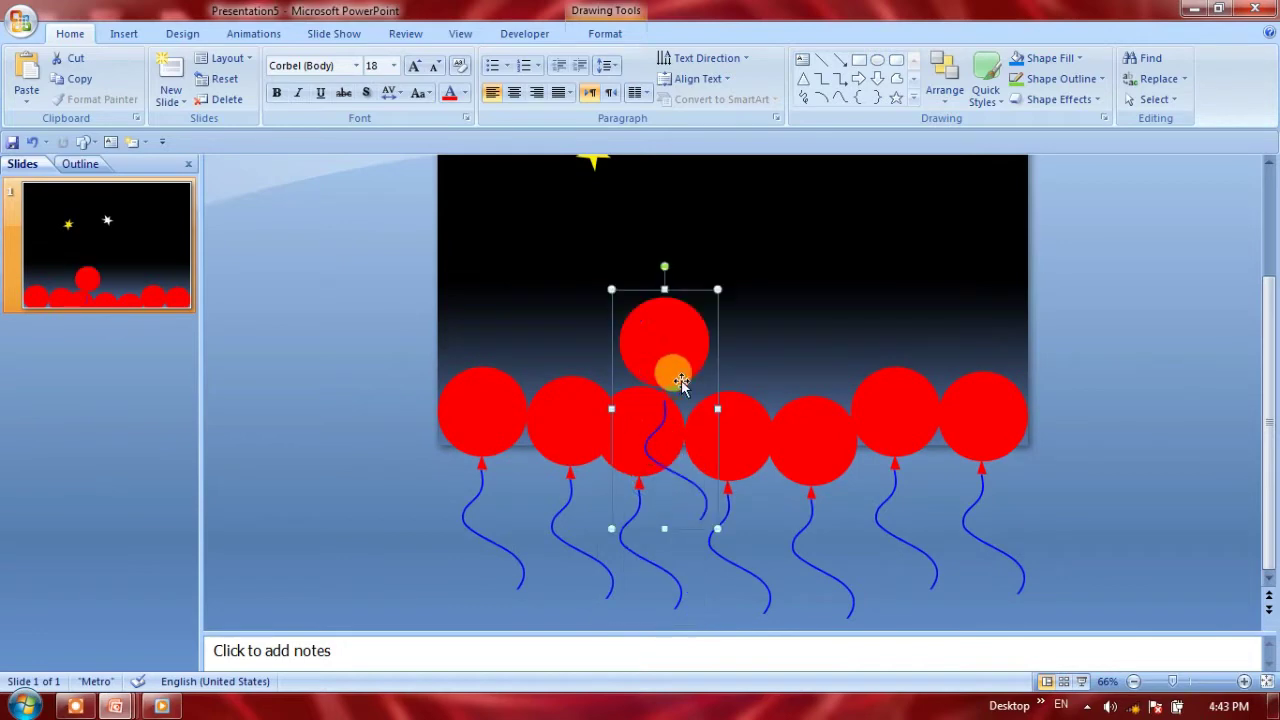
Duplicate the balloon three times with Ctrl+D and spread the copies into an upper row
key(ctrl+d)
key(ctrl+d)
key(ctrl+d)
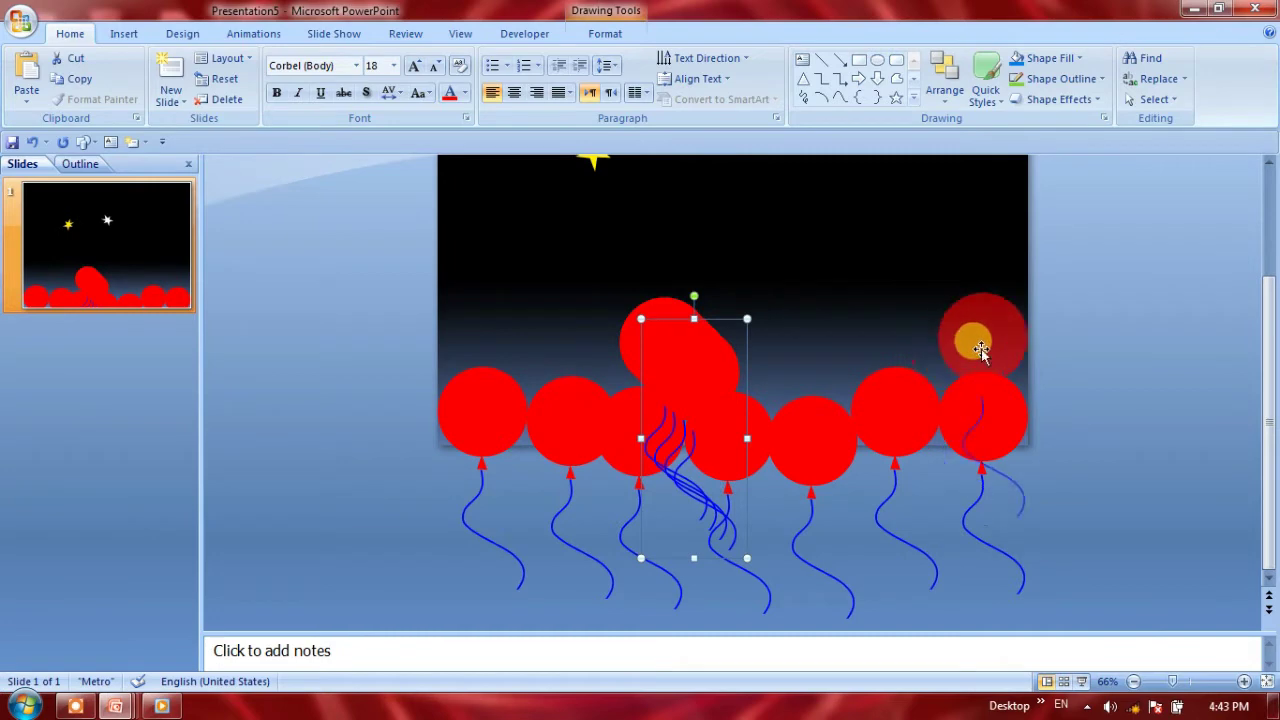
drag(917, 370, 994, 355)
drag(686, 354, 889, 339)
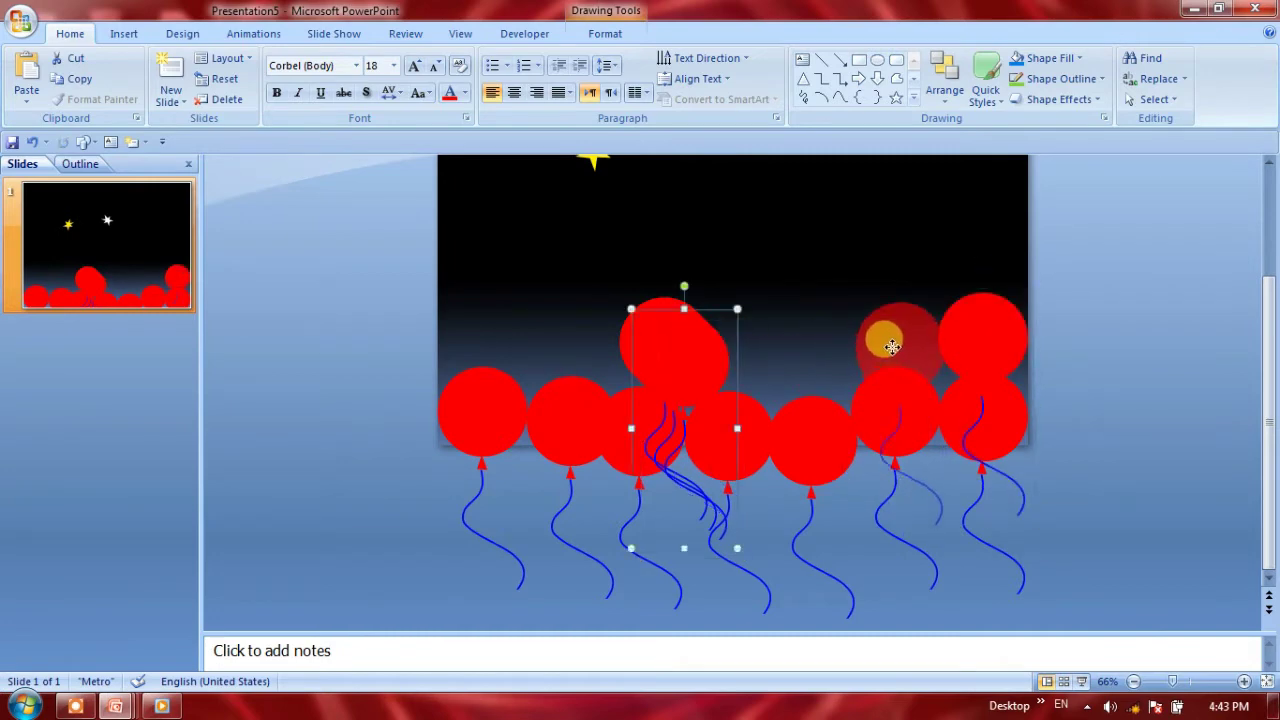
drag(676, 342, 810, 356)
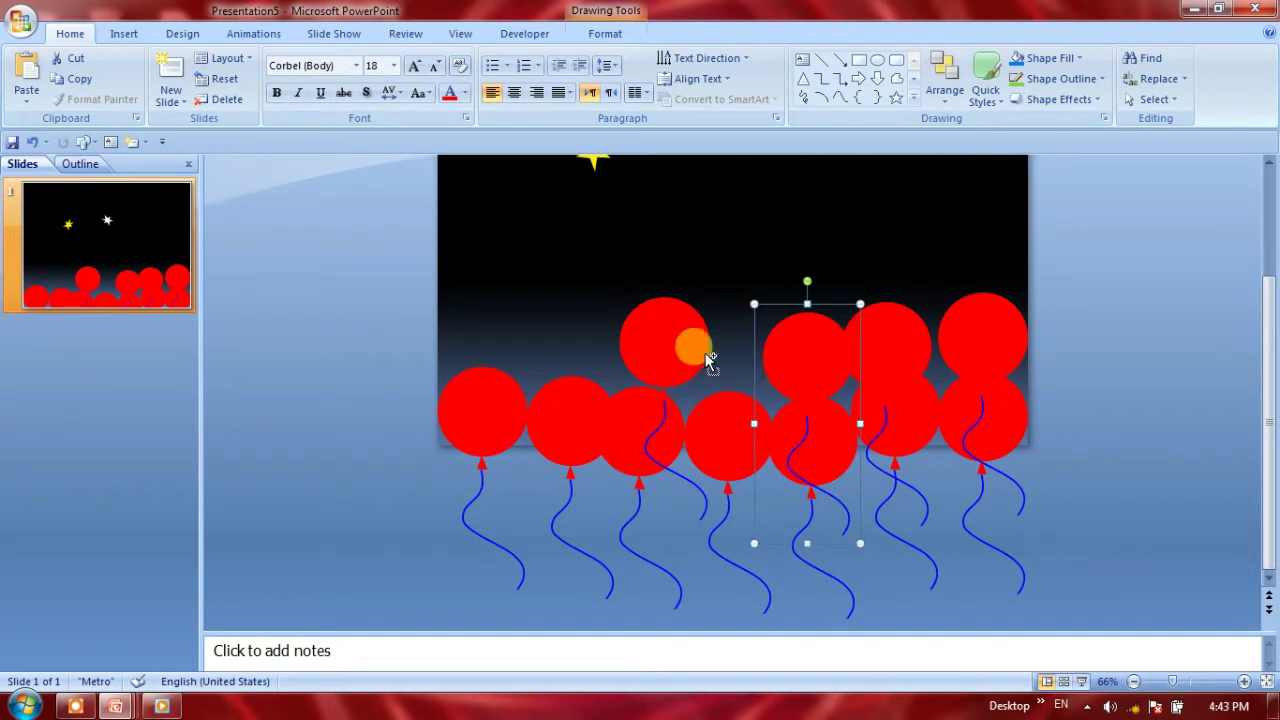
click(671, 345)
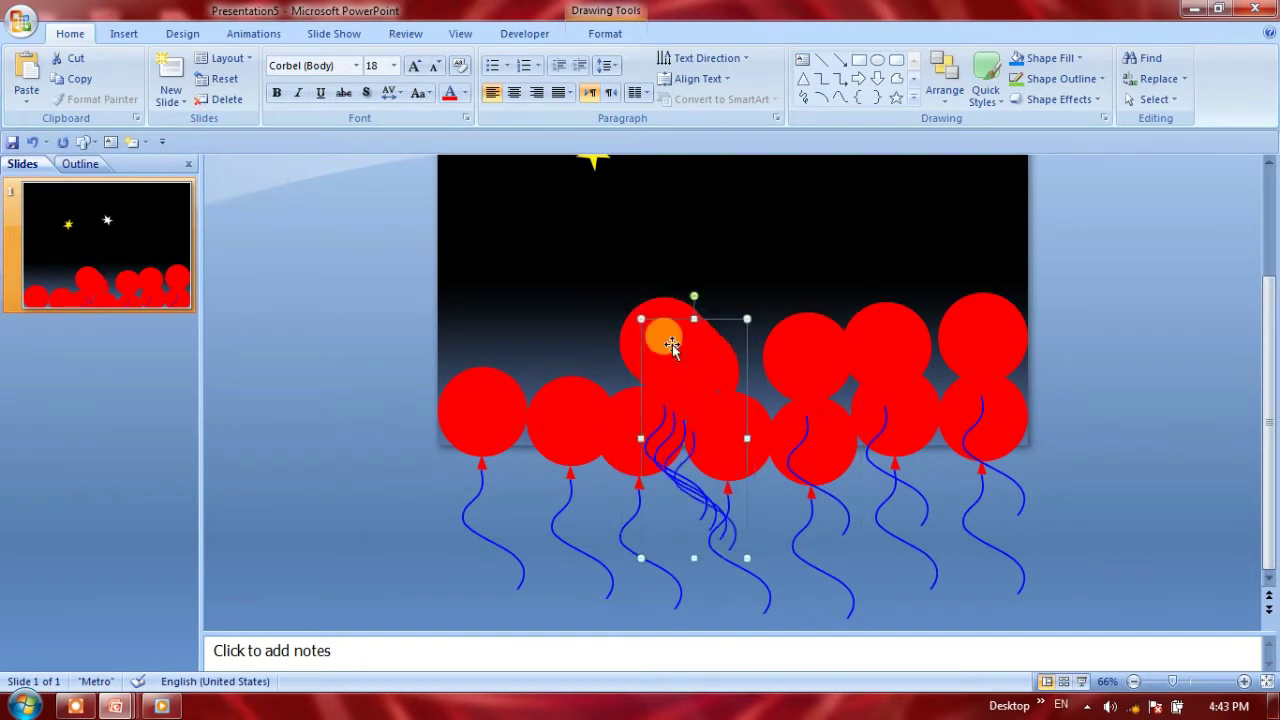
drag(703, 354, 502, 324)
drag(646, 351, 561, 350)
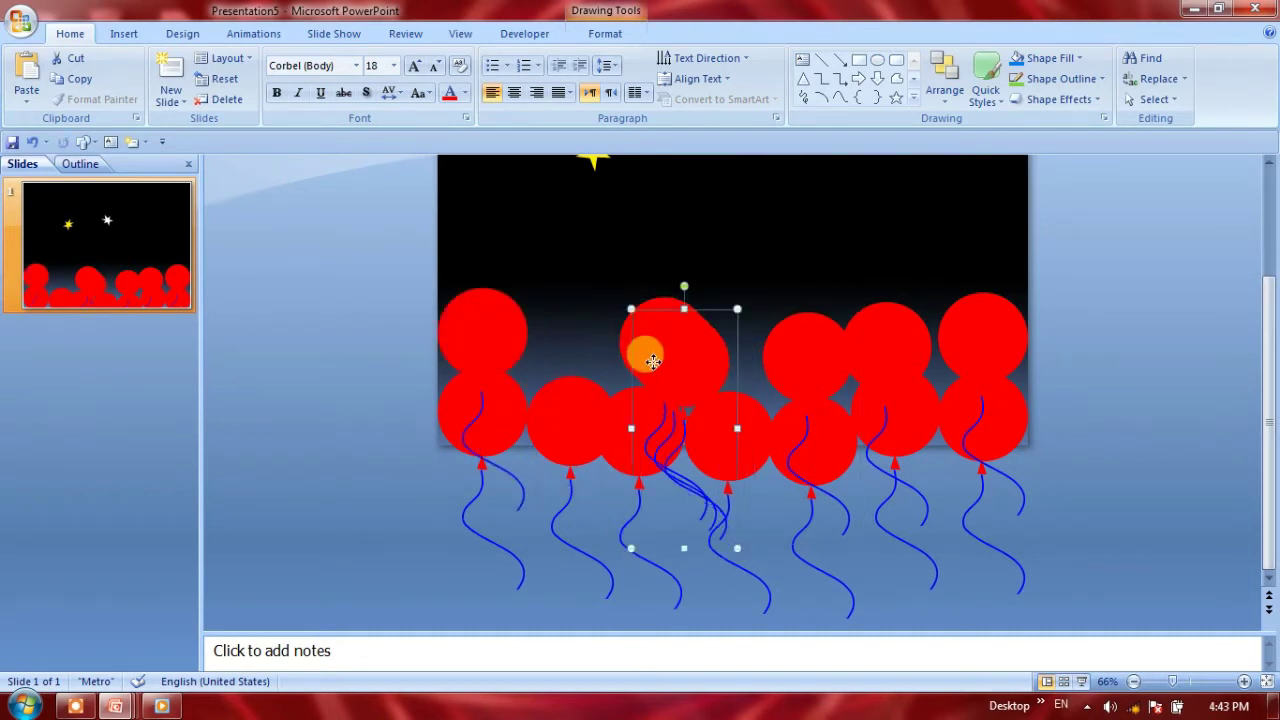
drag(643, 360, 734, 344)
Raise the centre balloon above the others
click(806, 298)
click(735, 354)
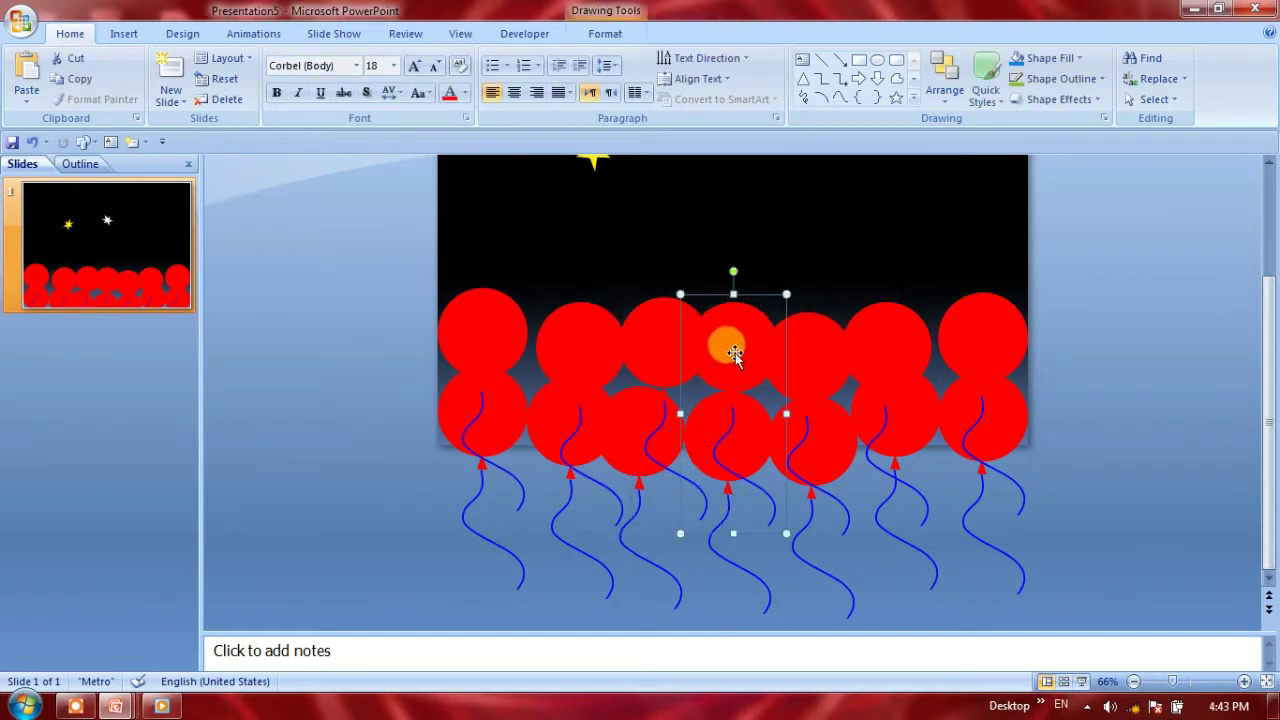
drag(737, 358, 742, 304)
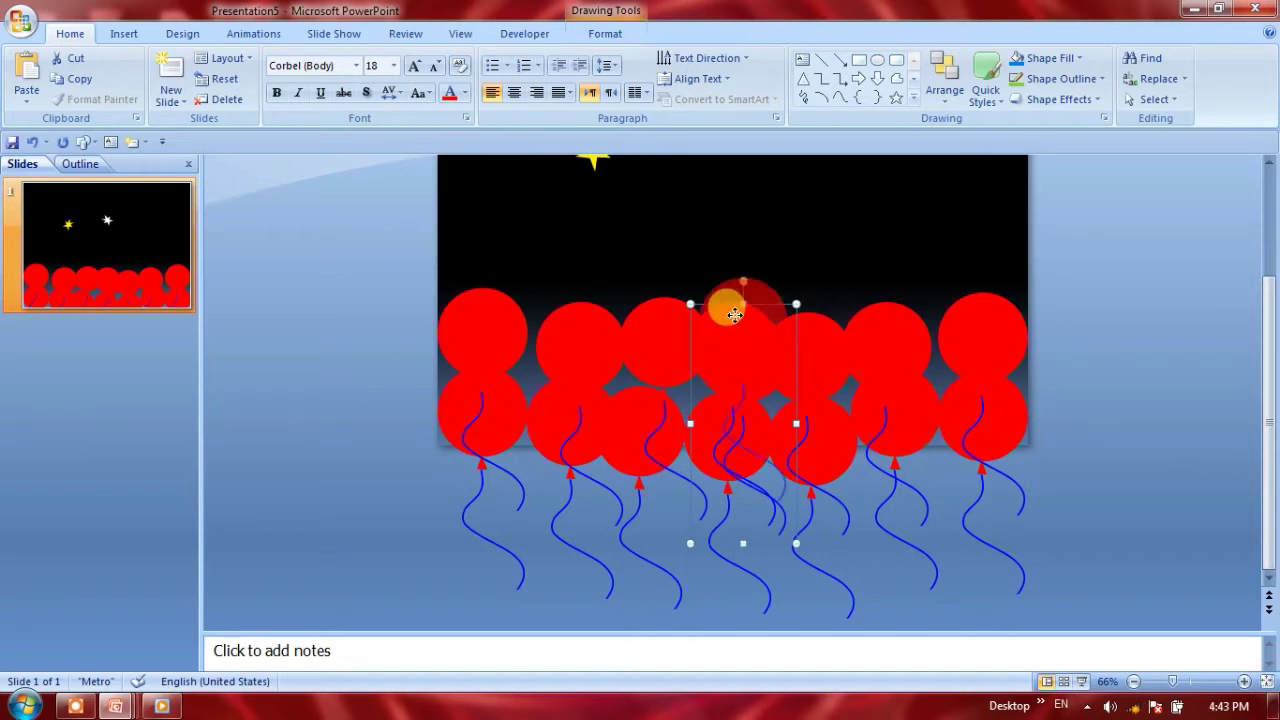
click(1050, 320)
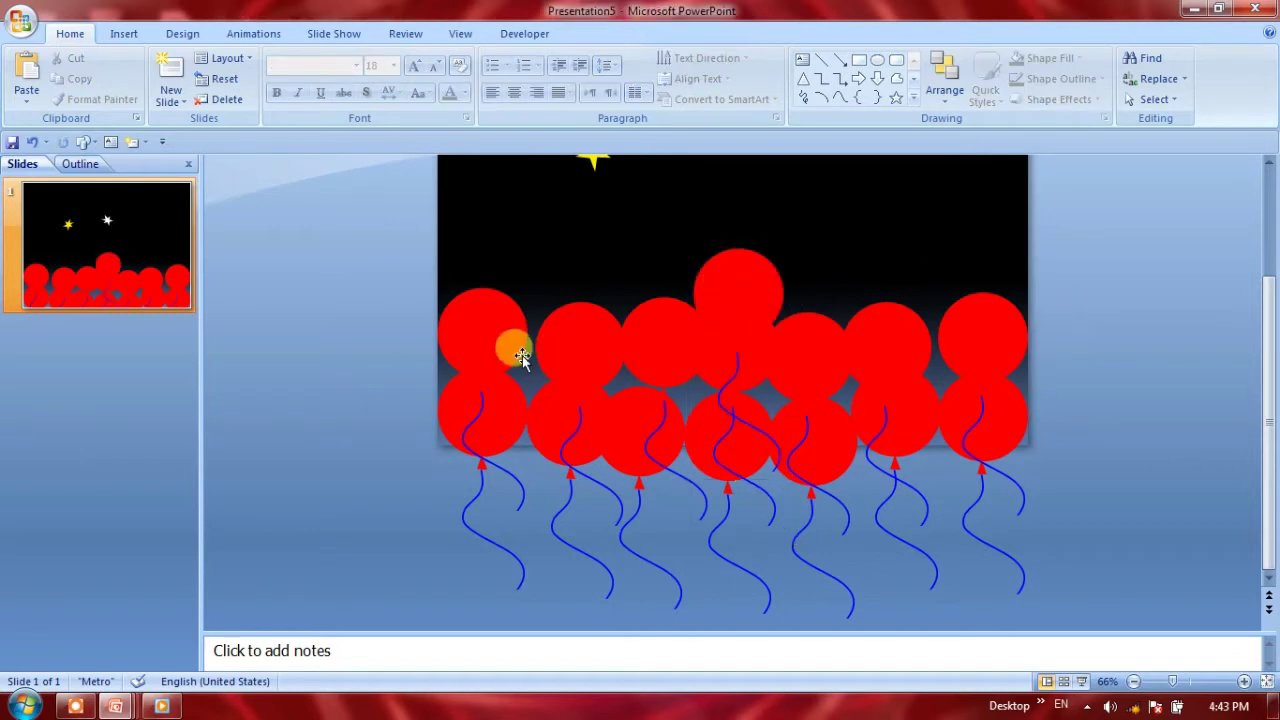
click(495, 320)
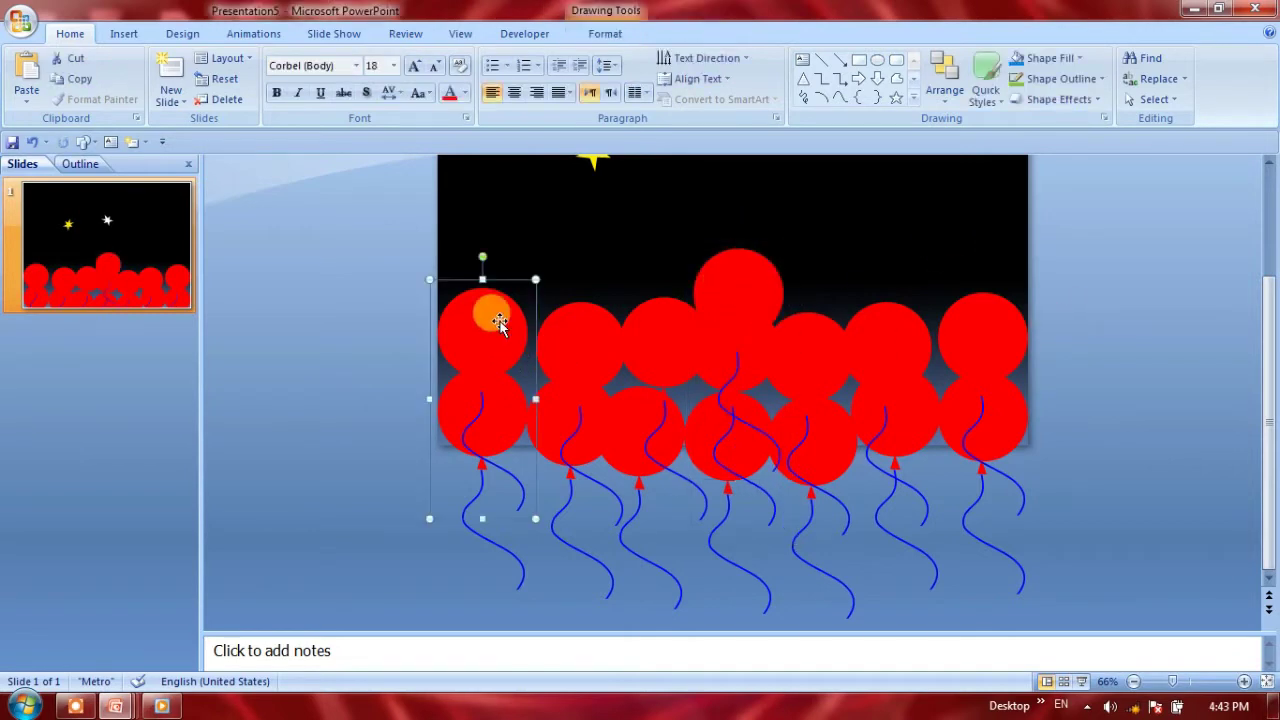
Recolour the left balloons: upper yellow, lower light blue, second upper dark blue, second lower pink
click(603, 37)
click(477, 62)
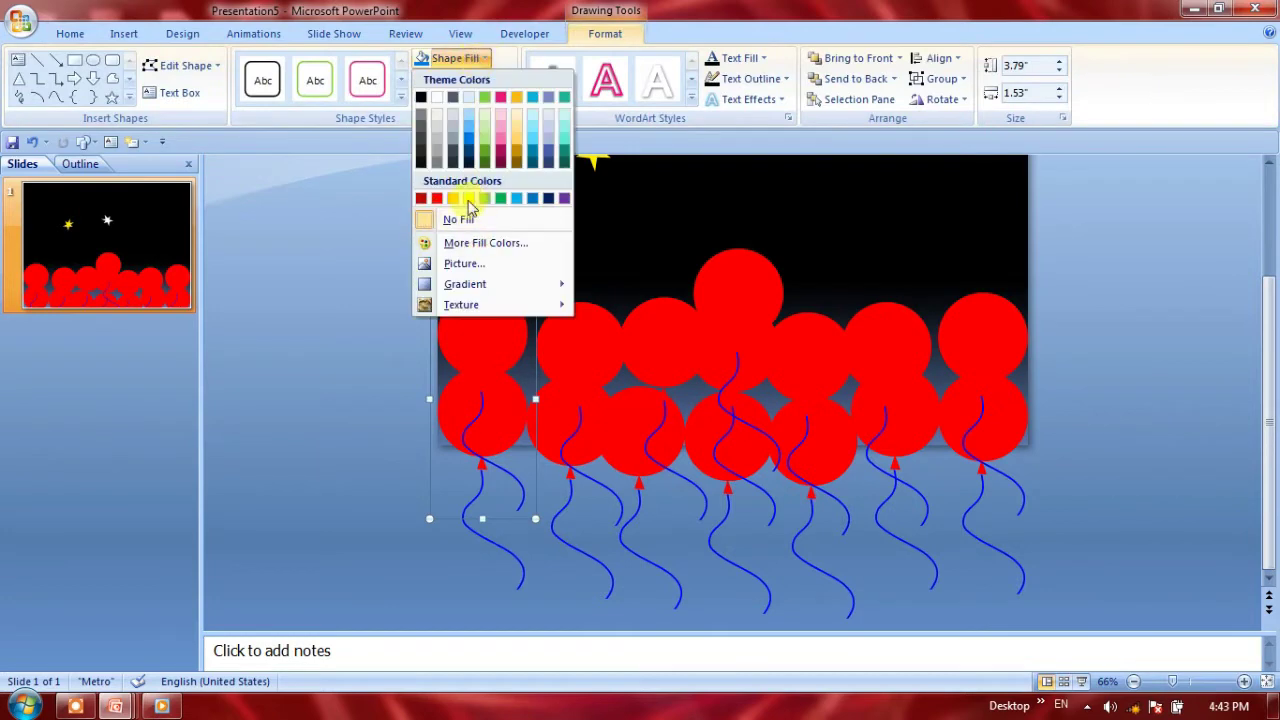
click(470, 198)
click(500, 414)
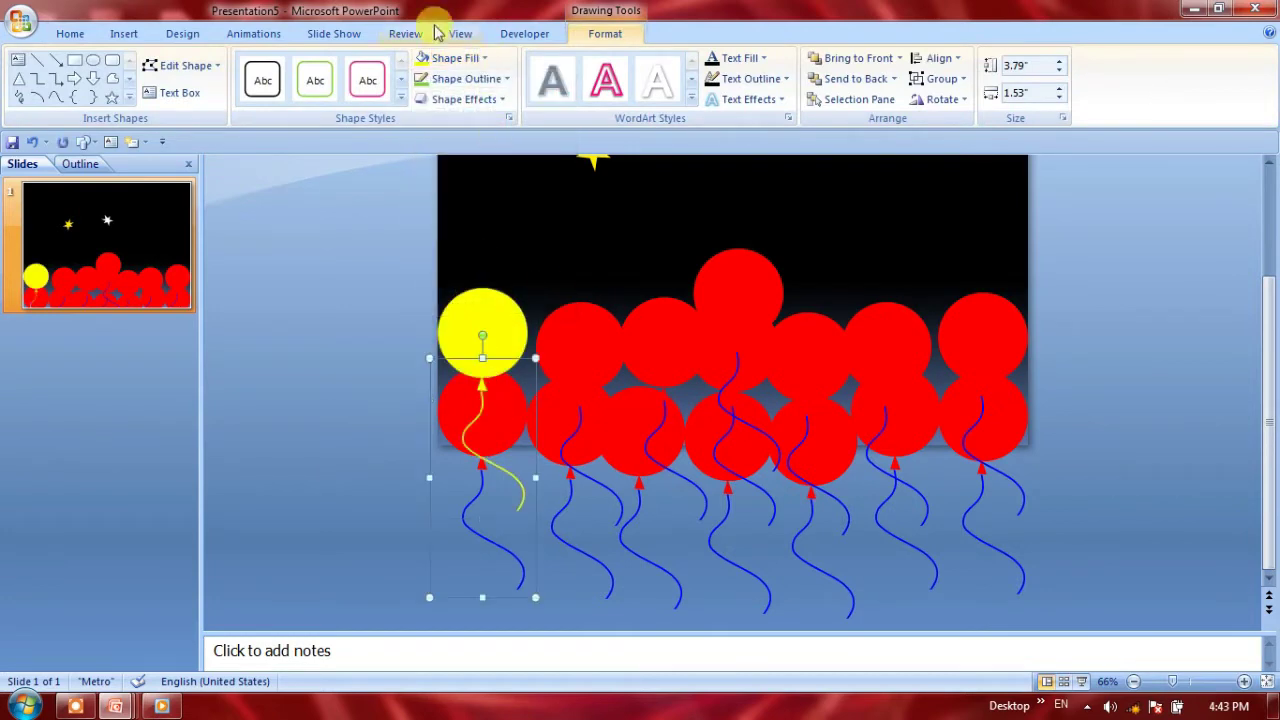
click(480, 60)
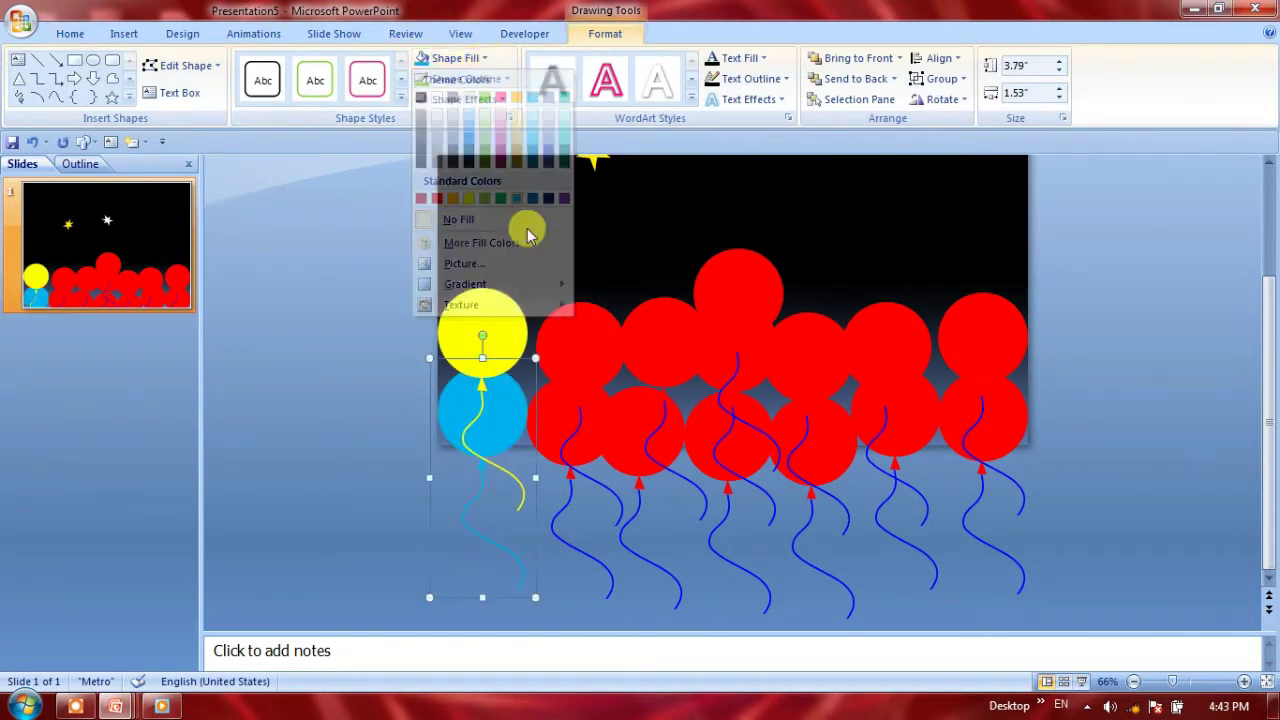
click(525, 200)
click(465, 60)
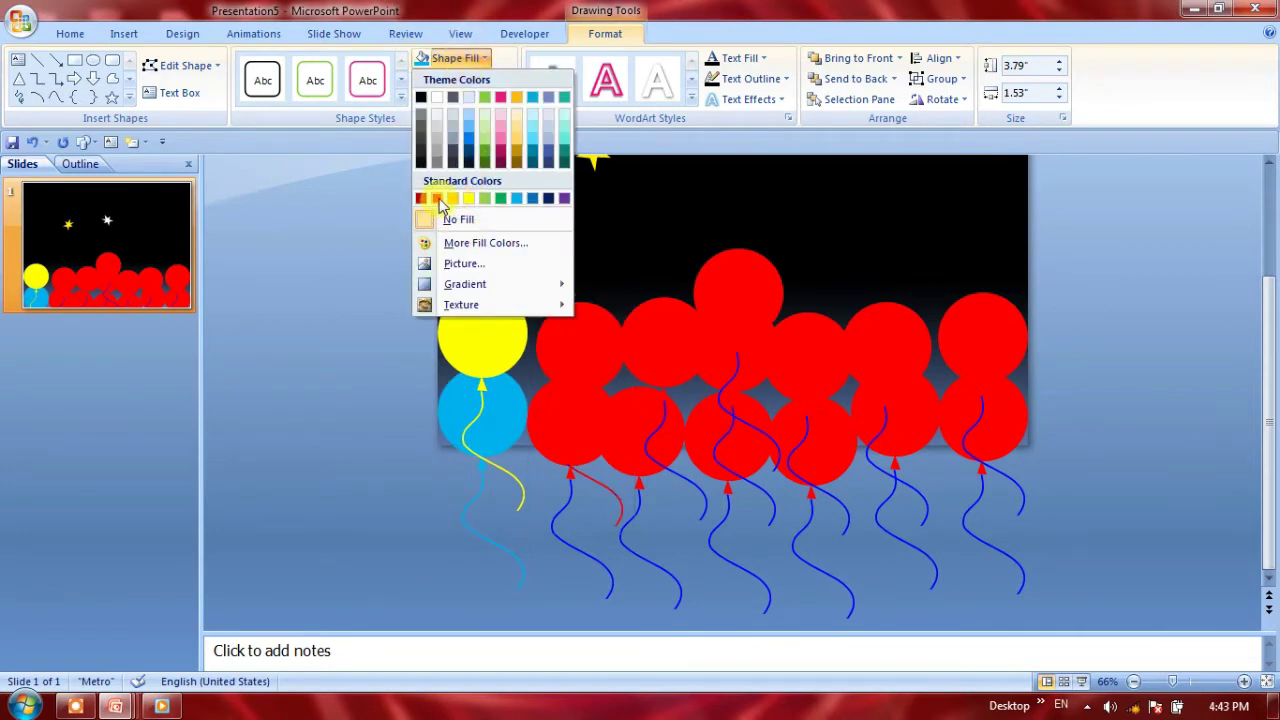
click(550, 199)
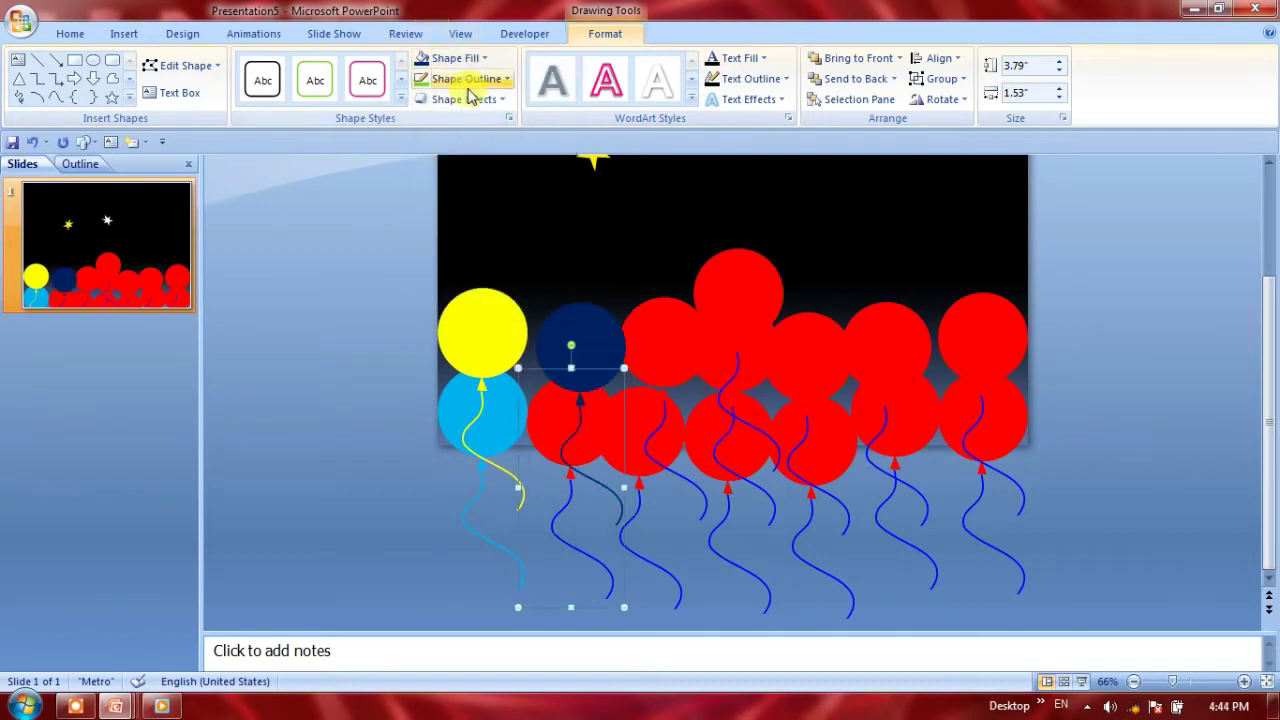
click(457, 58)
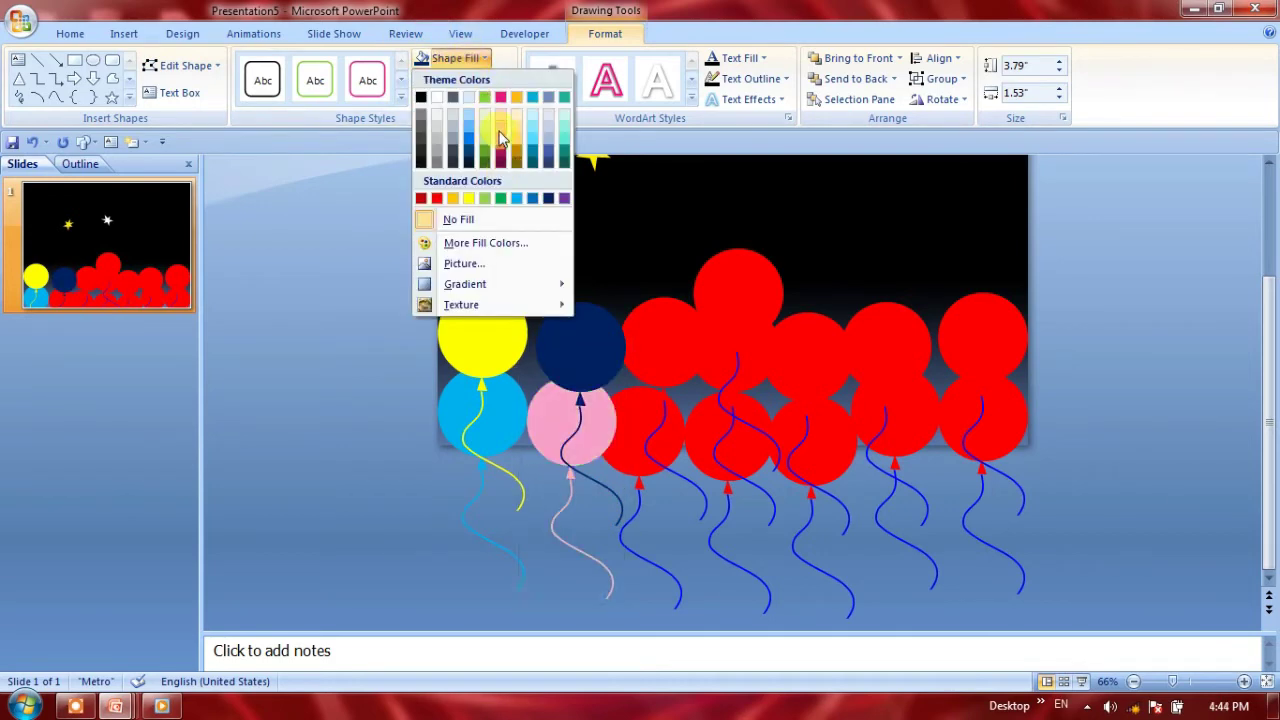
click(497, 126)
Make the third upper balloon pink, the third lower green, and the raised top balloon white
click(653, 338)
click(453, 58)
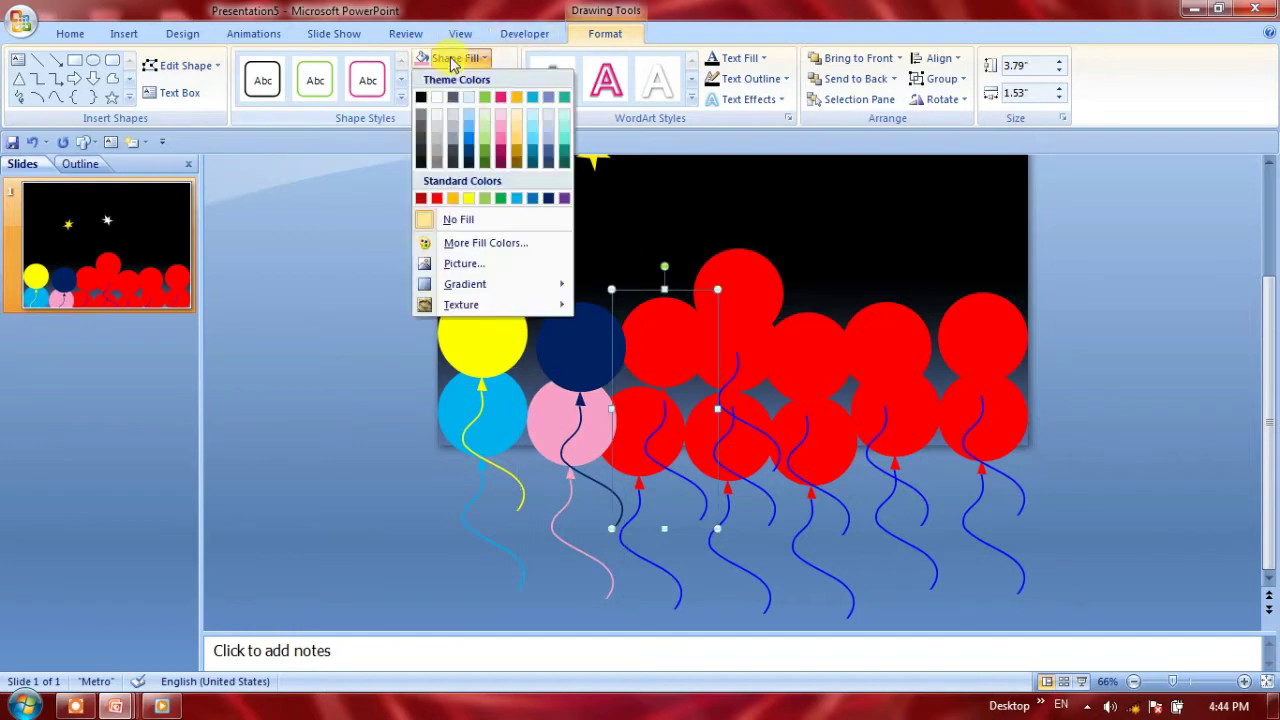
click(502, 145)
click(610, 408)
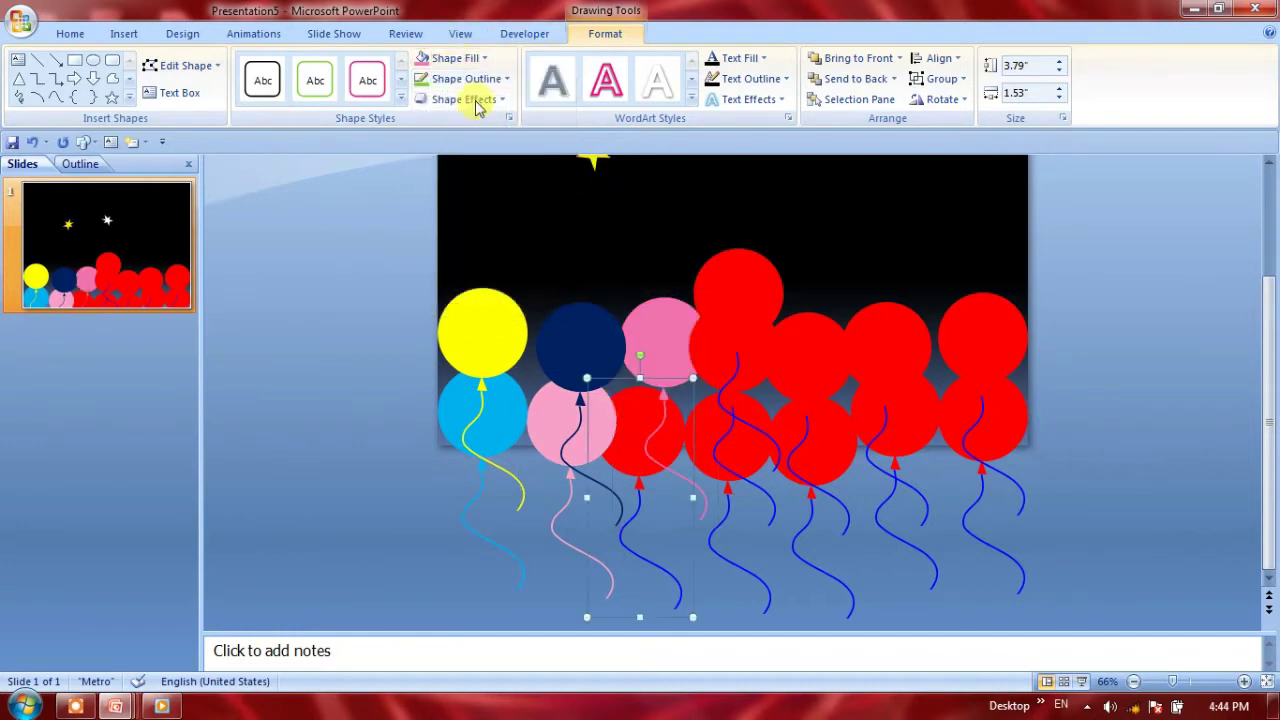
click(440, 60)
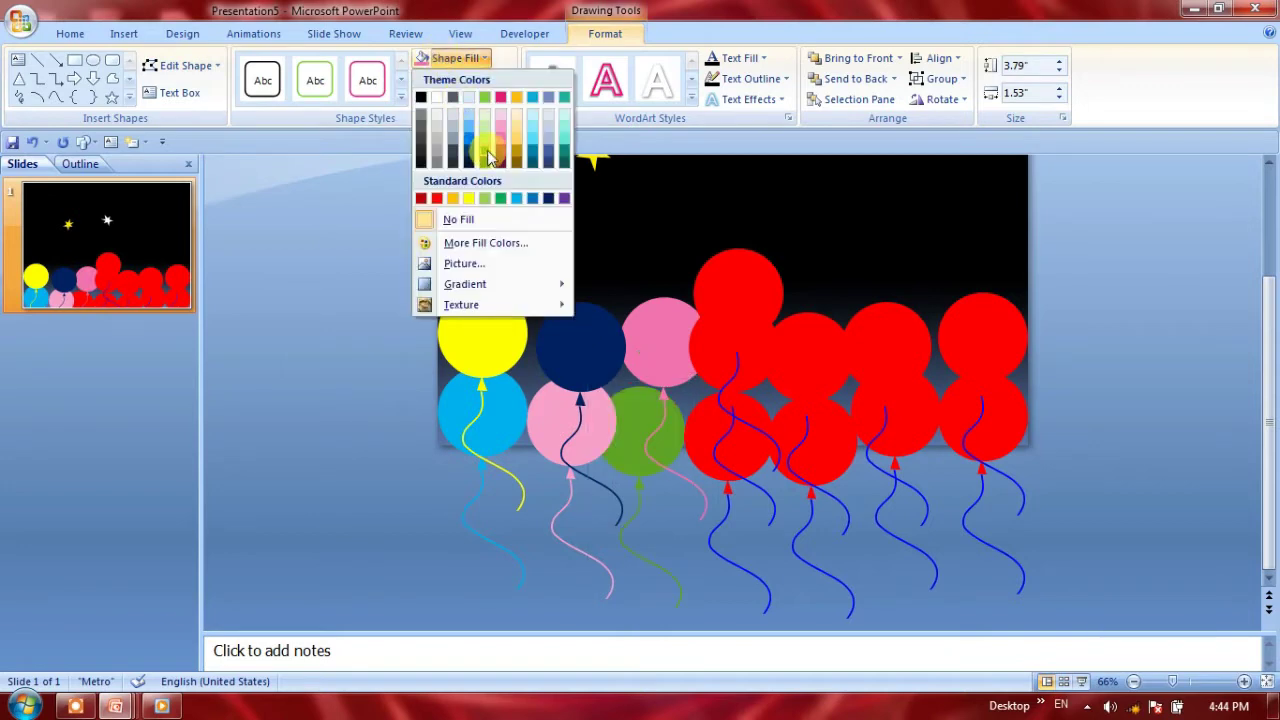
click(490, 157)
click(725, 283)
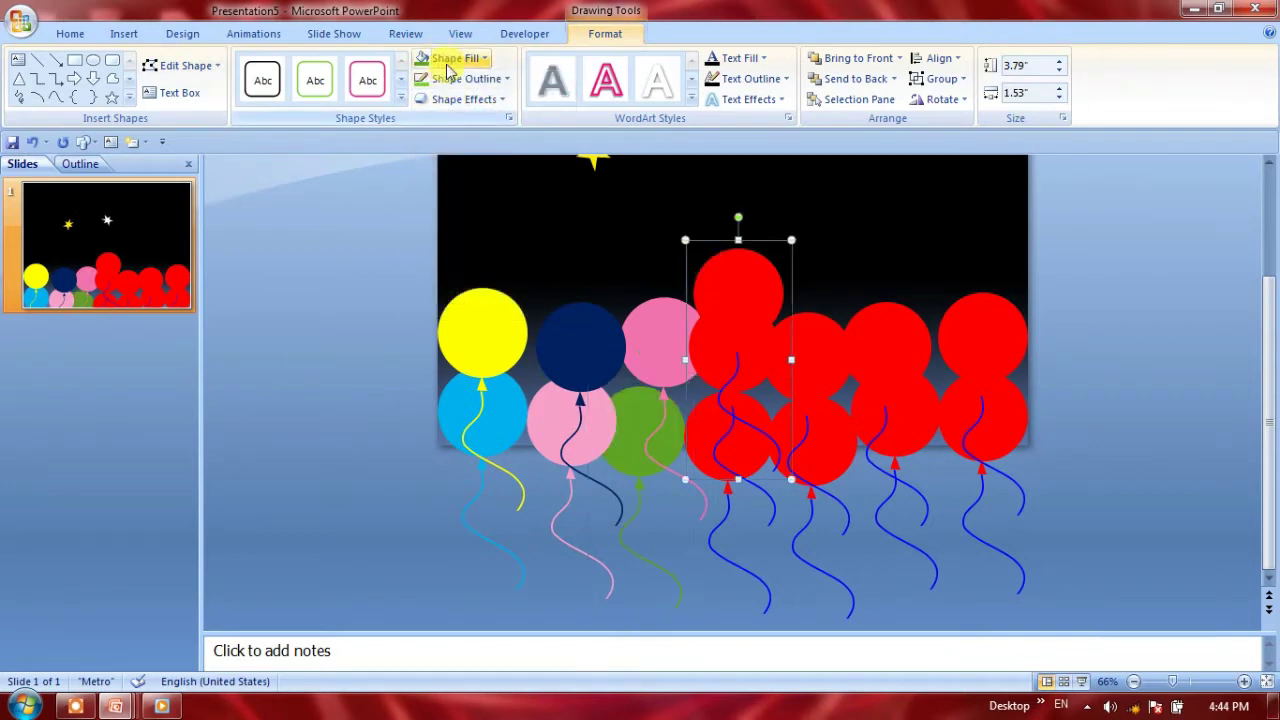
click(452, 58)
click(439, 100)
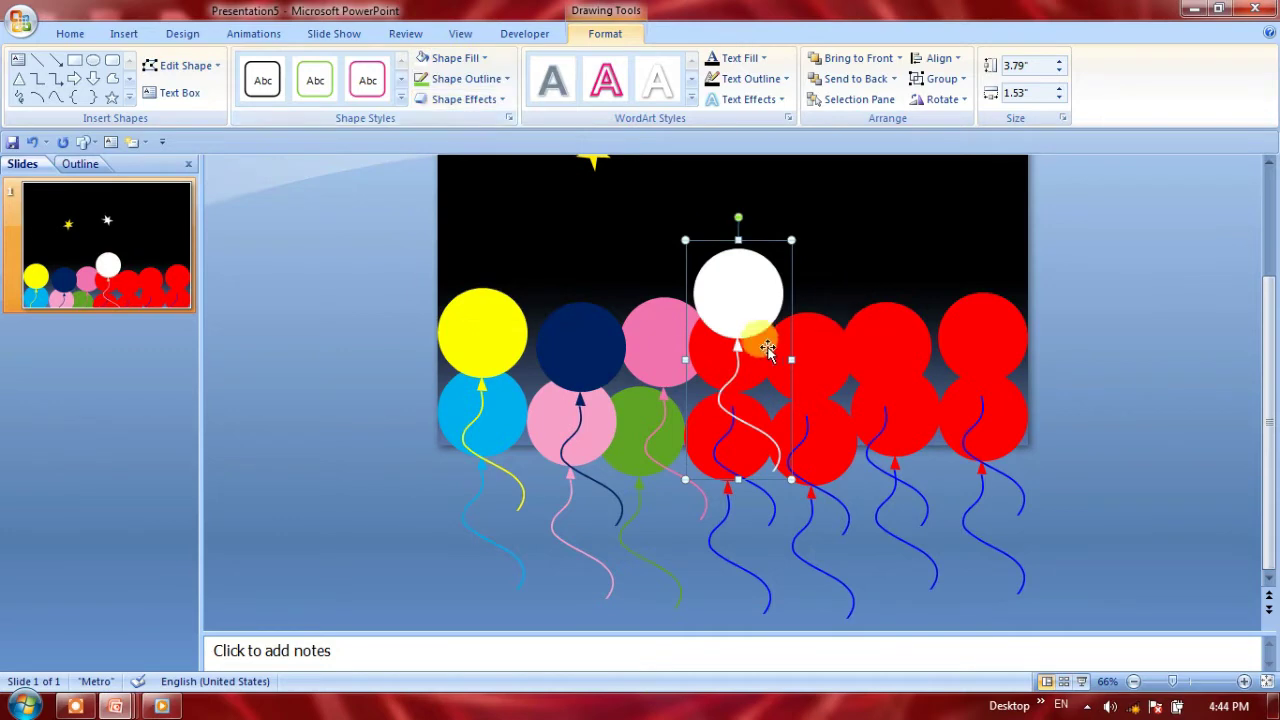
Fill the balloon under the white one teal, the lower centre yellow, and the next upper balloons green and orange
click(483, 62)
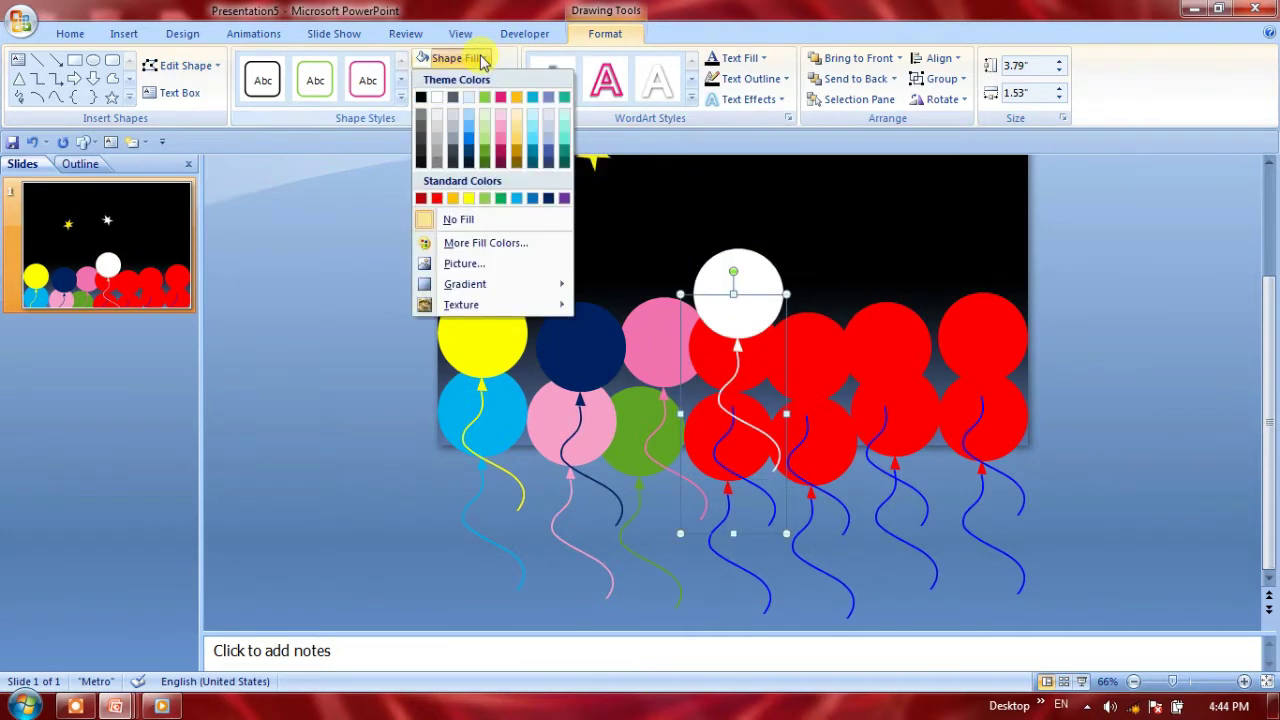
click(564, 128)
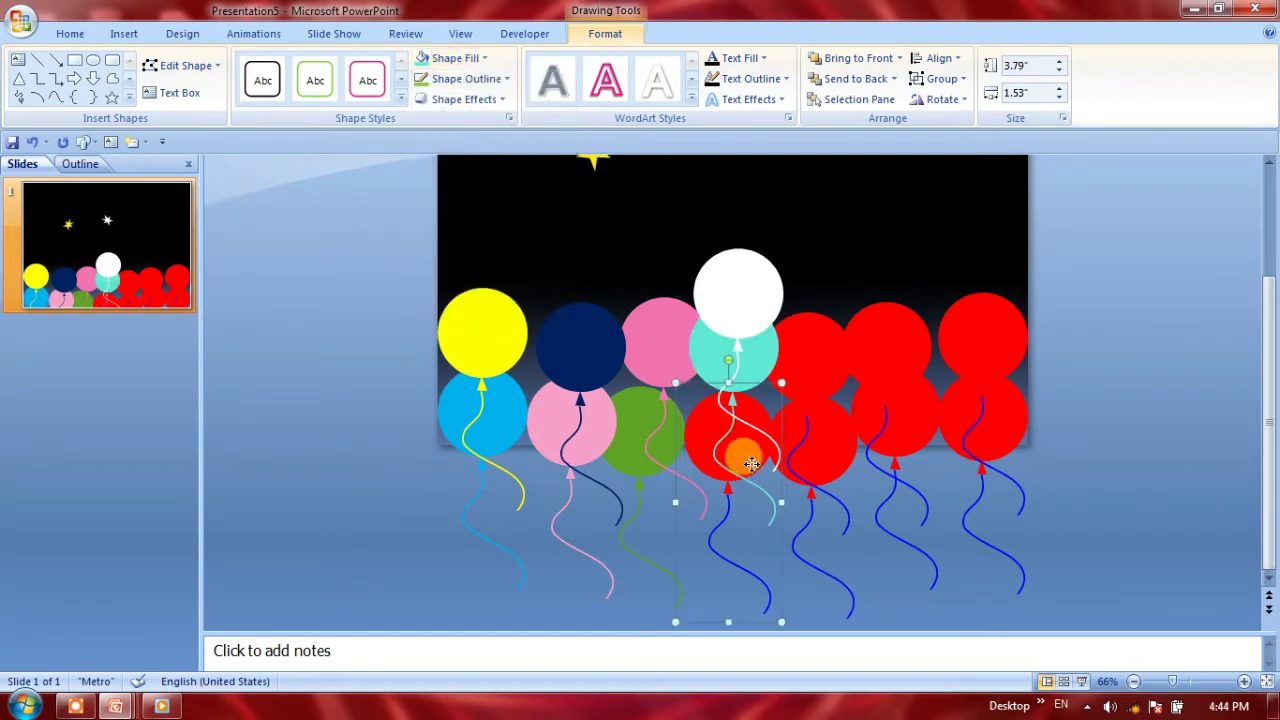
click(456, 57)
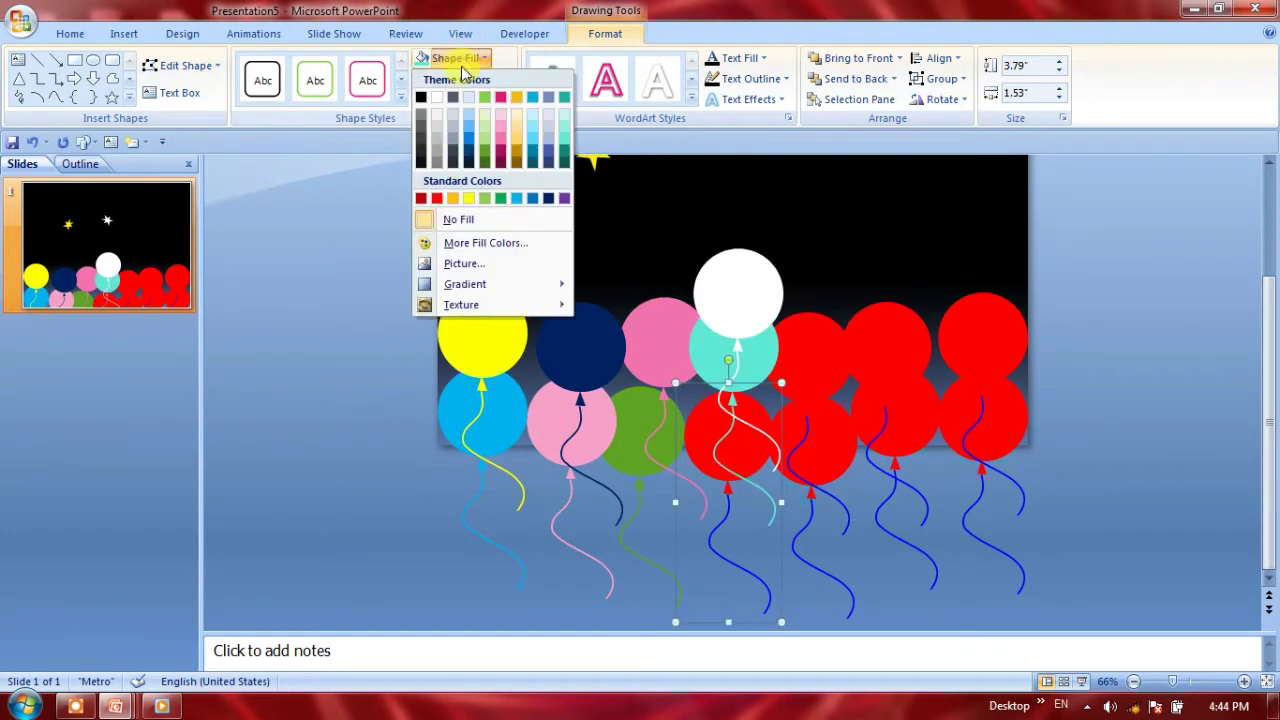
click(469, 199)
click(840, 340)
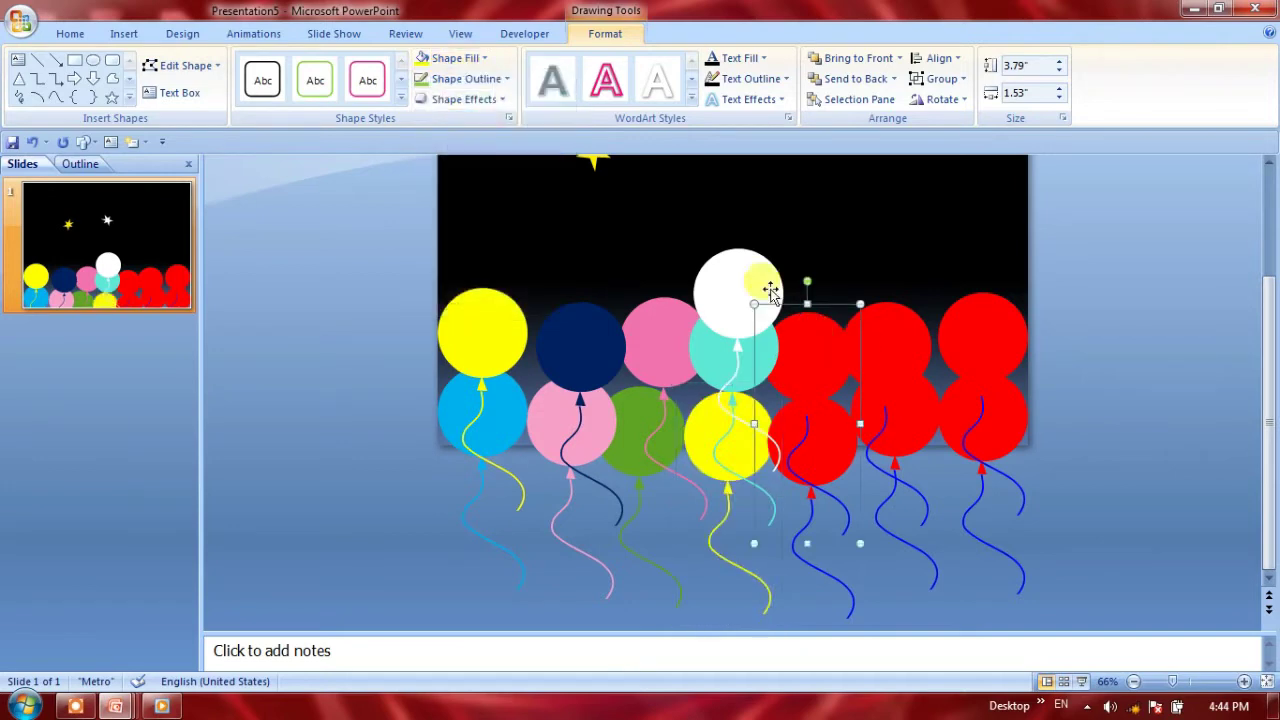
click(471, 62)
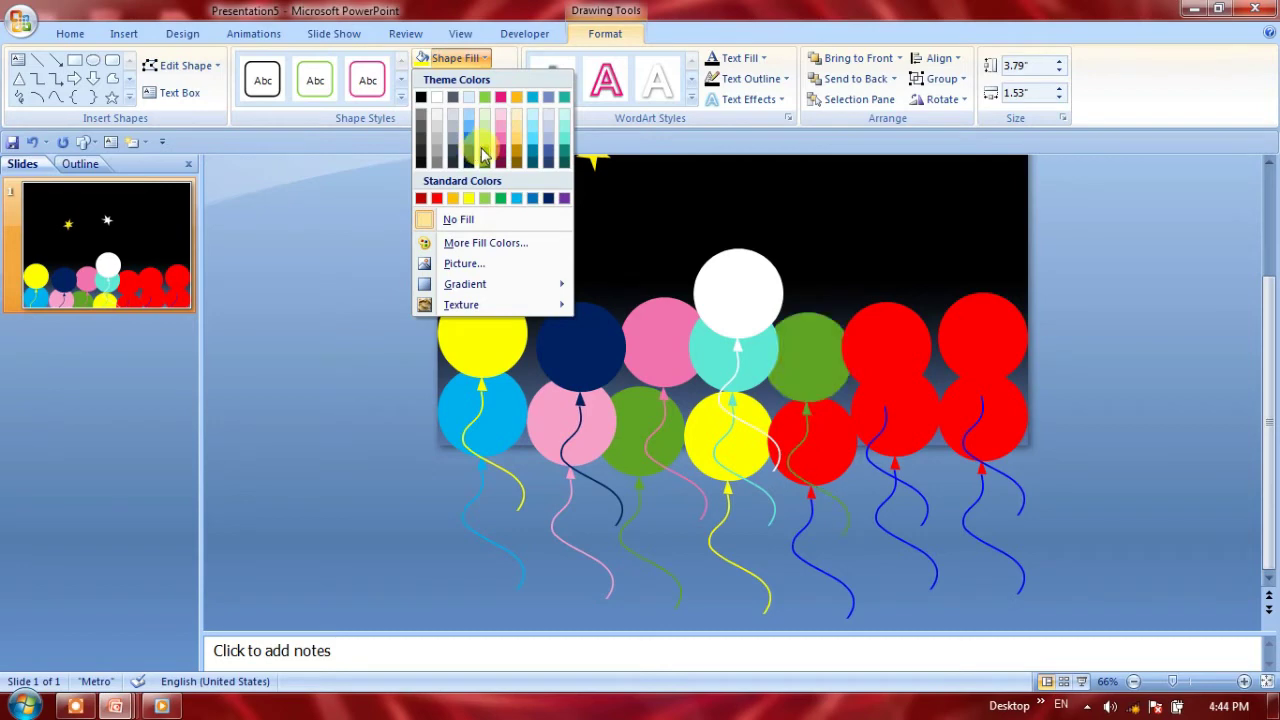
click(485, 150)
click(887, 320)
click(452, 58)
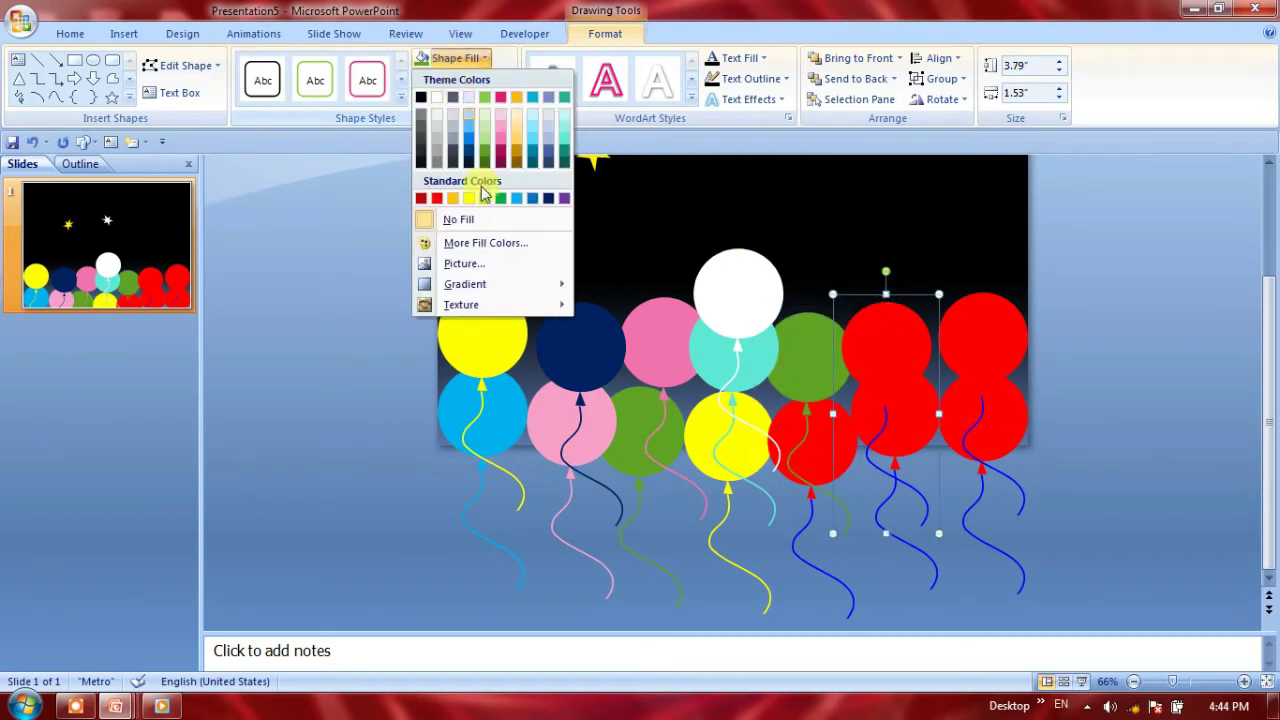
click(453, 198)
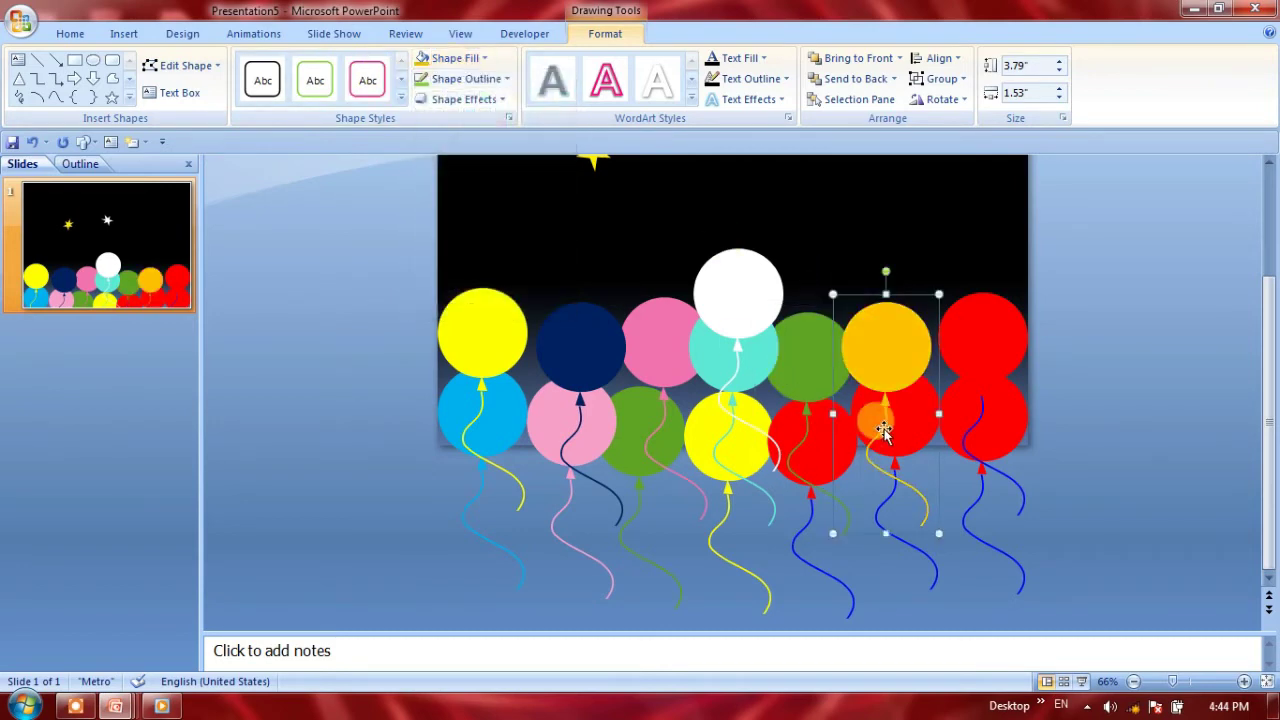
Colour the balloon below the orange one dark teal, upper right yellow, lower right light green
click(888, 420)
click(422, 58)
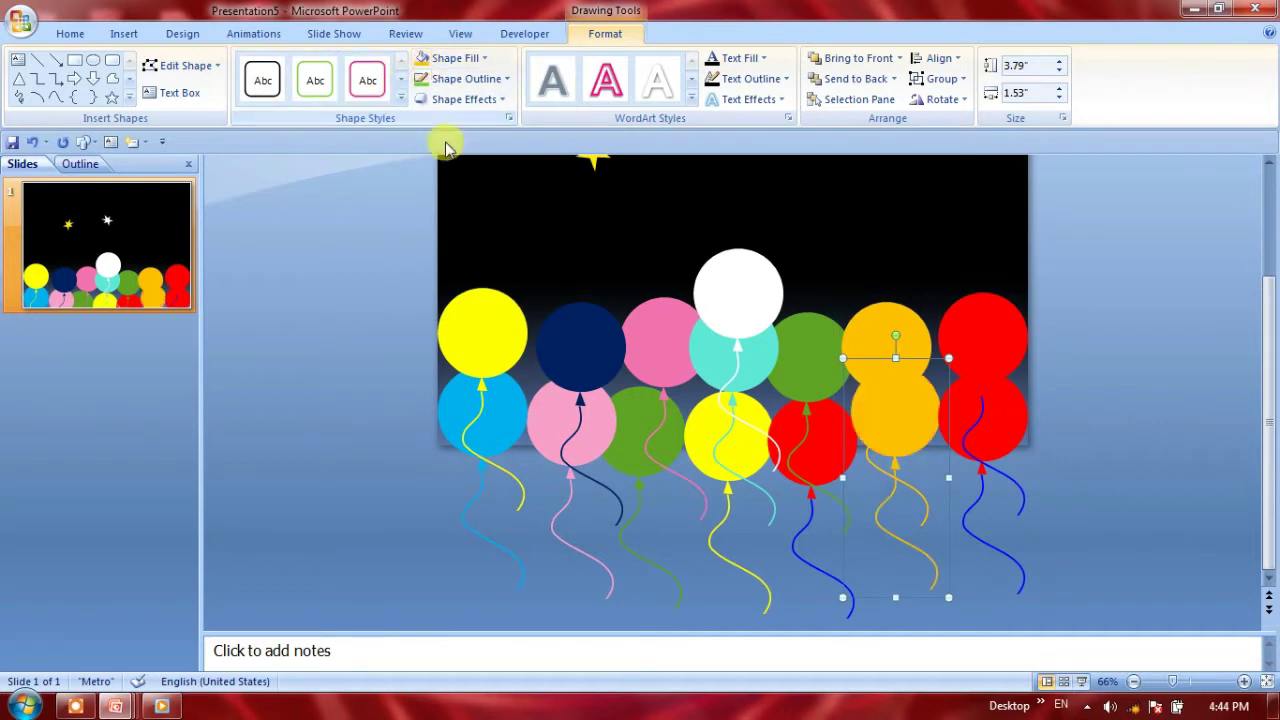
click(454, 60)
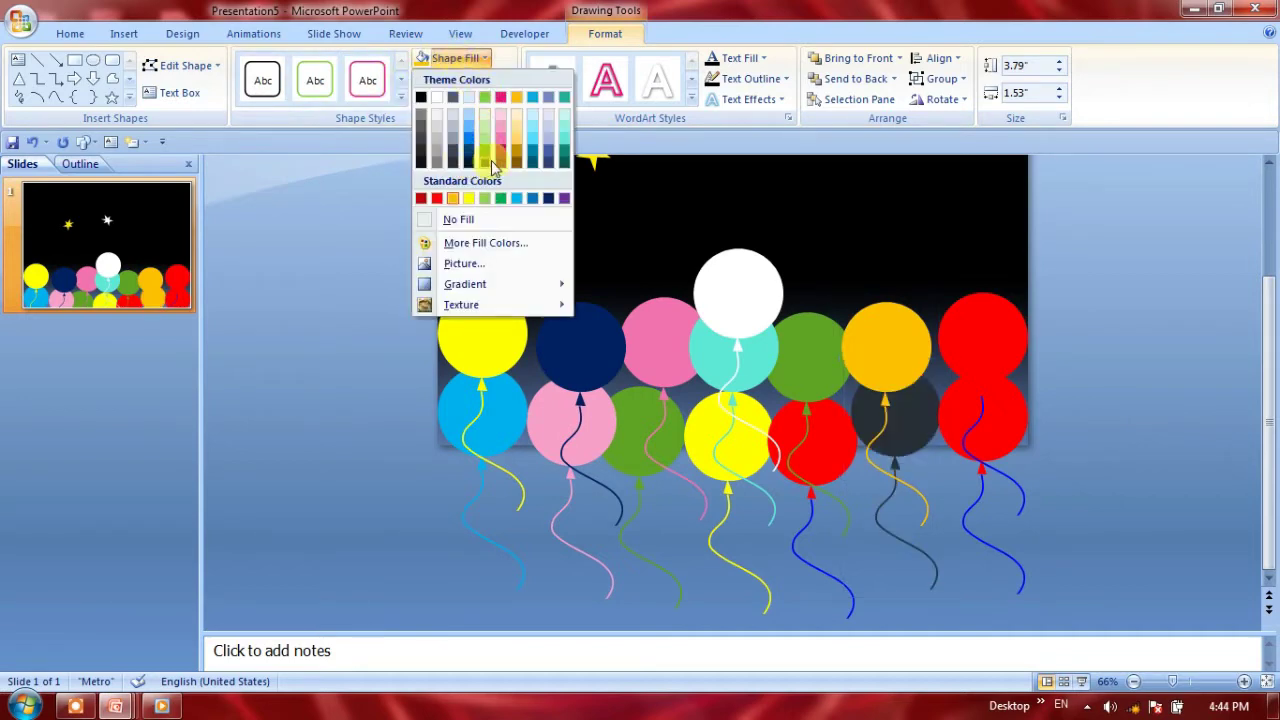
click(531, 159)
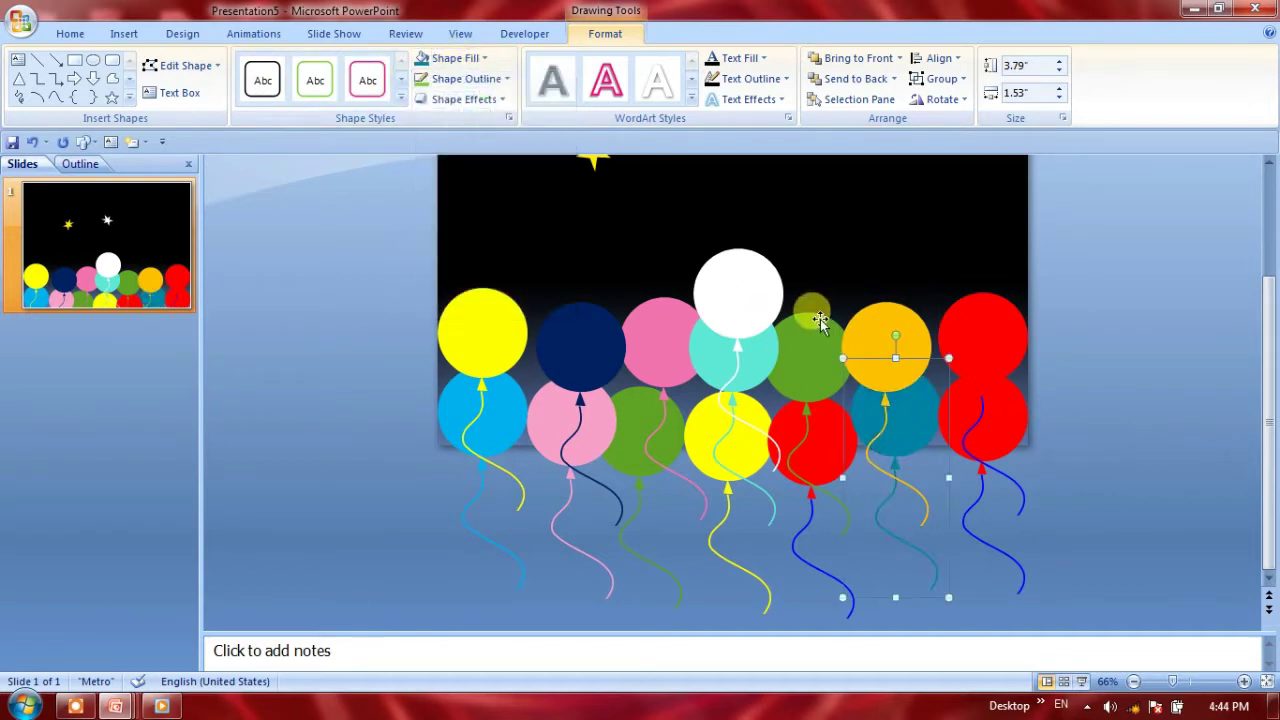
click(1010, 328)
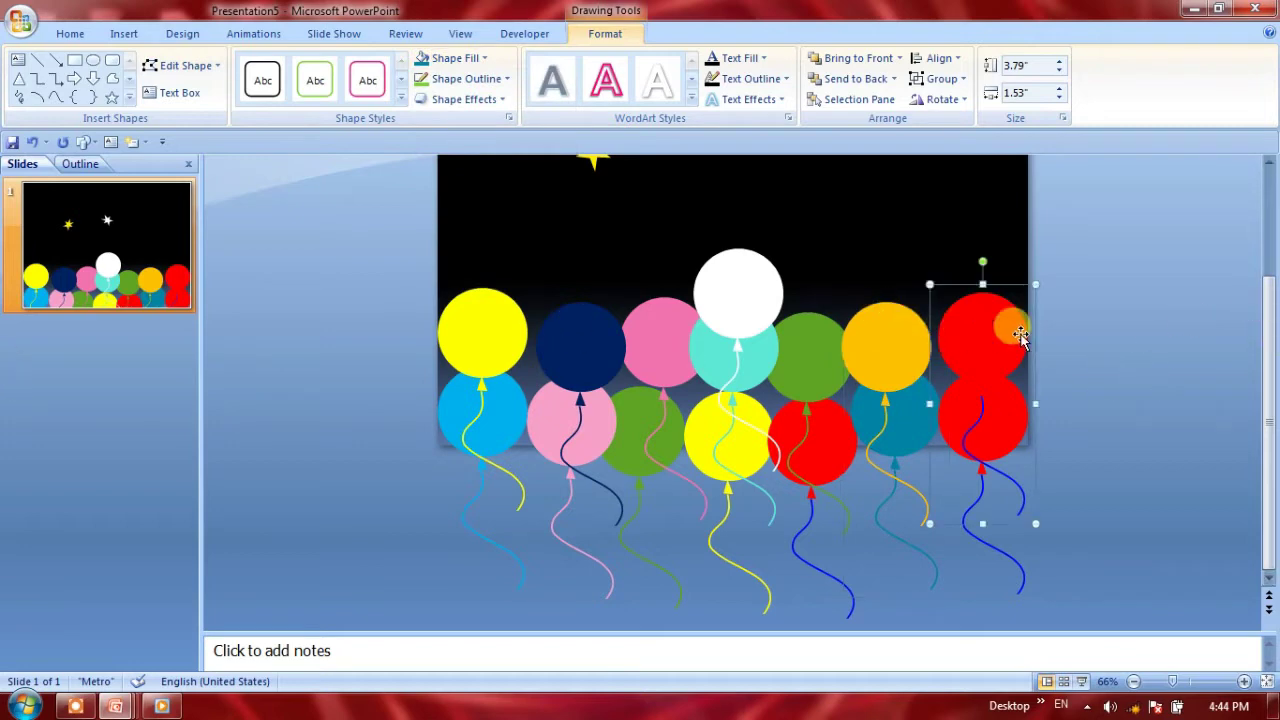
click(476, 60)
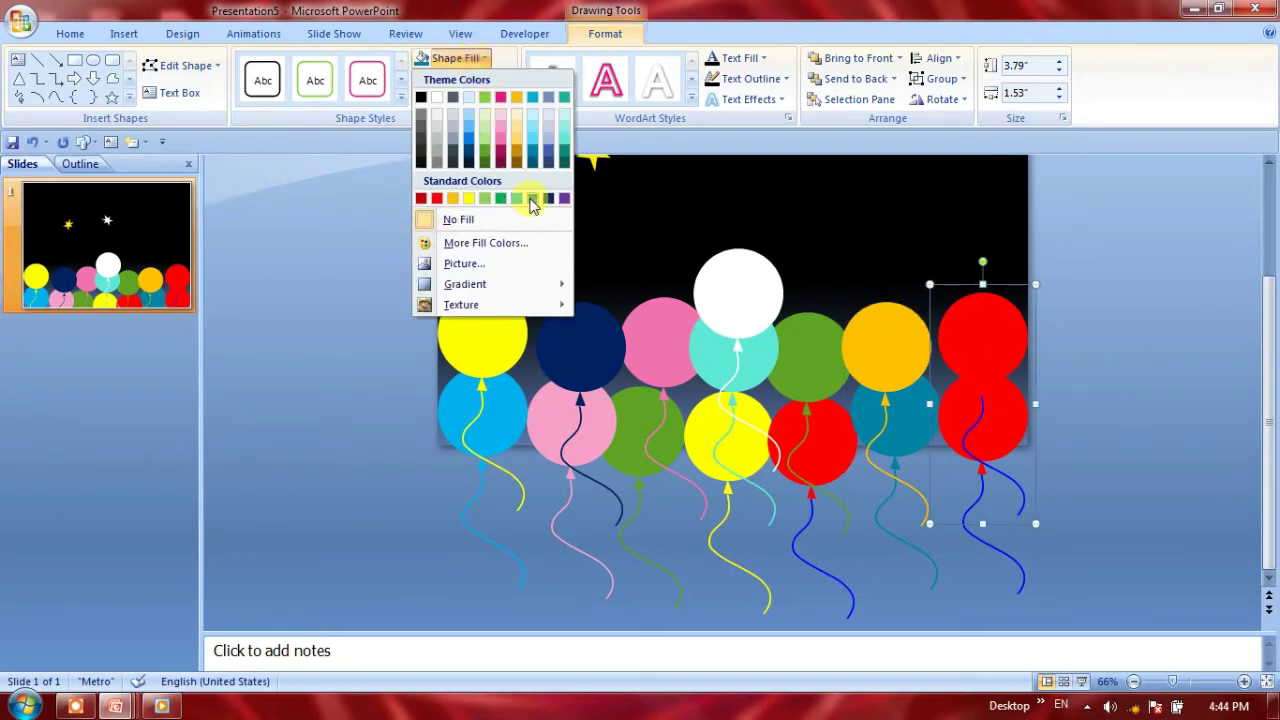
click(474, 198)
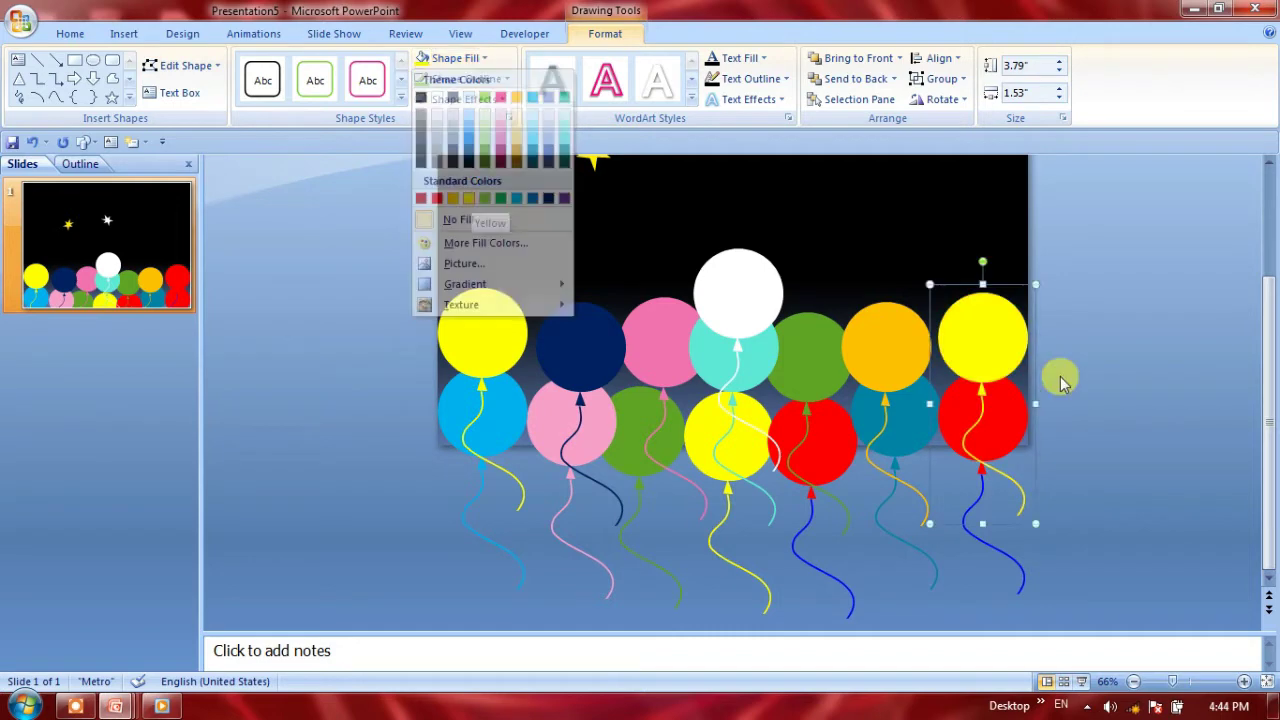
click(484, 62)
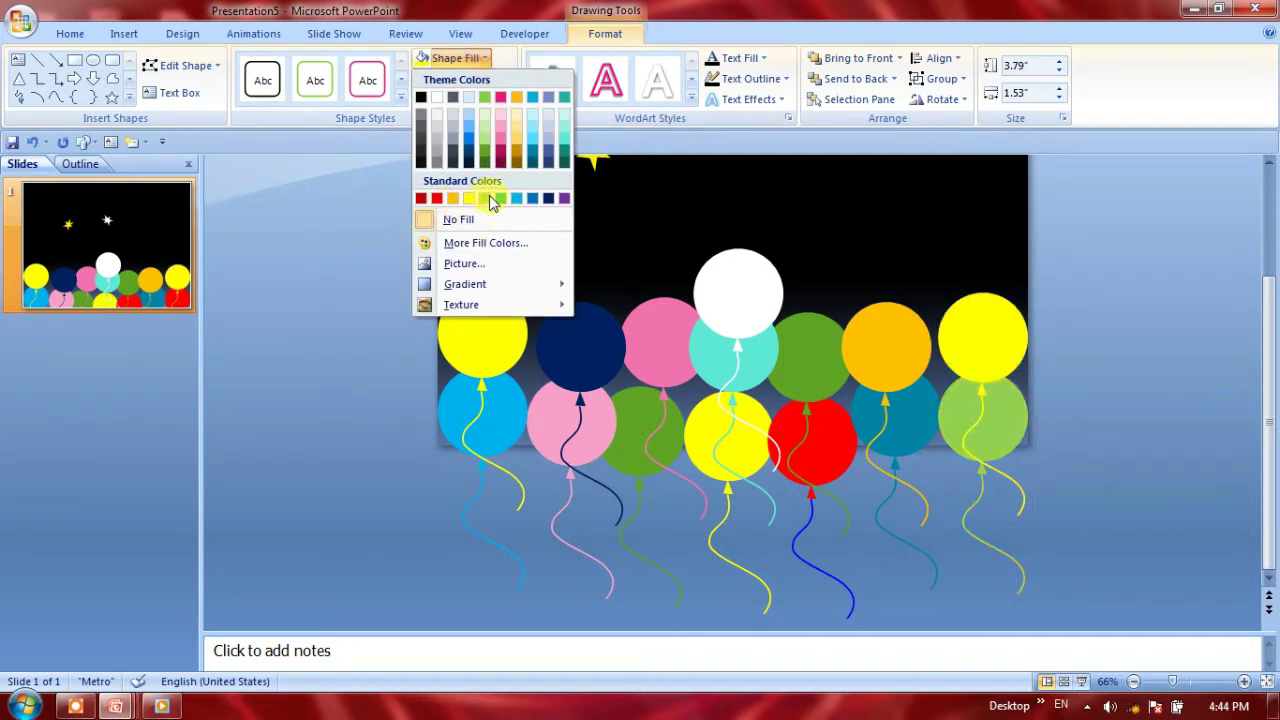
click(491, 203)
click(920, 415)
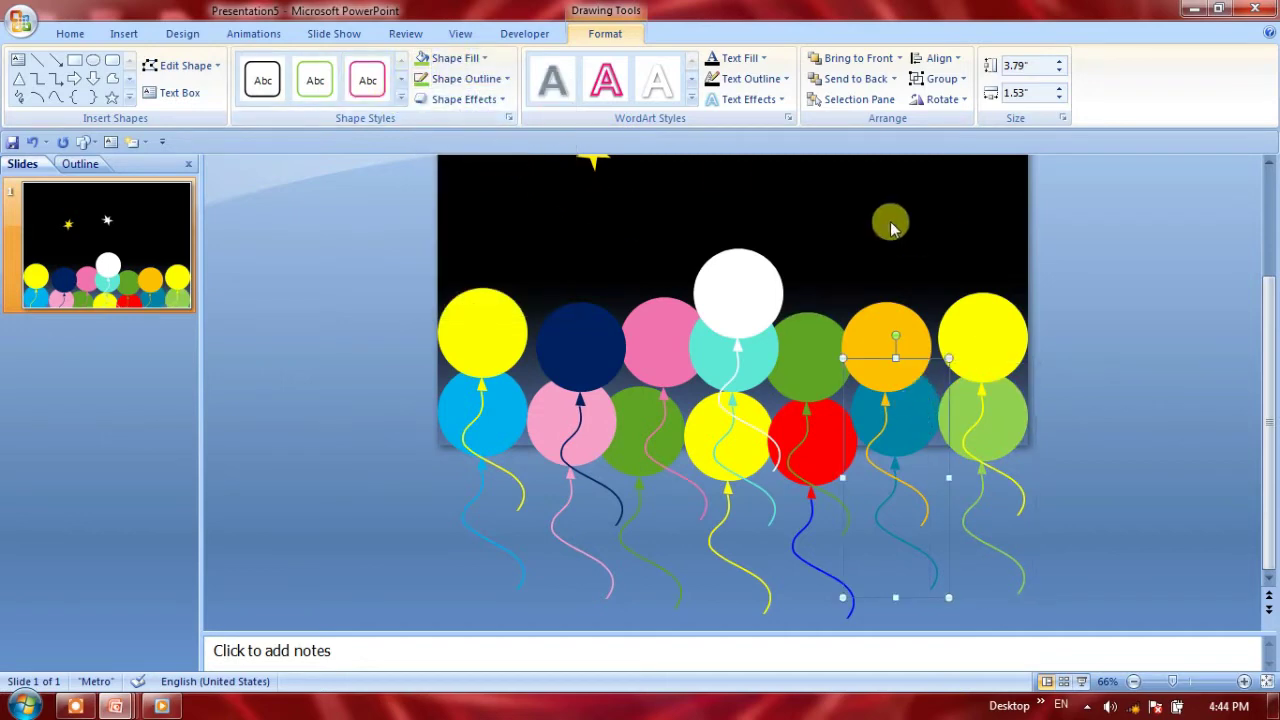
click(910, 228)
drag(1266, 390, 1266, 243)
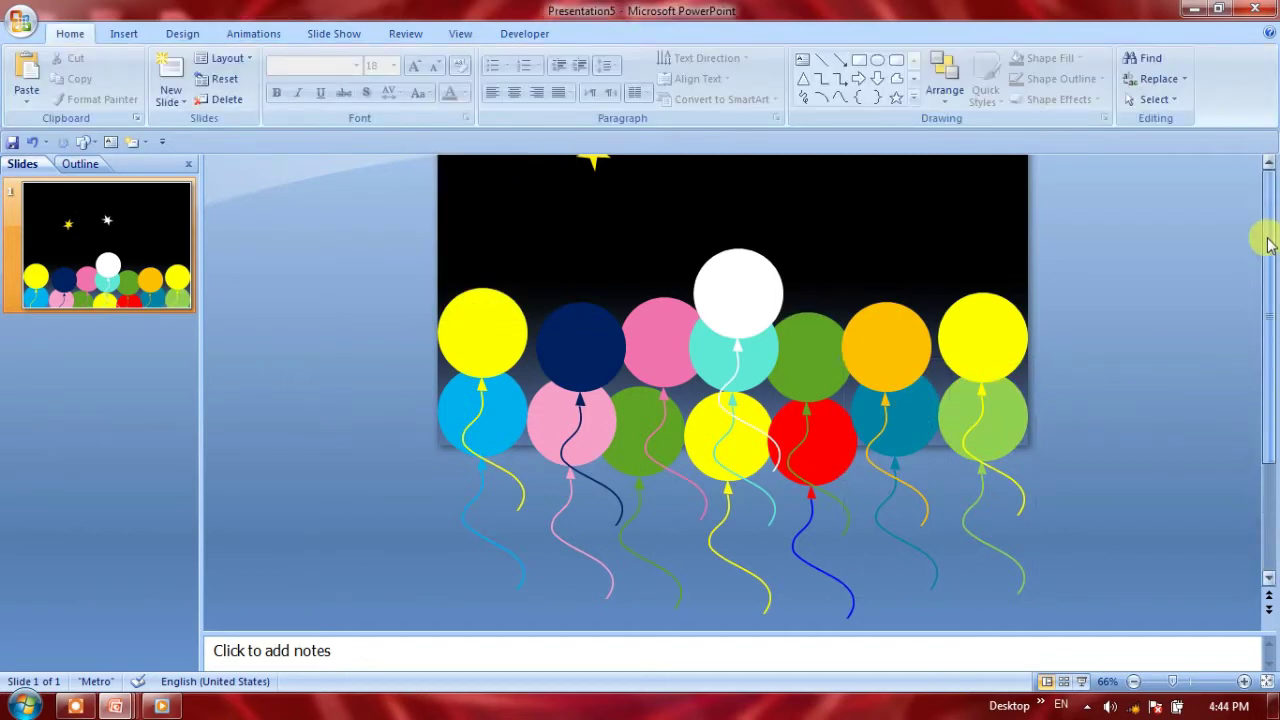
Duplicate the yellow star with Ctrl+D and scatter the copies across the top, right and left of the sky
click(603, 325)
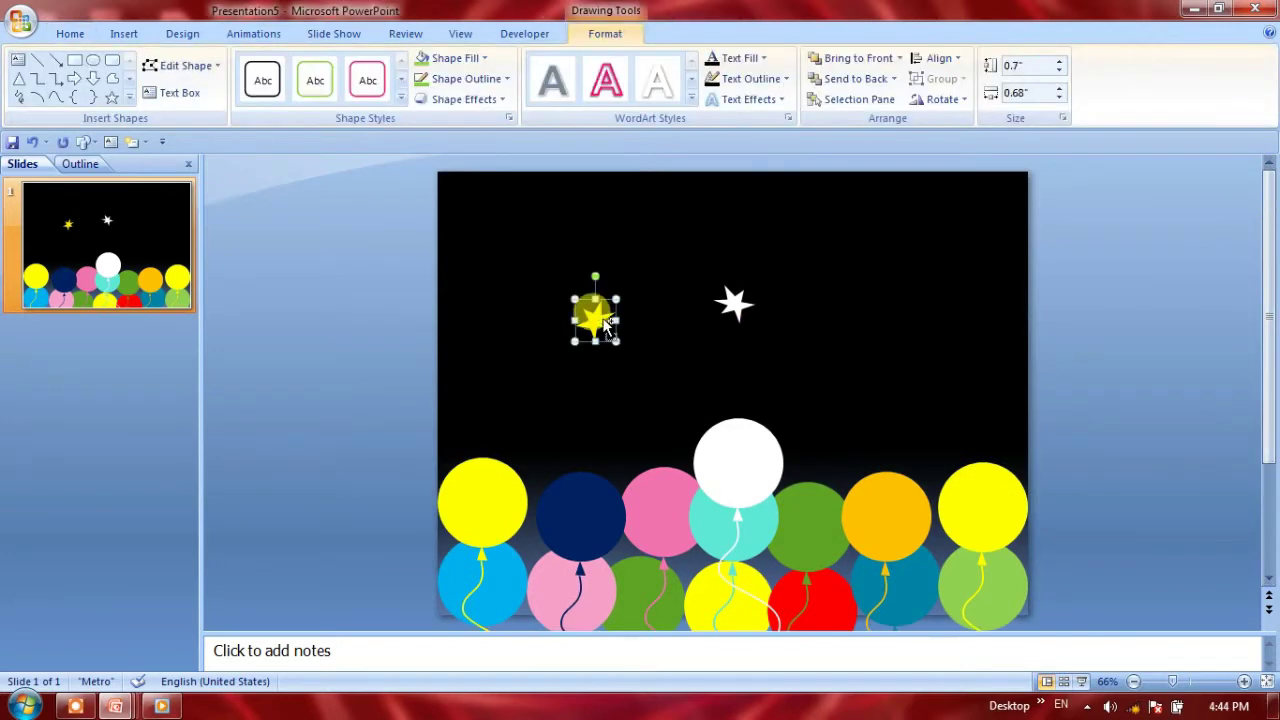
key(ctrl+d)
key(ctrl+d)
key(ctrl+d)
key(ctrl+d)
key(ctrl+d)
key(ctrl+d)
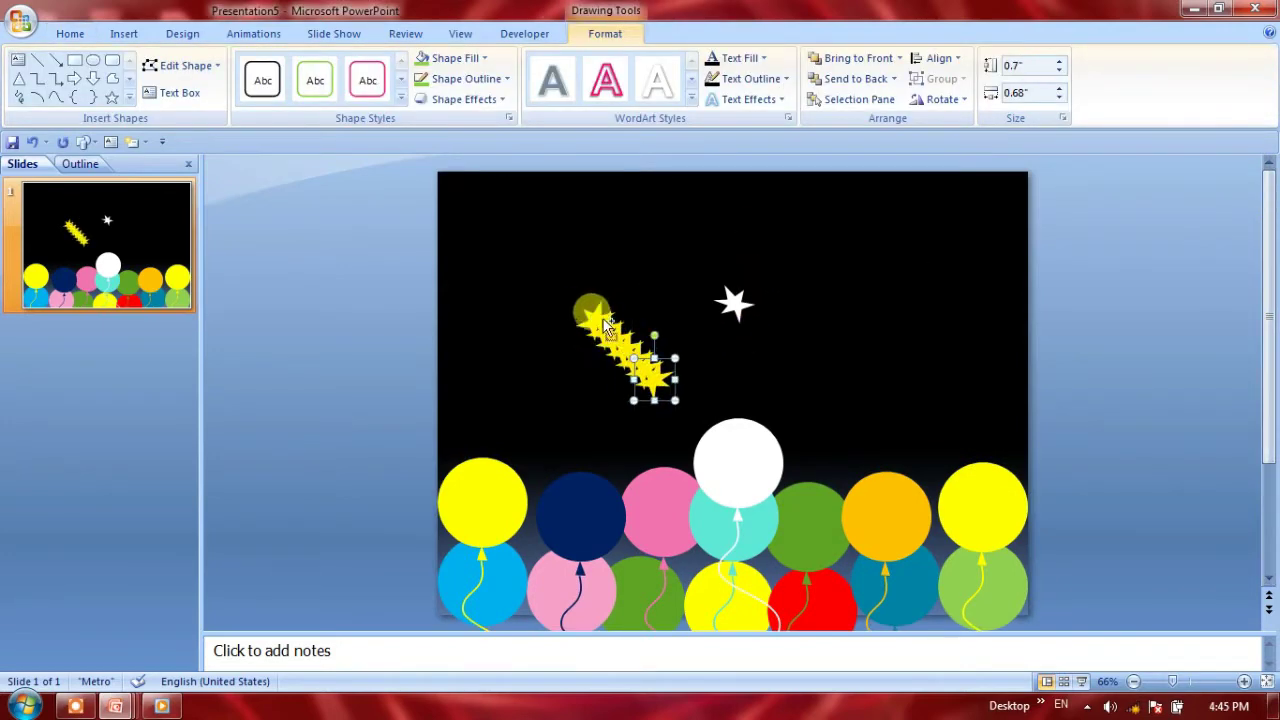
key(ctrl+d)
drag(664, 380, 945, 228)
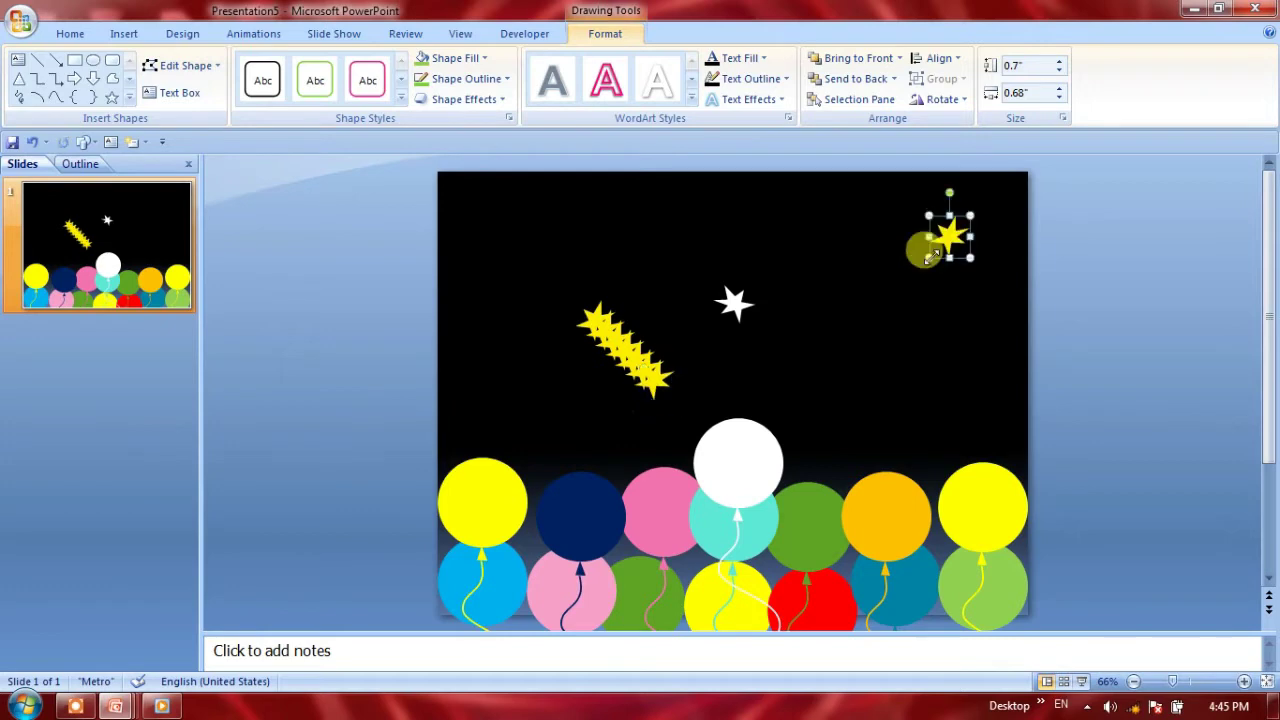
drag(664, 385, 965, 338)
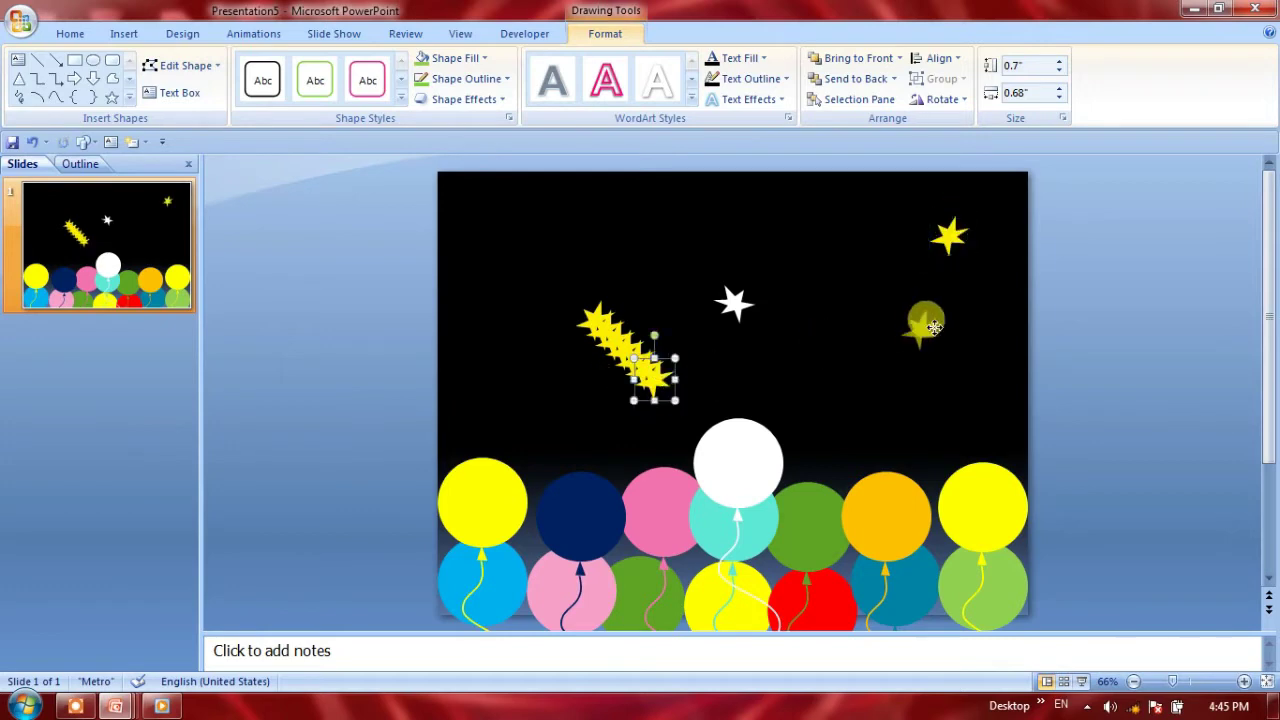
drag(640, 390, 900, 402)
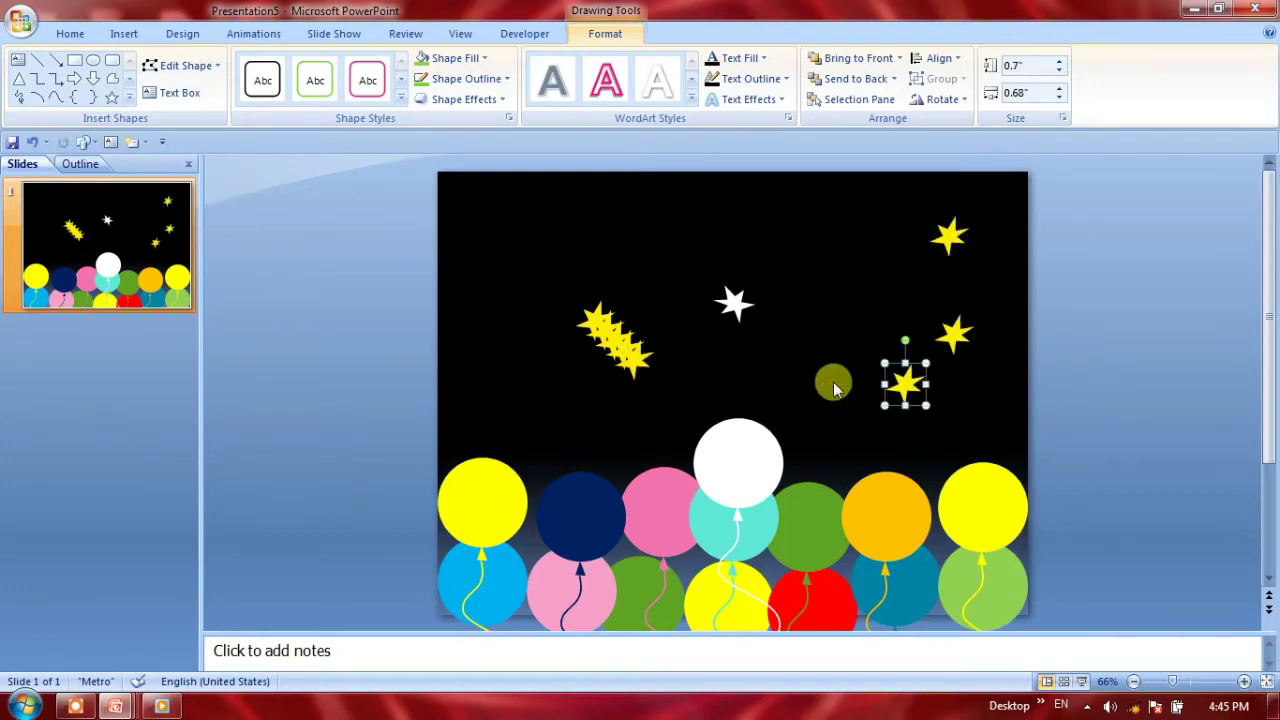
drag(634, 365, 514, 406)
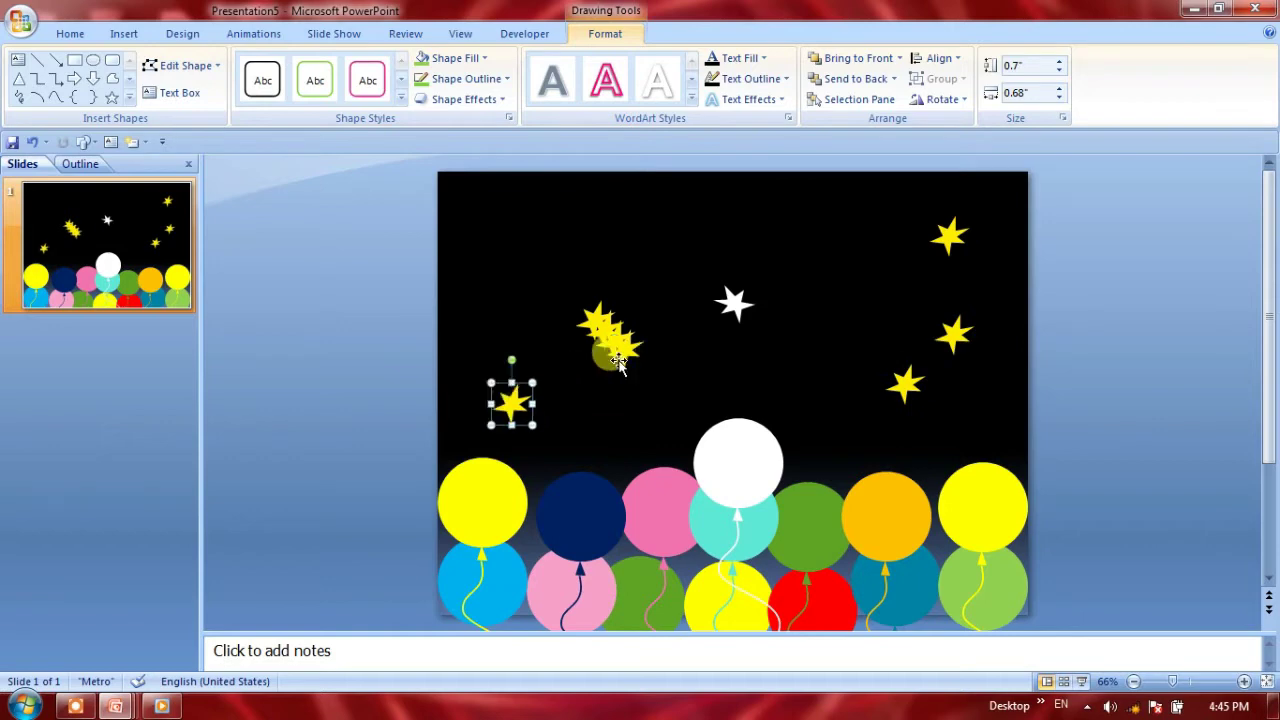
drag(610, 338, 516, 245)
drag(617, 360, 680, 265)
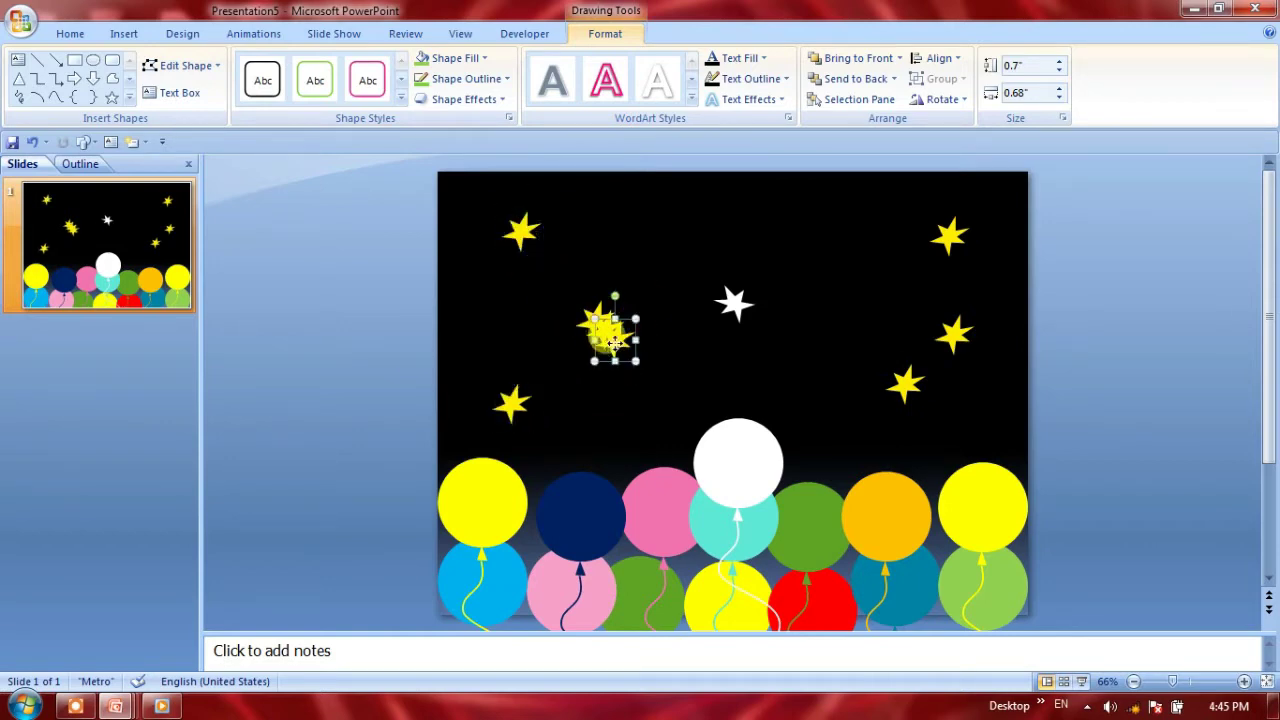
click(625, 345)
drag(639, 357, 649, 374)
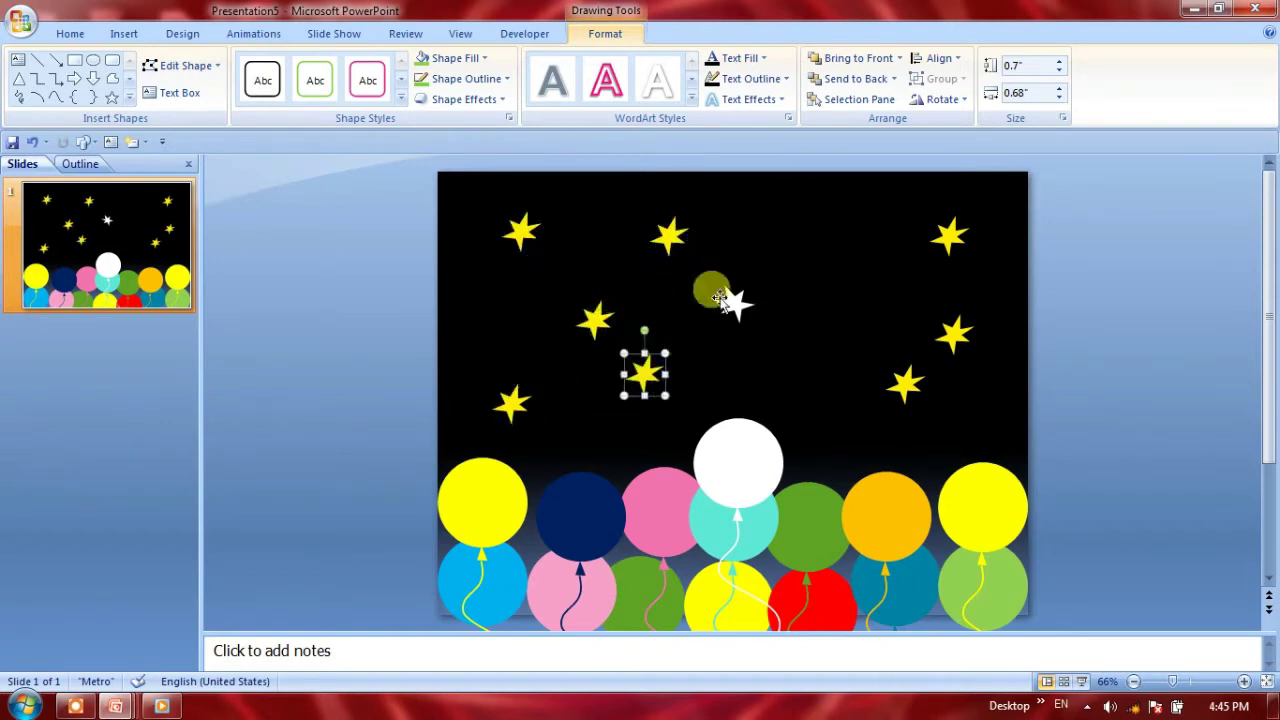
click(736, 298)
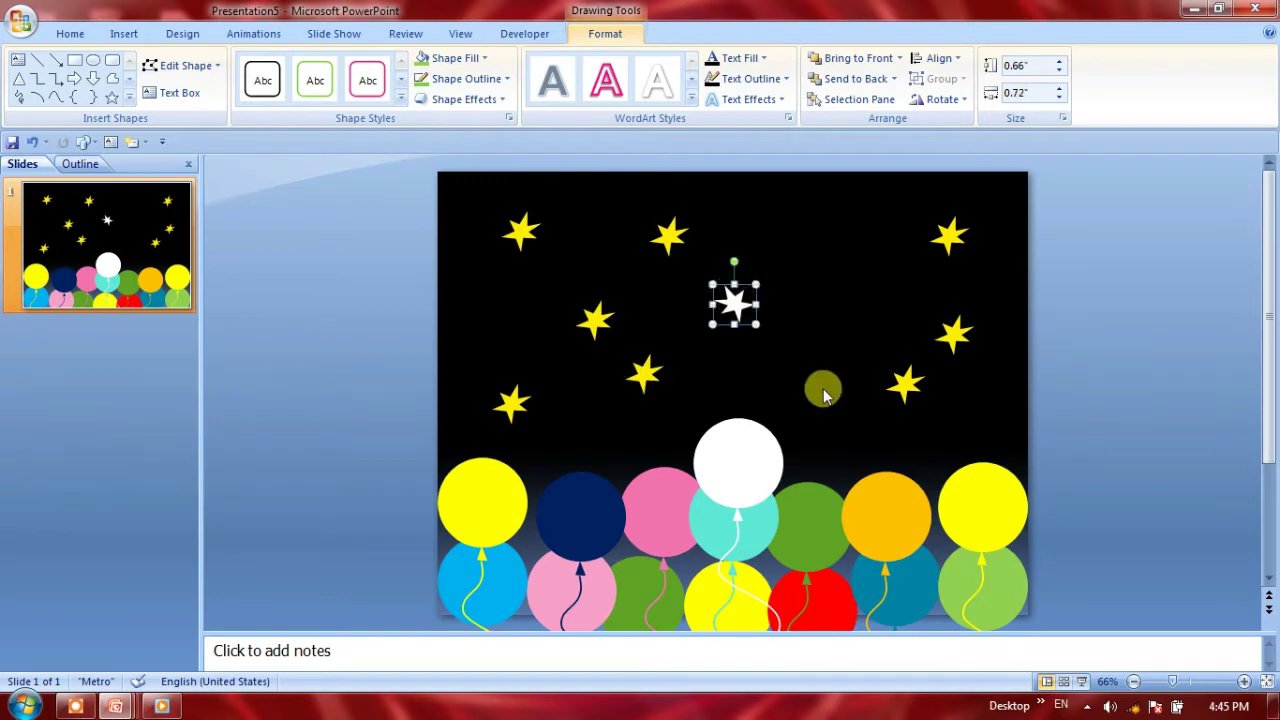
Duplicate the white star and spread copies to the upper right, top-left corner and lower sky
key(ctrl+d)
key(ctrl+d)
key(ctrl+d)
key(ctrl+d)
key(ctrl+d)
key(ctrl+d)
key(ctrl+d)
key(ctrl+d)
key(ctrl+d)
key(ctrl+d)
key(ctrl+d)
key(ctrl+d)
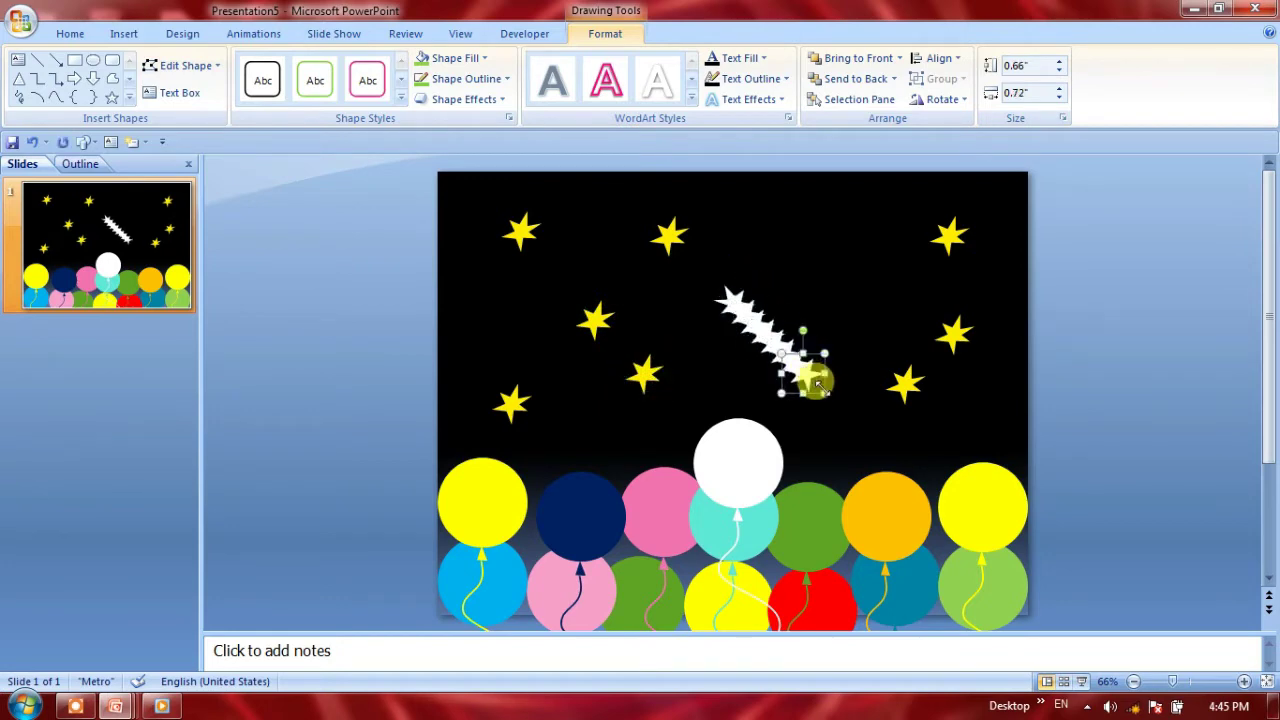
drag(817, 383, 905, 237)
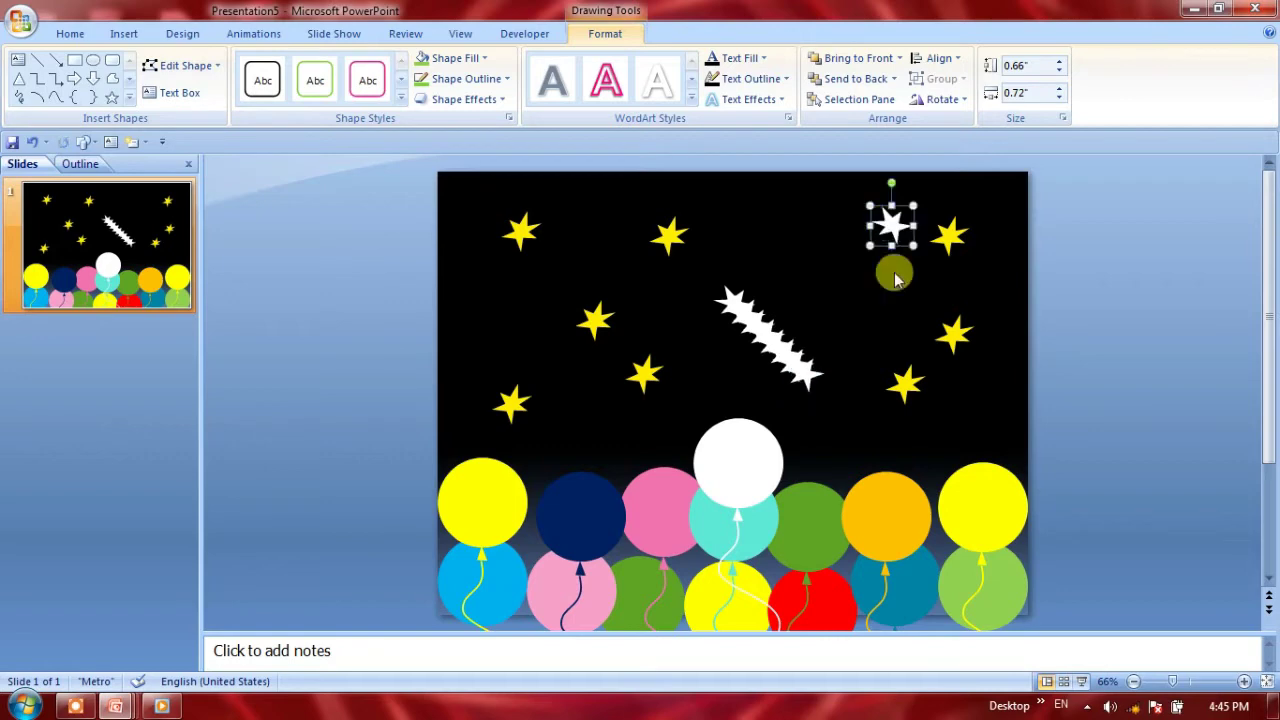
drag(803, 370, 756, 218)
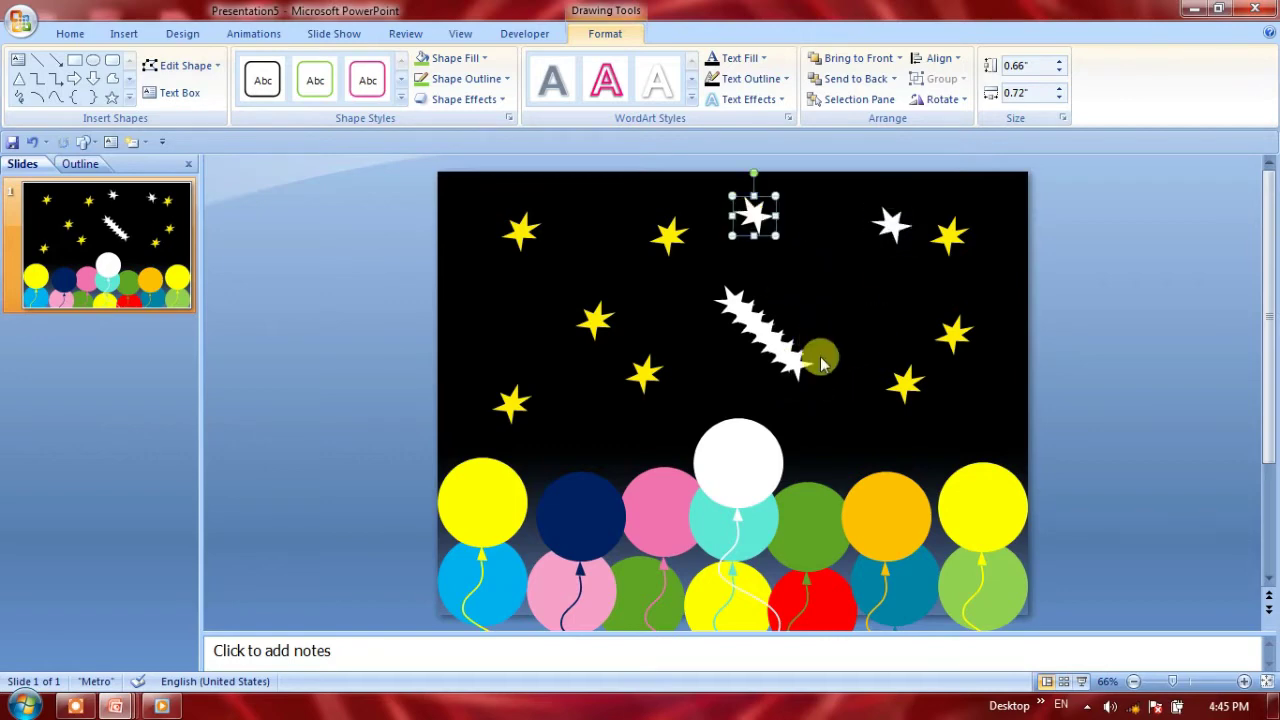
drag(800, 370, 846, 415)
drag(775, 340, 898, 318)
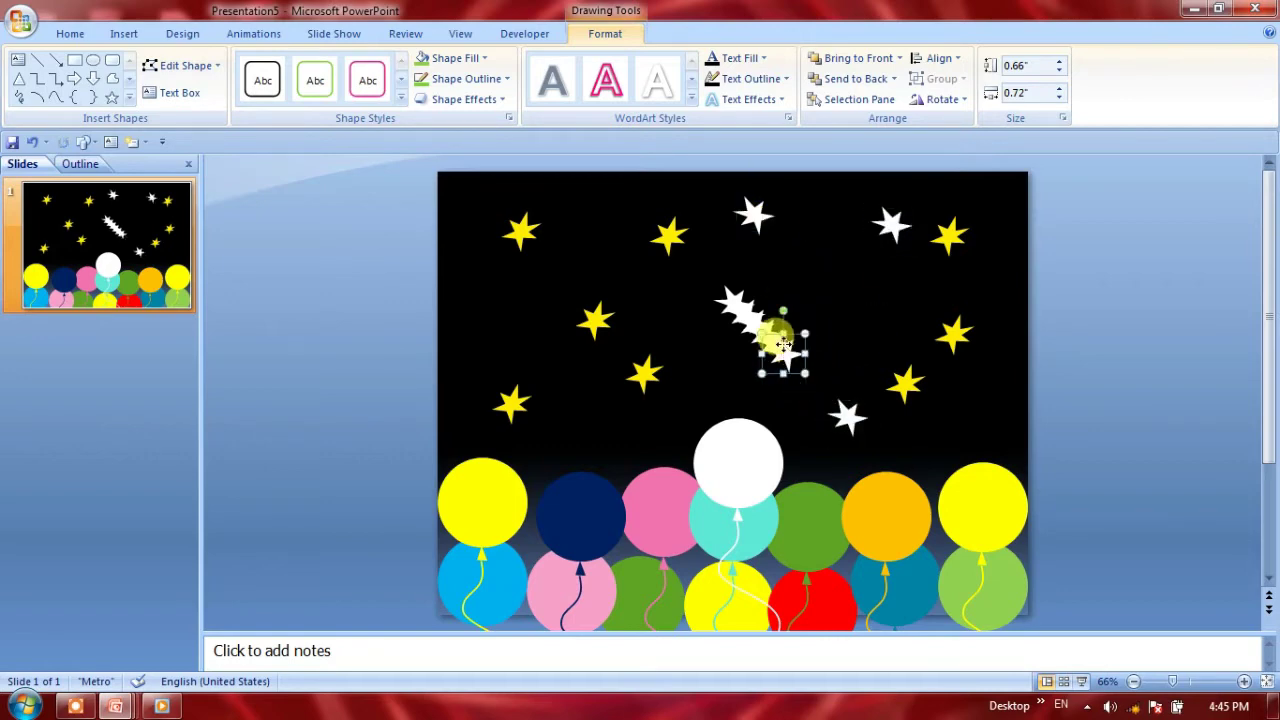
drag(766, 334, 528, 318)
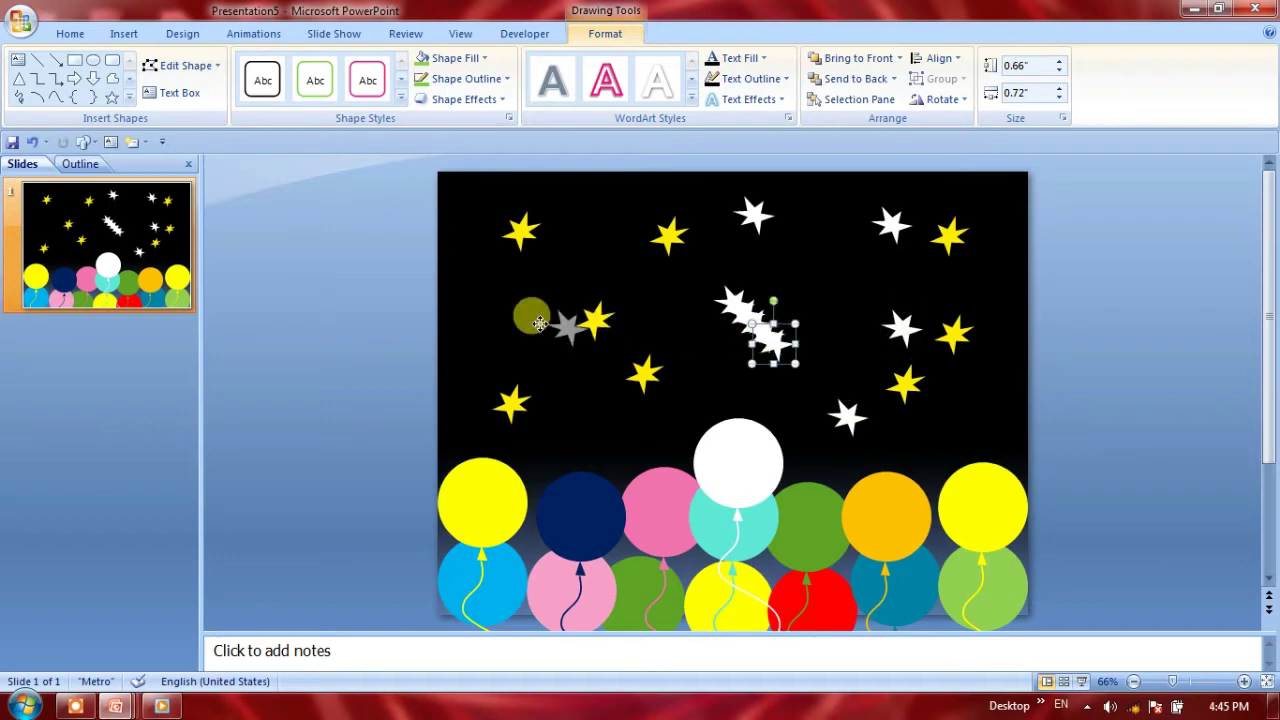
drag(743, 340, 458, 191)
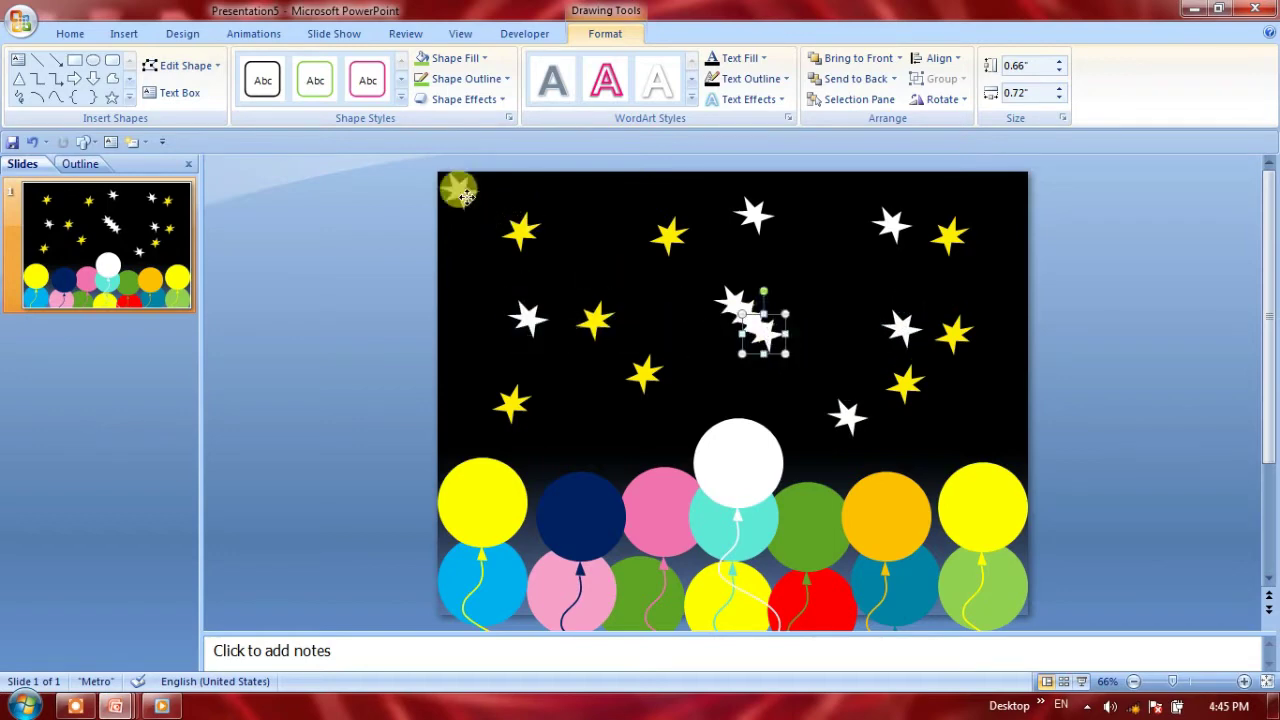
drag(756, 318, 594, 418)
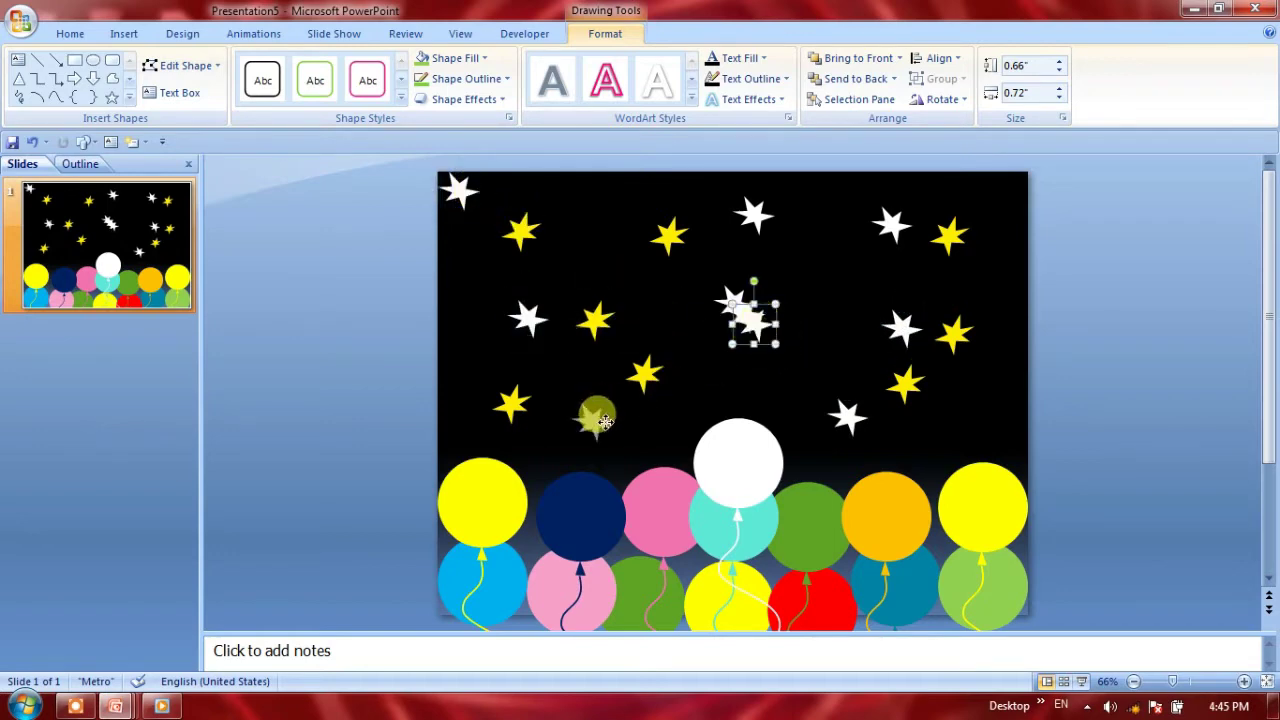
mouse_move(768, 312)
mouse_down()
mouse_move(480, 372)
mouse_move(458, 416)
mouse_up()
click(730, 298)
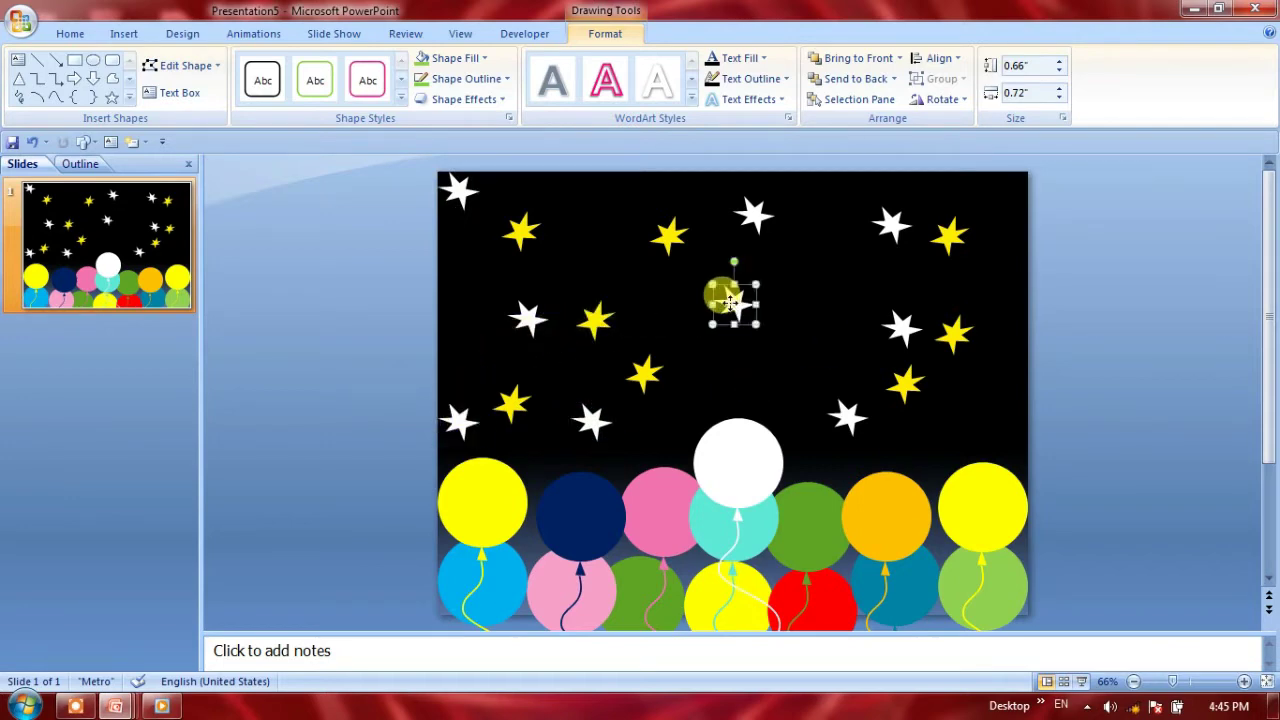
Make more white star copies and place them at the top, the right edge and the top-left corner
key(ctrl+d)
key(ctrl+d)
key(ctrl+d)
key(ctrl+d)
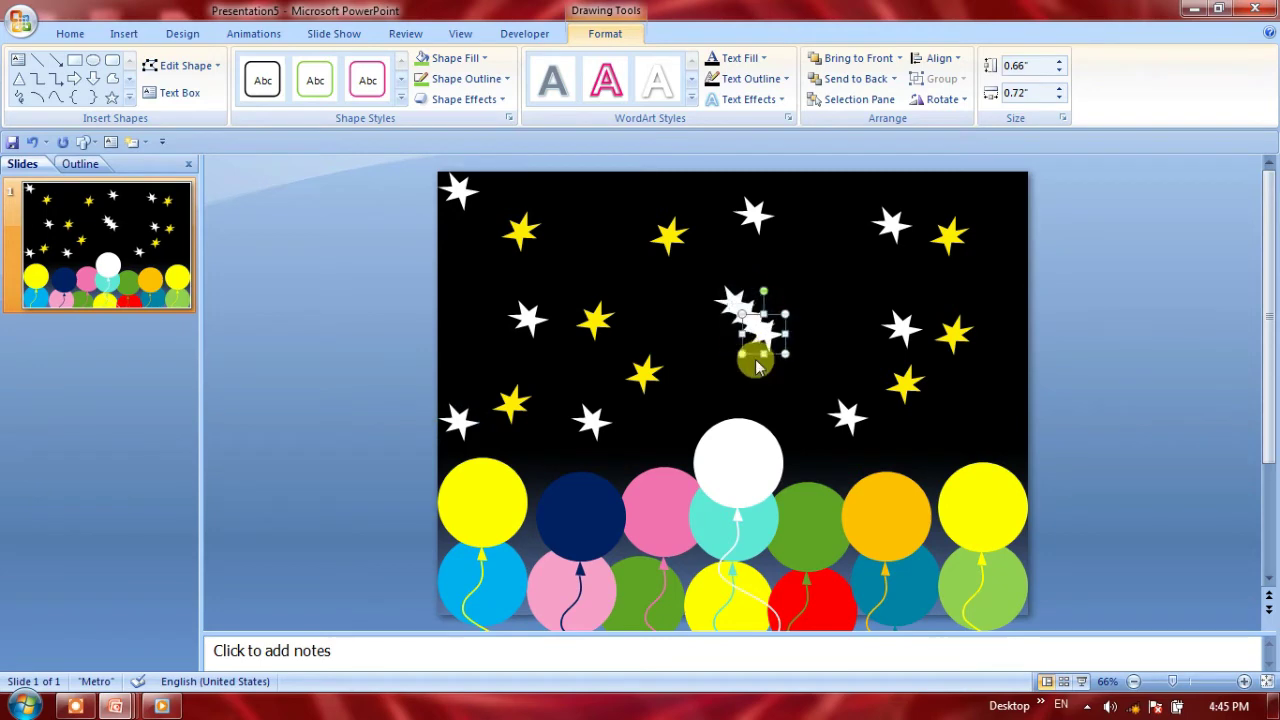
key(ctrl+d)
key(ctrl+d)
drag(783, 360, 826, 277)
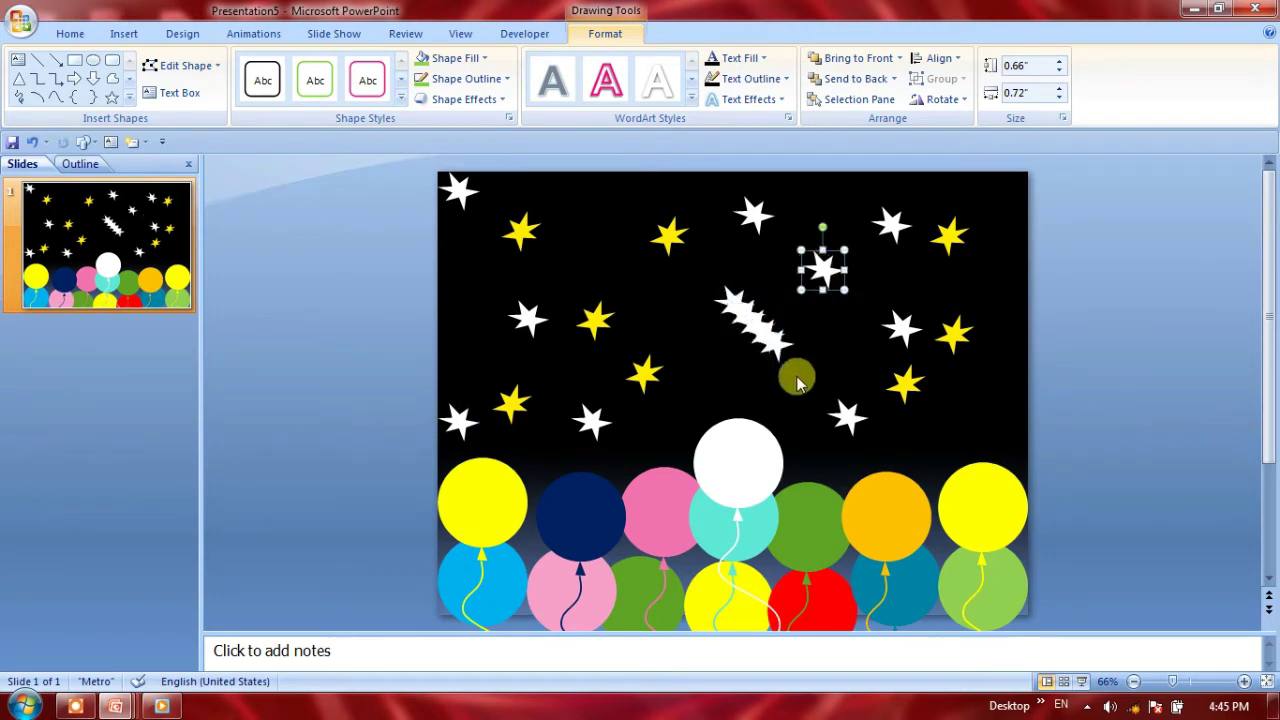
click(768, 340)
drag(717, 388, 719, 388)
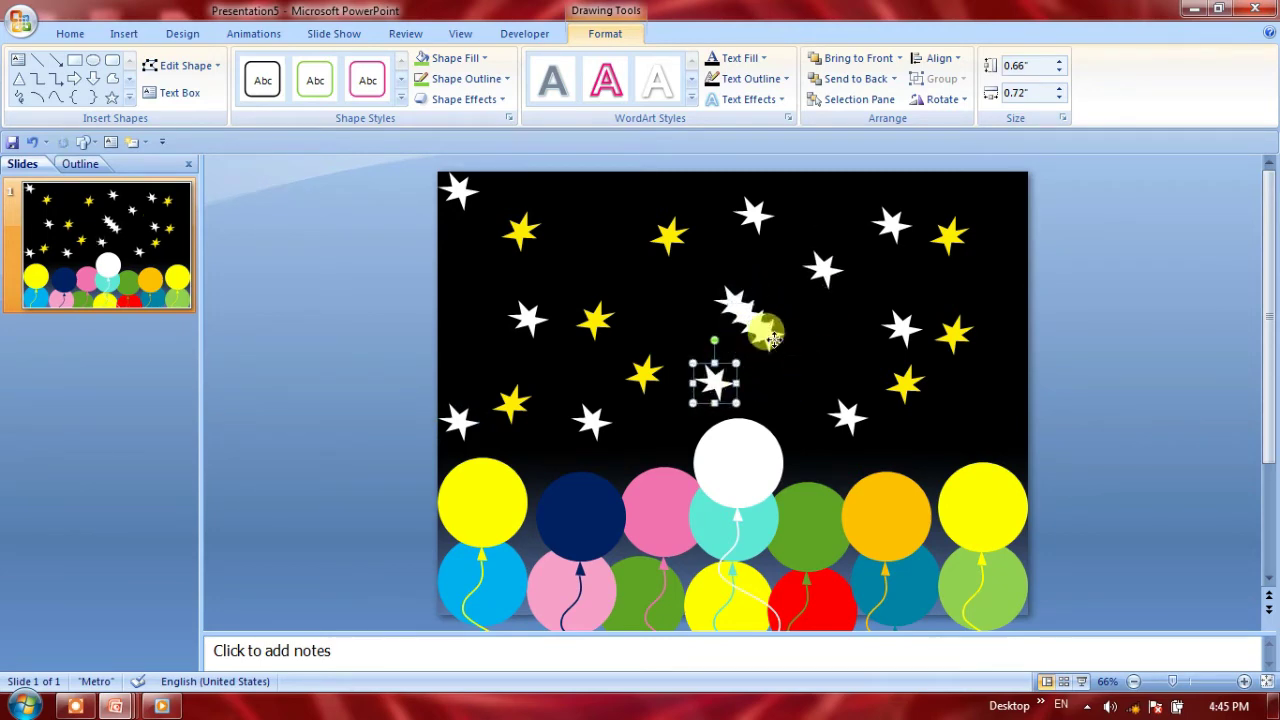
drag(773, 338, 594, 194)
click(749, 326)
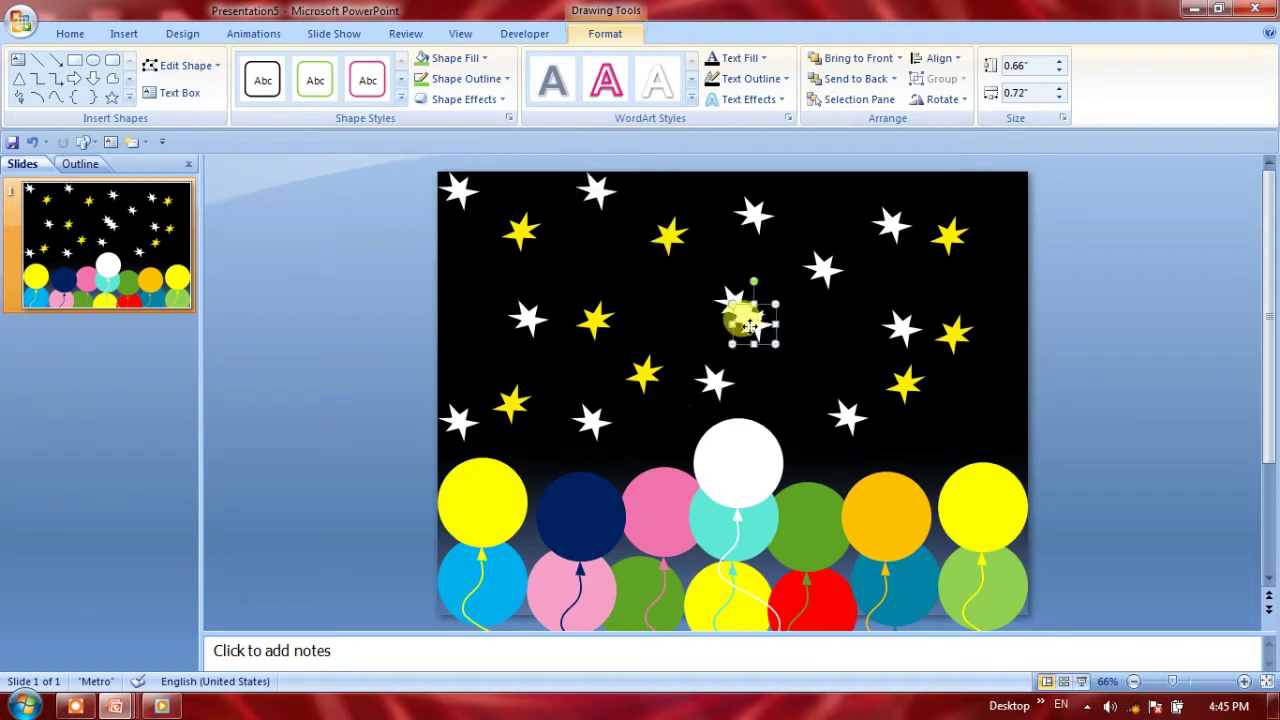
mouse_move(749, 326)
mouse_down()
mouse_move(1007, 250)
mouse_move(1014, 421)
mouse_move(992, 418)
mouse_up()
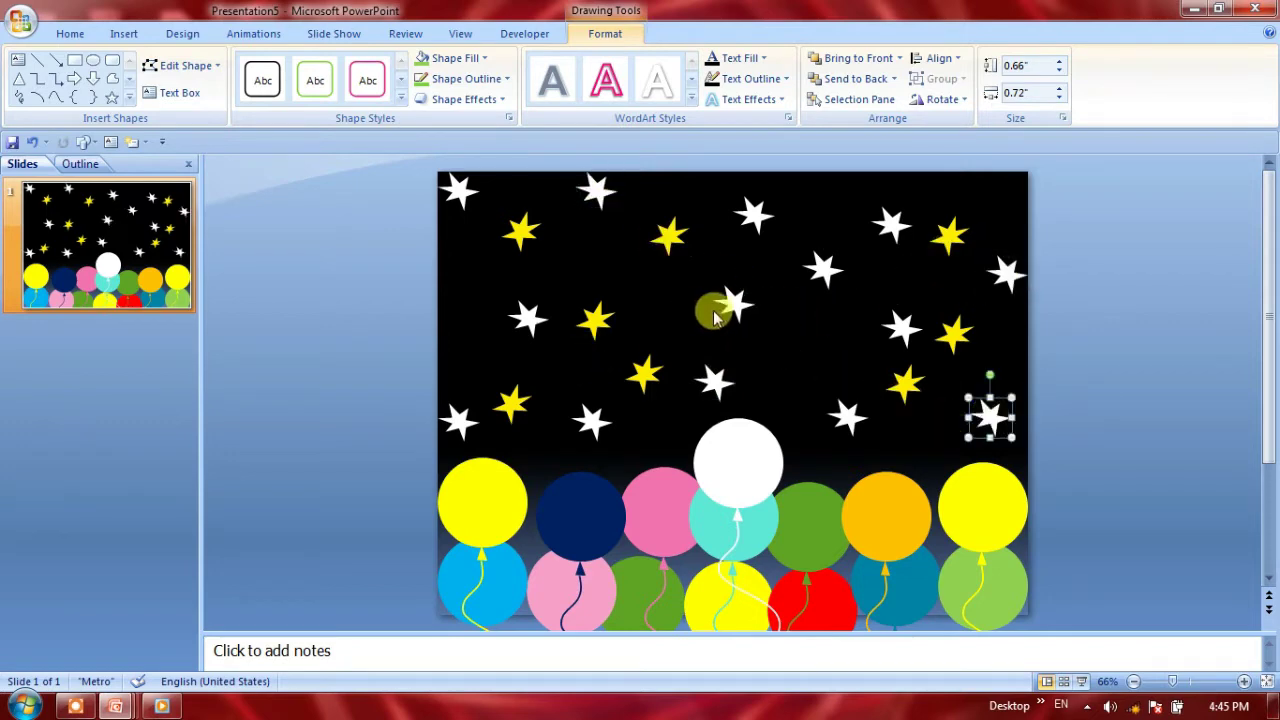
click(600, 320)
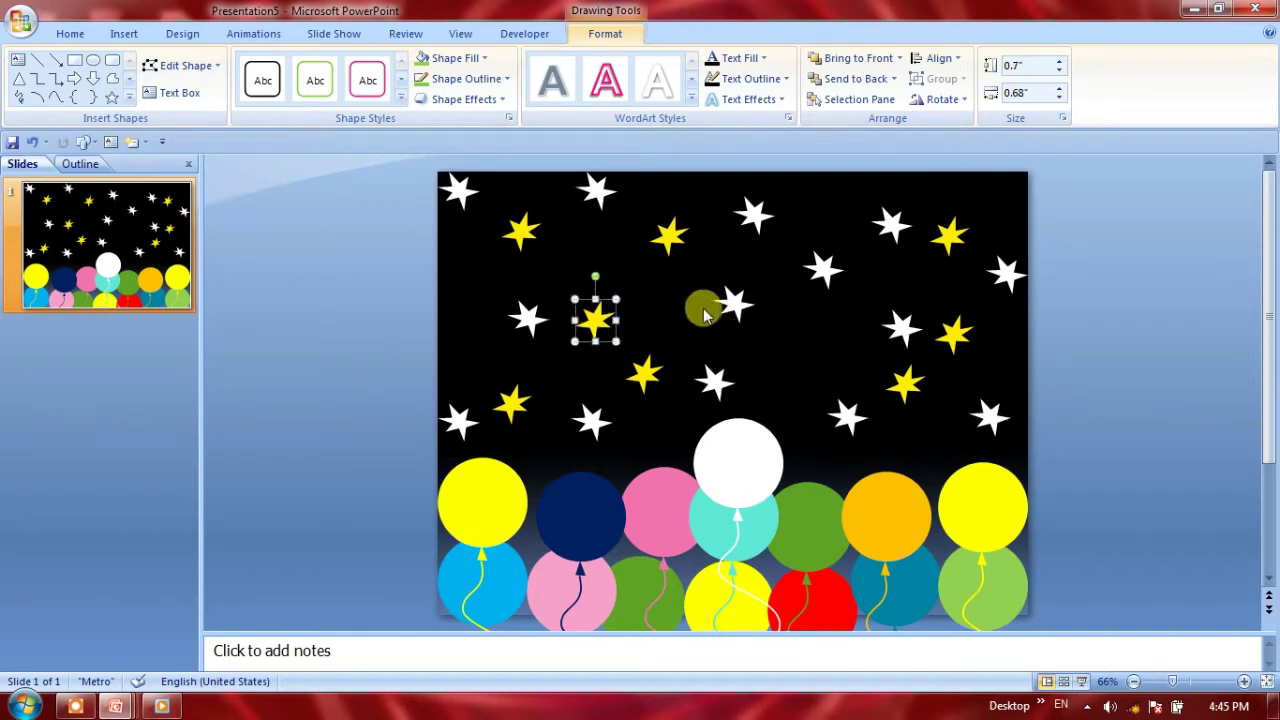
click(706, 316)
drag(521, 230, 458, 193)
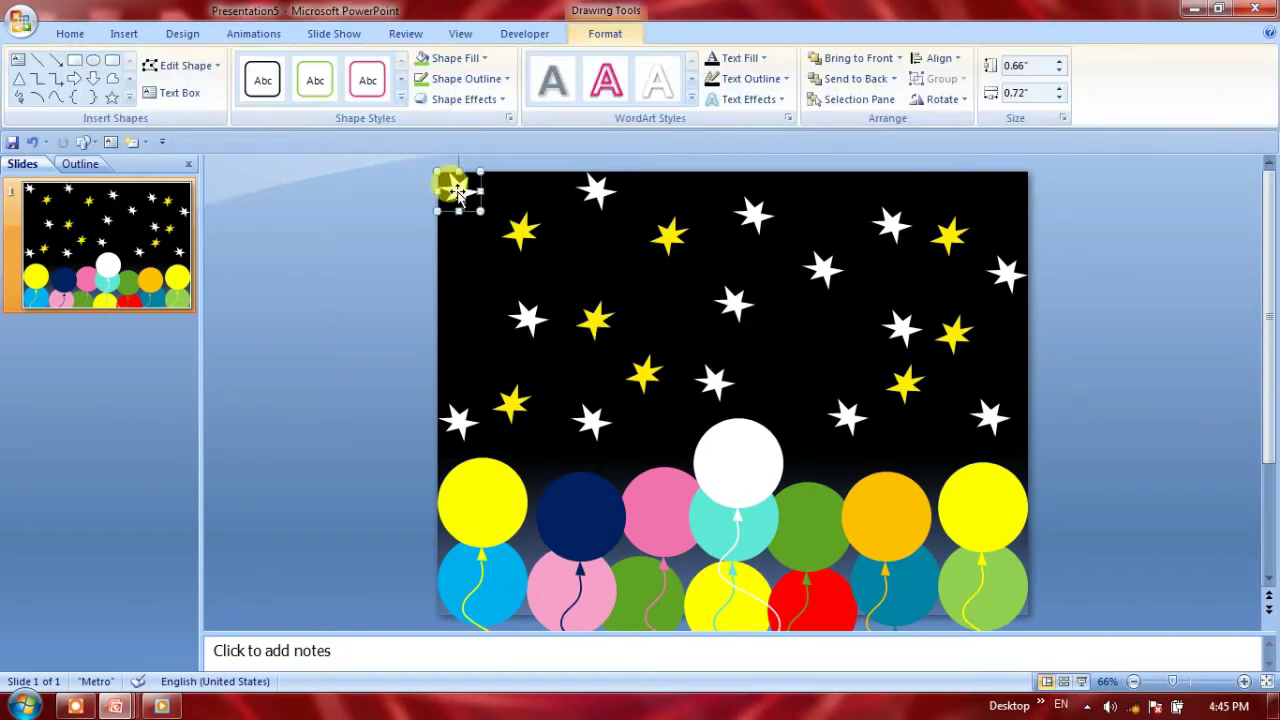
Shift-select every white star from the top, right edge, lower row and left, then go to Animations
shift+click(594, 192)
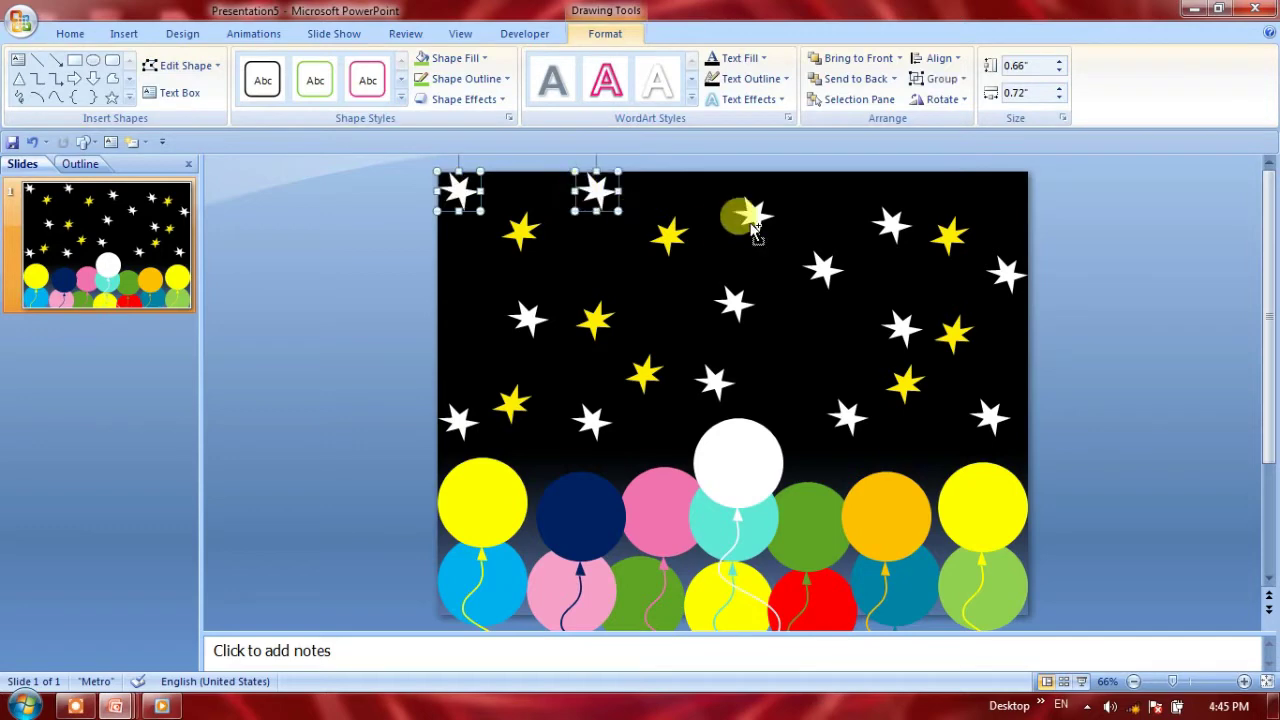
shift+click(1005, 273)
shift+click(990, 414)
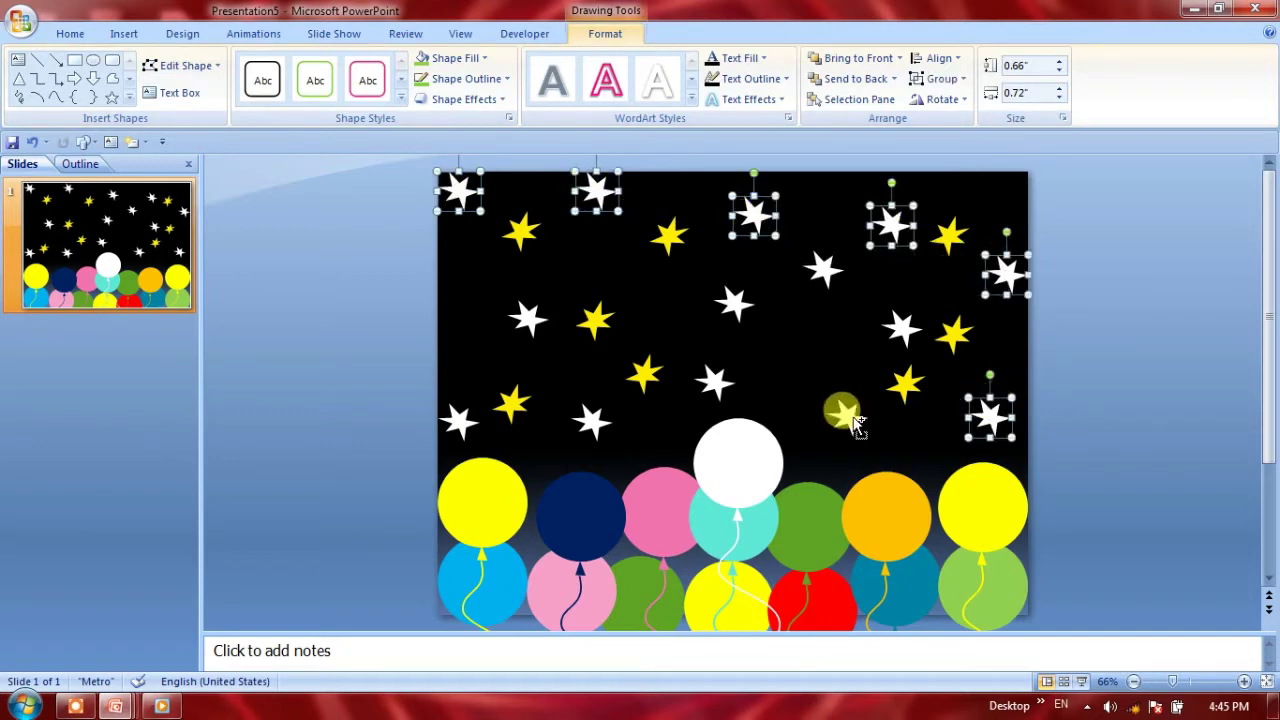
shift+click(848, 418)
shift+click(823, 272)
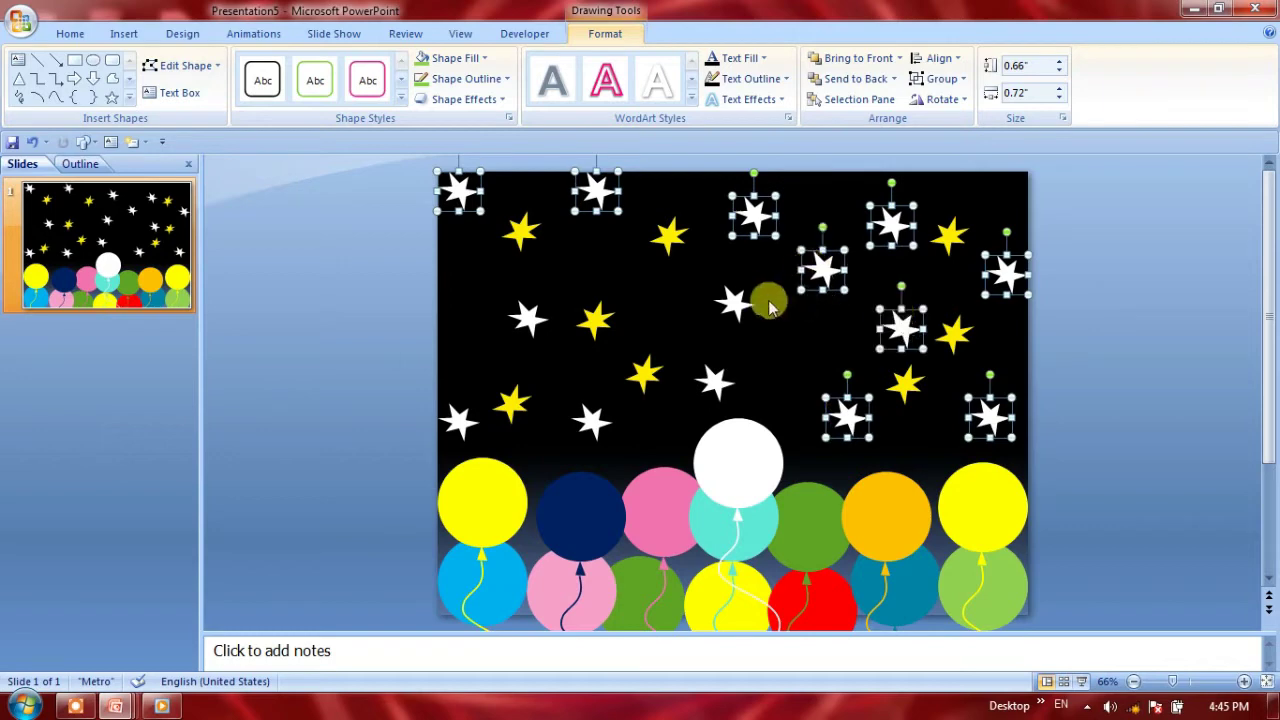
shift+click(734, 300)
shift+click(714, 383)
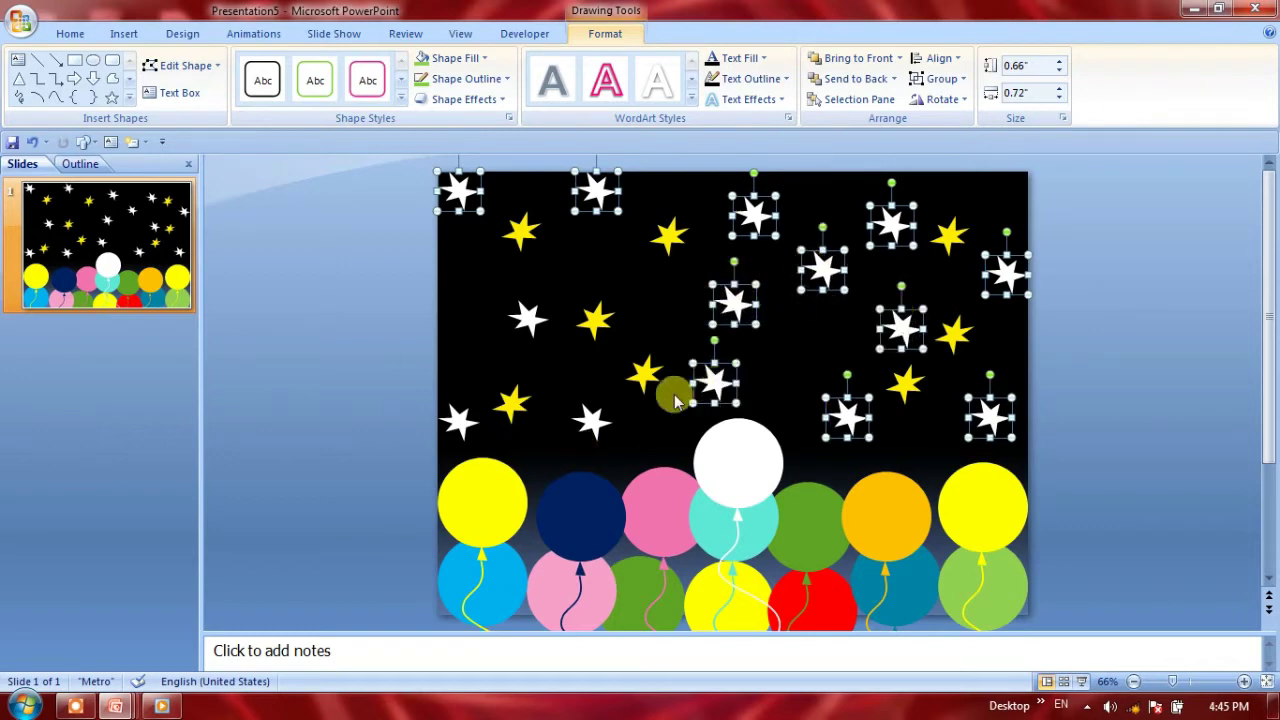
shift+click(591, 419)
shift+click(459, 418)
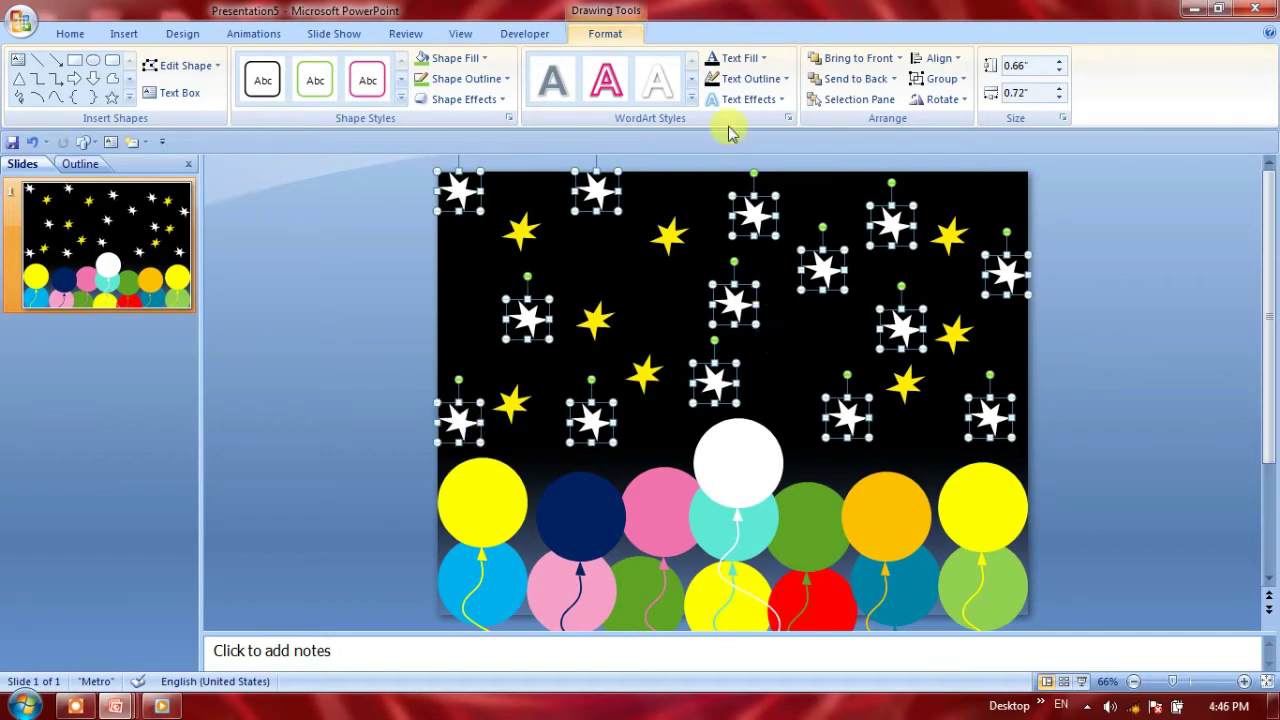
click(252, 36)
Give the white stars a Contrasting Color emphasis at Very Slow speed, starting With Previous
click(120, 93)
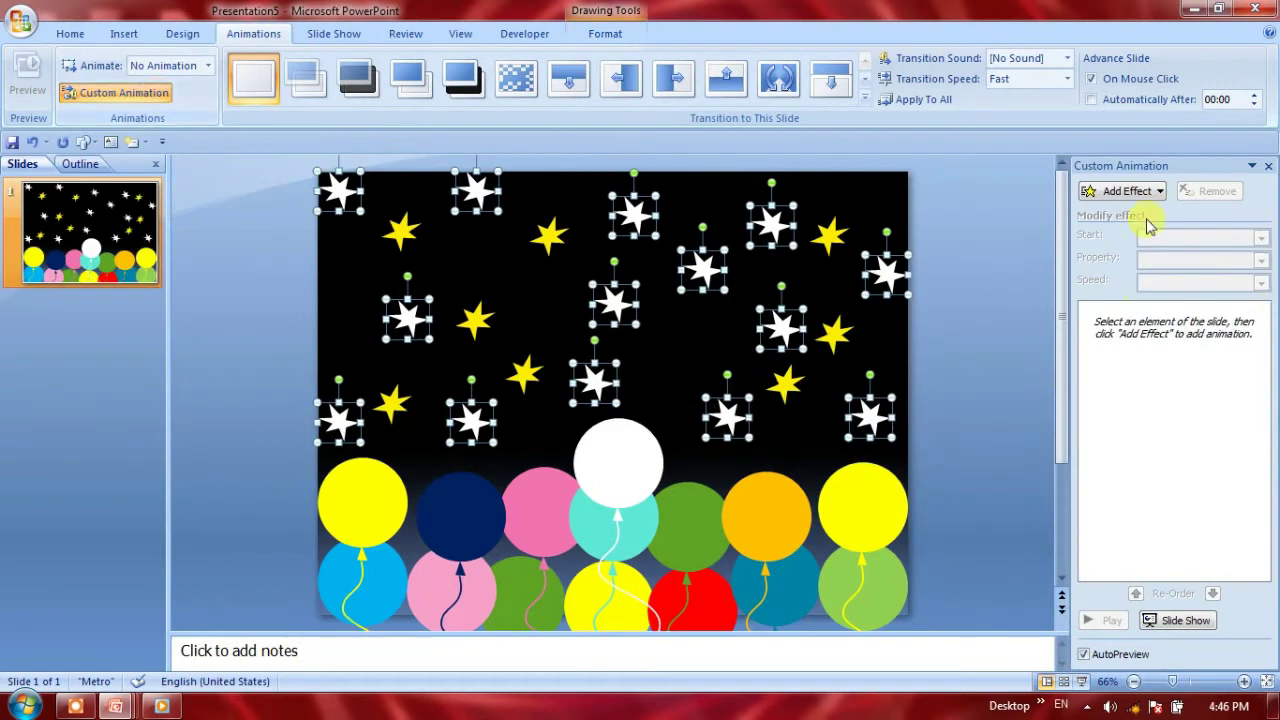
click(1098, 196)
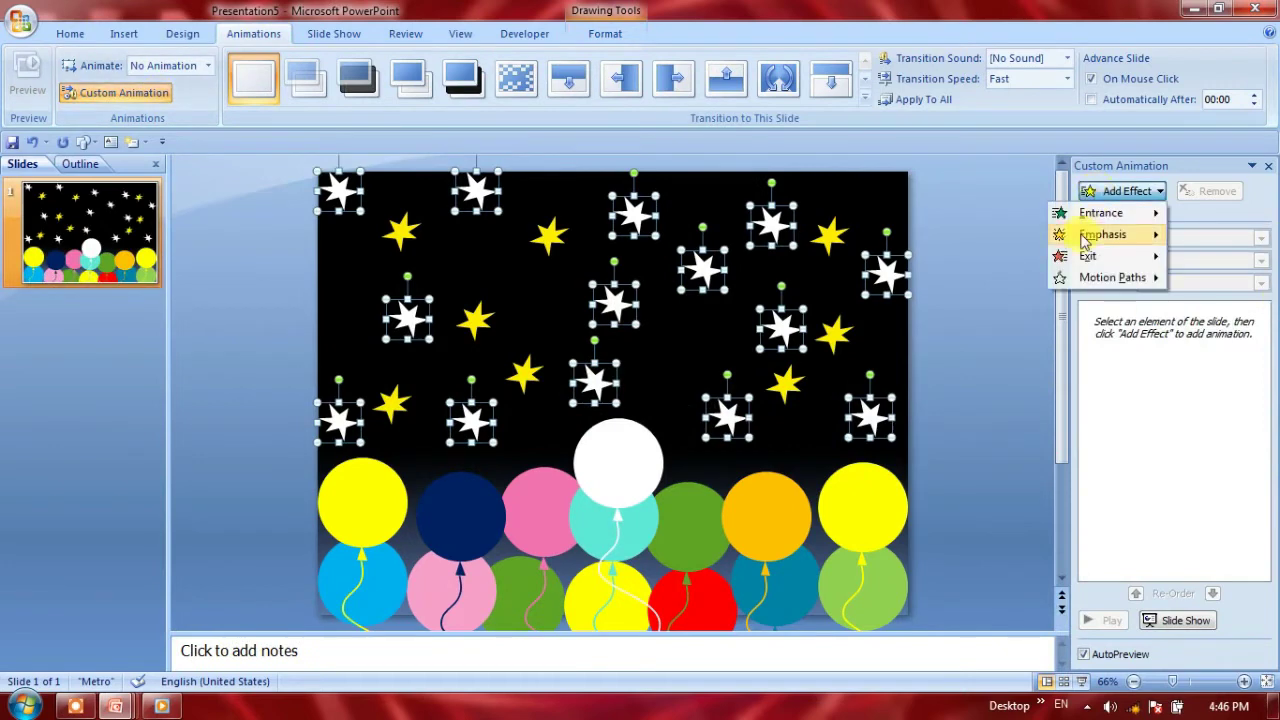
mouse_move(1082, 244)
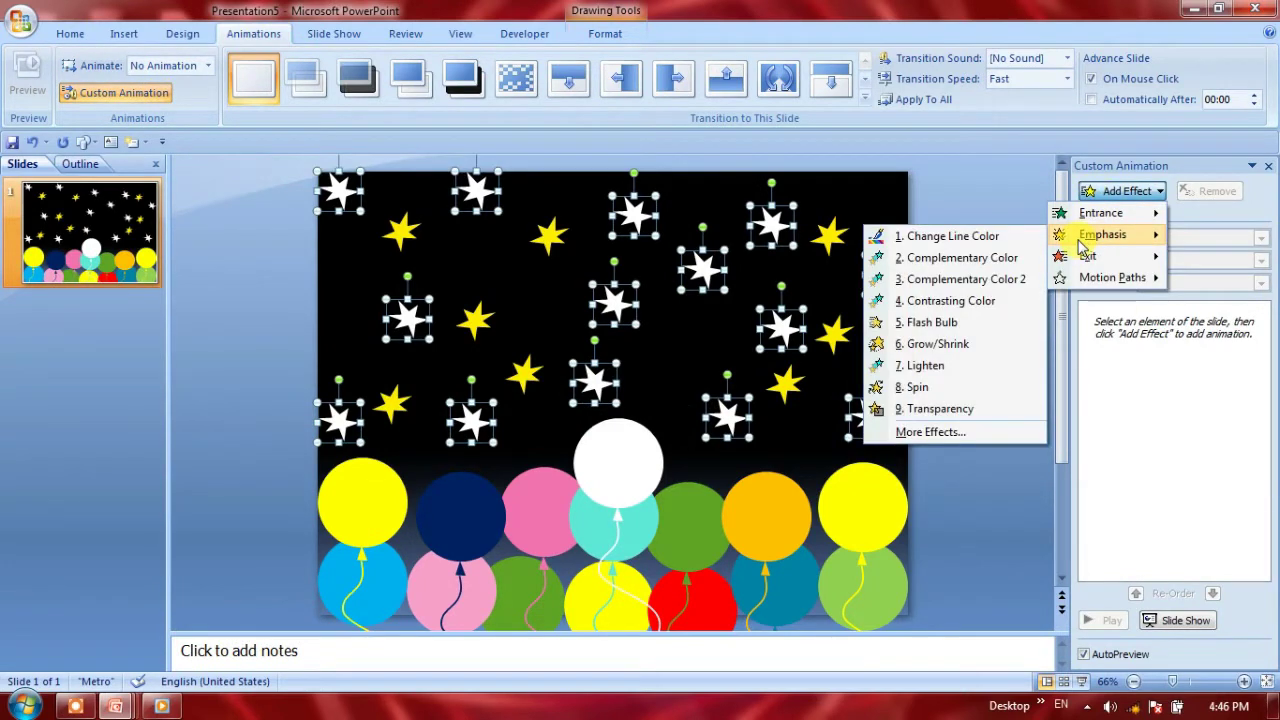
click(977, 300)
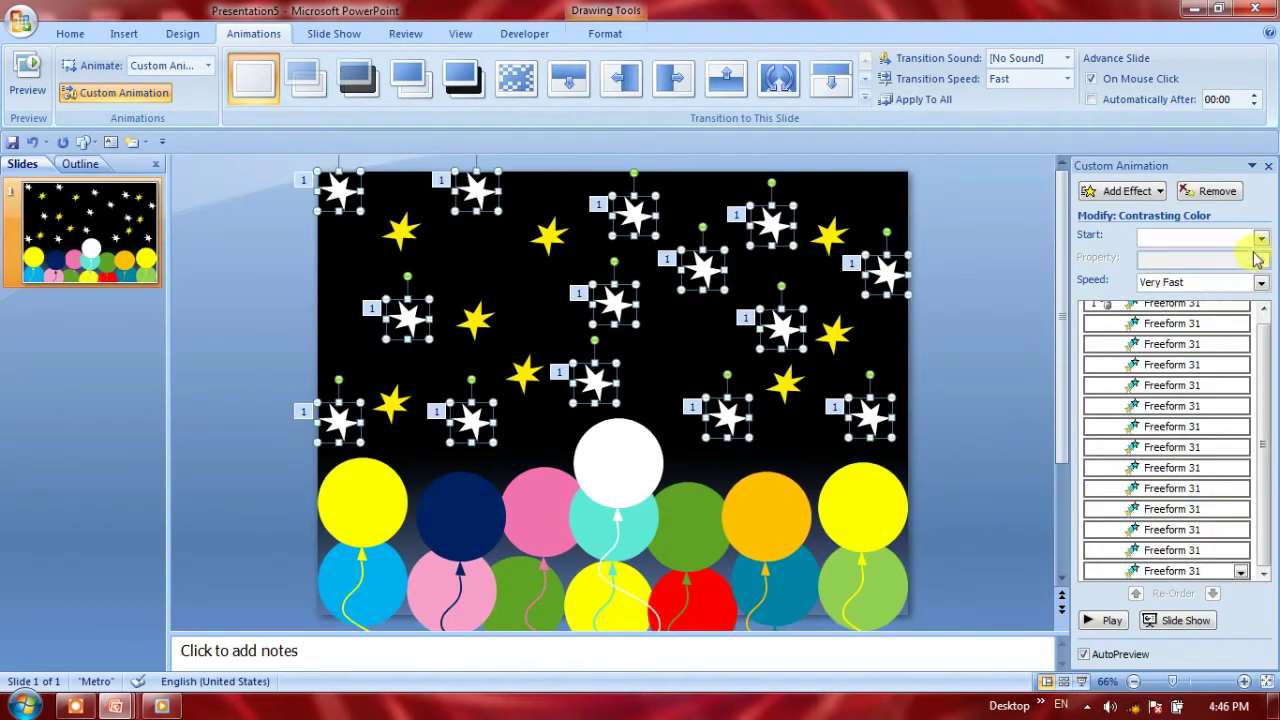
click(1262, 287)
click(1238, 297)
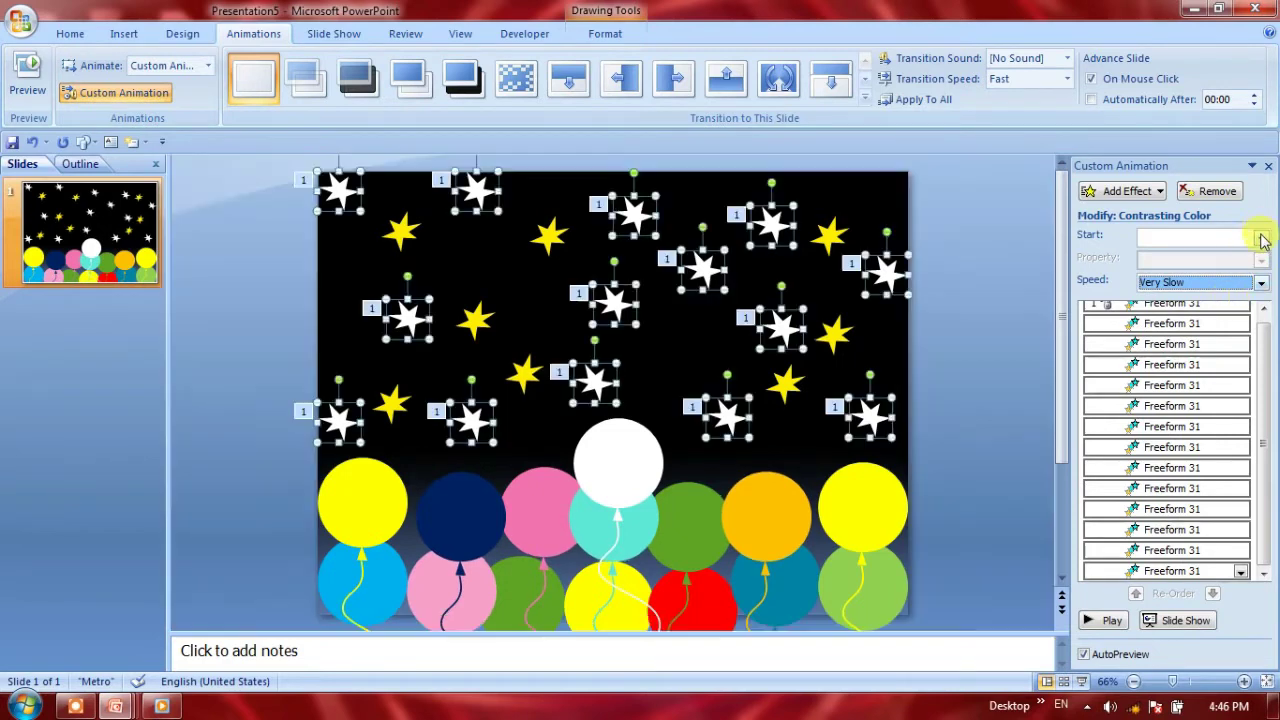
click(1262, 234)
click(1224, 276)
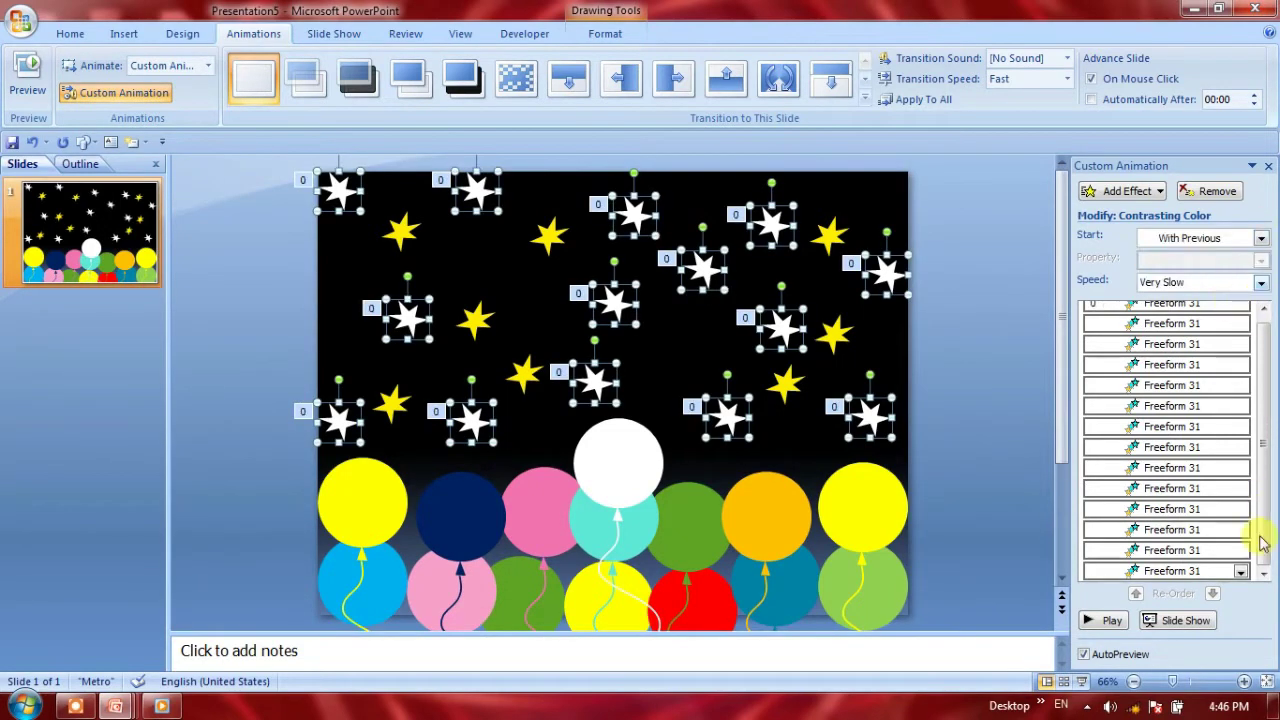
Set the white stars' effect timing to repeat Until End of Slide
click(1238, 570)
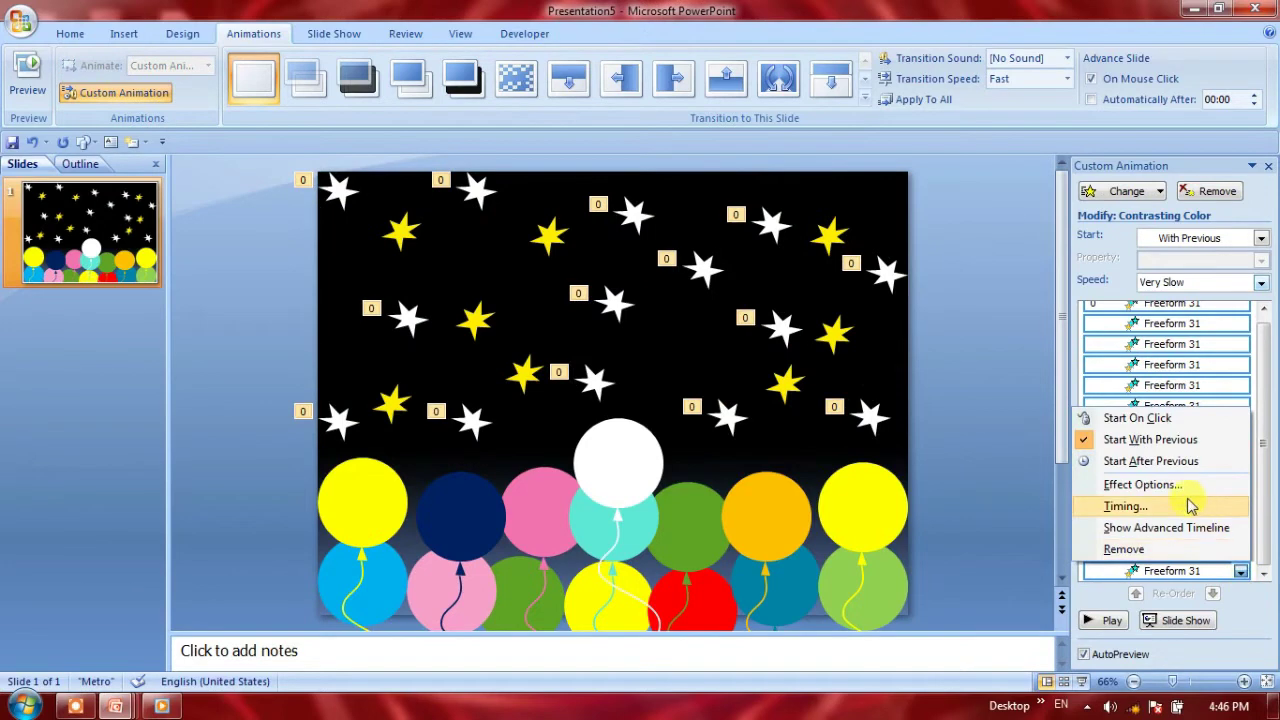
click(1186, 497)
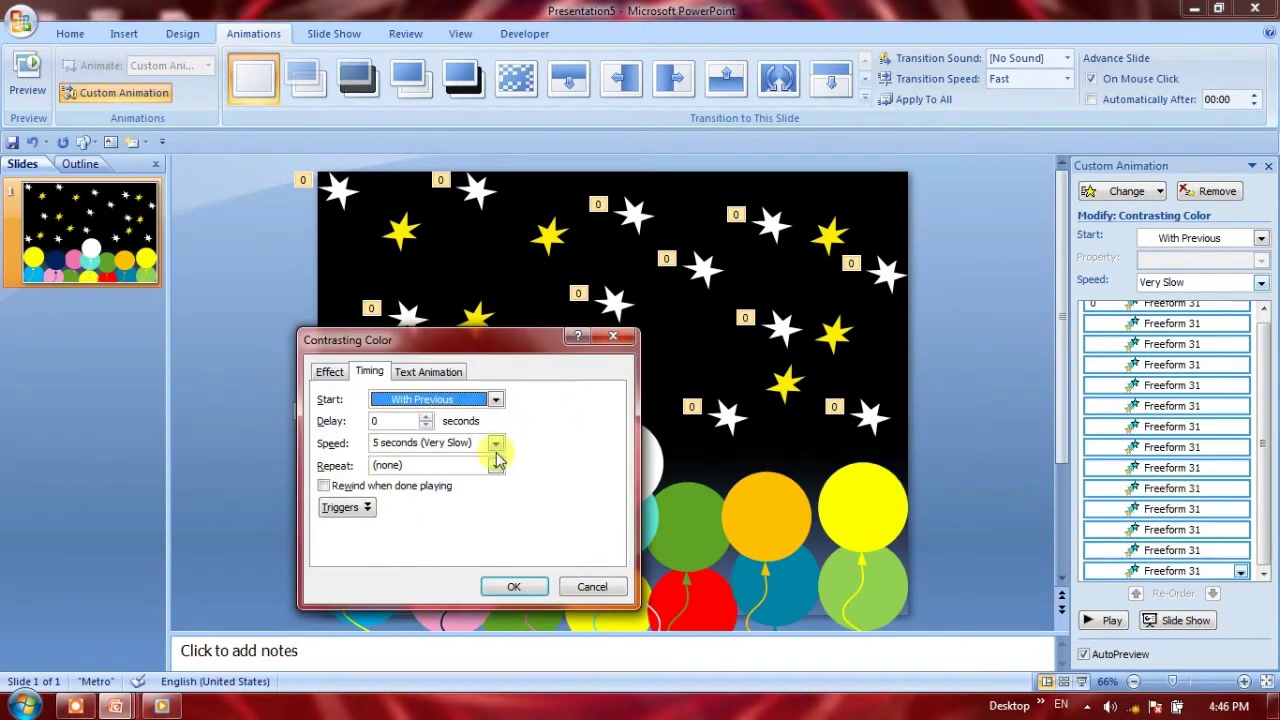
click(500, 465)
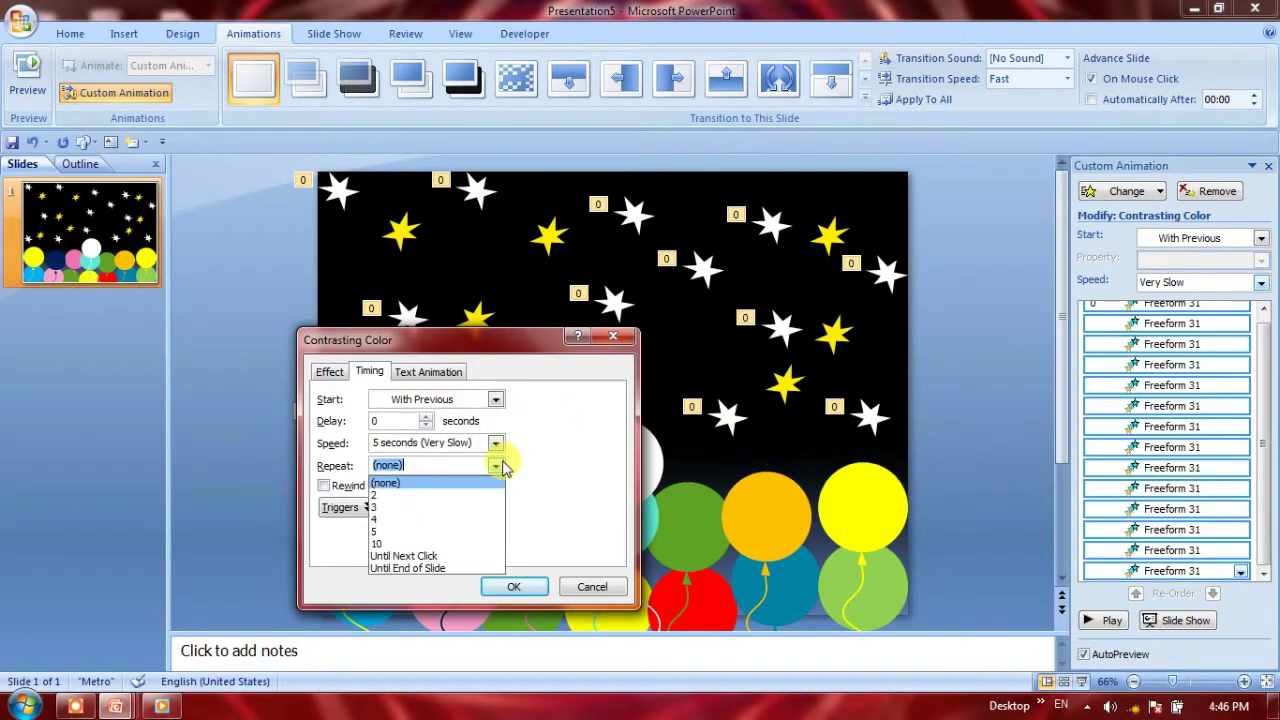
click(490, 568)
click(514, 587)
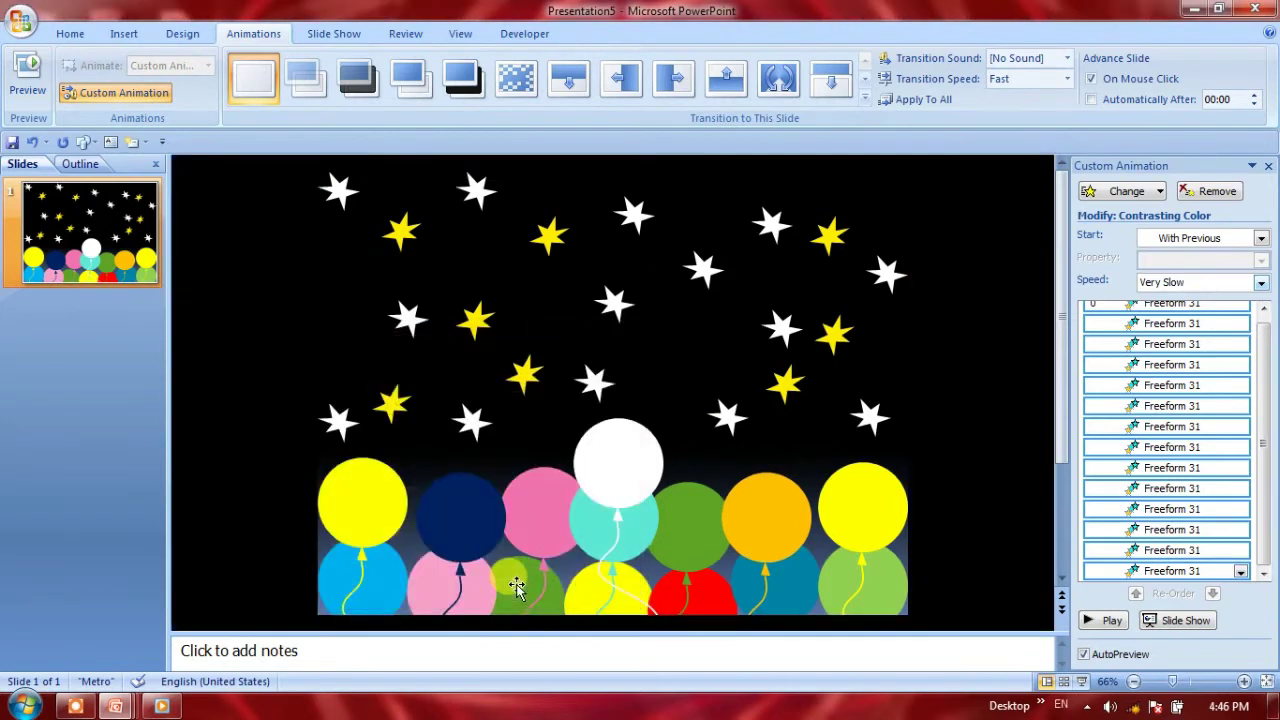
click(400, 234)
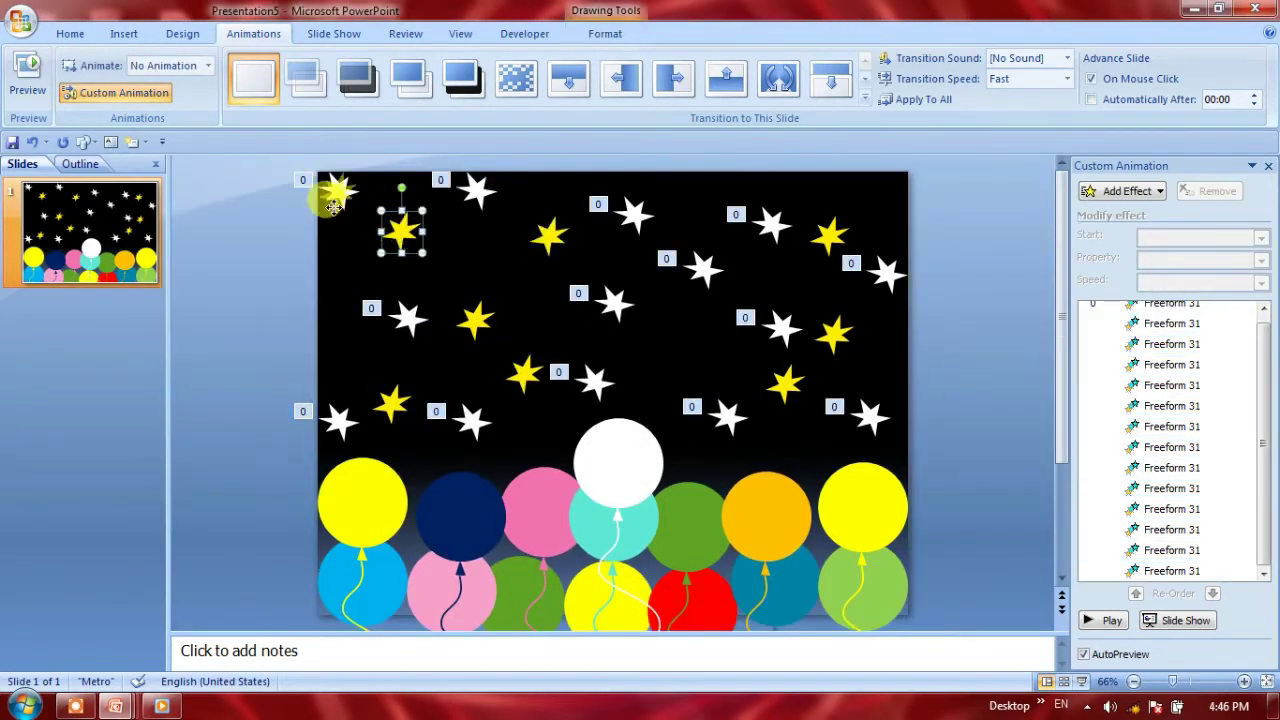
Duplicate a yellow star and drag copies over the white stars near the top and middle
click(337, 197)
click(551, 236)
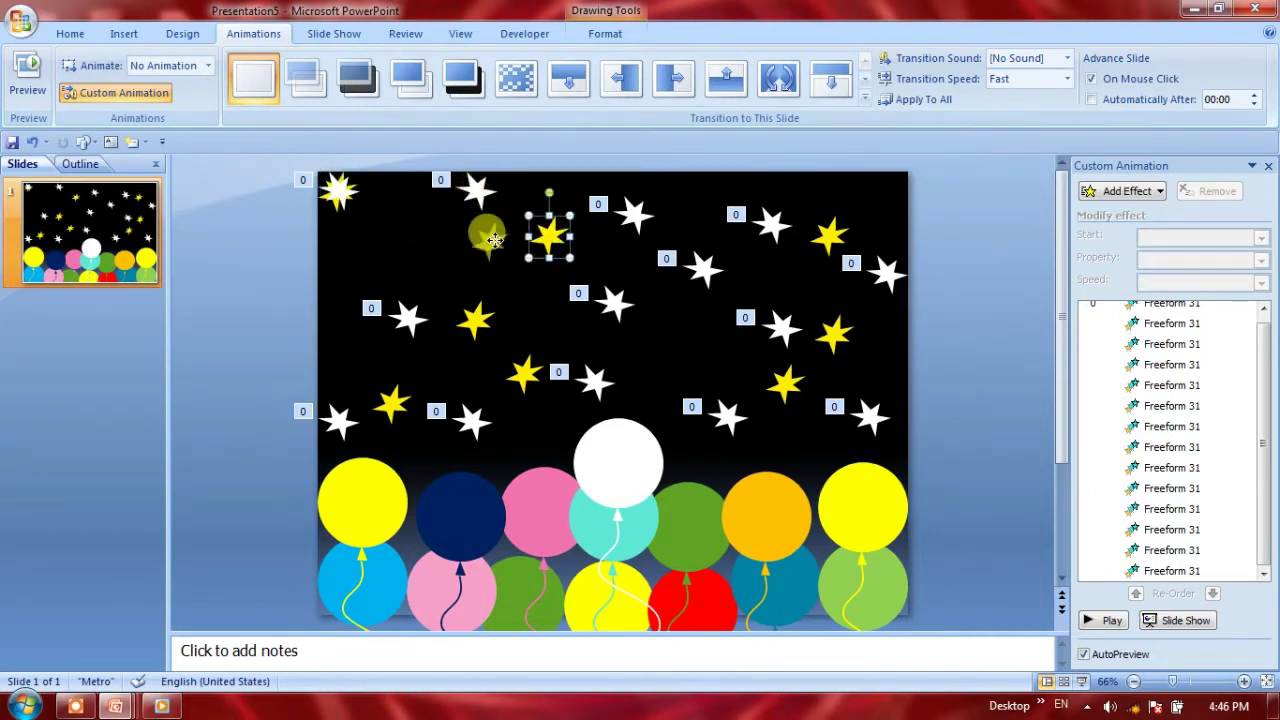
drag(494, 240, 455, 245)
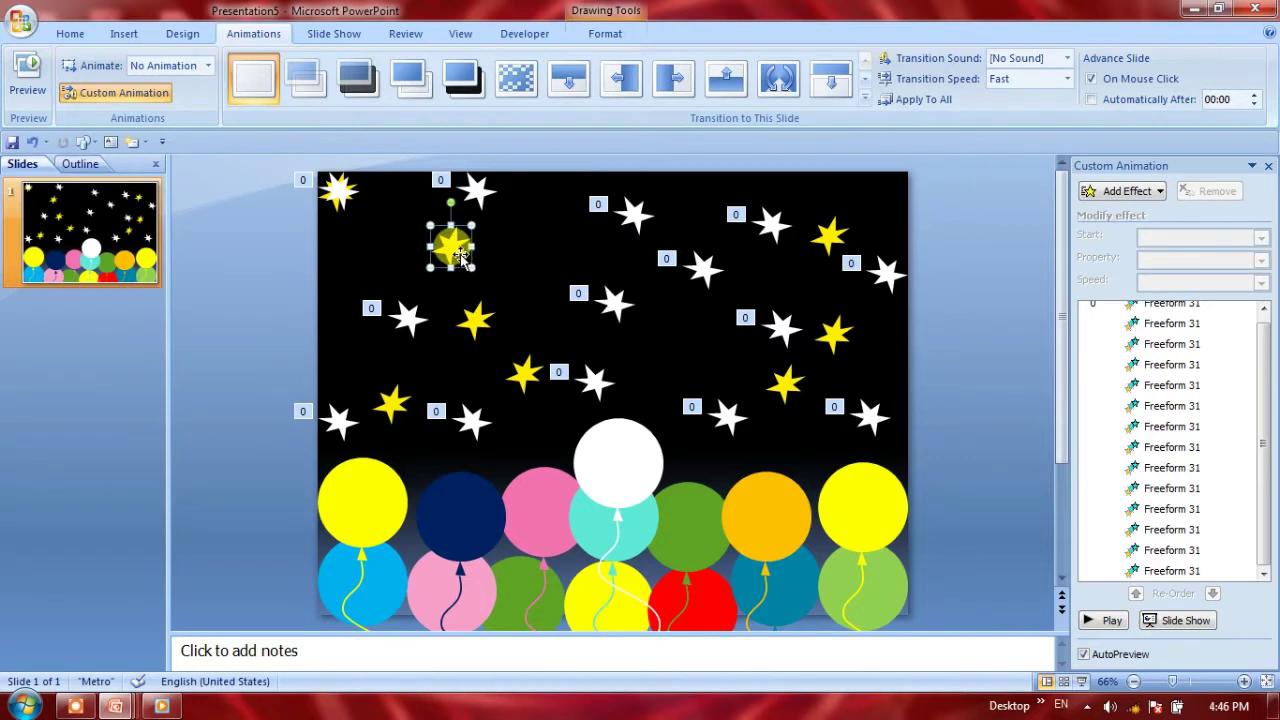
key(ctrl+d)
key(ctrl+d)
key(ctrl+d)
key(ctrl+d)
key(ctrl+d)
key(ctrl+d)
key(ctrl+d)
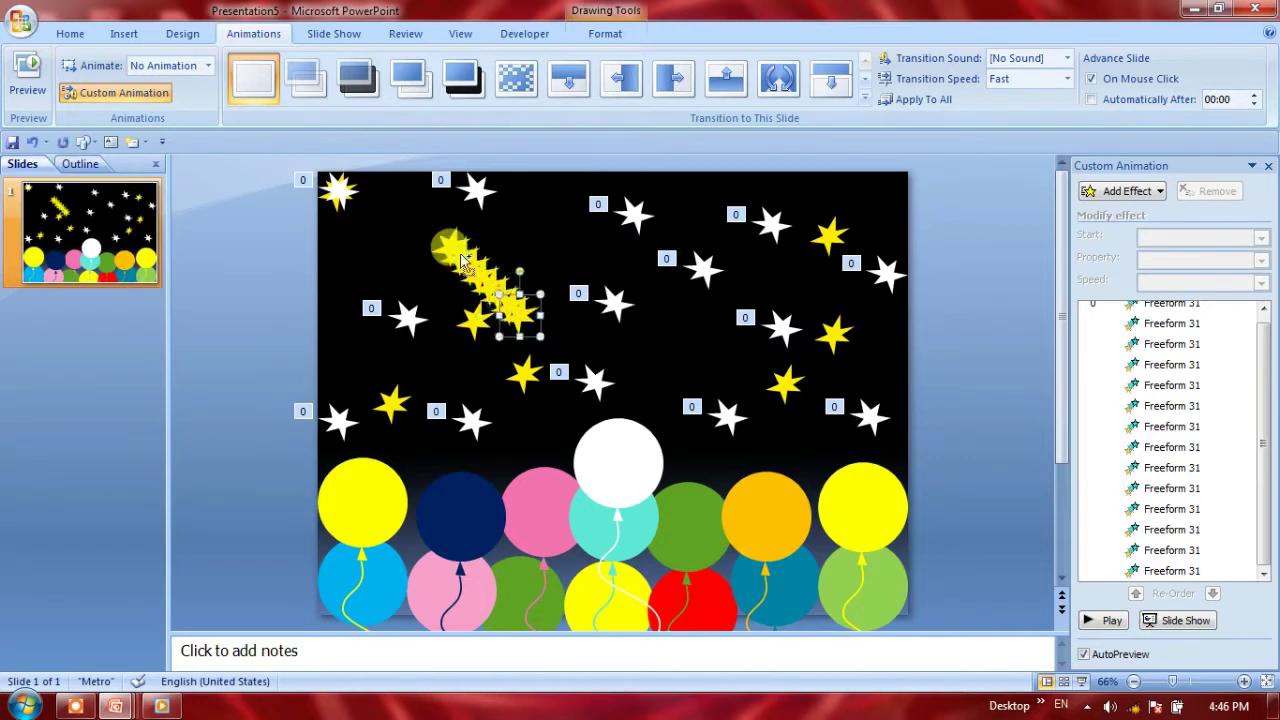
drag(519, 316, 628, 214)
drag(501, 301, 605, 301)
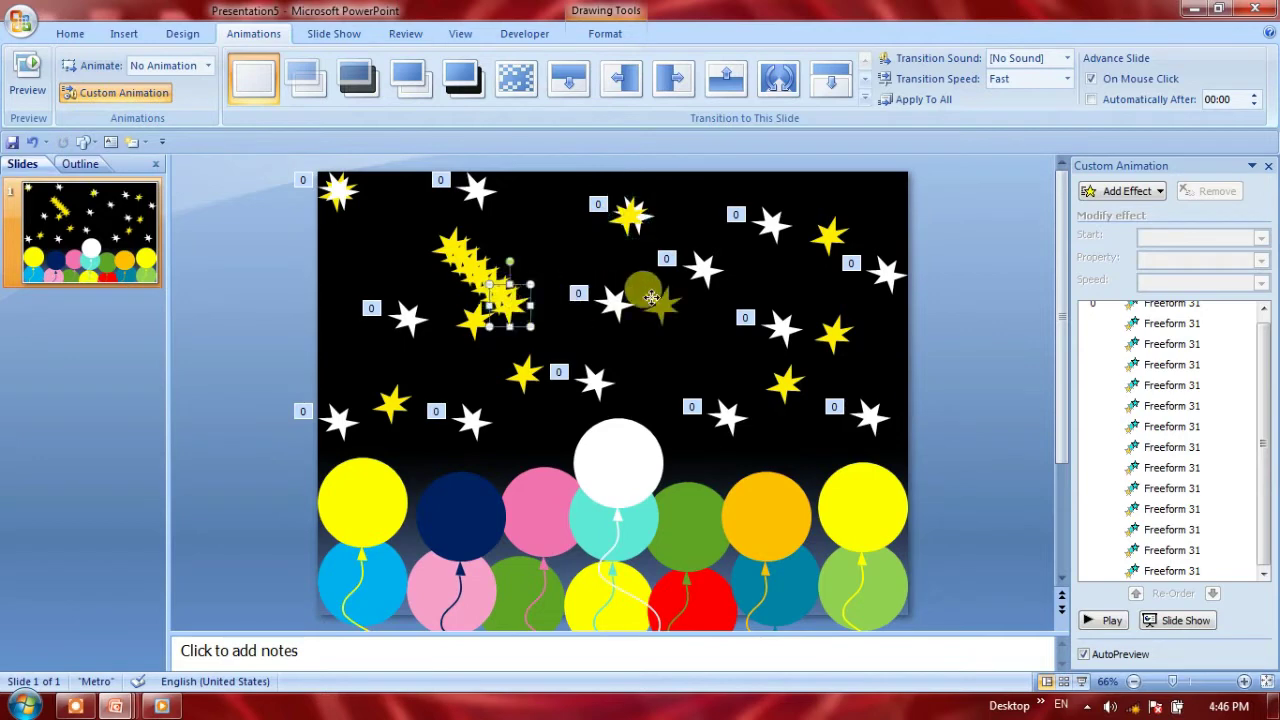
drag(501, 297, 594, 383)
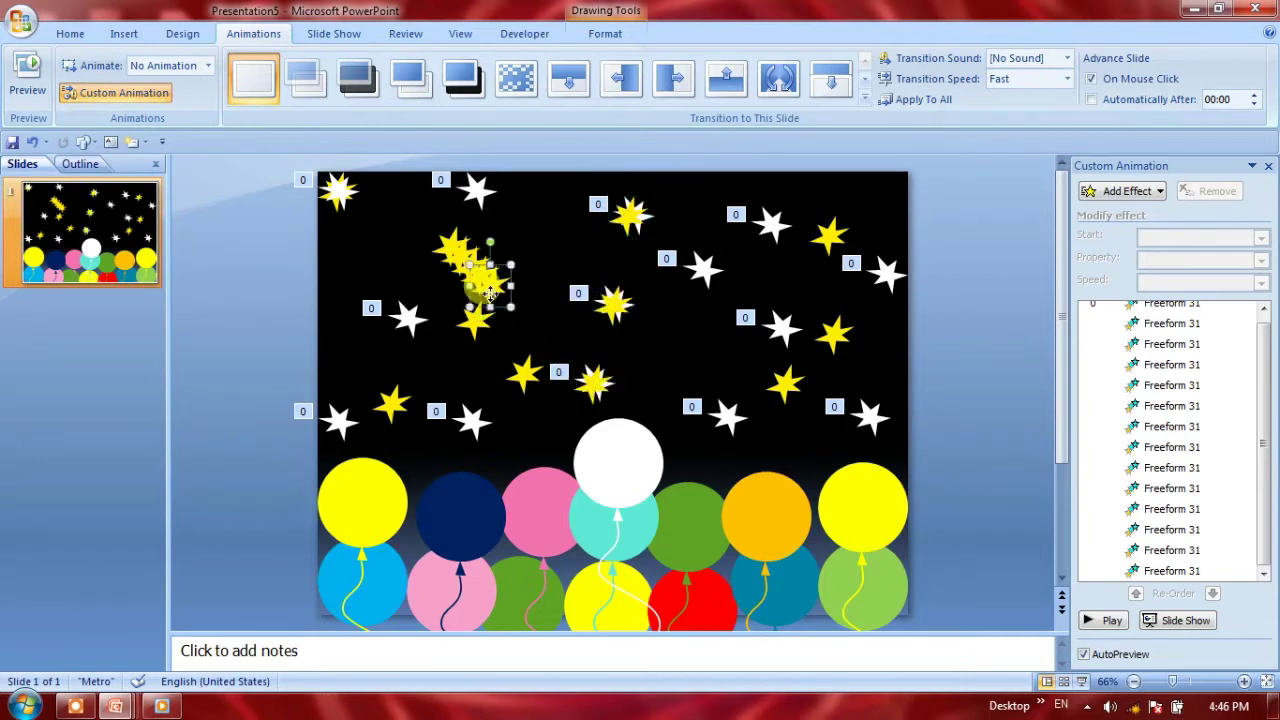
drag(490, 283, 411, 318)
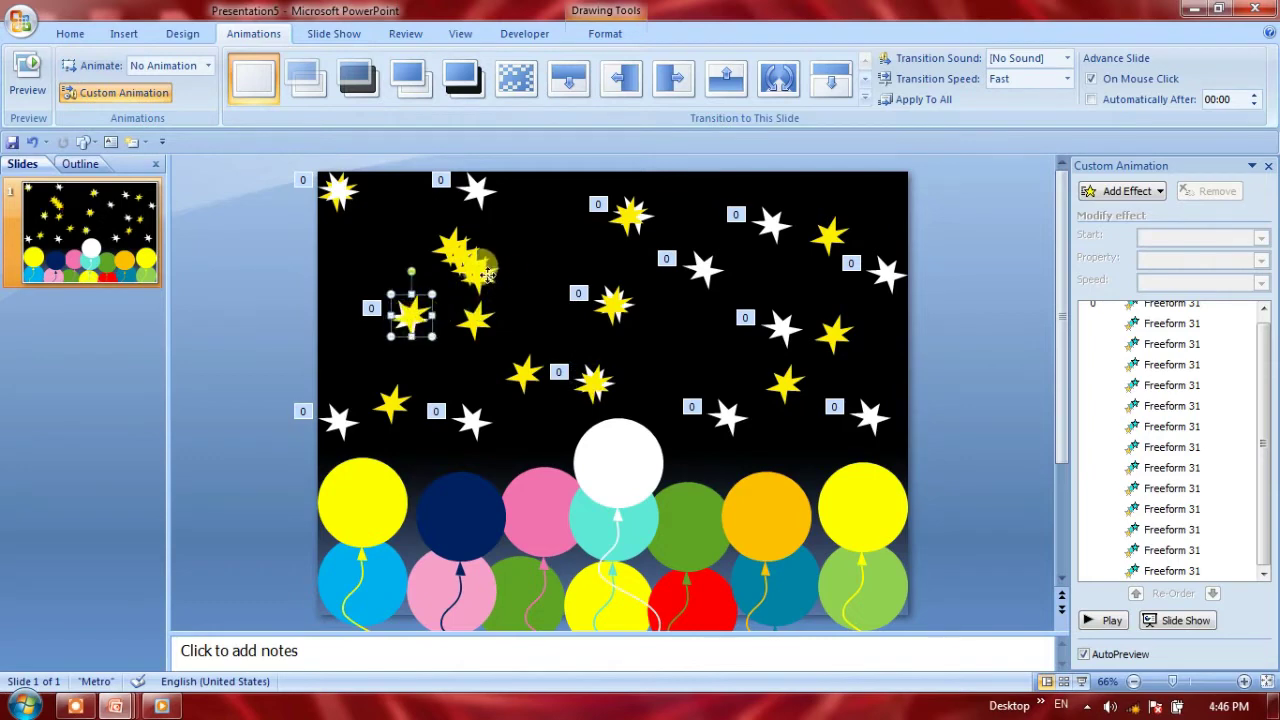
drag(487, 274, 779, 226)
click(481, 266)
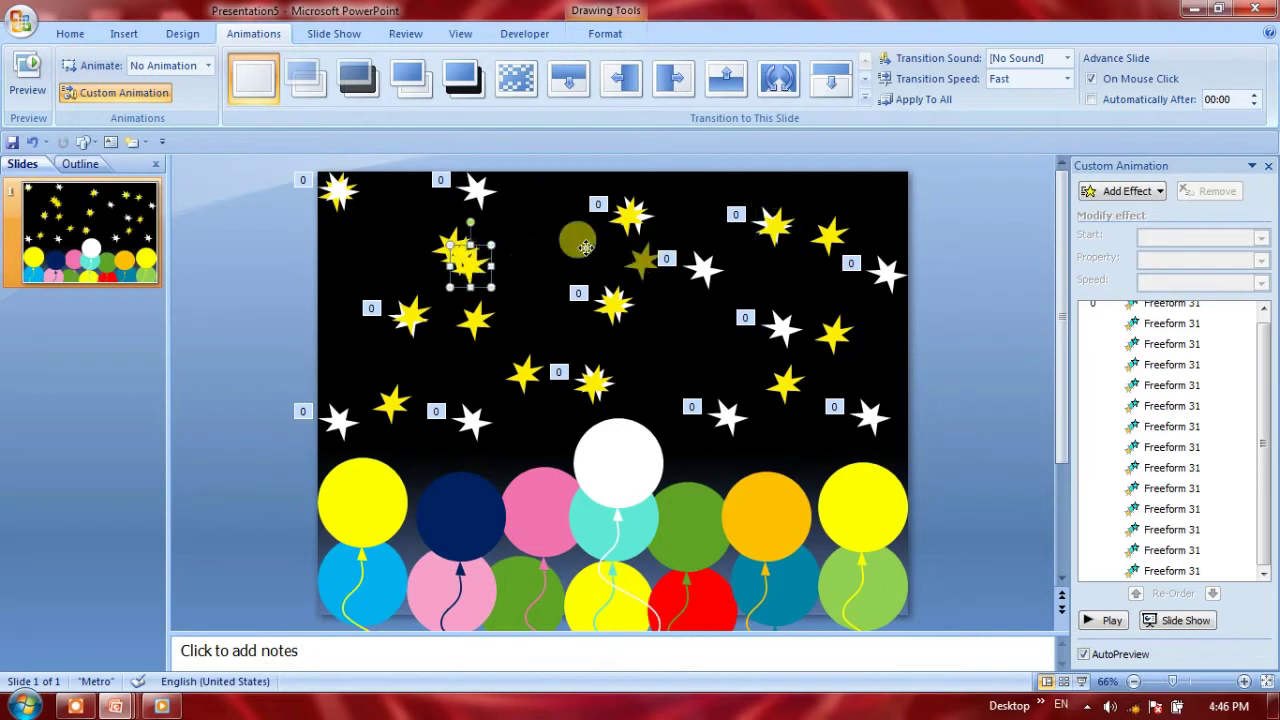
click(479, 186)
click(484, 262)
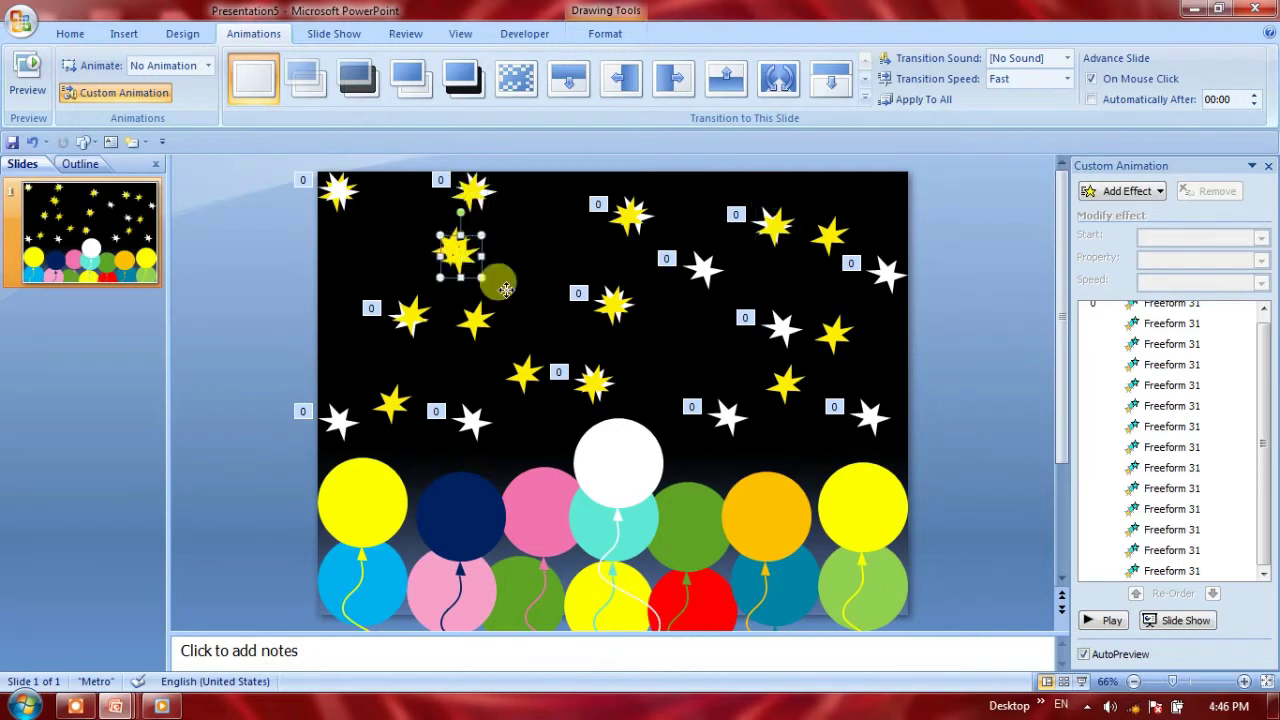
click(727, 418)
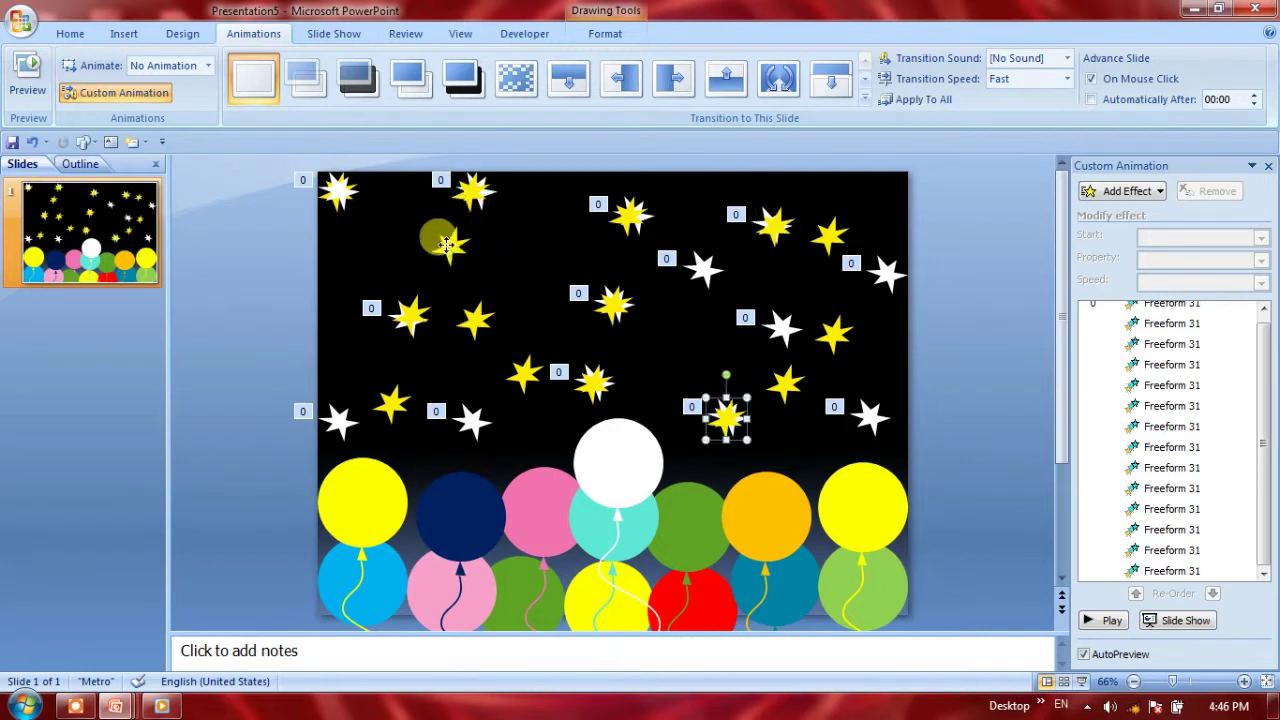
drag(458, 262, 447, 252)
Make more yellow copies and cover the lower-left and right-side white stars
key(ctrl+d)
key(ctrl+d)
key(ctrl+d)
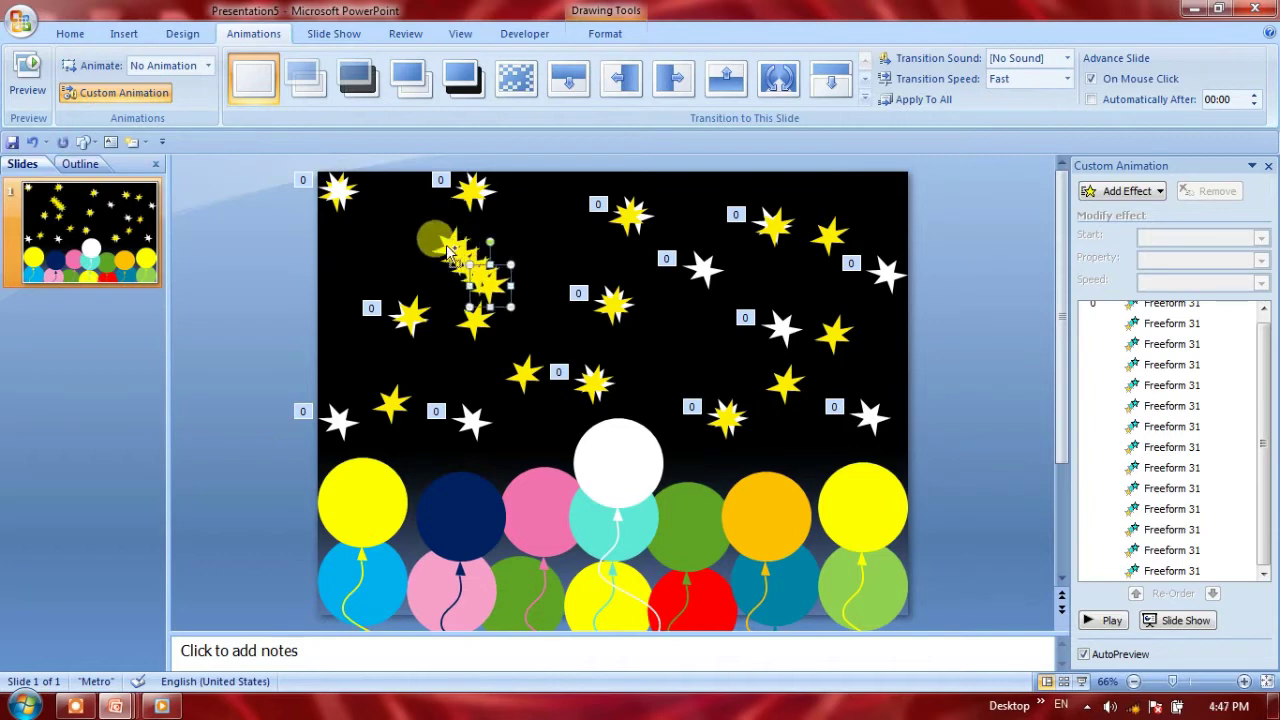
drag(400, 387, 326, 422)
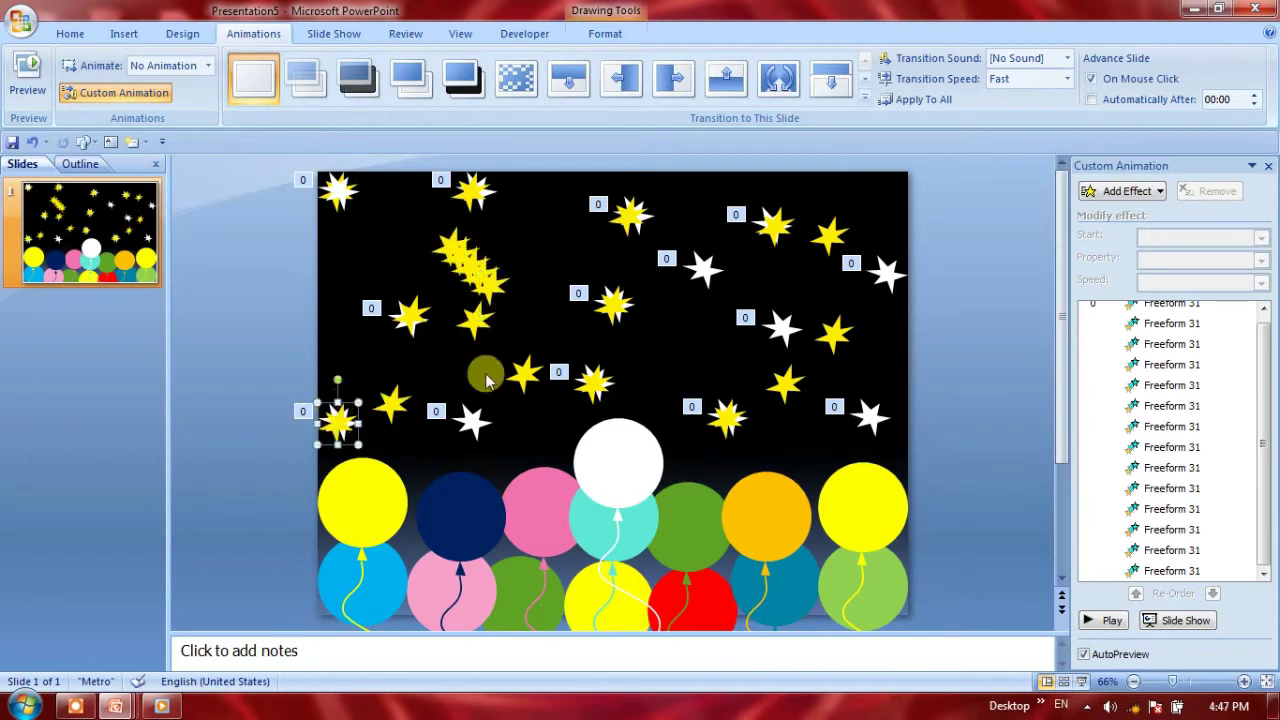
click(497, 288)
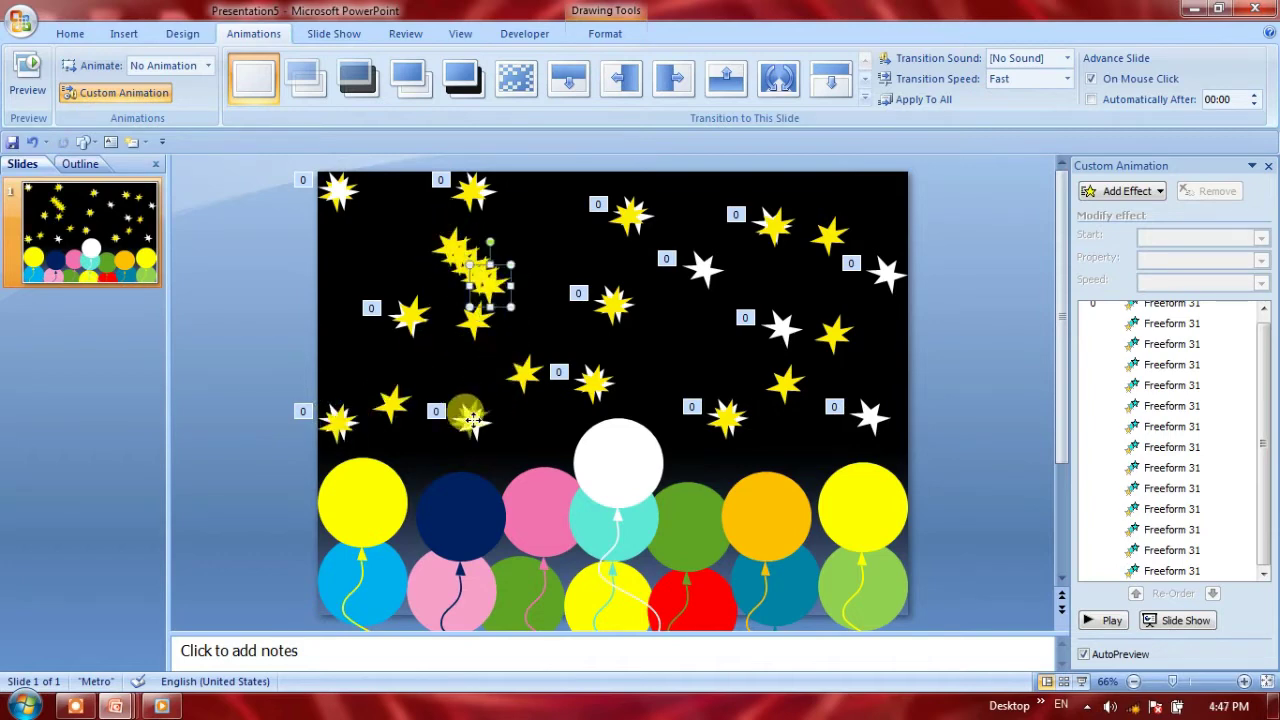
drag(490, 287, 472, 420)
drag(480, 285, 873, 418)
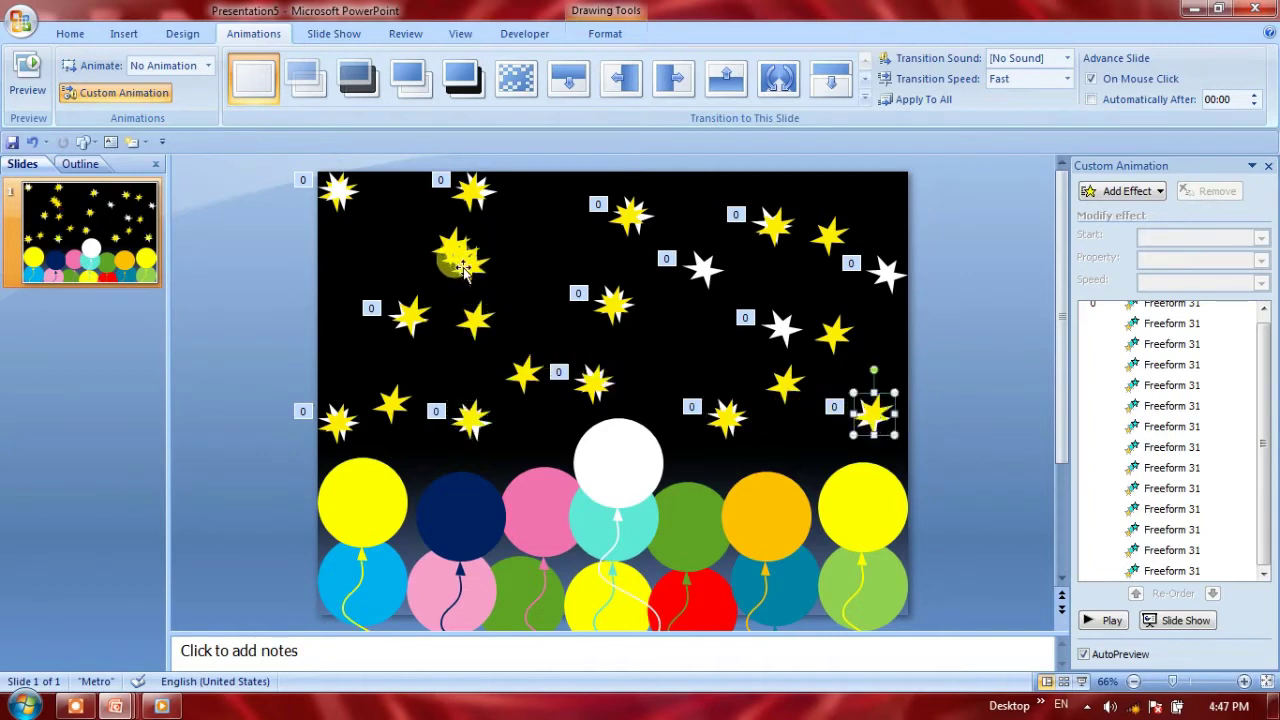
drag(462, 268, 889, 280)
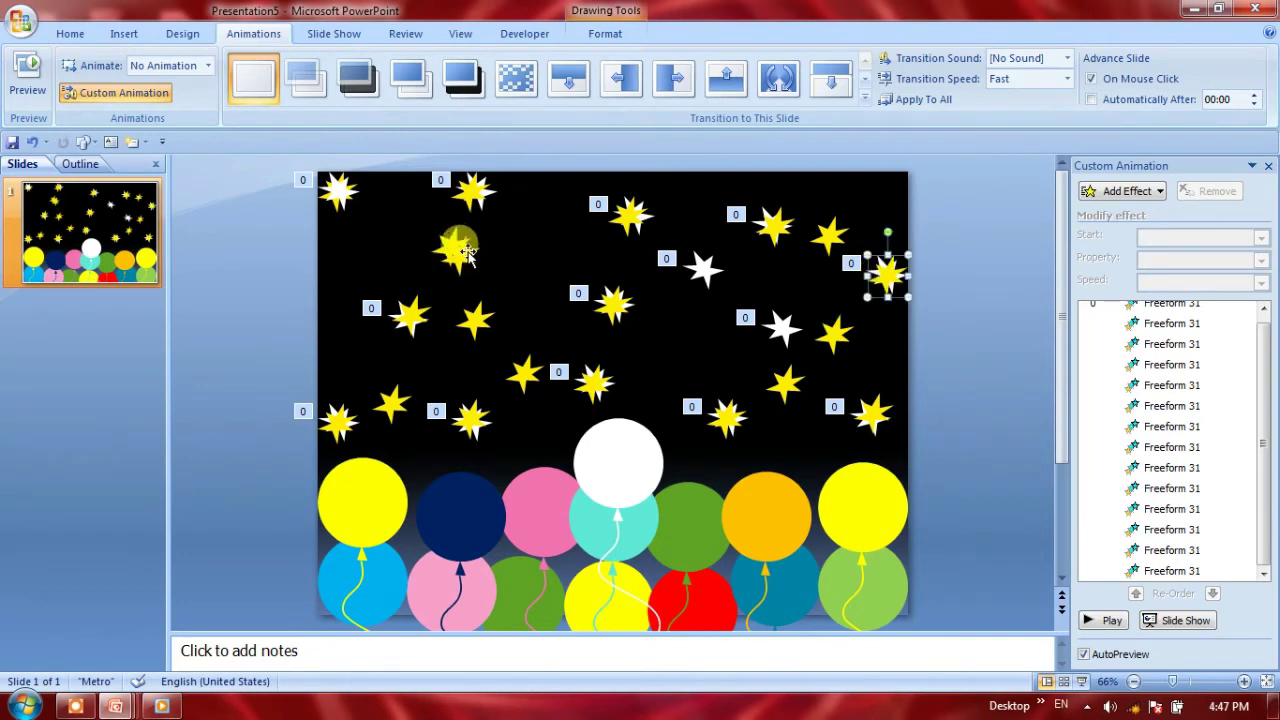
mouse_move(468, 255)
mouse_down()
mouse_move(716, 268)
mouse_move(705, 267)
mouse_up()
click(690, 330)
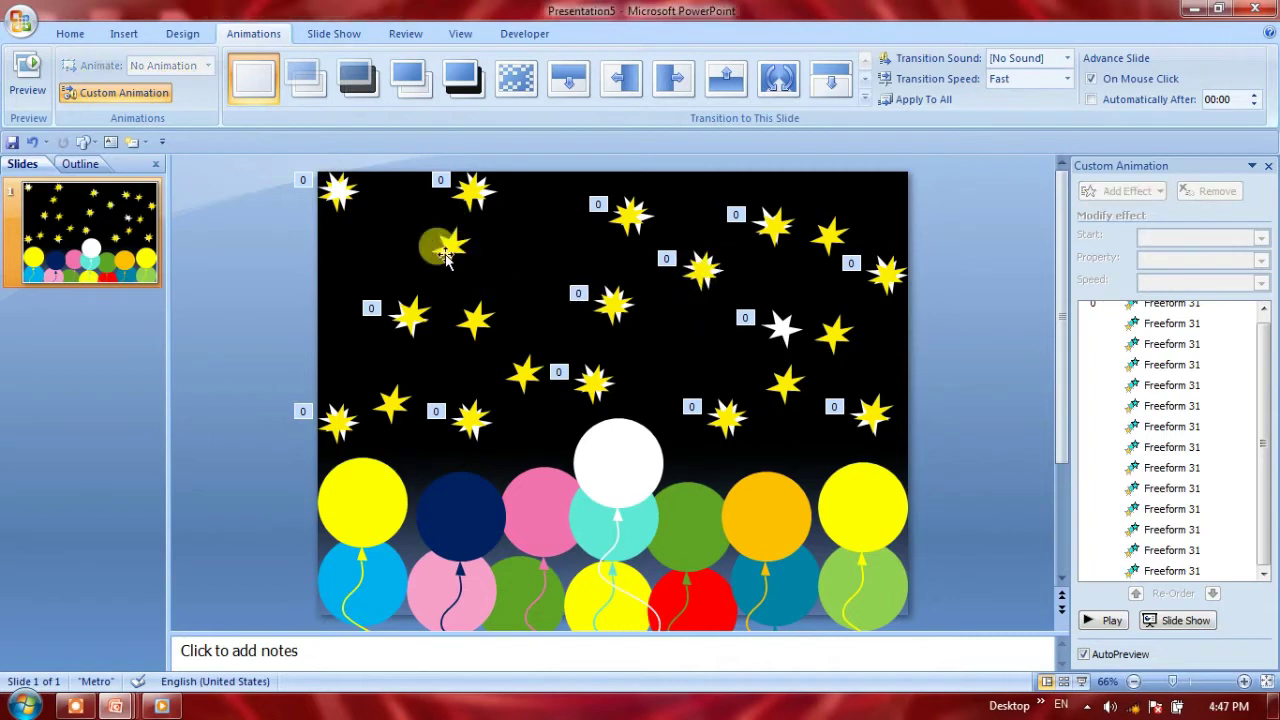
Shift-select all the remaining stars across the top row, right side, lower row and left
click(340, 194)
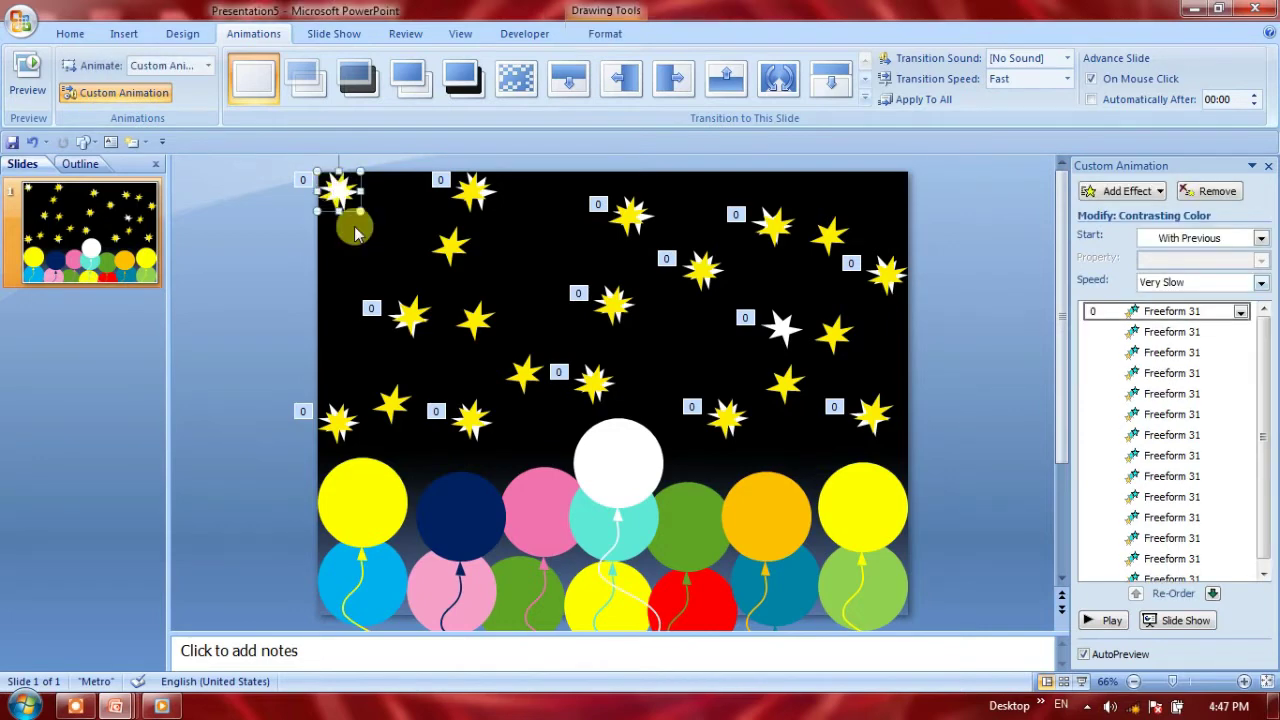
shift+click(625, 213)
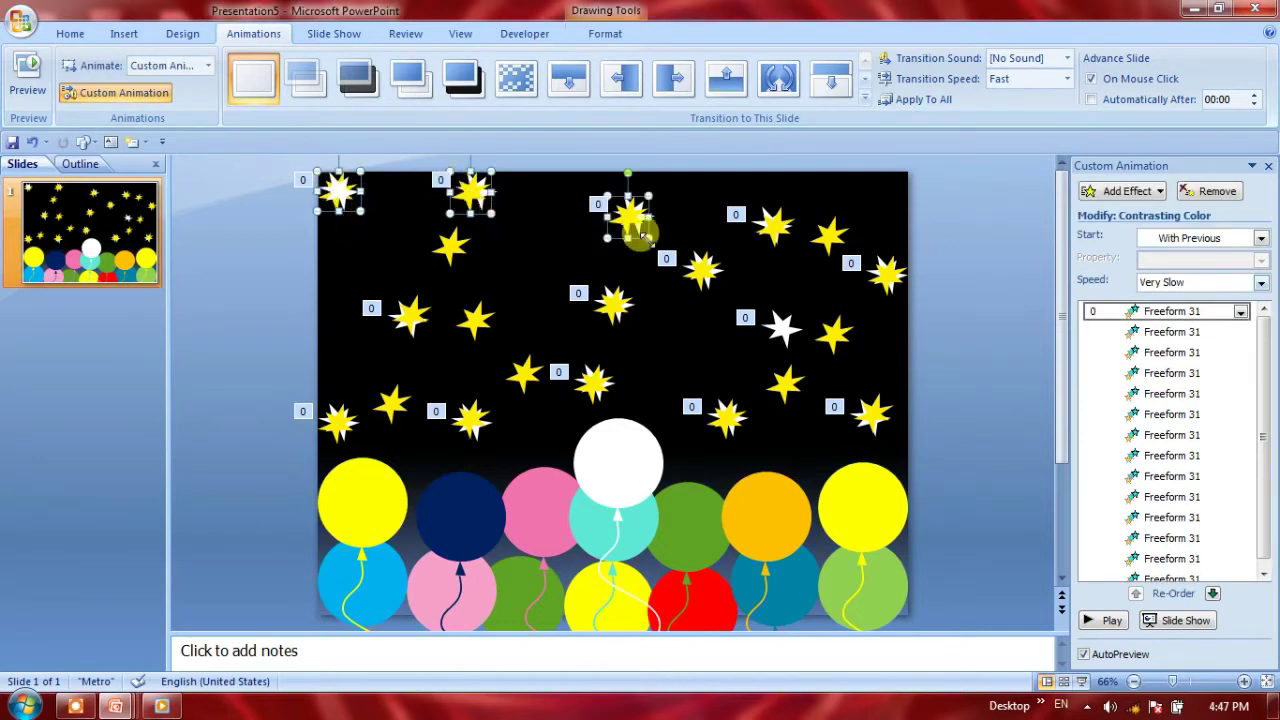
shift+click(700, 266)
shift+click(771, 232)
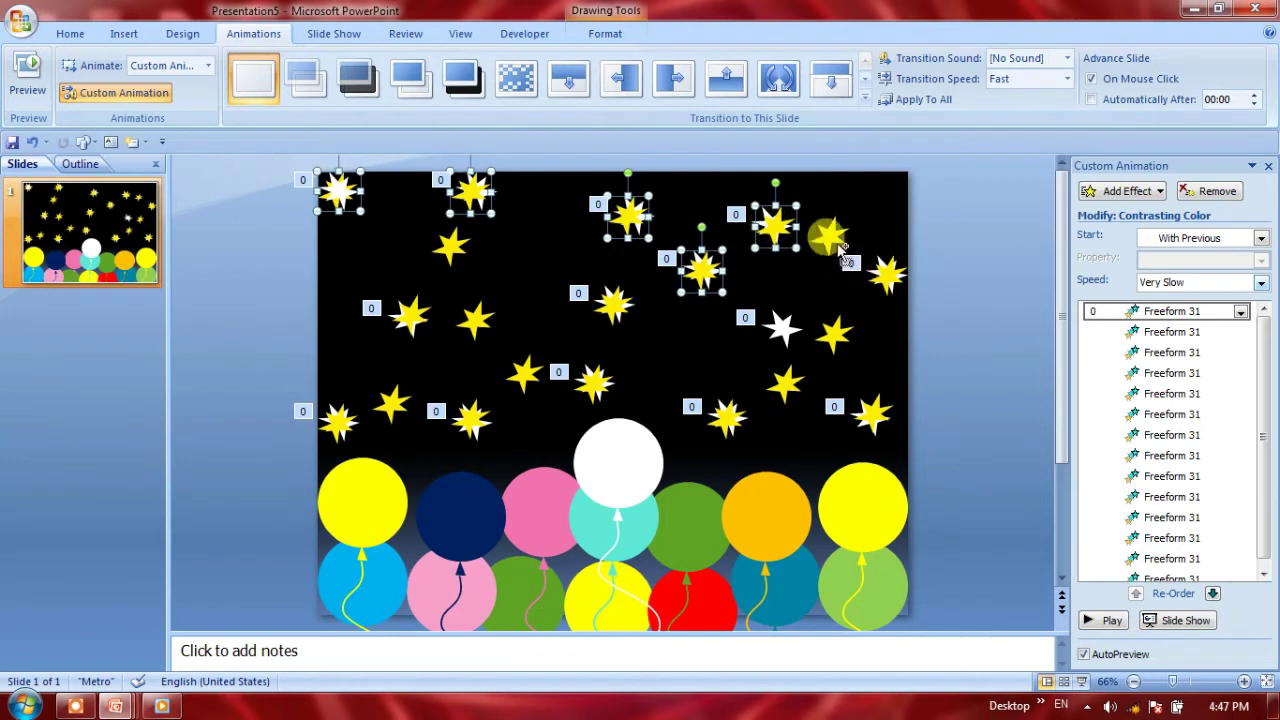
shift+click(831, 246)
shift+click(884, 272)
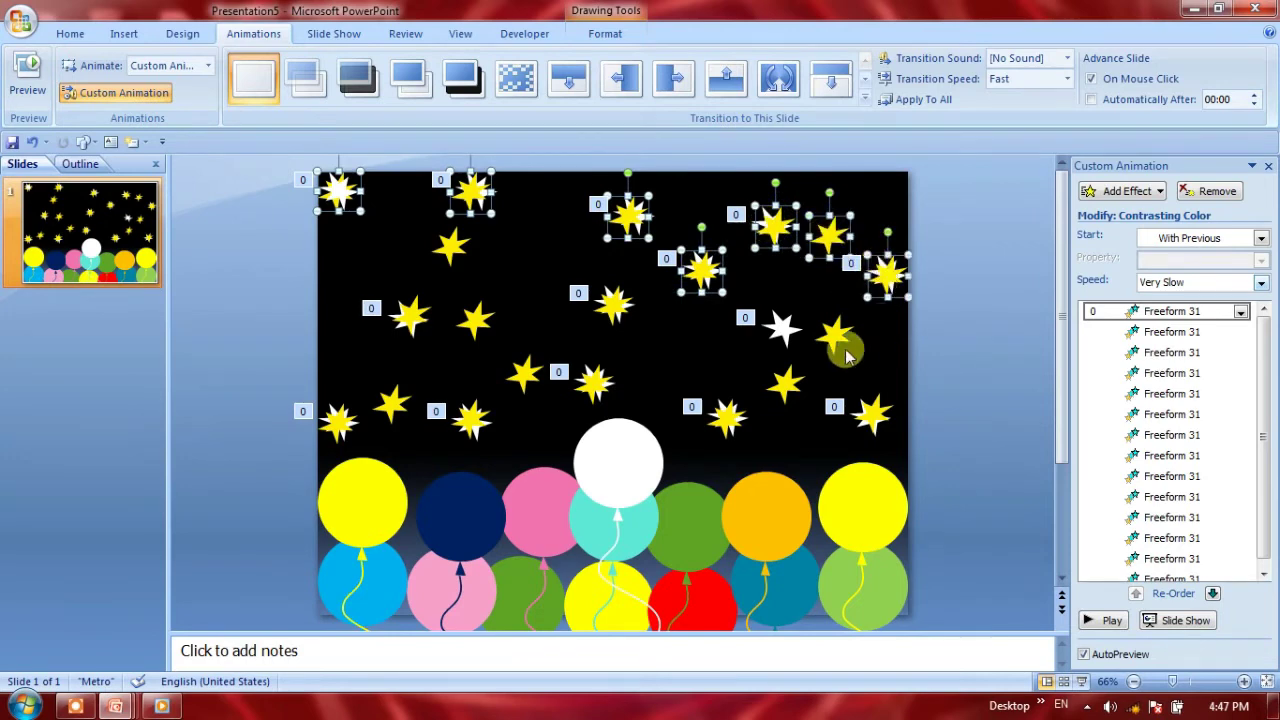
shift+click(834, 336)
shift+click(874, 416)
shift+click(782, 382)
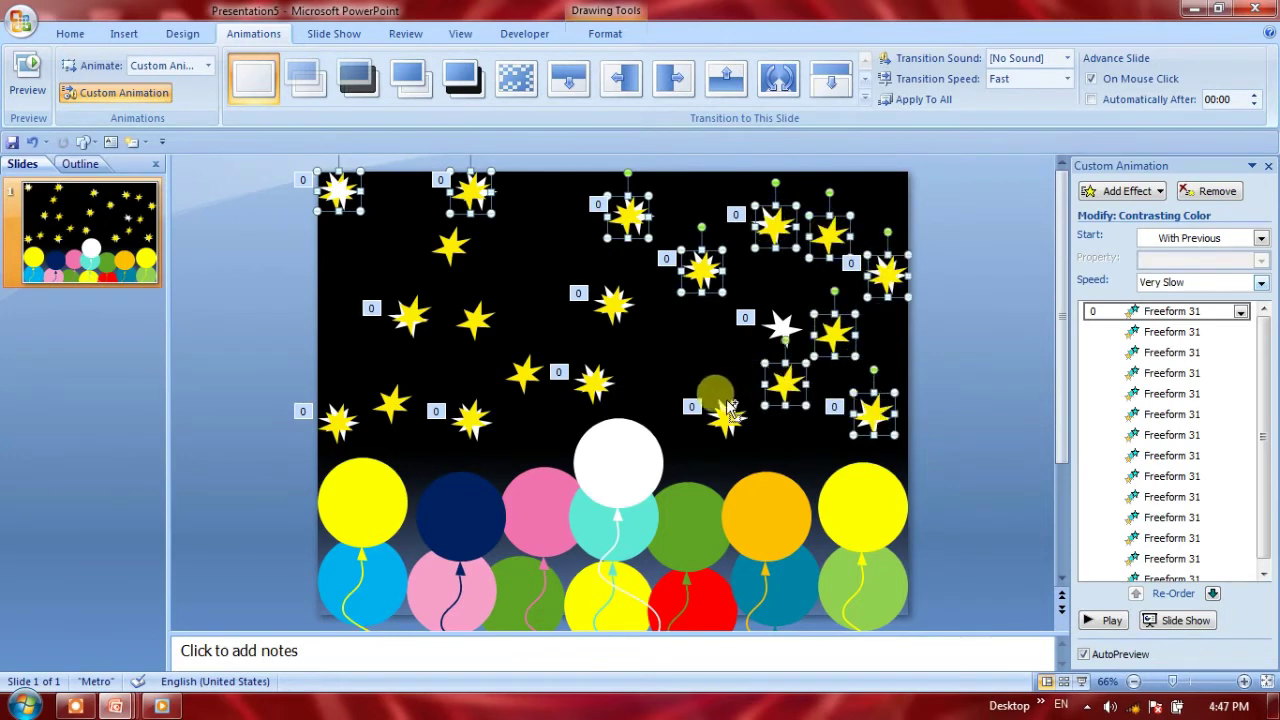
shift+click(722, 410)
shift+click(588, 381)
shift+click(610, 303)
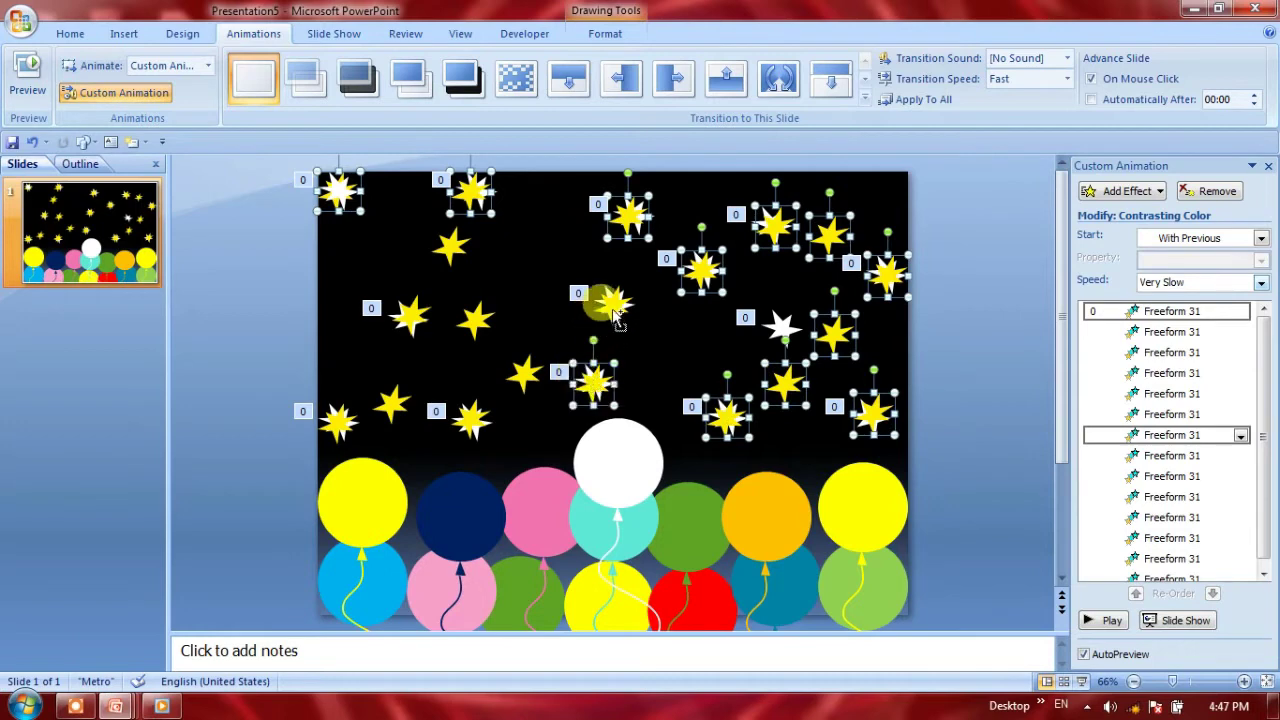
shift+click(522, 372)
shift+click(472, 420)
shift+click(392, 405)
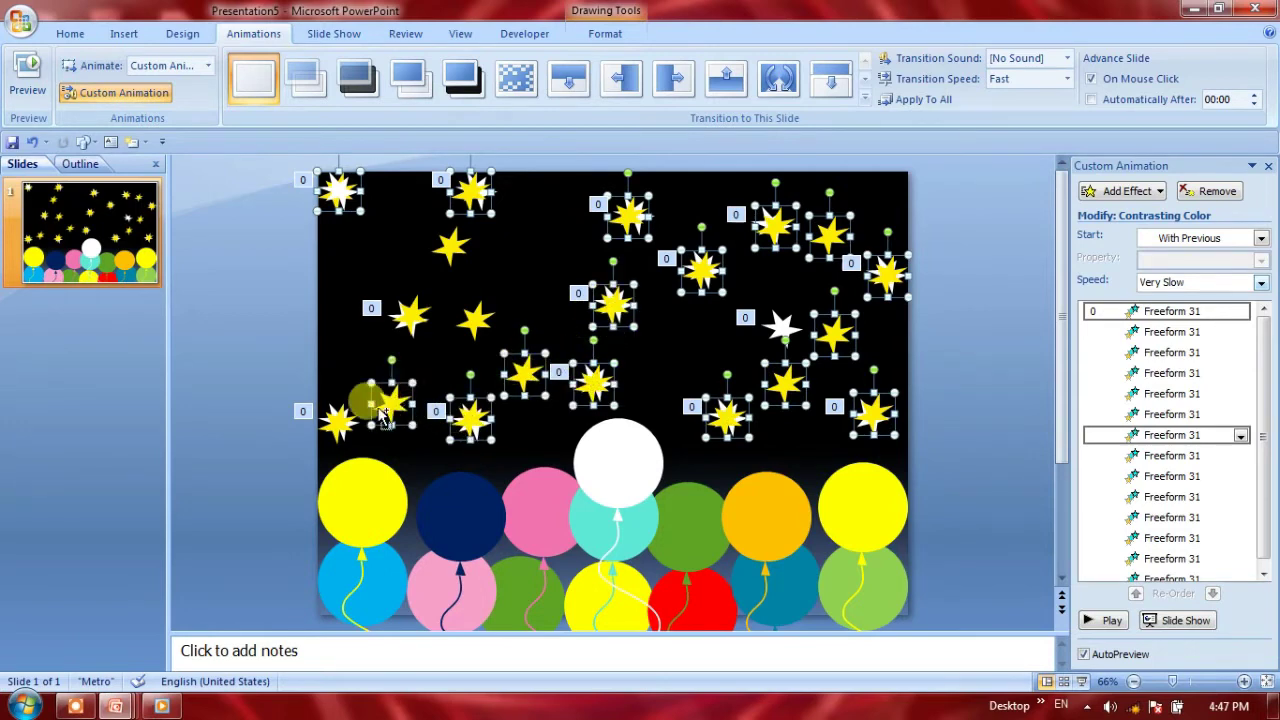
shift+click(338, 420)
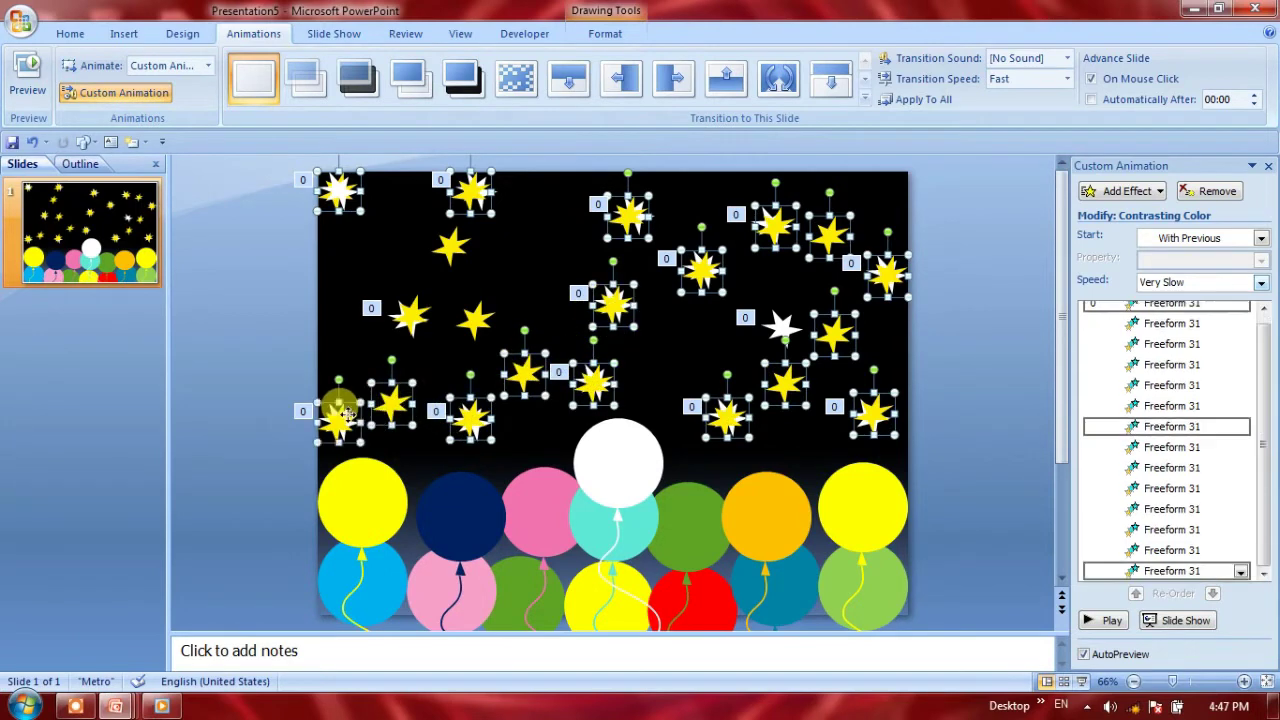
shift+click(450, 245)
shift+click(475, 318)
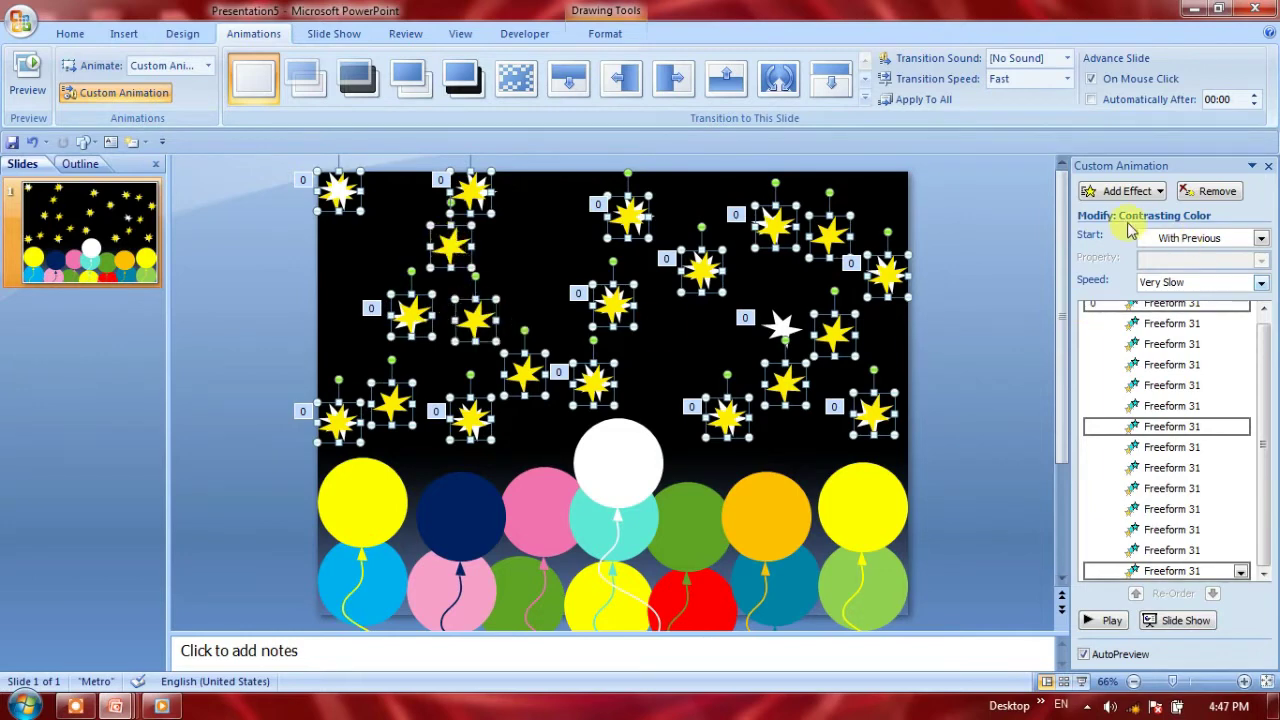
Apply the Contrasting Color emphasis effect to the selected stars
click(1130, 193)
mouse_move(1110, 248)
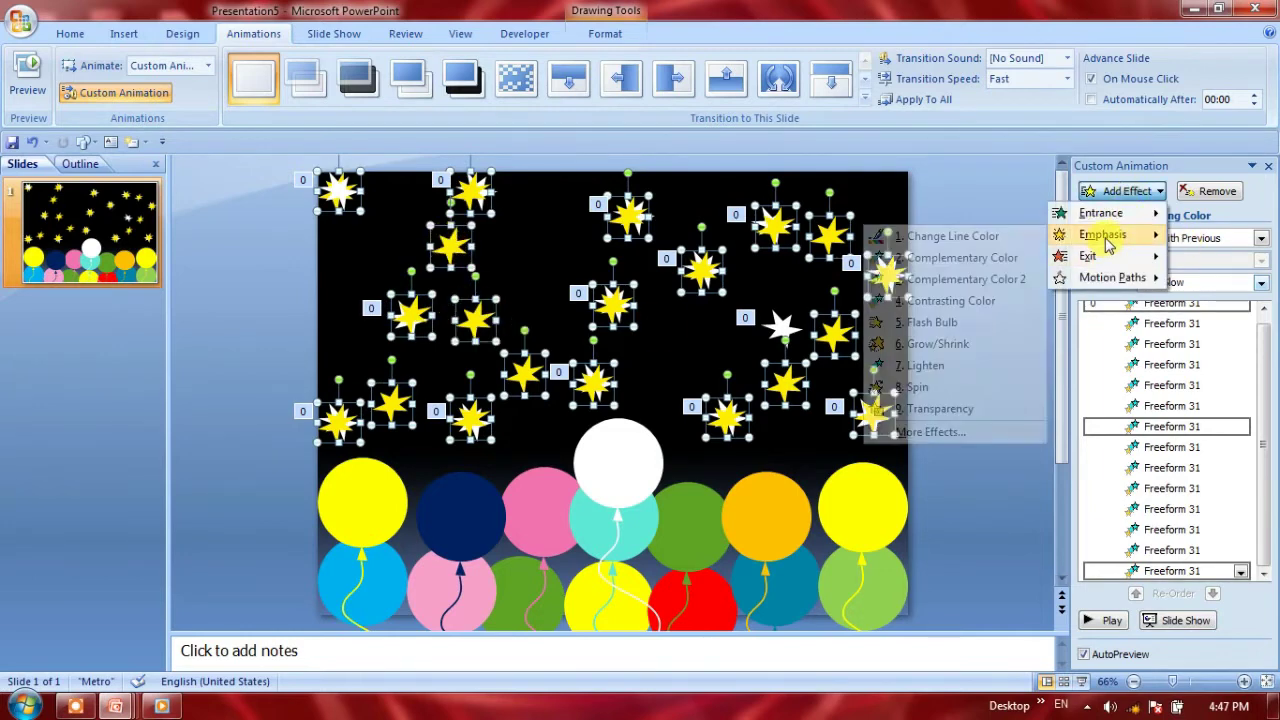
click(940, 301)
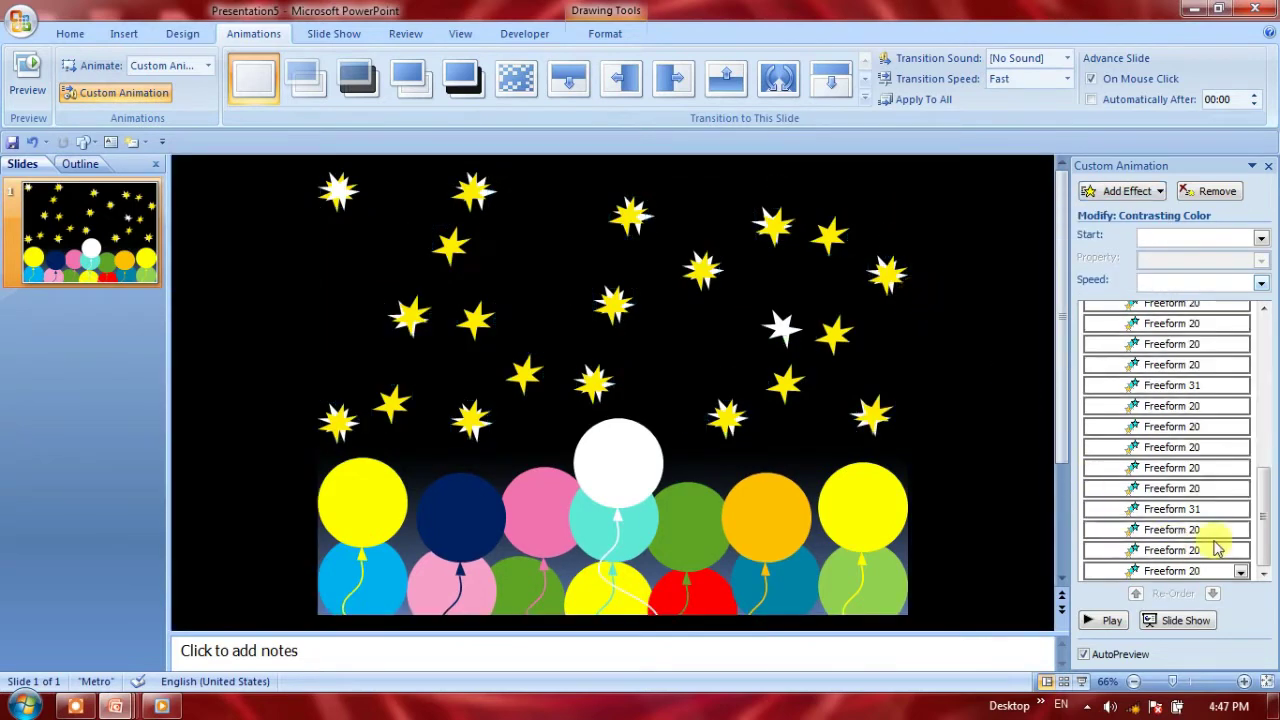
Set the stars' Contrasting Color timing to Start With Previous and Repeat Until End of Slide
click(1241, 573)
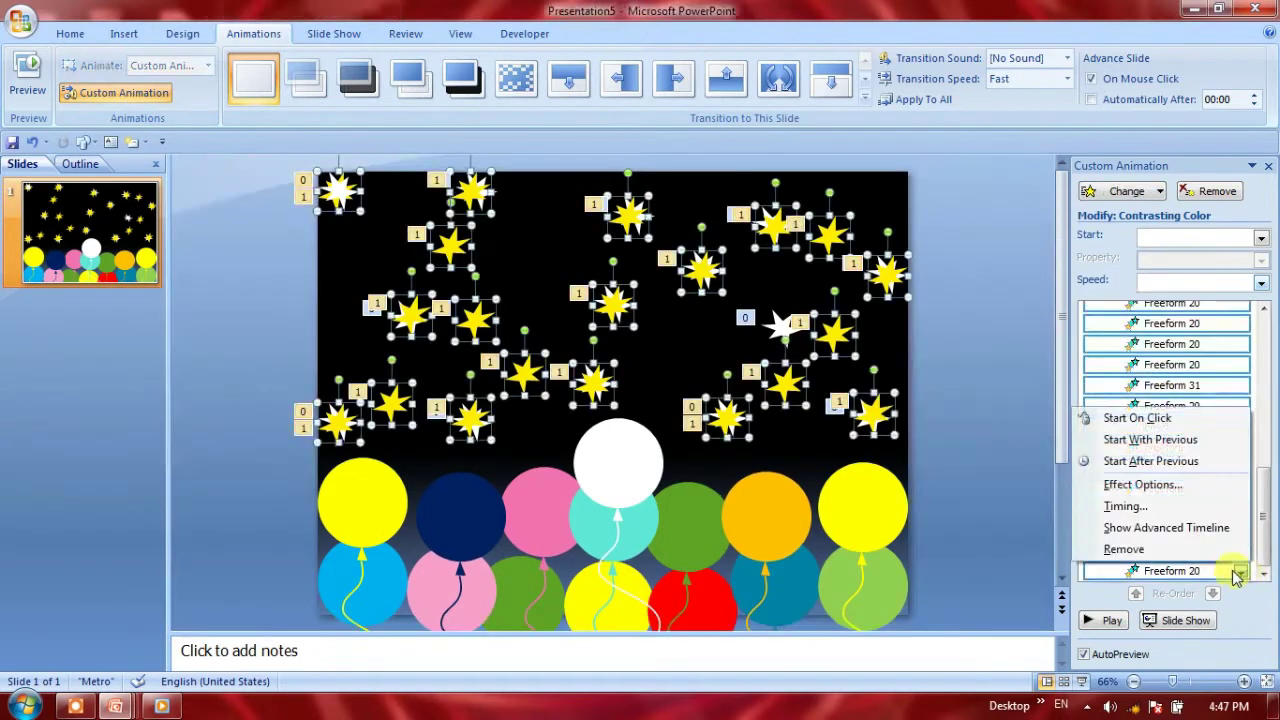
click(1133, 506)
click(445, 400)
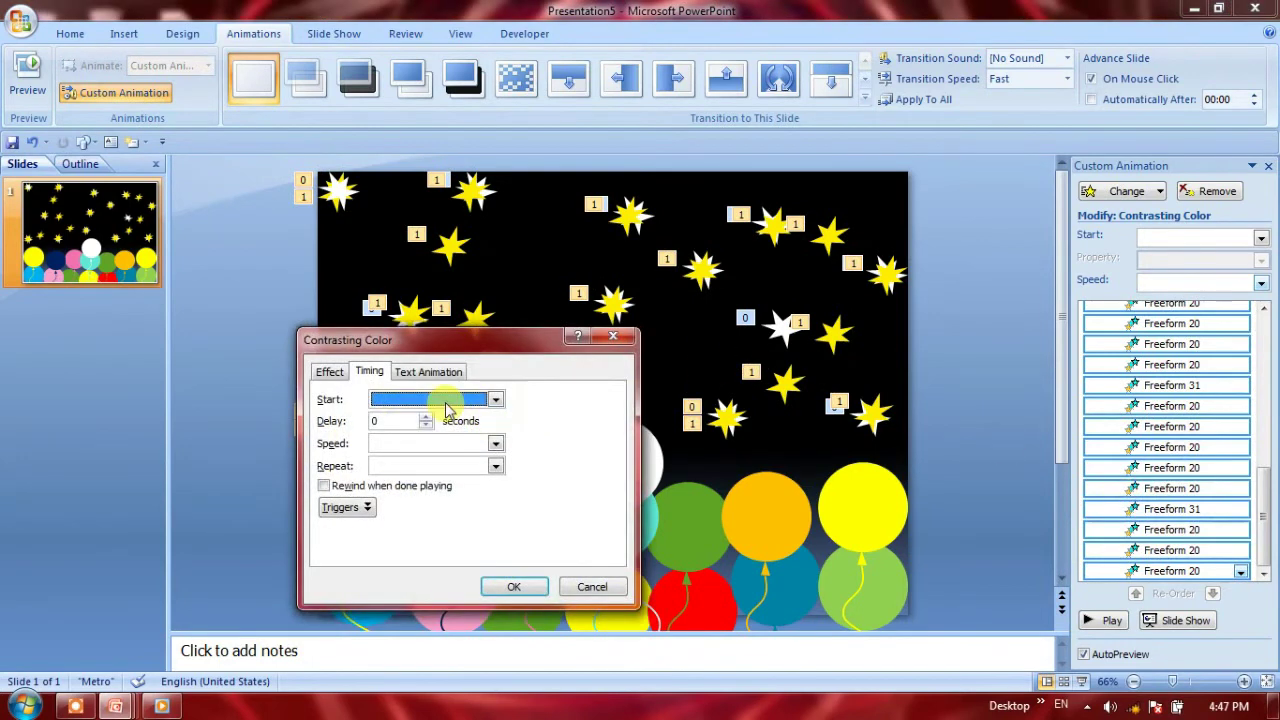
click(455, 437)
click(495, 466)
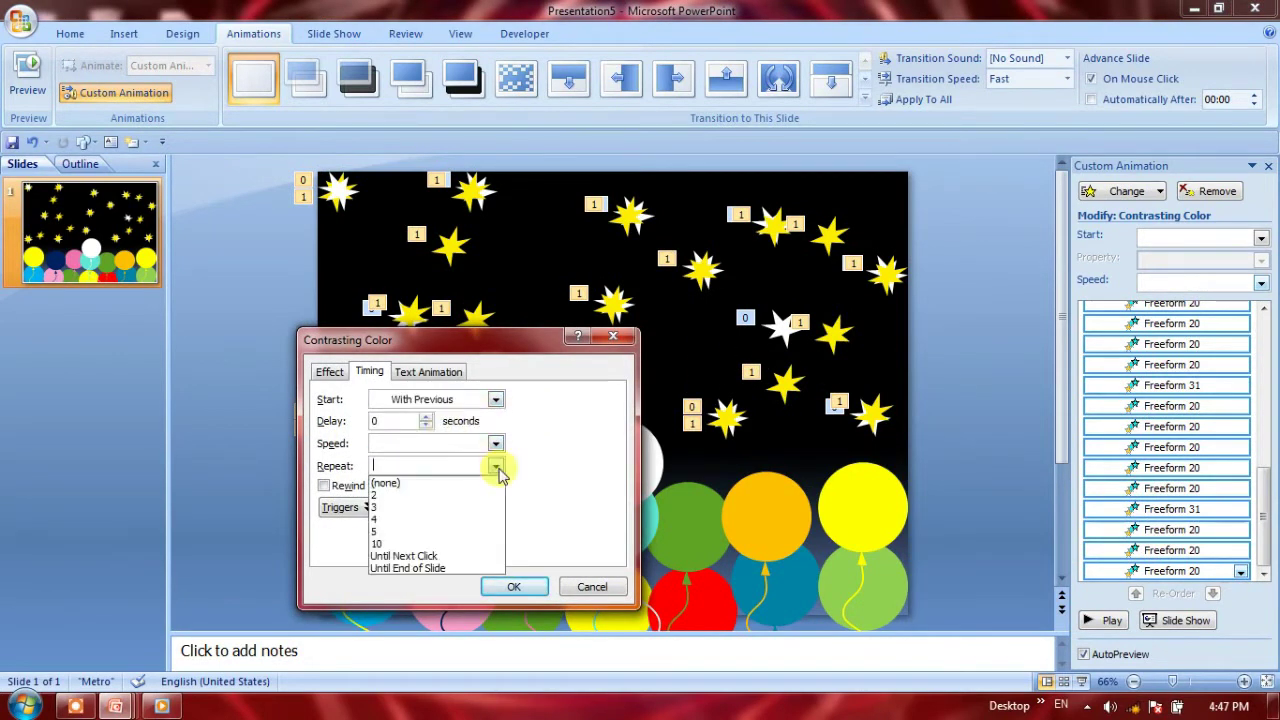
click(478, 572)
click(508, 587)
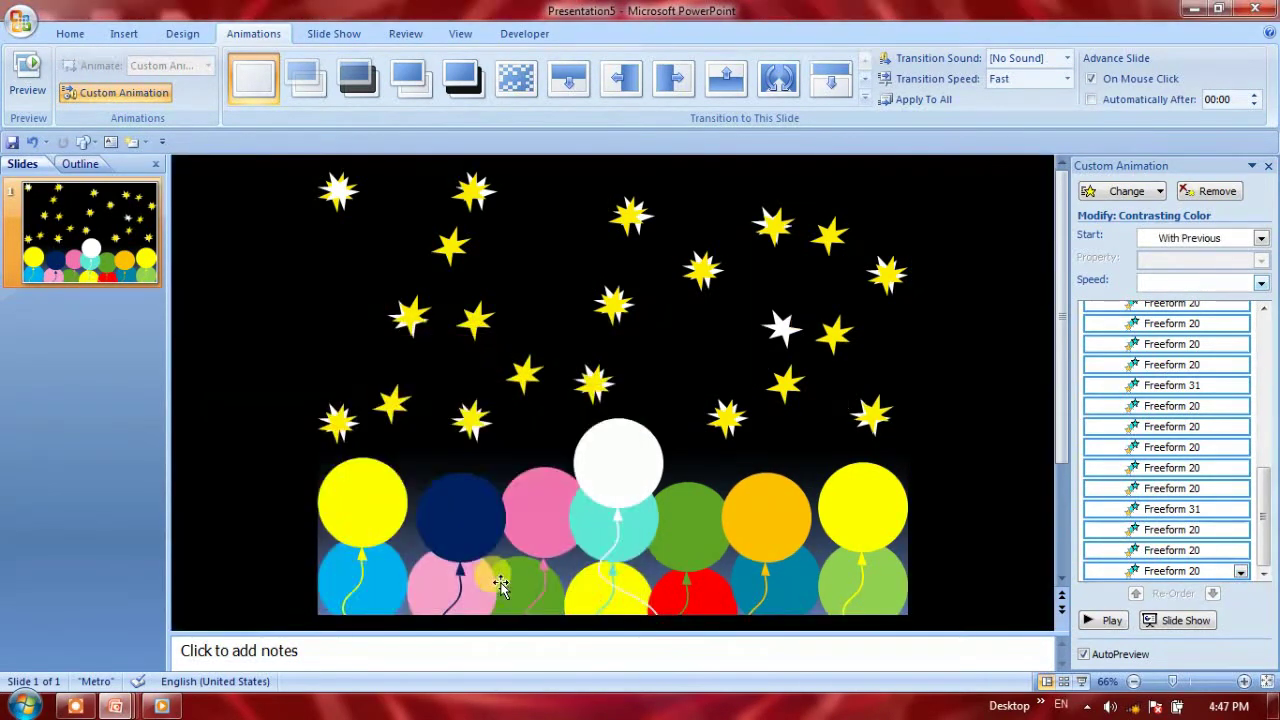
Change the stars' colour-change speed to Very Slow
click(1252, 283)
click(1222, 300)
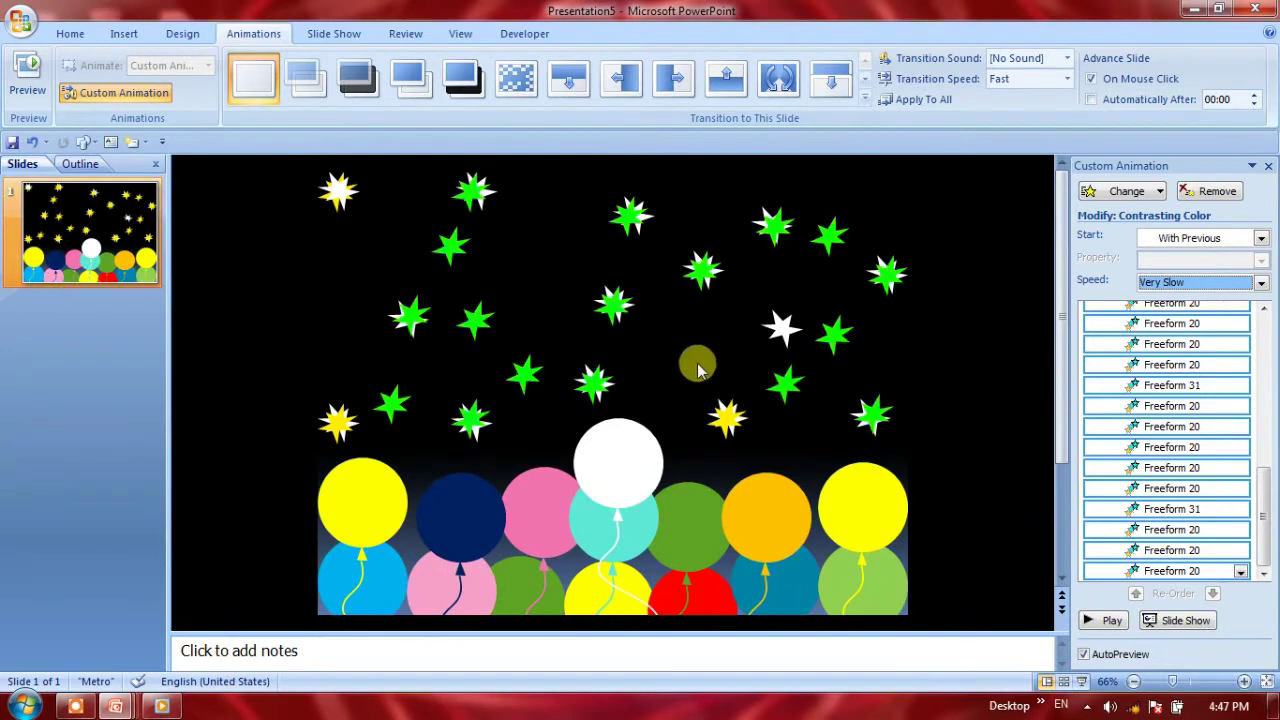
click(362, 506)
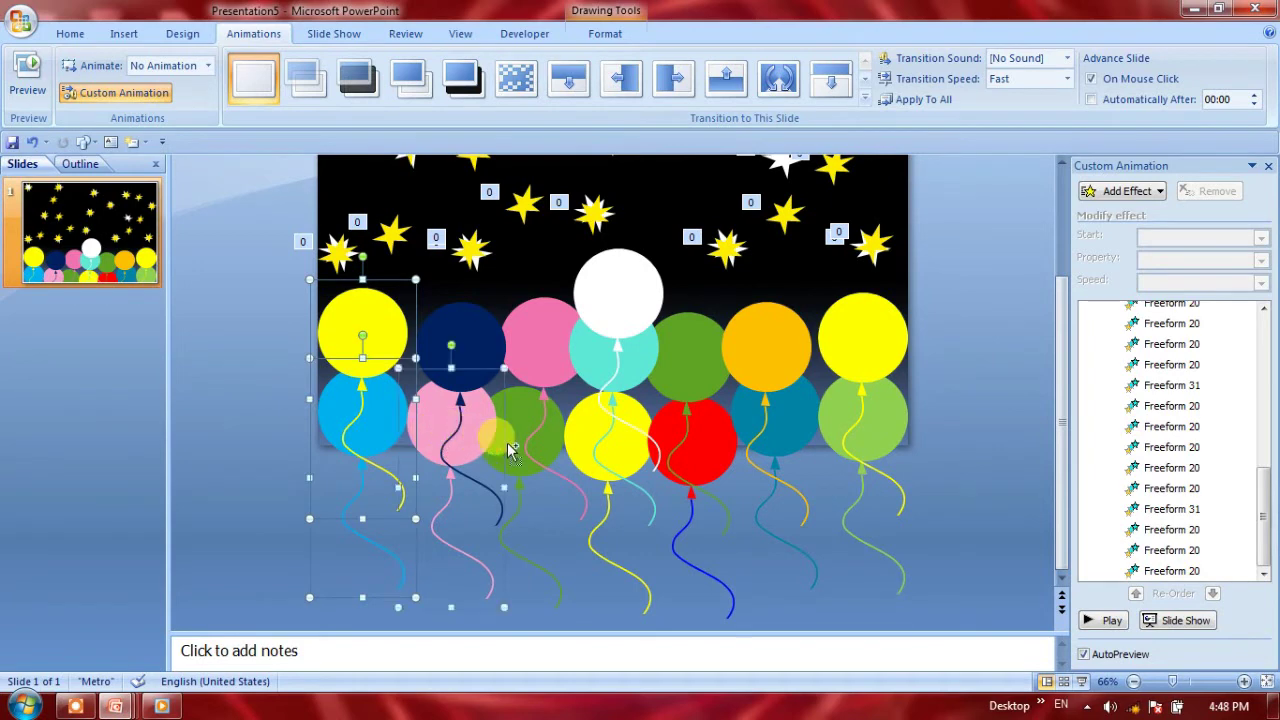
Add the lower balloon groups plus the orange, white, pink and navy balloons to the selection
shift+click(690, 440)
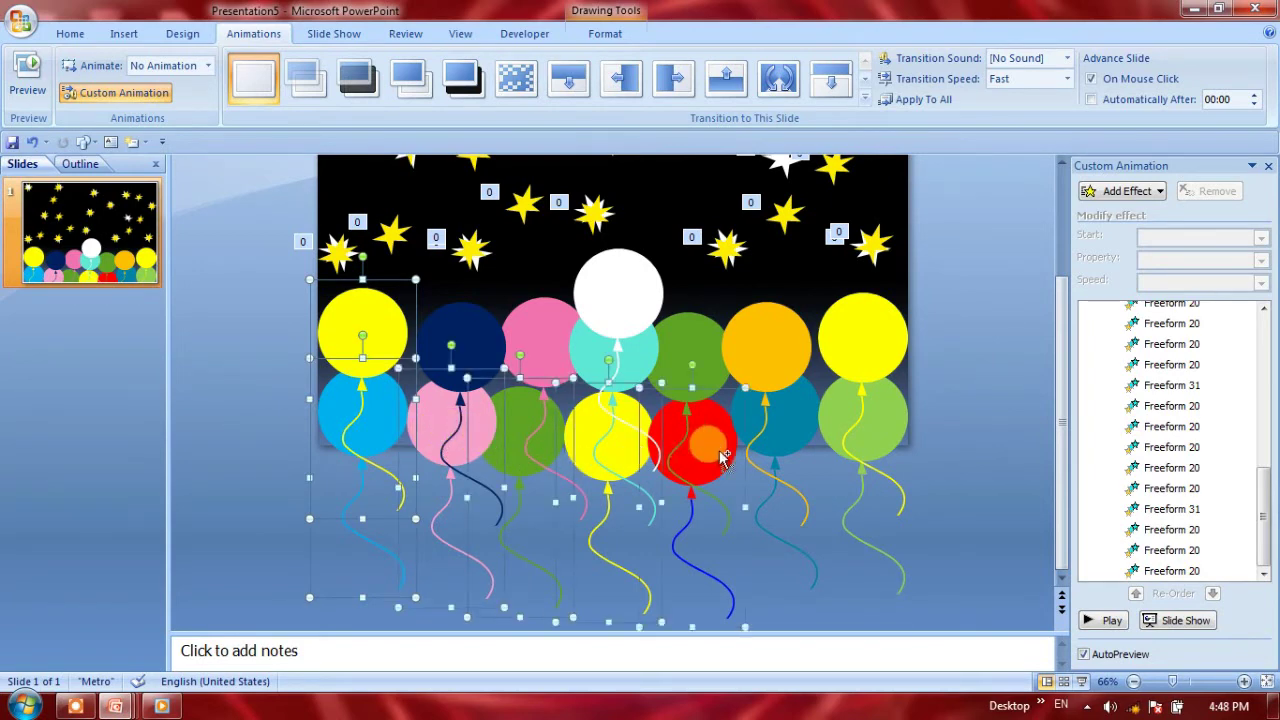
shift+click(778, 425)
shift+click(865, 420)
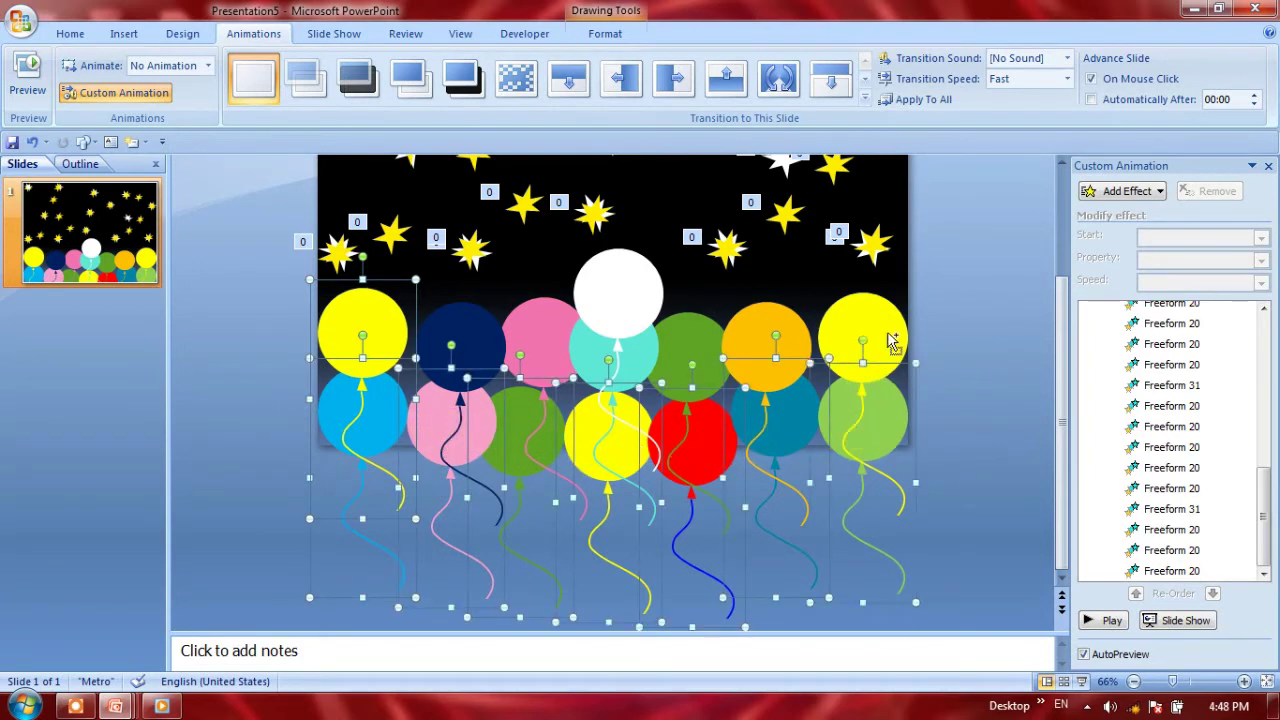
shift+click(786, 320)
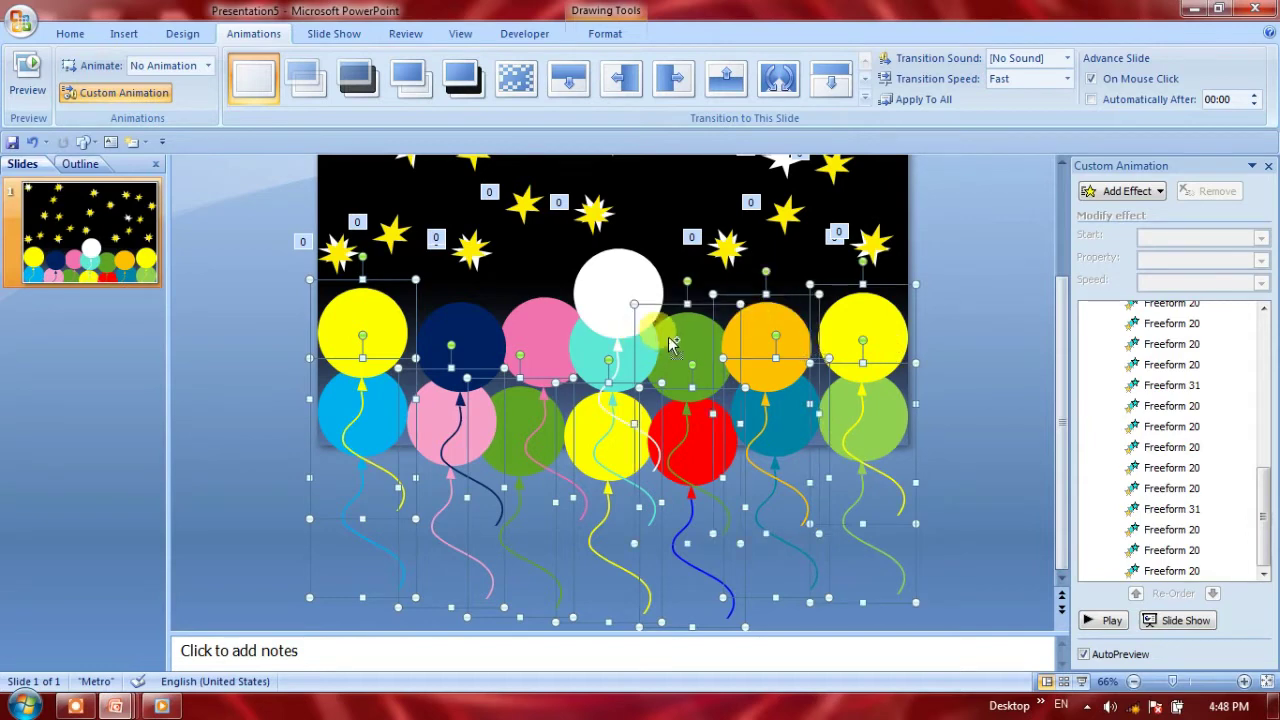
shift+click(588, 342)
shift+click(540, 348)
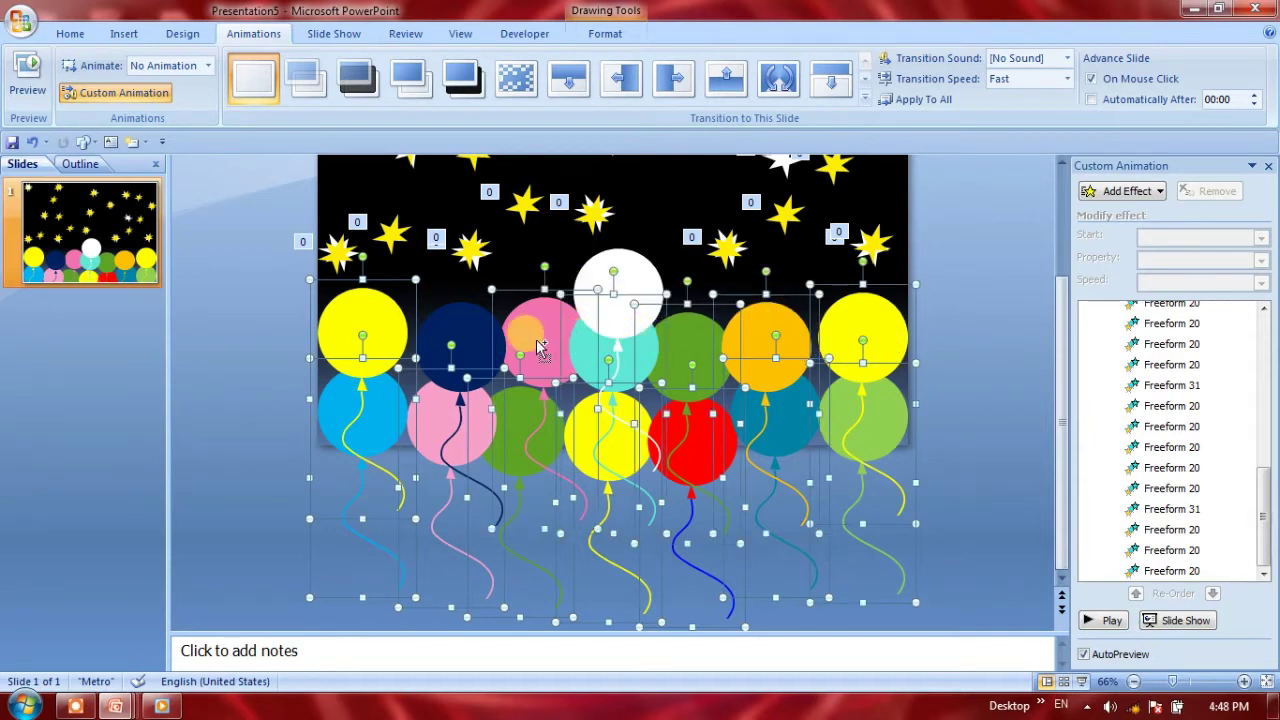
shift+click(456, 340)
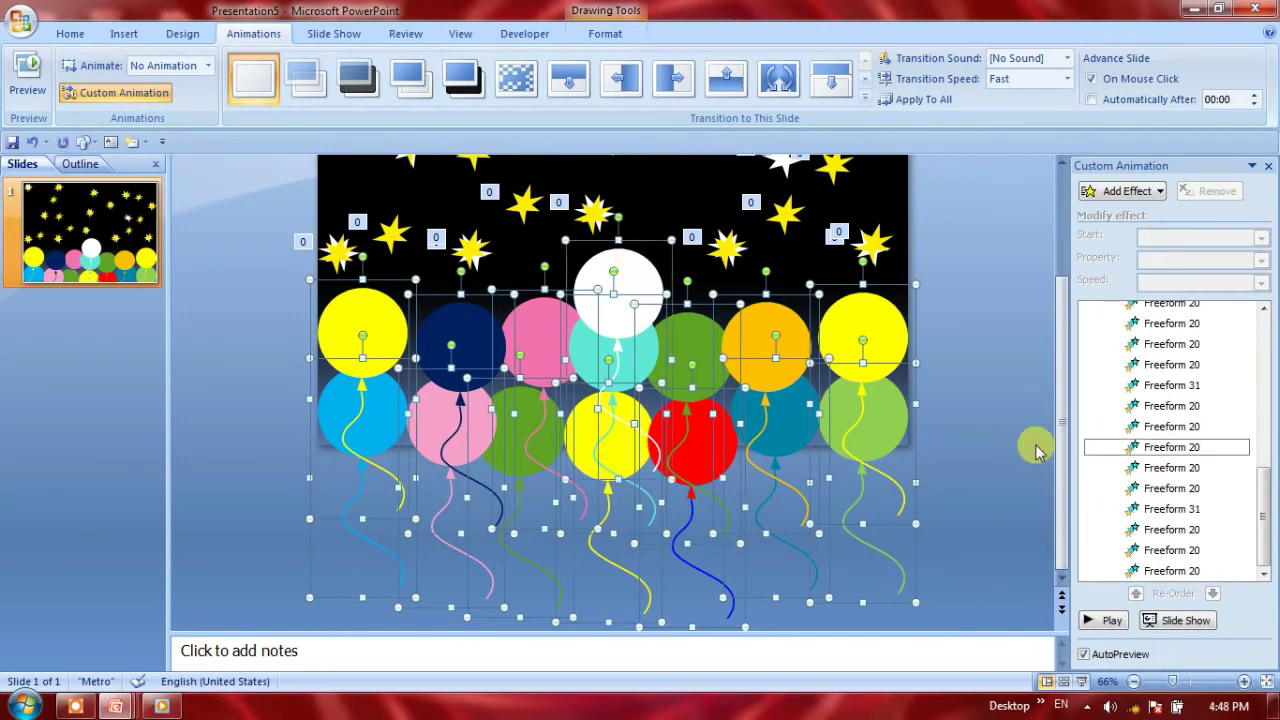
Give the selected balloons an Up motion path at Very Slow speed
click(1138, 194)
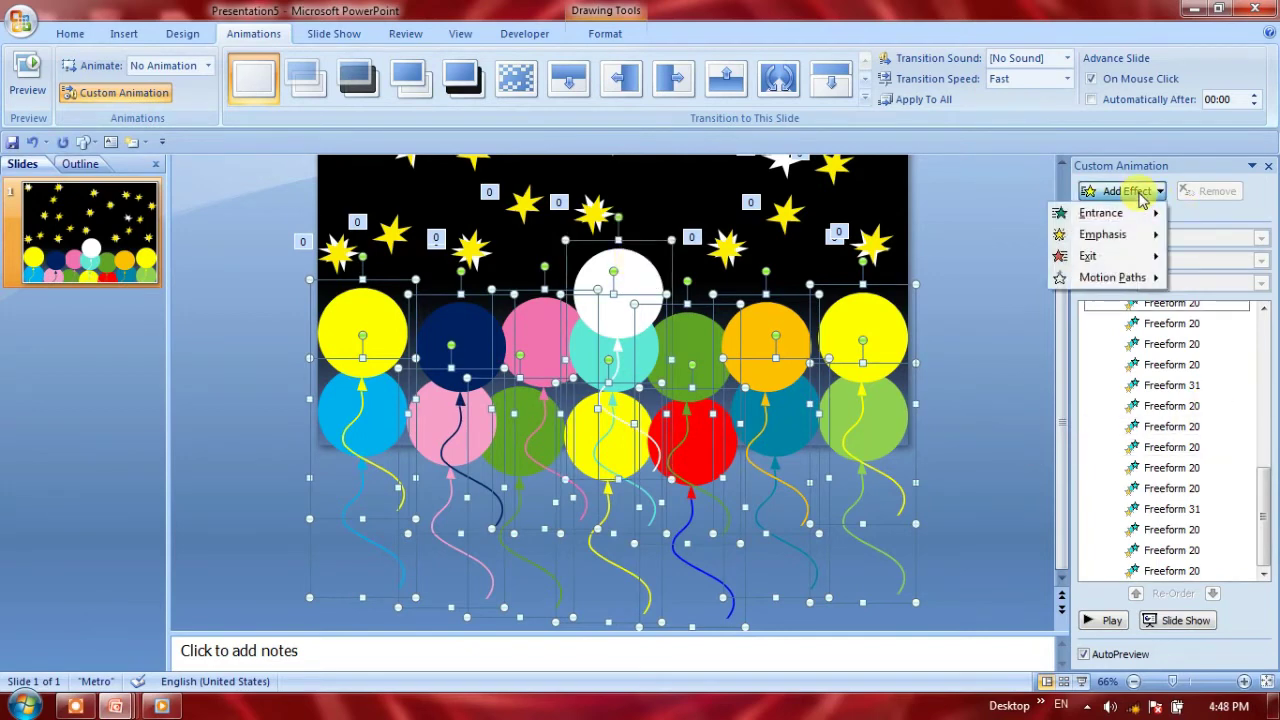
mouse_move(1138, 277)
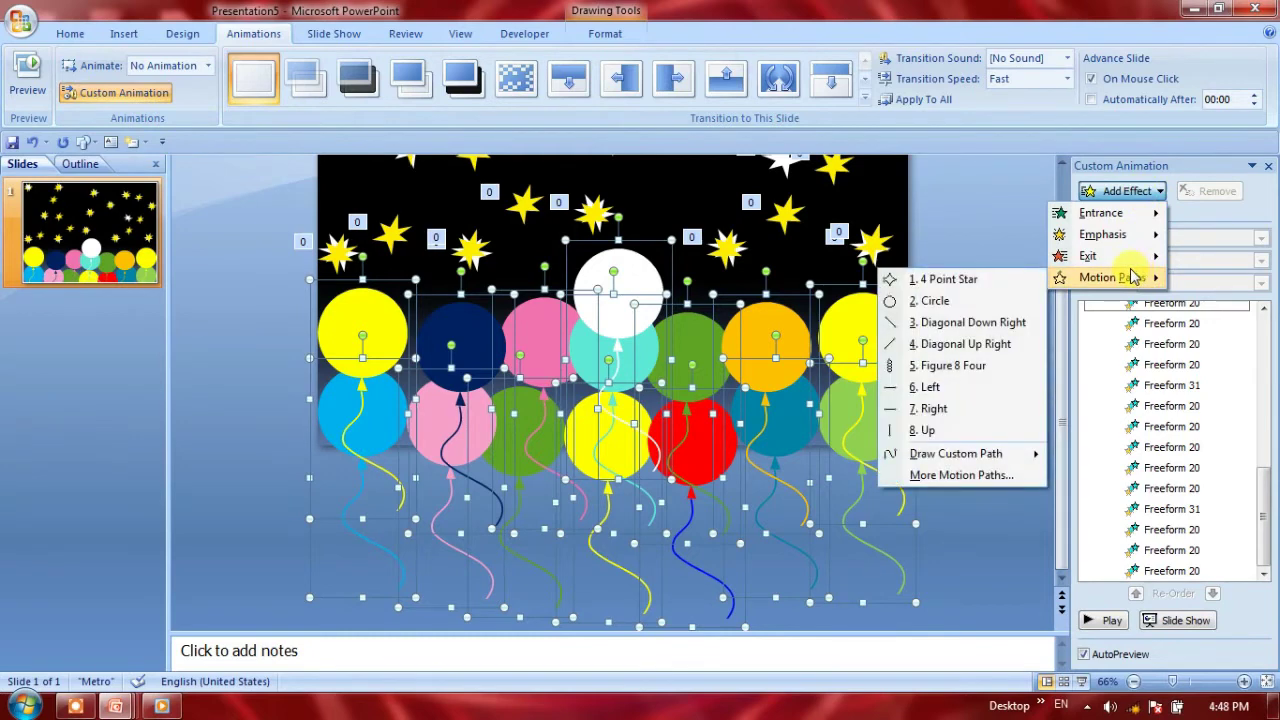
click(932, 430)
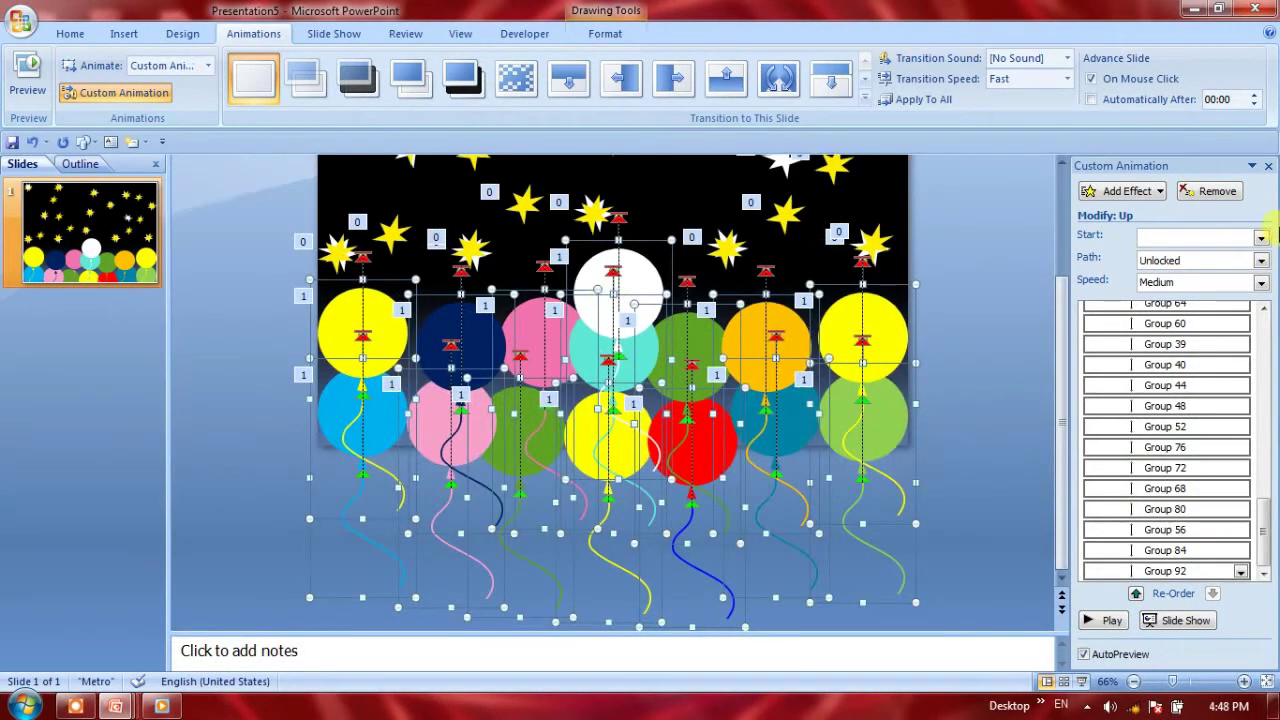
click(1168, 286)
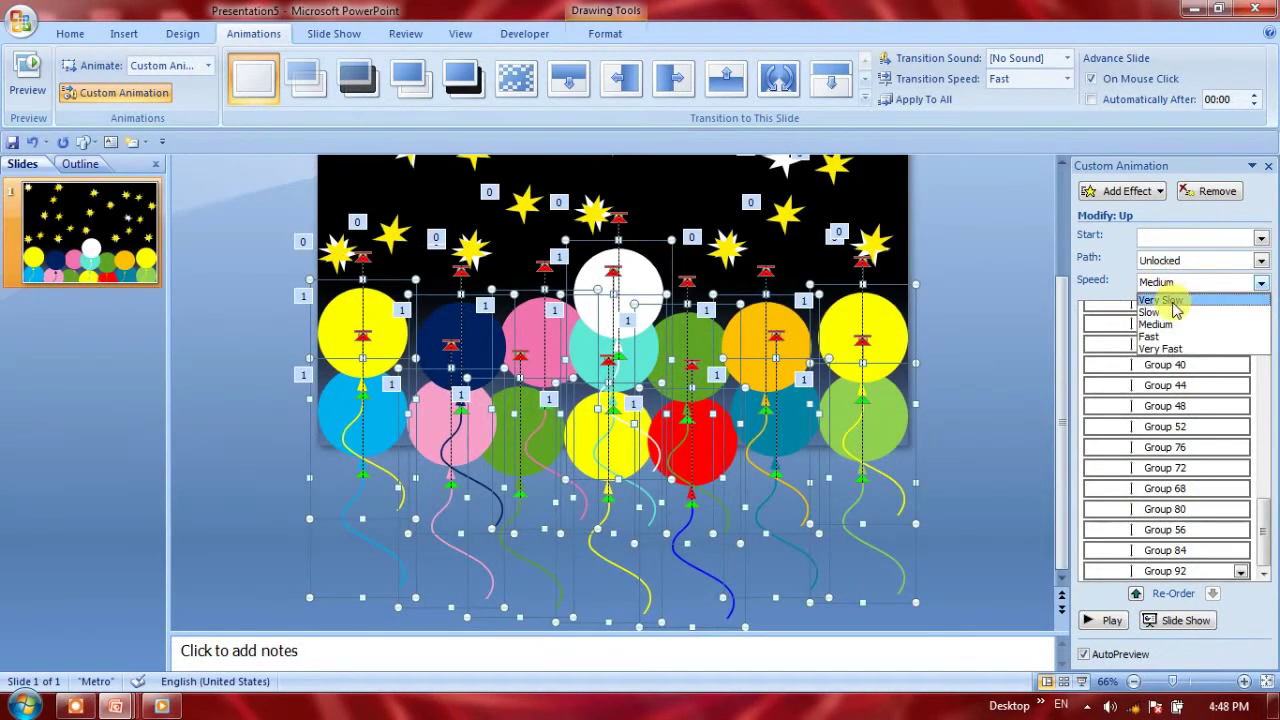
click(1160, 300)
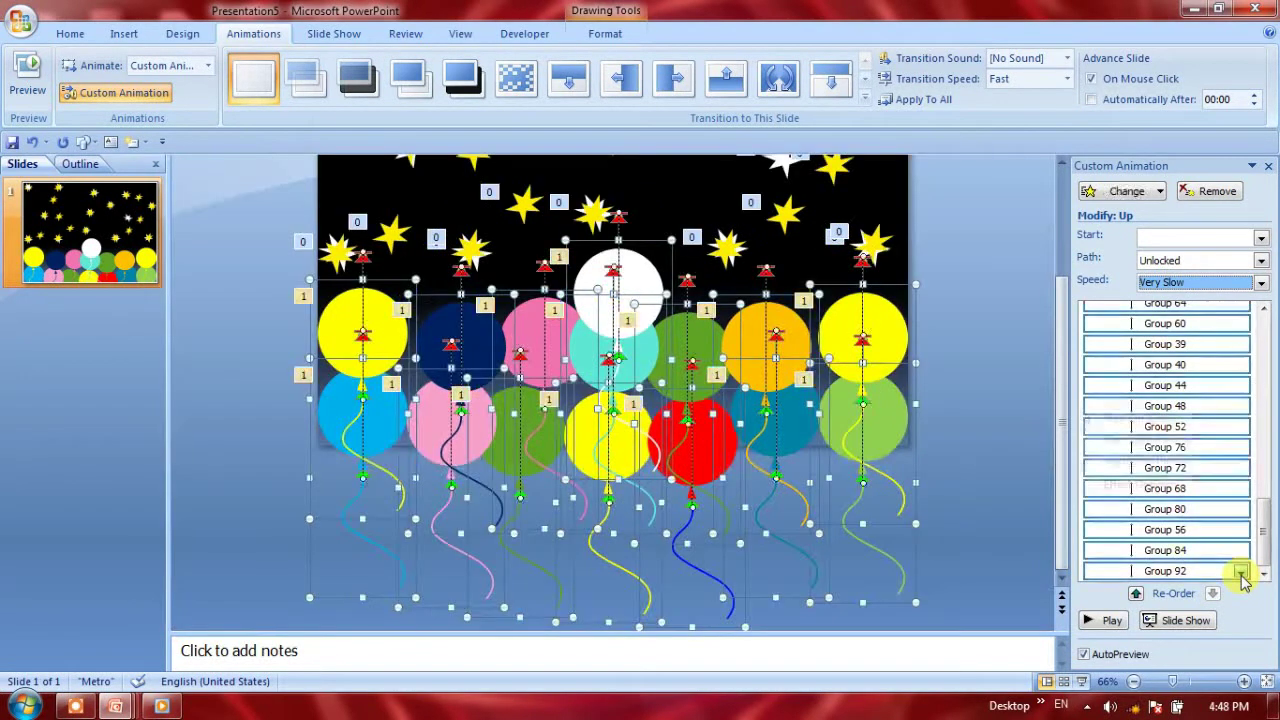
click(1240, 572)
Set the Up path's timing to Start With Previous and Repeat Until End of Slide
click(1122, 506)
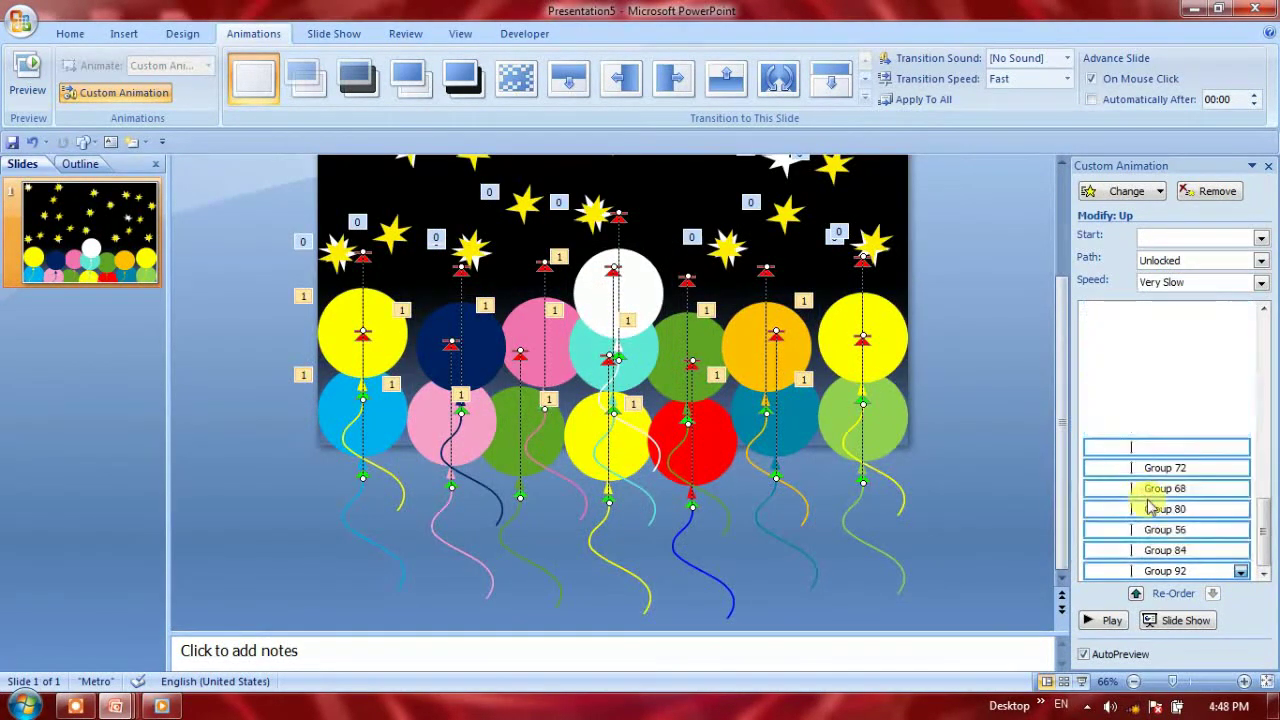
click(455, 391)
click(460, 426)
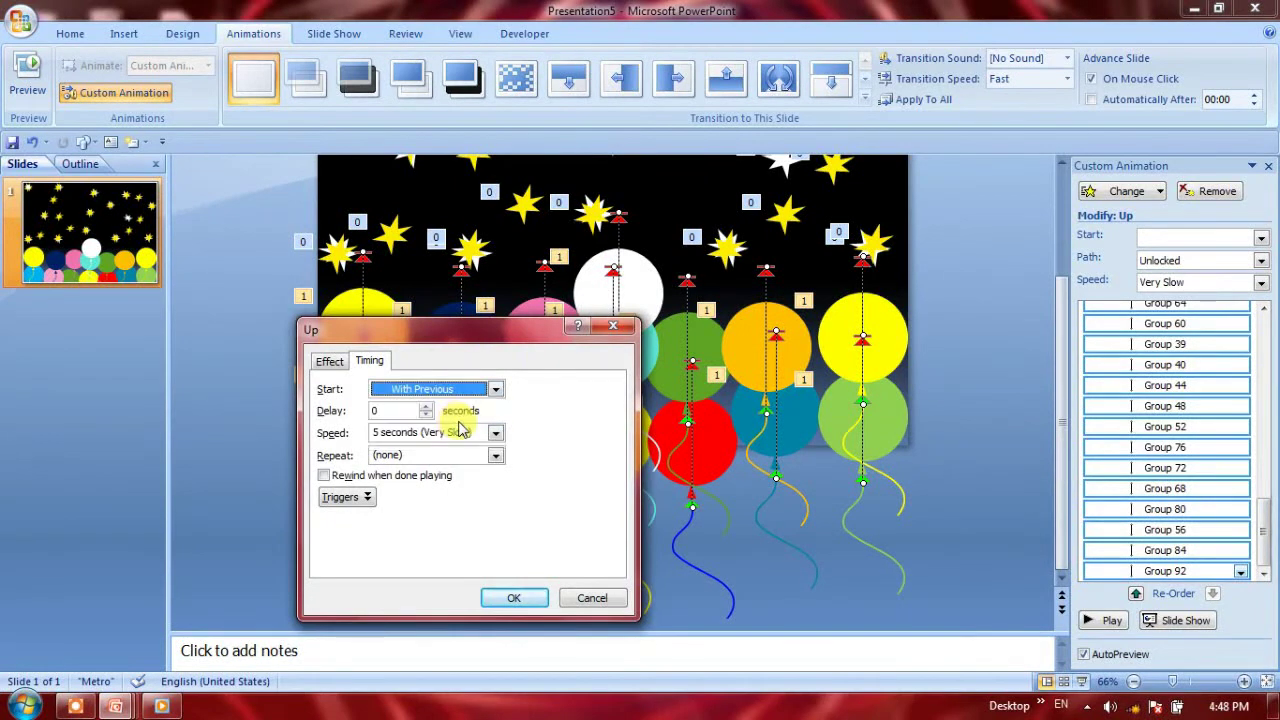
click(496, 455)
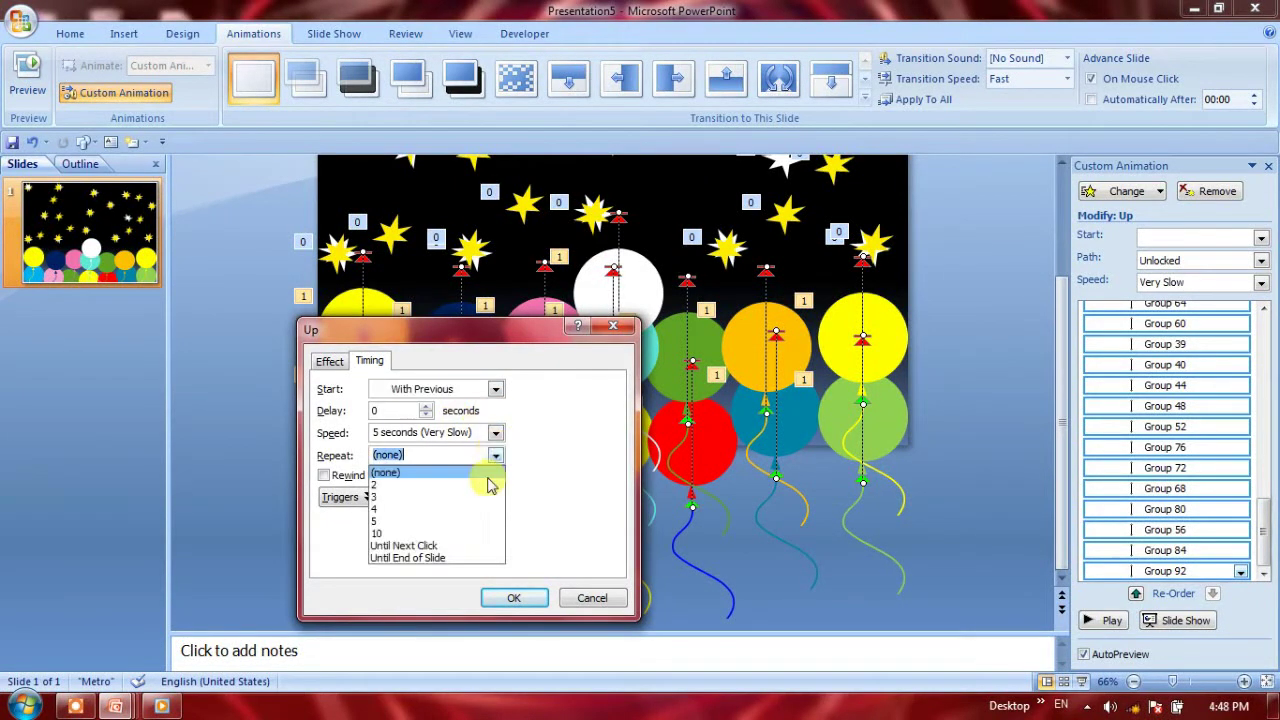
click(489, 560)
click(511, 598)
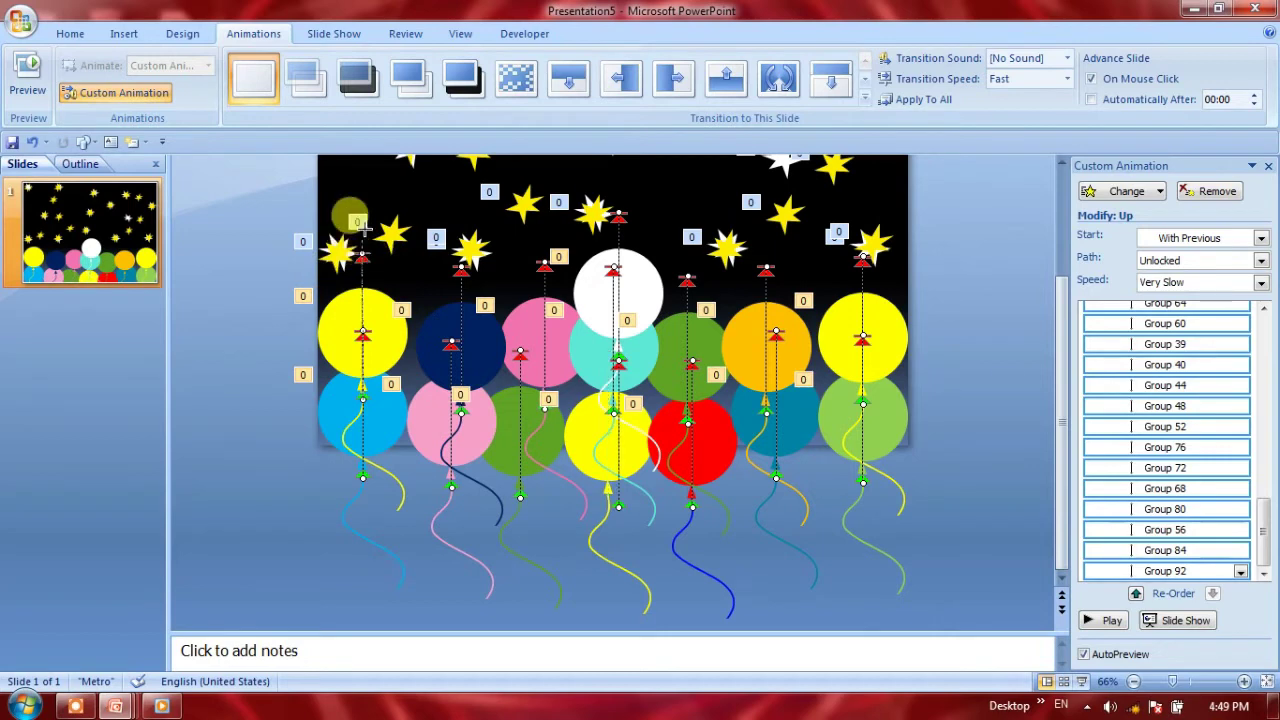
Stretch the first upper-row balloons' rising paths up beyond the slide's top edge
scroll(343, 171, up, 3)
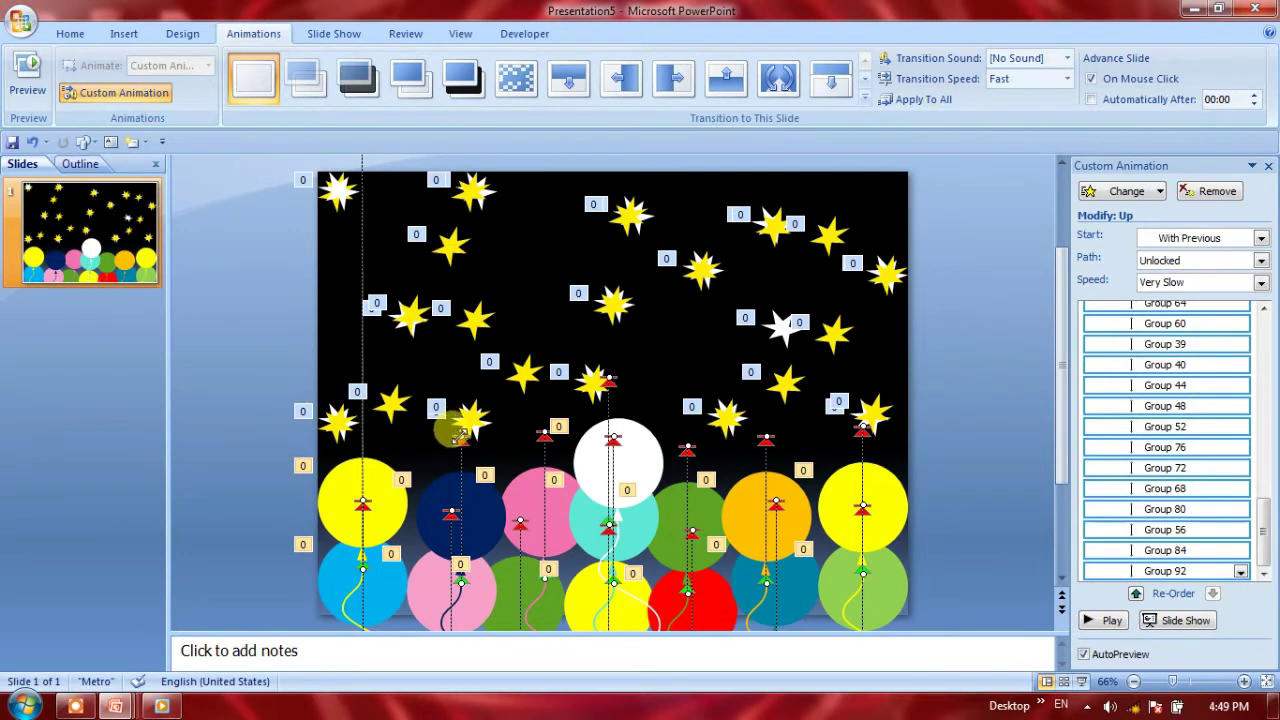
scroll(445, 300, up, 3)
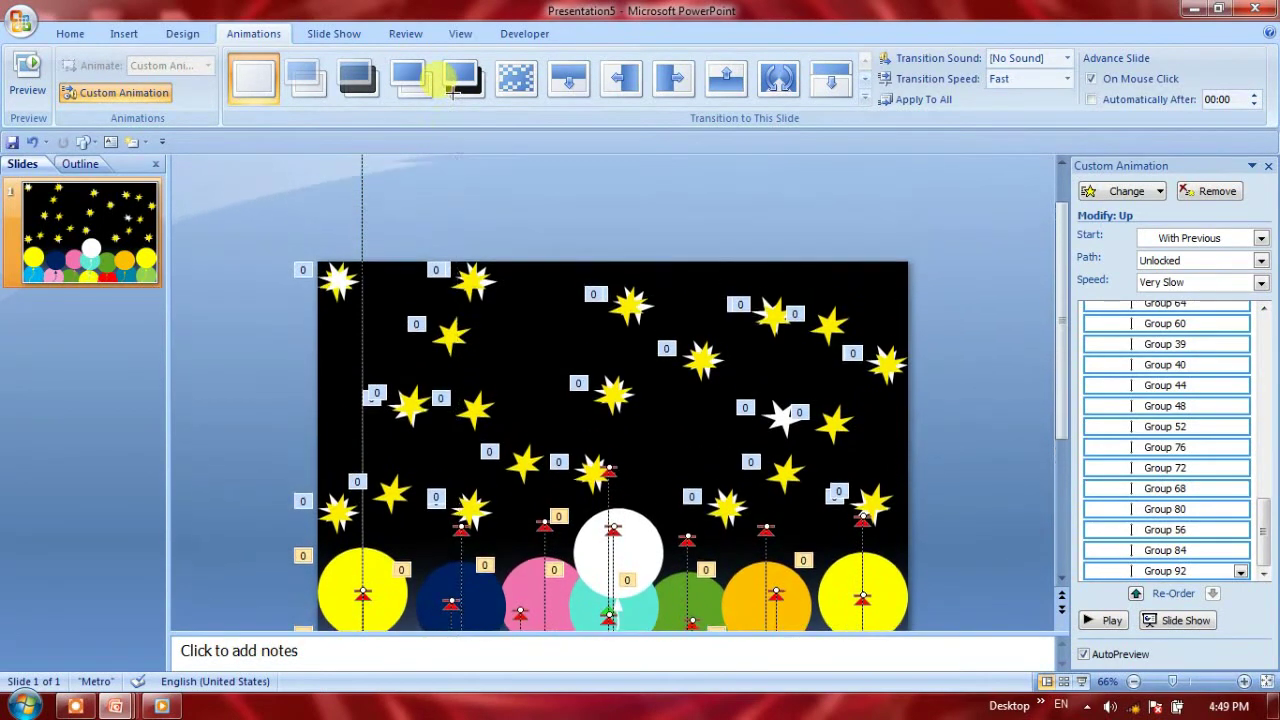
click(548, 550)
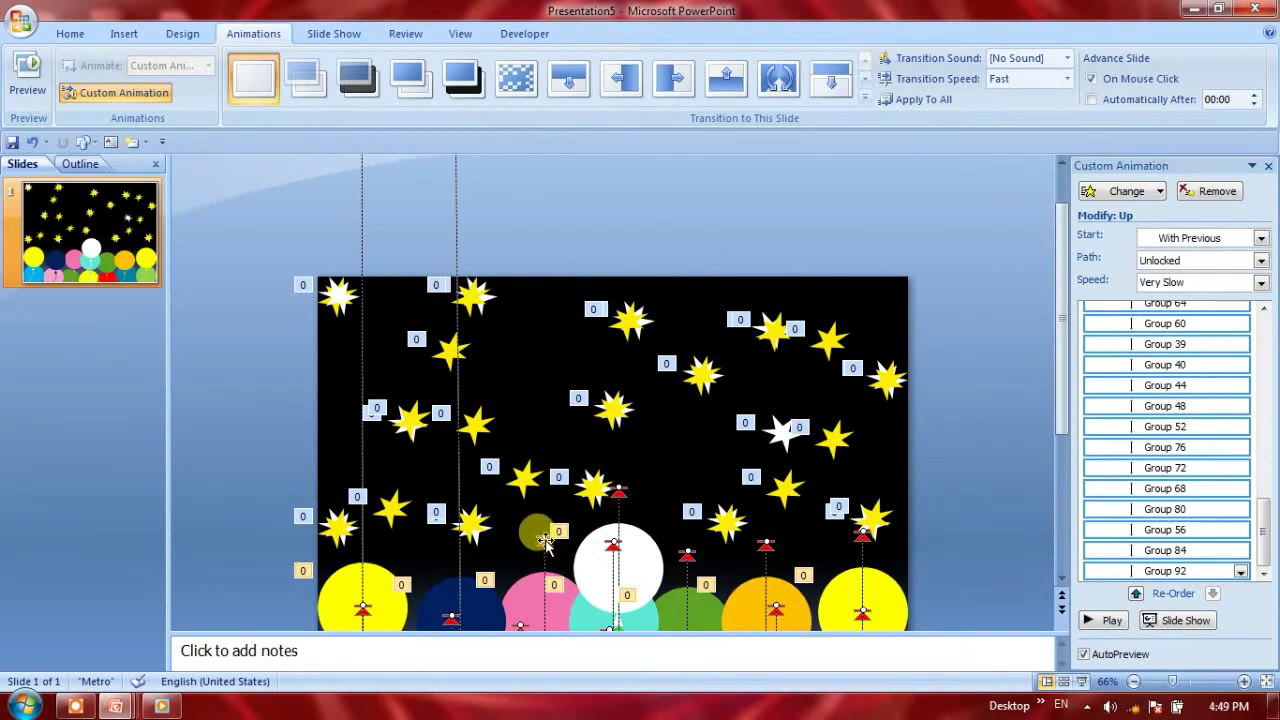
drag(540, 537, 525, 133)
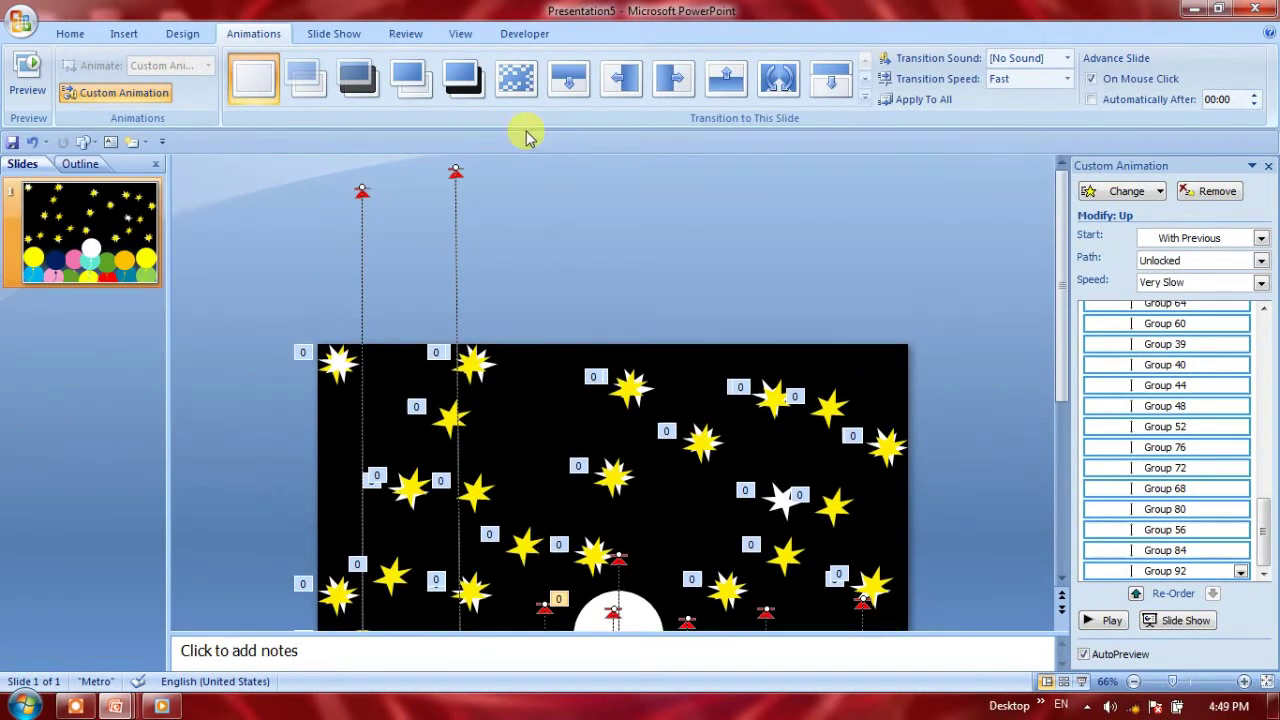
drag(618, 560, 636, 533)
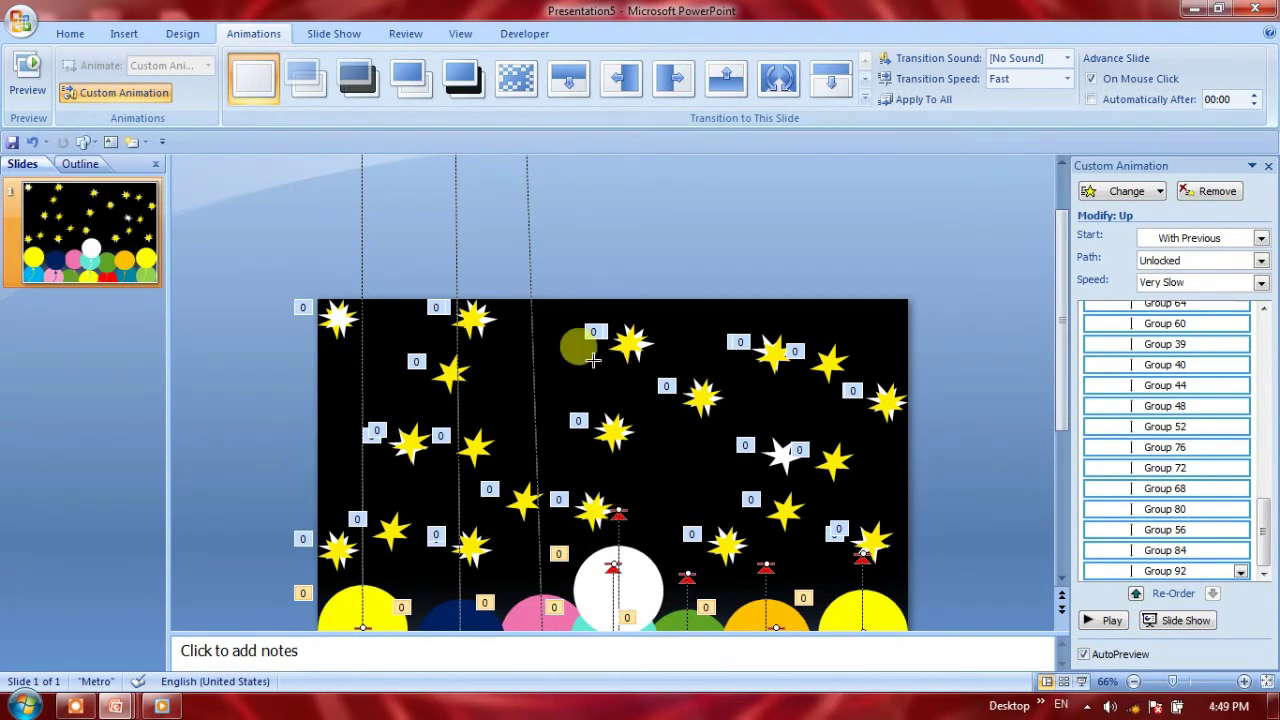
drag(613, 512, 608, 114)
mouse_move(660, 405)
mouse_down()
mouse_move(620, 617)
mouse_move(634, 131)
mouse_up()
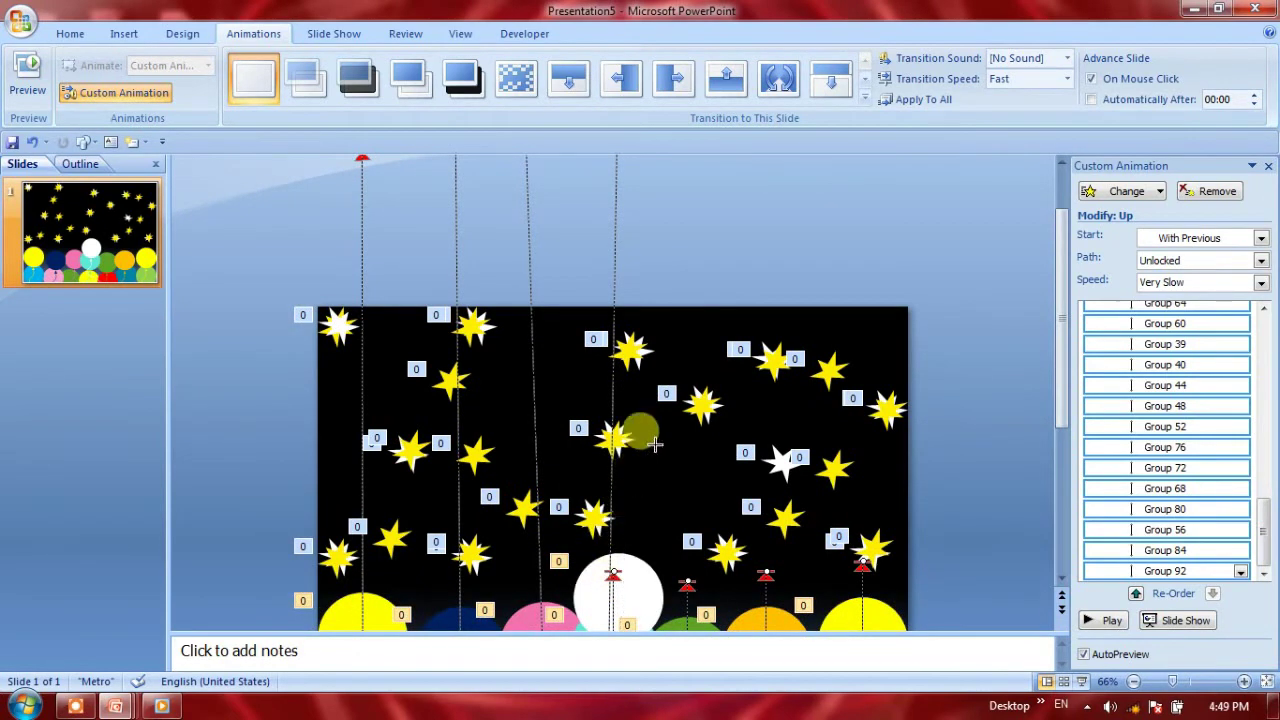
Lengthen the remaining upper-row balloon paths so they also end above the slide
click(716, 458)
drag(716, 458, 675, 524)
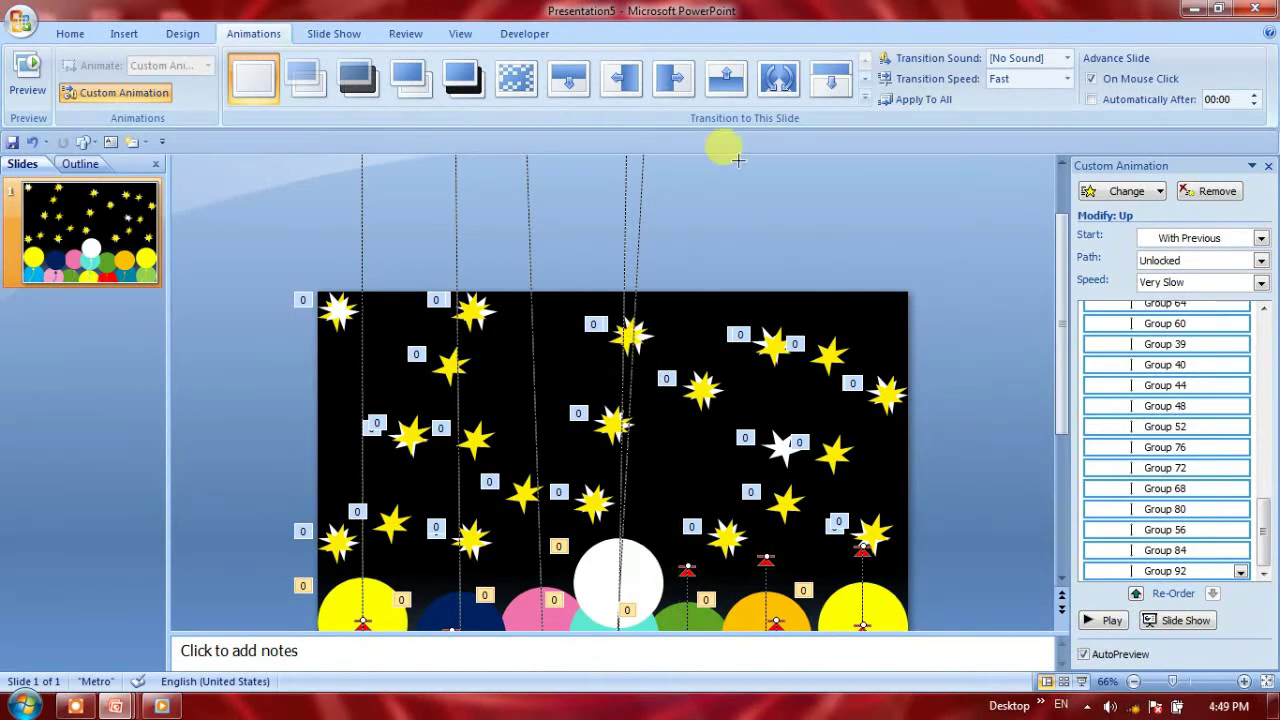
drag(675, 524, 705, 115)
click(775, 410)
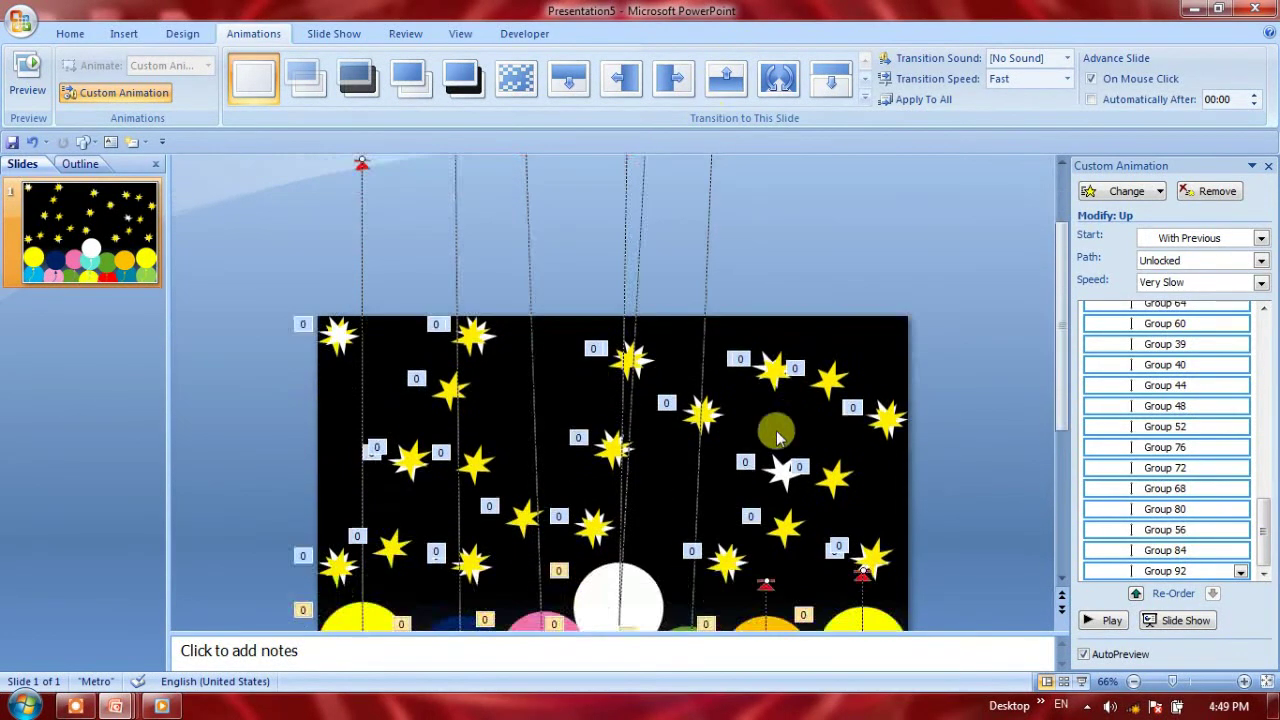
mouse_move(775, 410)
mouse_down()
mouse_move(741, 543)
mouse_move(766, 120)
mouse_up()
click(878, 445)
mouse_move(878, 445)
mouse_down()
mouse_move(880, 522)
mouse_move(880, 195)
mouse_up()
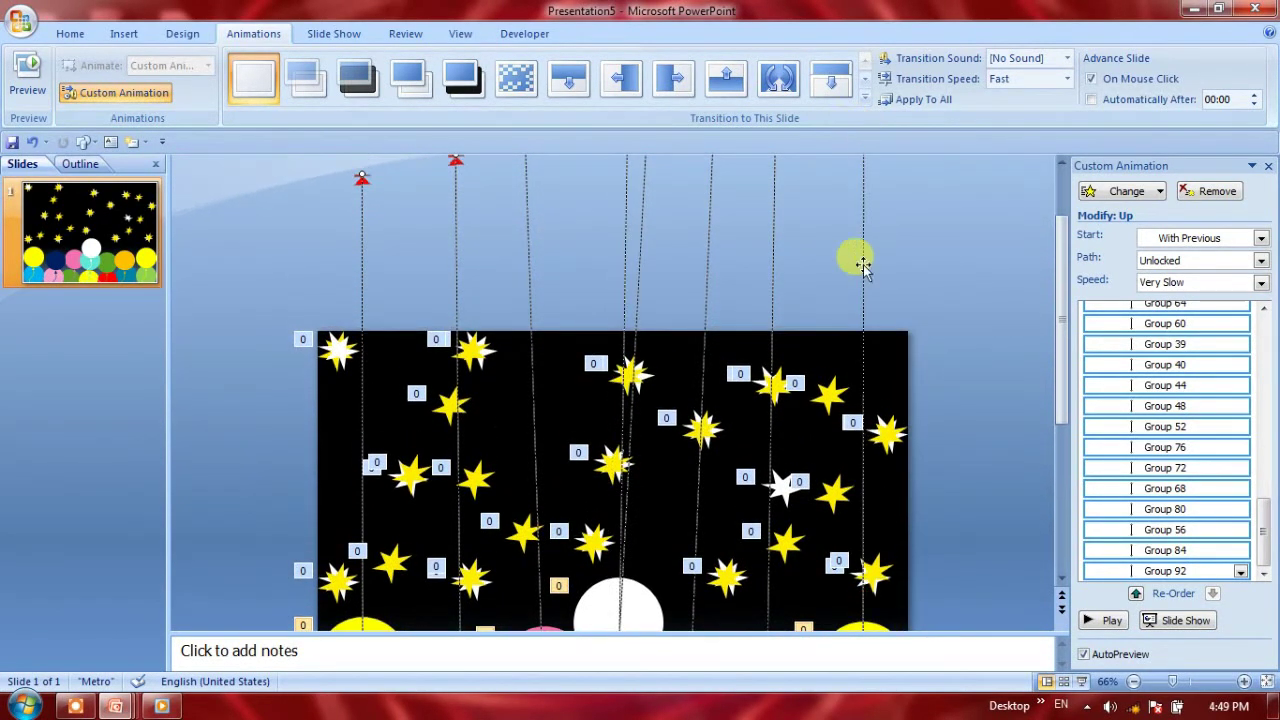
scroll(694, 346, down, 5)
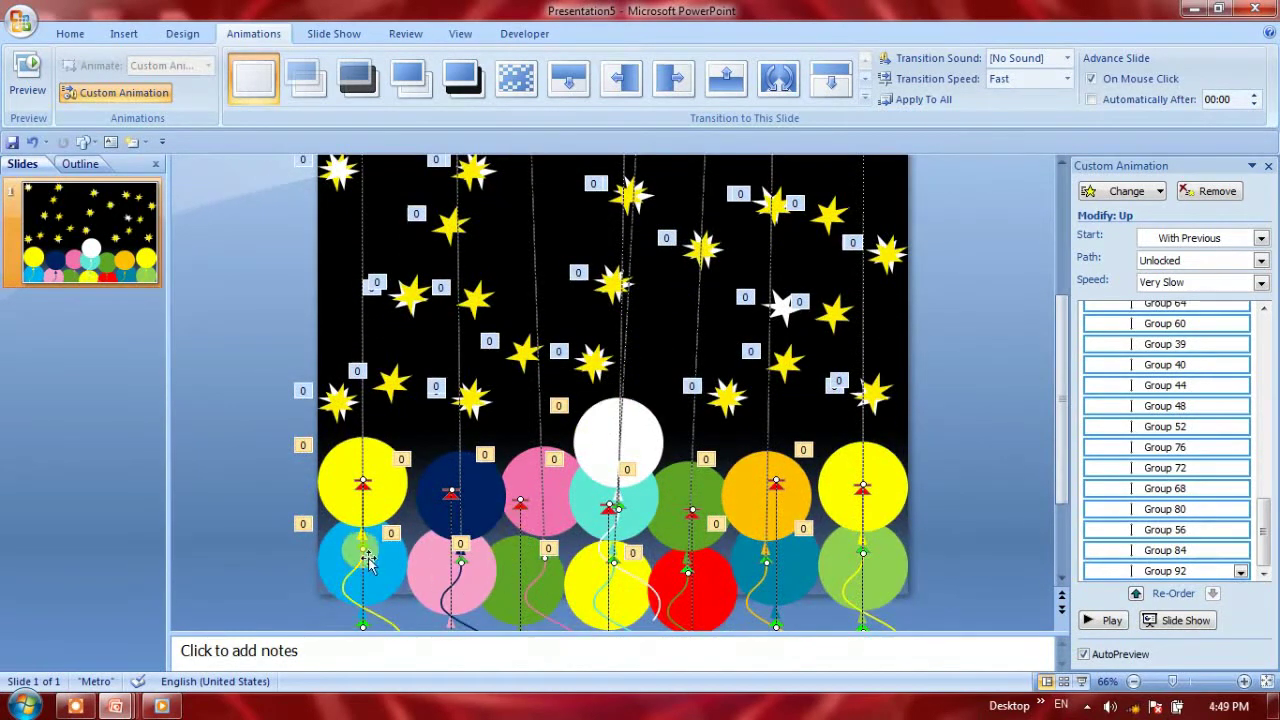
Reposition the blue lower-row balloon's path end and extend the navy balloon's path upward
click(389, 567)
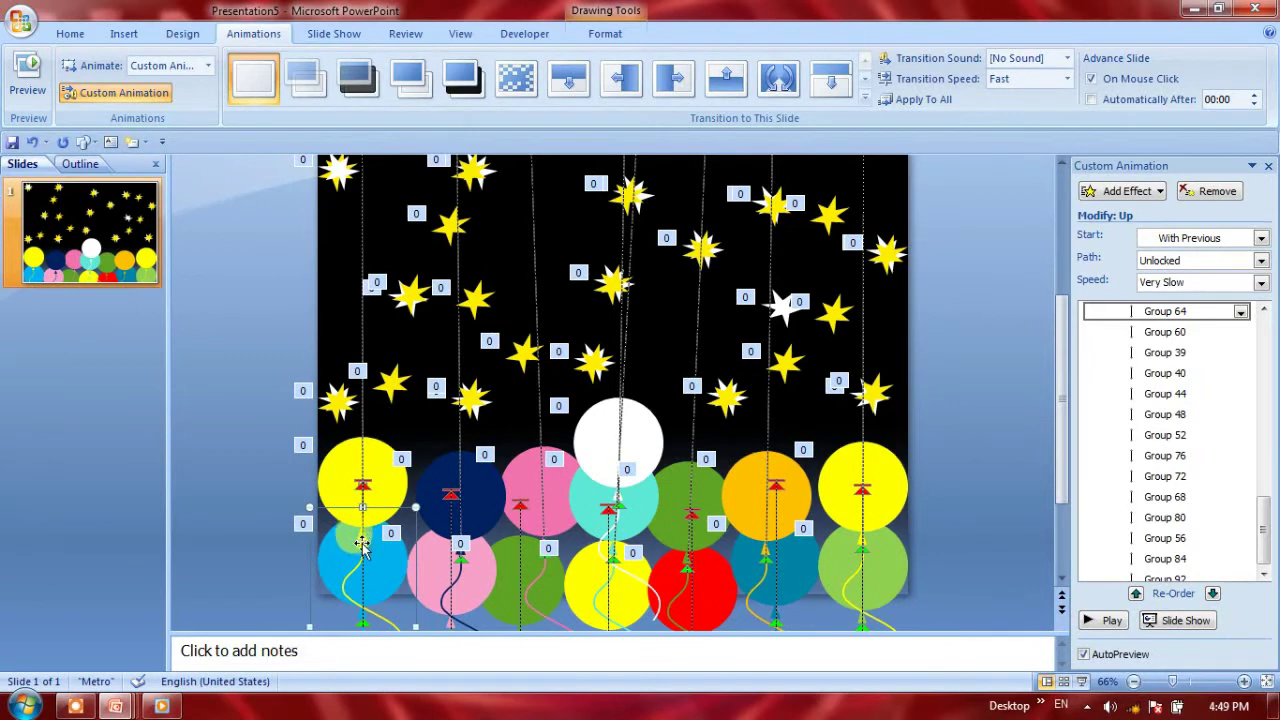
click(362, 544)
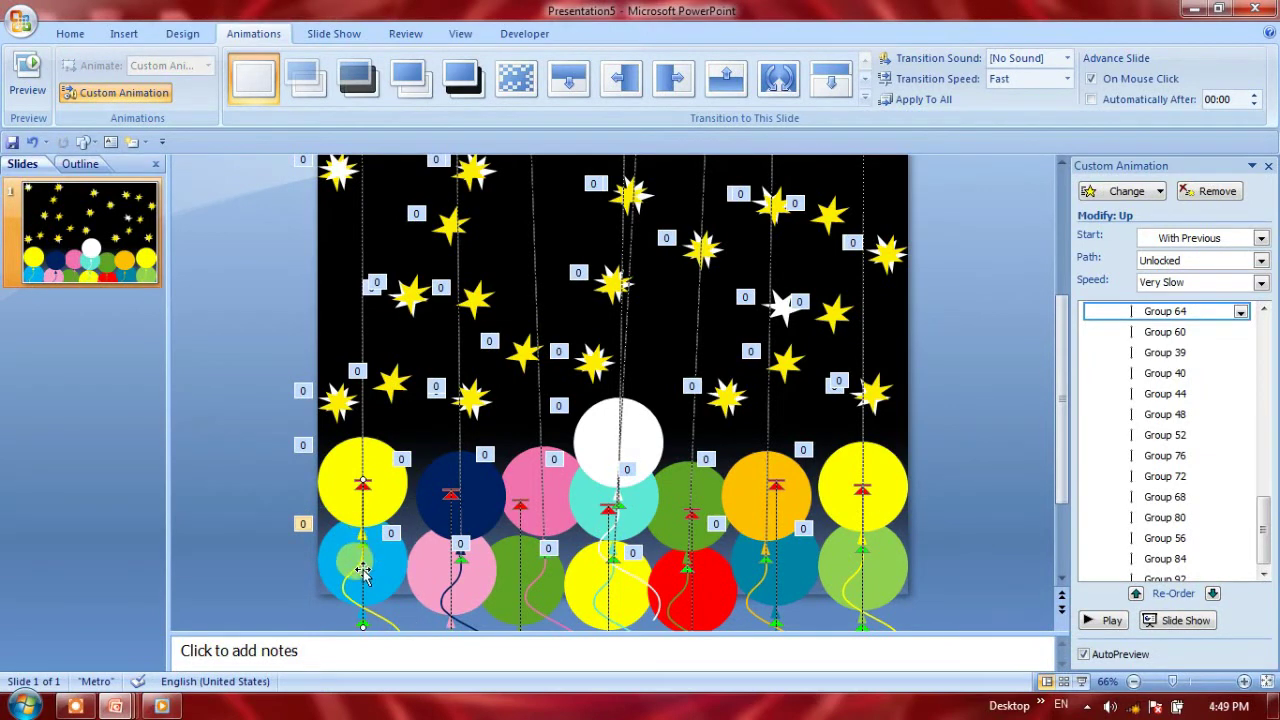
drag(362, 570, 363, 634)
mouse_move(369, 541)
mouse_down()
mouse_move(450, 565)
mouse_move(447, 490)
mouse_up()
click(452, 491)
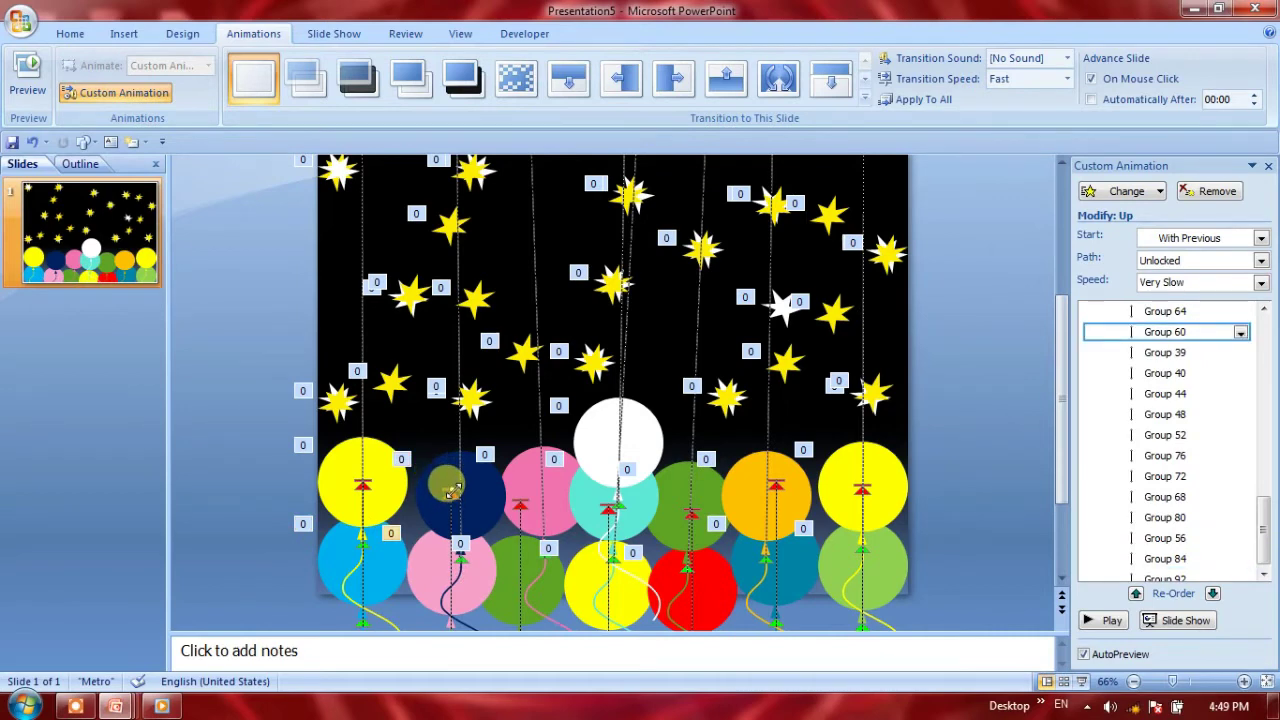
drag(449, 455, 425, 127)
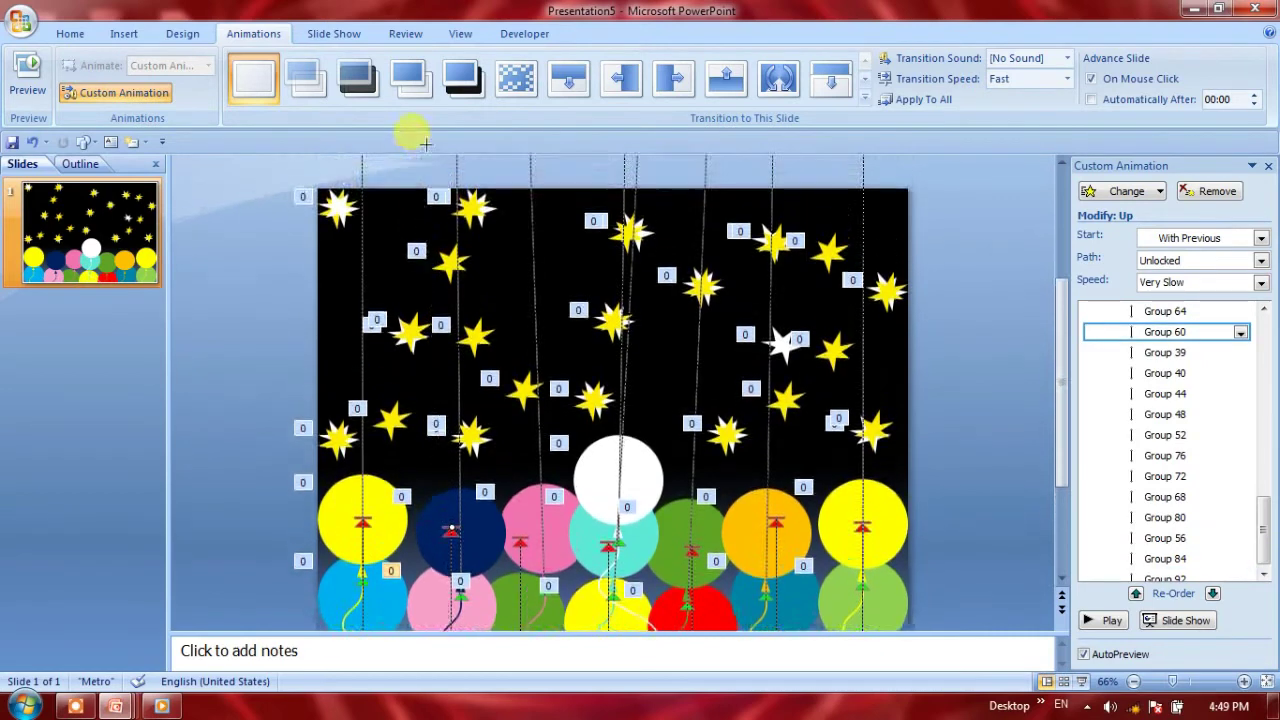
drag(425, 127, 540, 452)
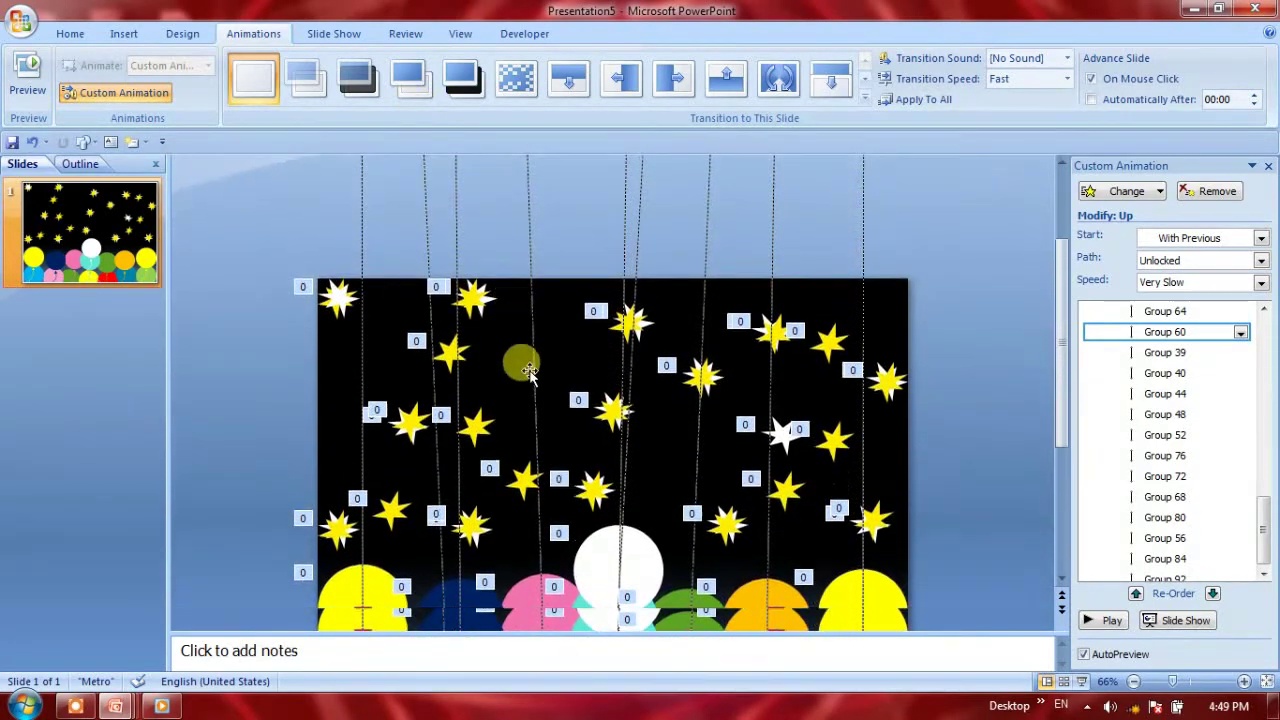
Extend the pink, next and orange lower-row balloons' paths past the slide's top edge
click(517, 445)
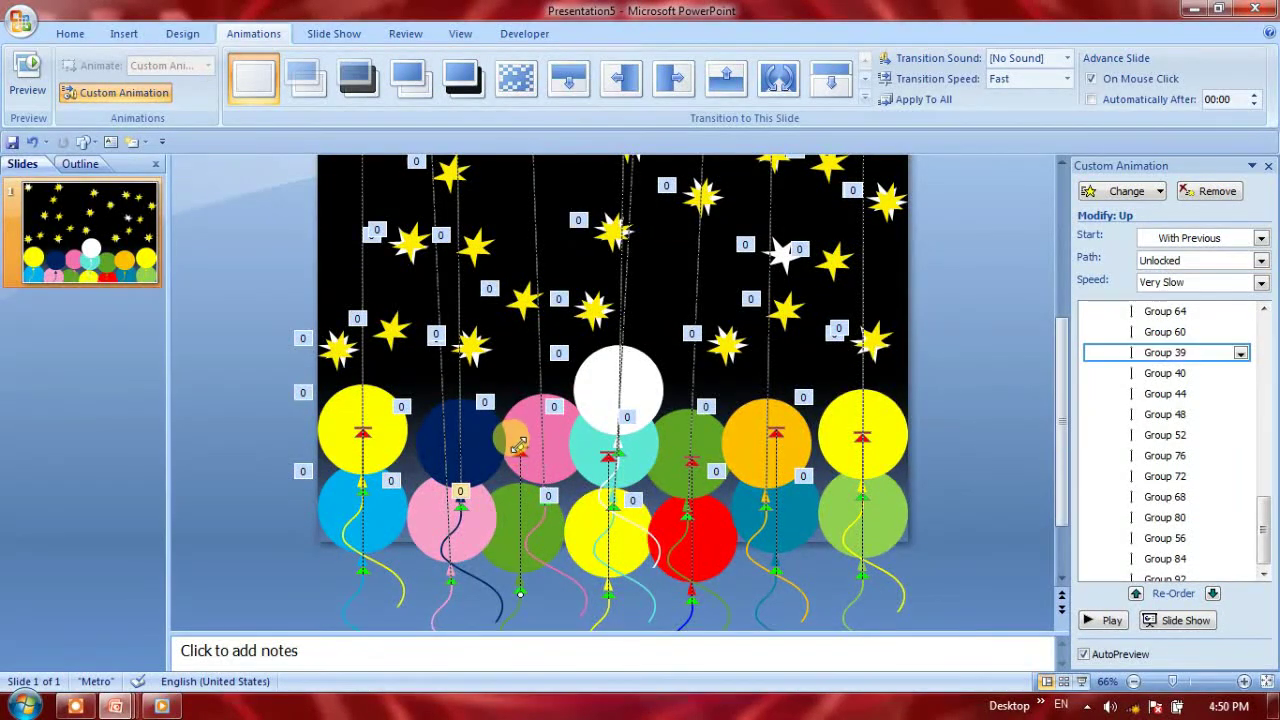
drag(517, 447, 499, 105)
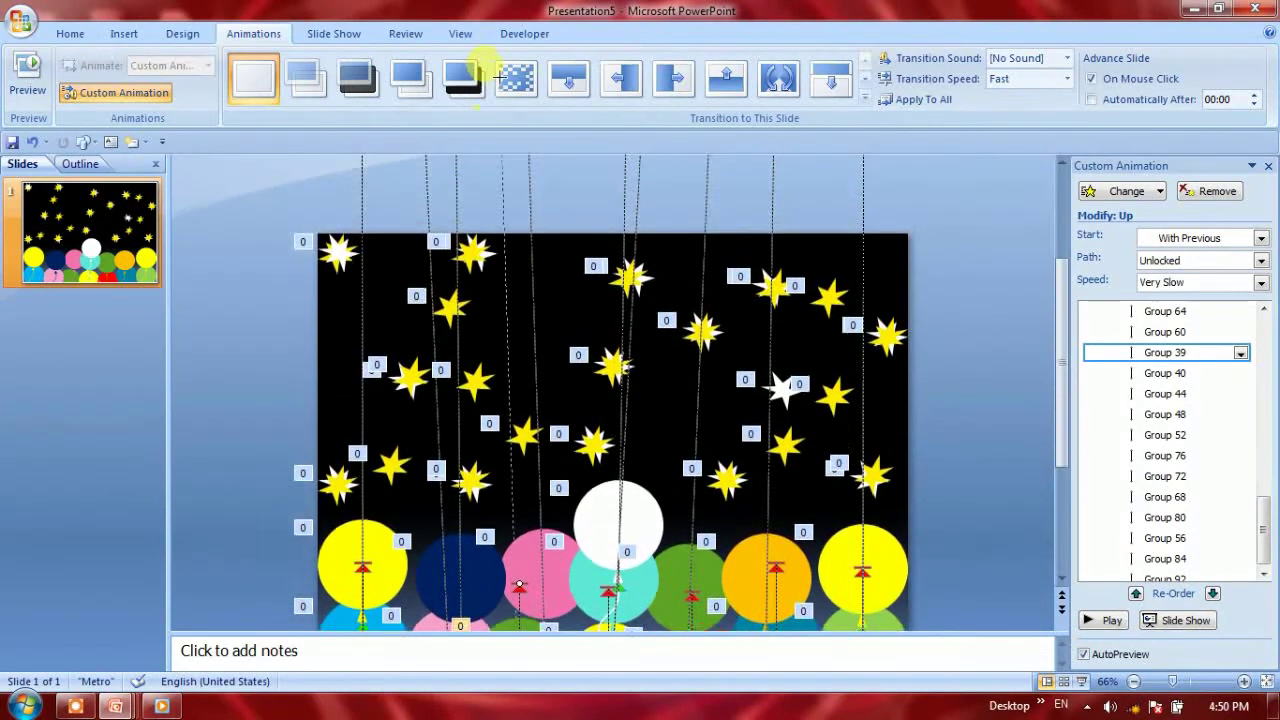
mouse_move(499, 105)
mouse_down()
mouse_move(620, 522)
mouse_move(569, 110)
mouse_up()
click(609, 506)
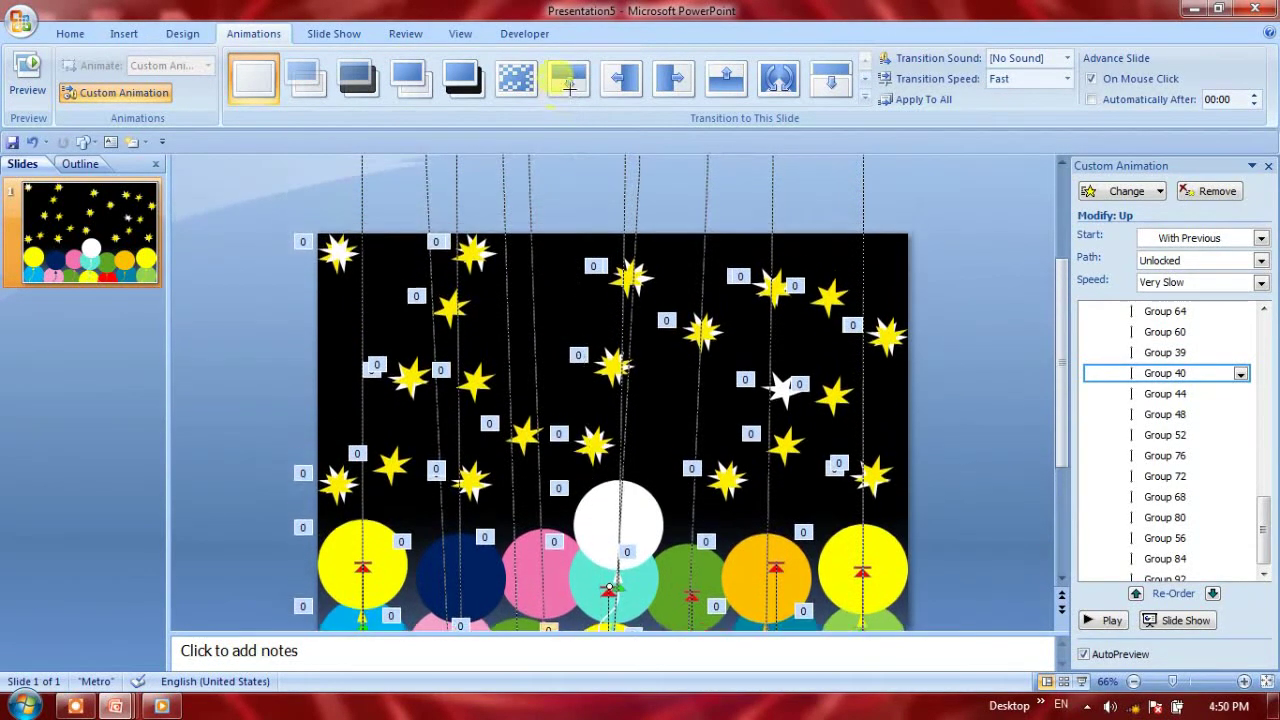
mouse_move(569, 110)
mouse_down()
mouse_move(714, 520)
mouse_move(790, 418)
mouse_up()
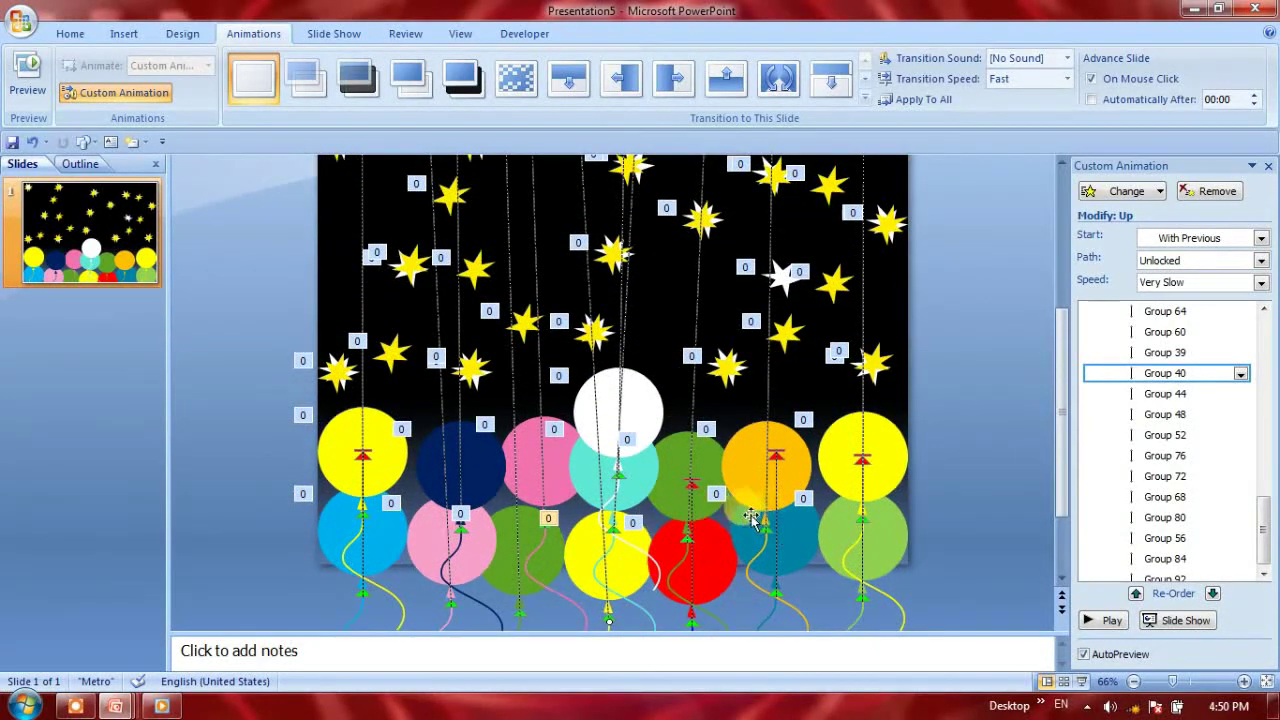
click(778, 416)
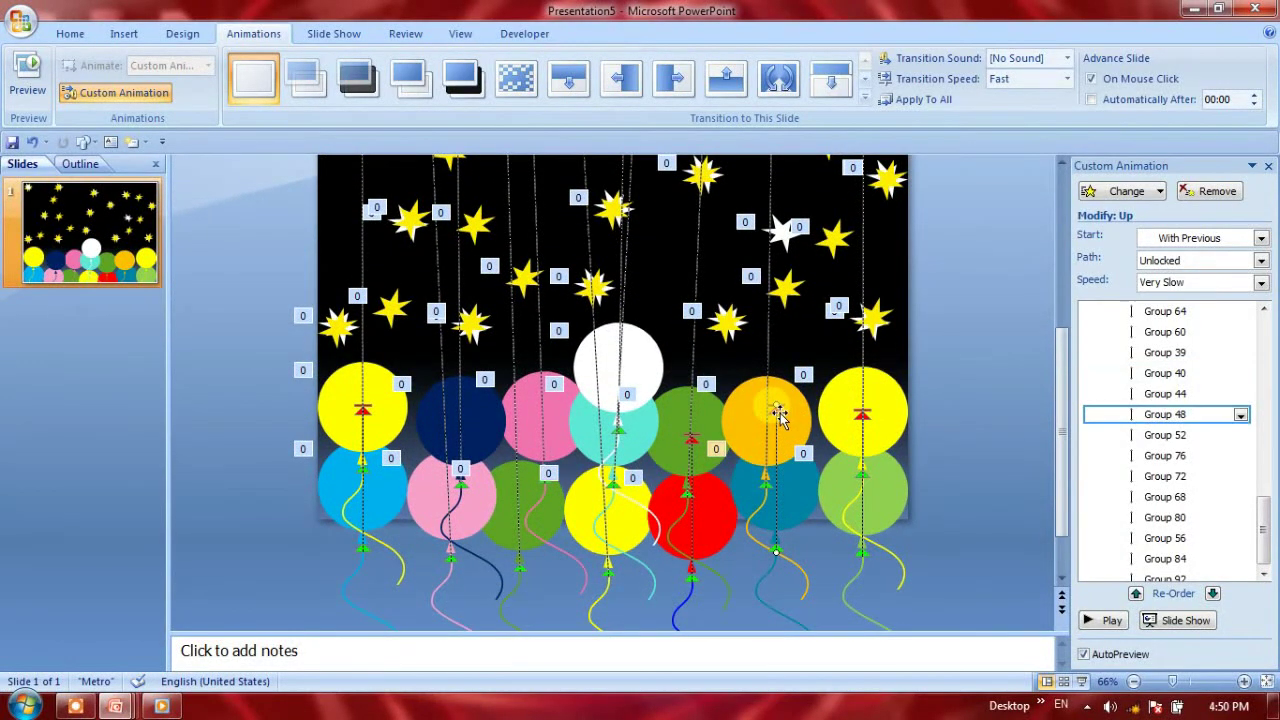
mouse_move(777, 406)
mouse_down()
mouse_move(800, 95)
mouse_move(812, 272)
mouse_up()
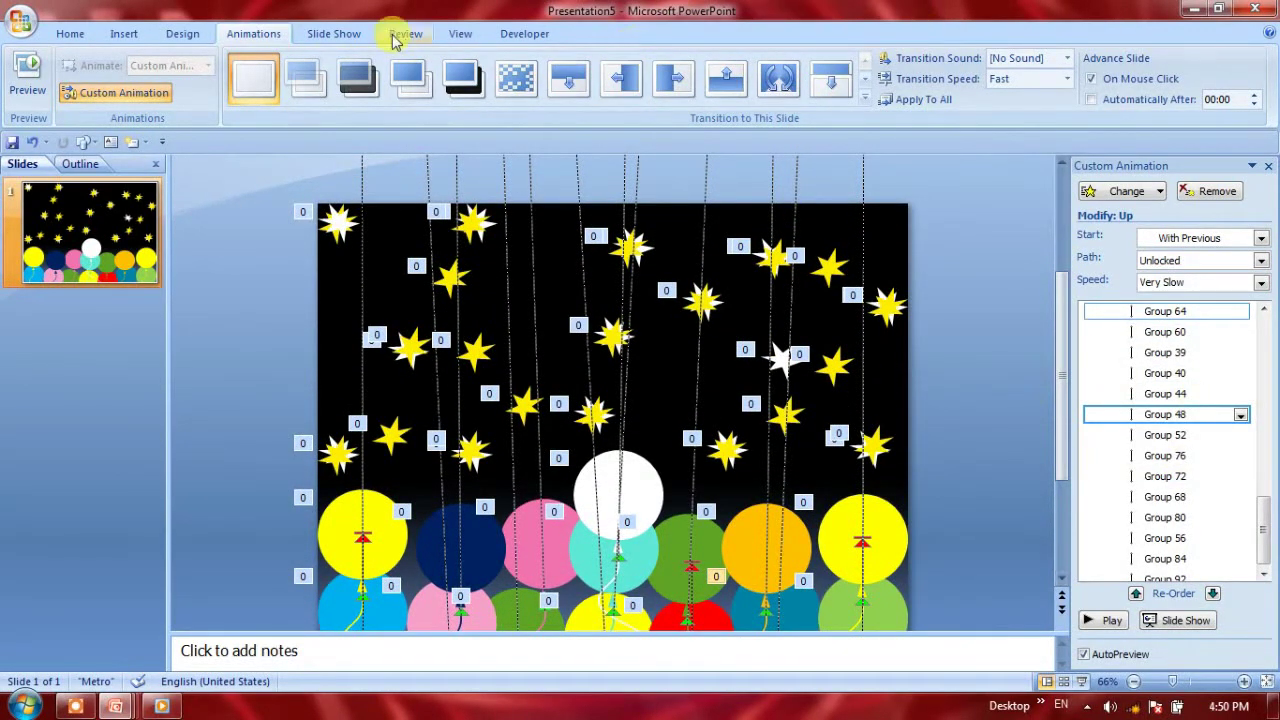
Insert a pink-style WordArt whose text reads HAPPY BIRTHDAY above the balloons
click(198, 35)
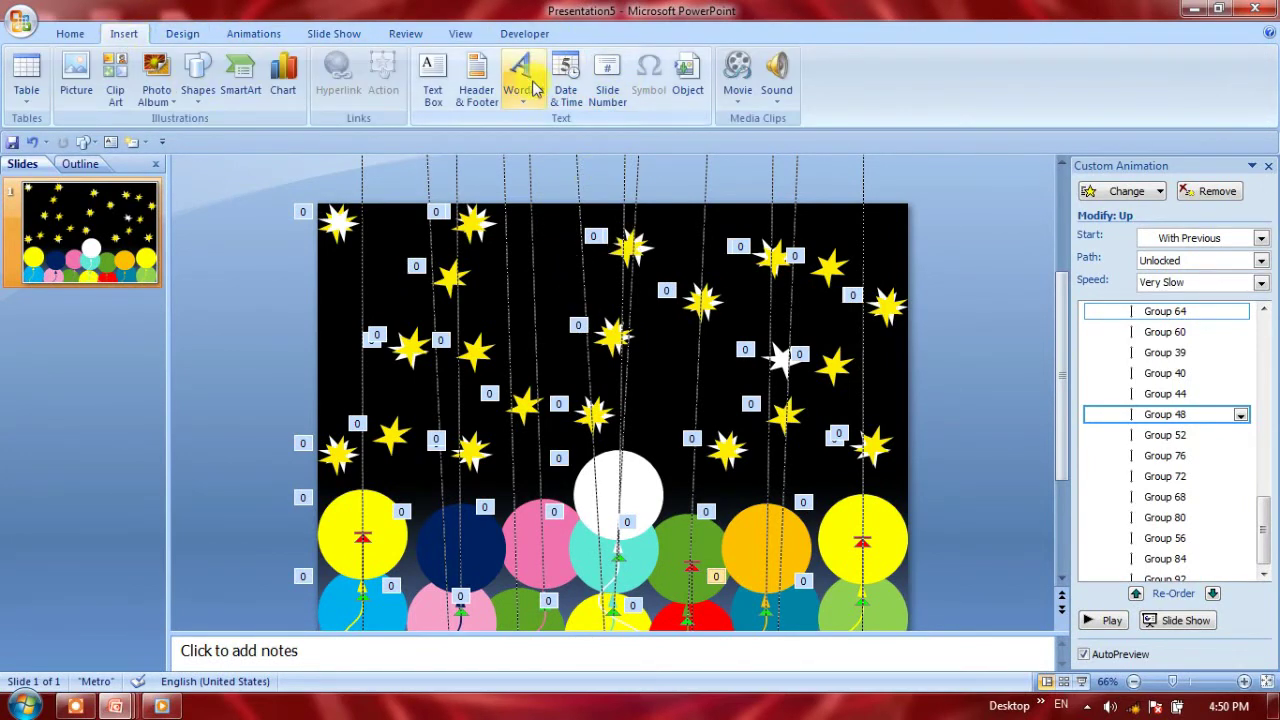
click(527, 85)
click(633, 346)
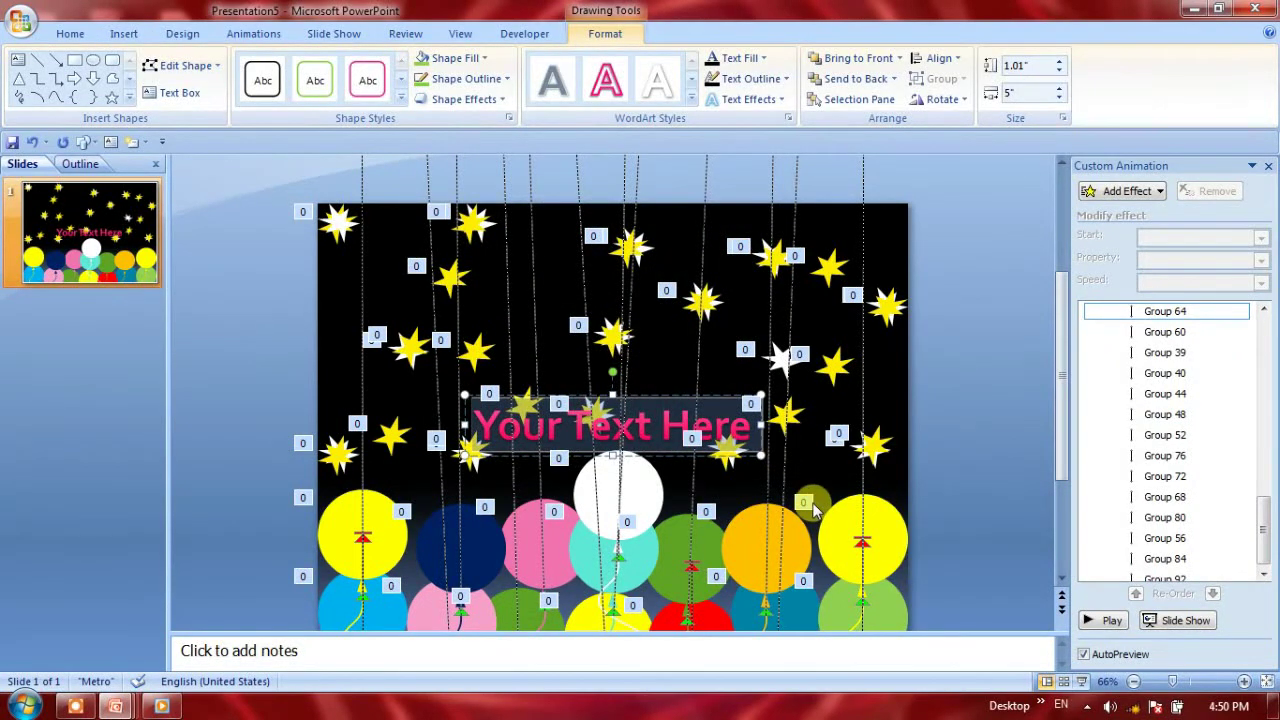
text(0.2)
key(Return)
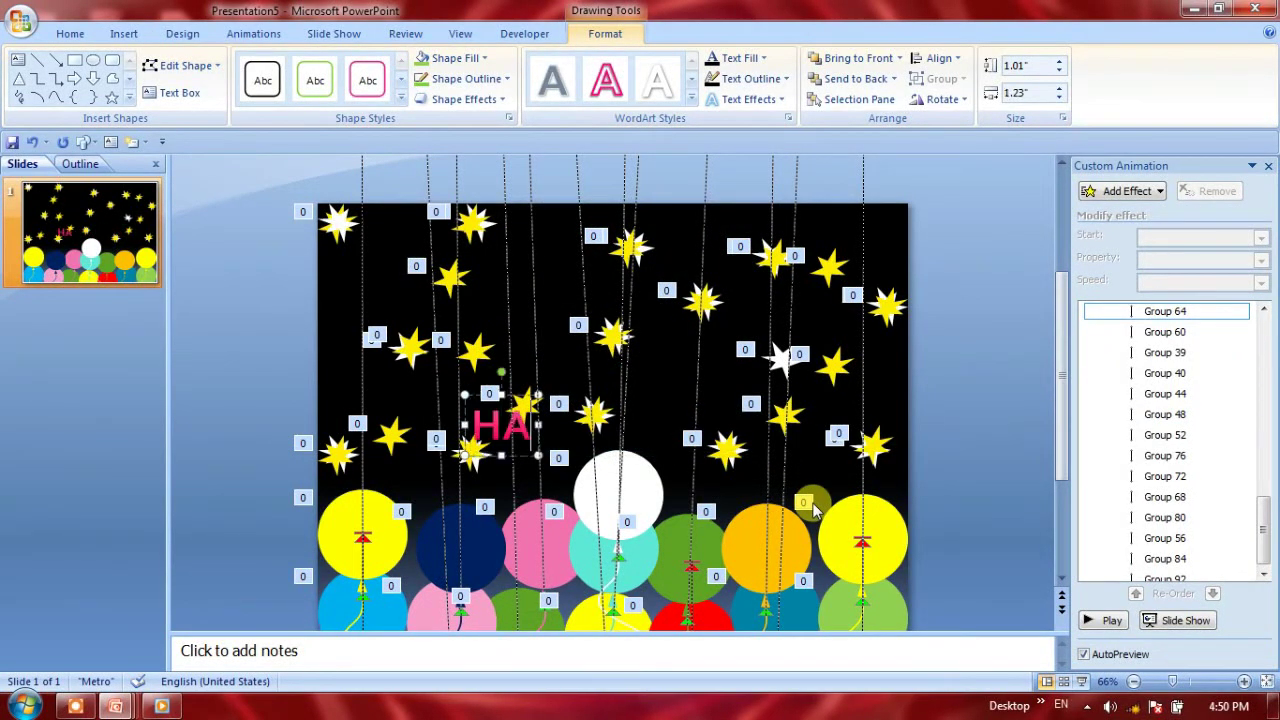
key(shift+Right)
key(shift+Right)
key(shift+Right)
key(shift+Right)
key(shift+Right)
key(shift+Right)
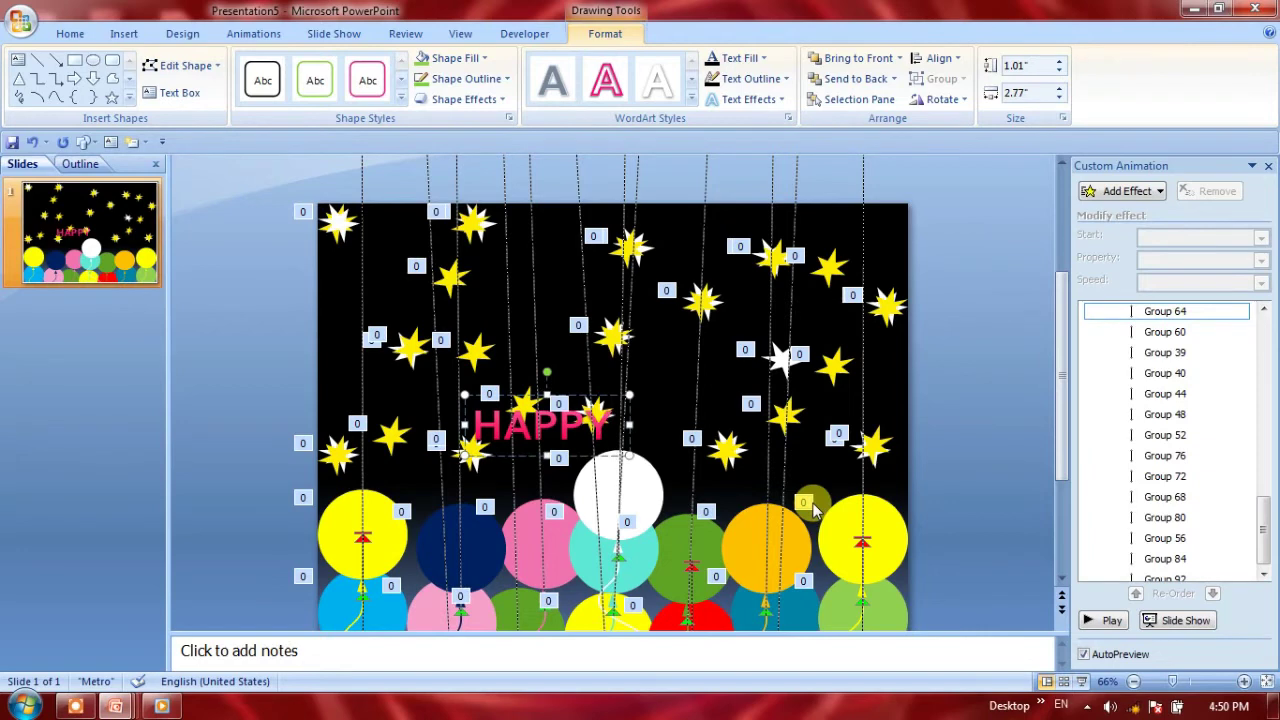
key(shift+Right)
key(shift+Right)
key(shift+Right)
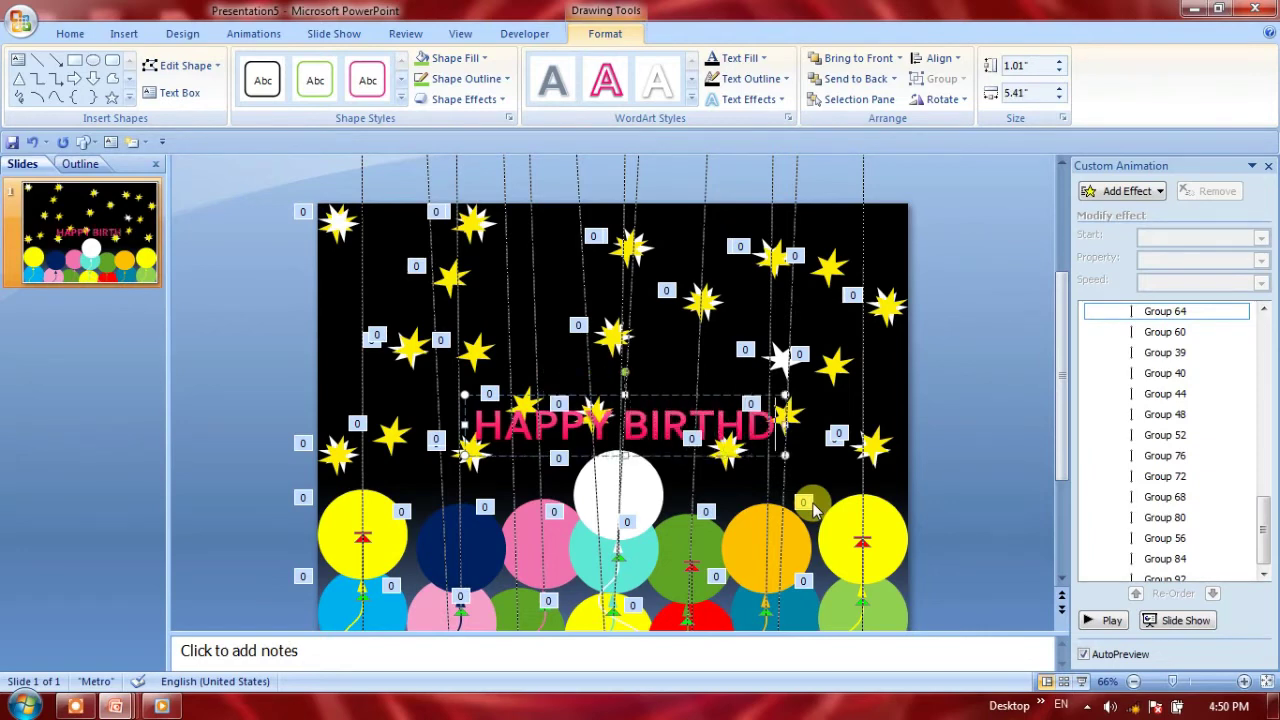
key(shift+Right)
key(shift+Right)
key(shift+Right)
key(shift+Right)
key(shift+Right)
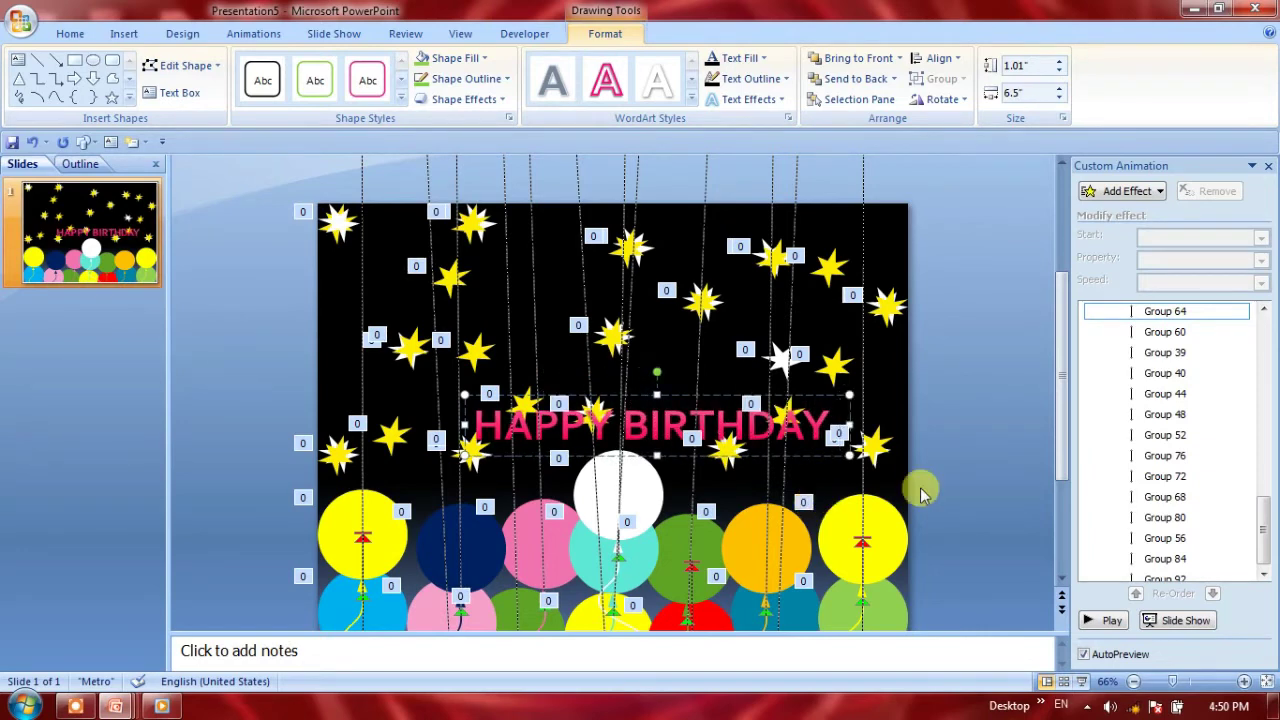
Duplicate the HAPPY BIRTHDAY WordArt with Ctrl+D and move the copy near the slide top
click(671, 378)
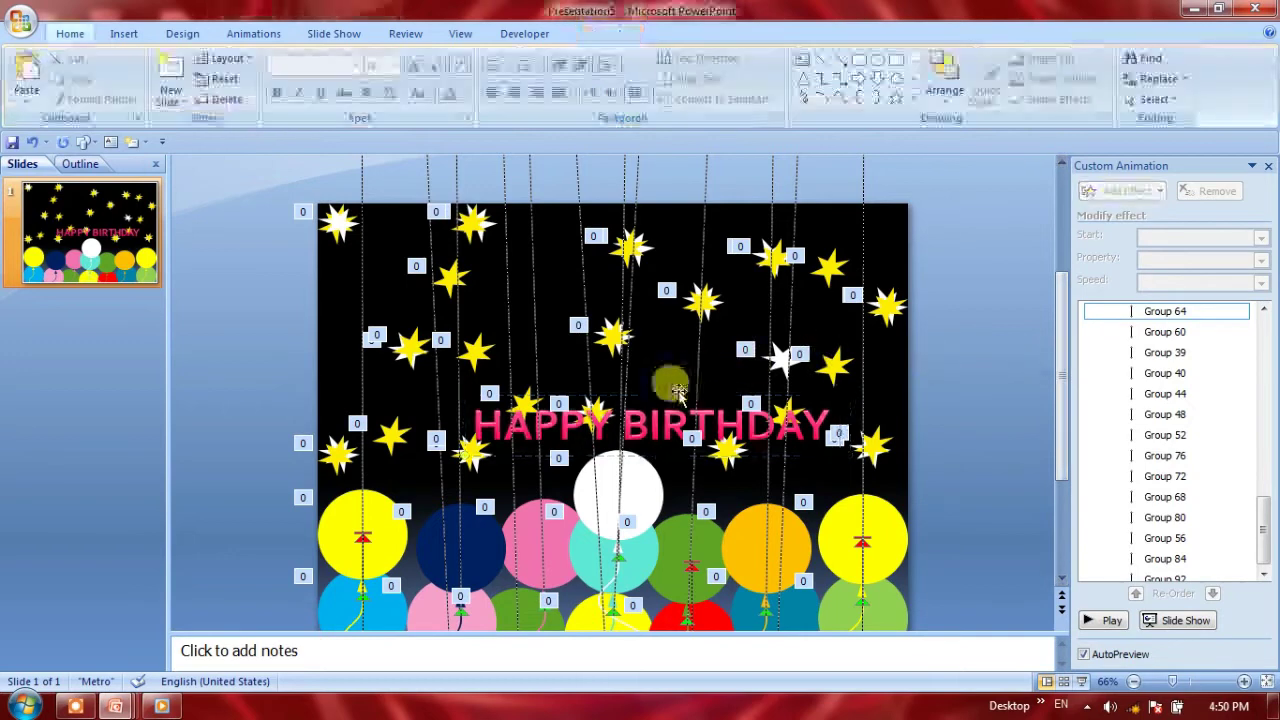
click(663, 410)
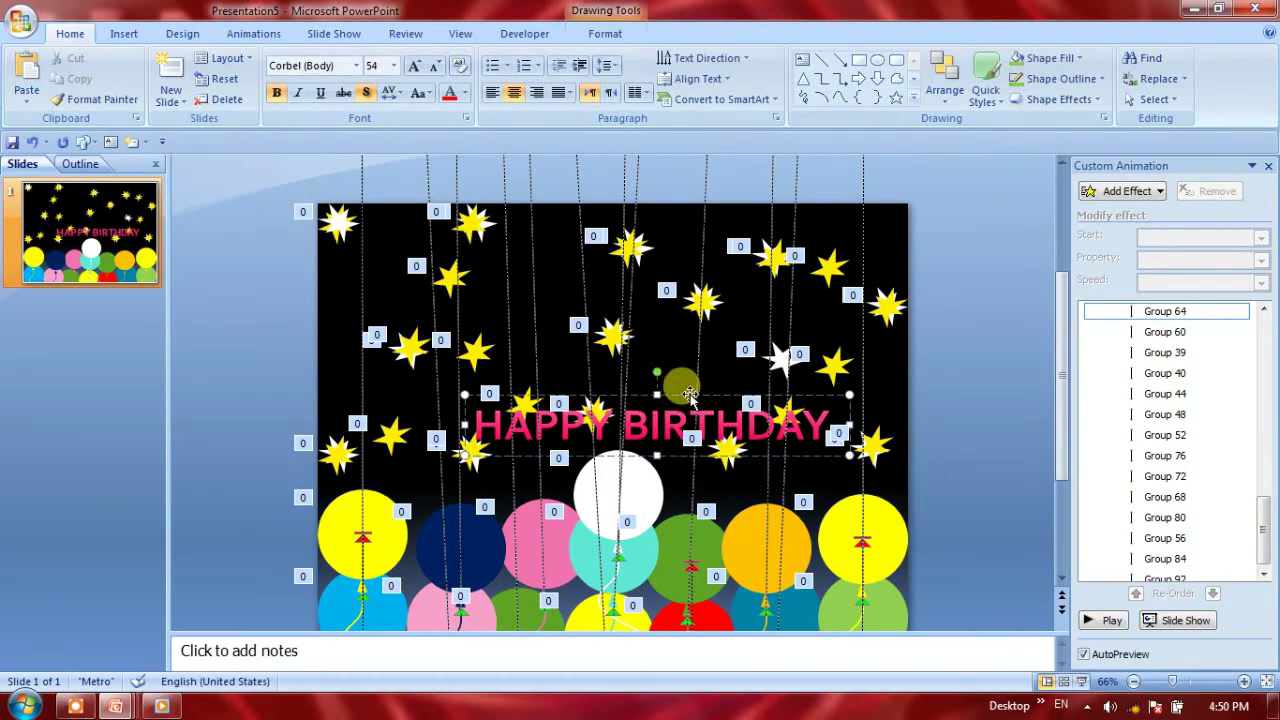
key(ctrl+d)
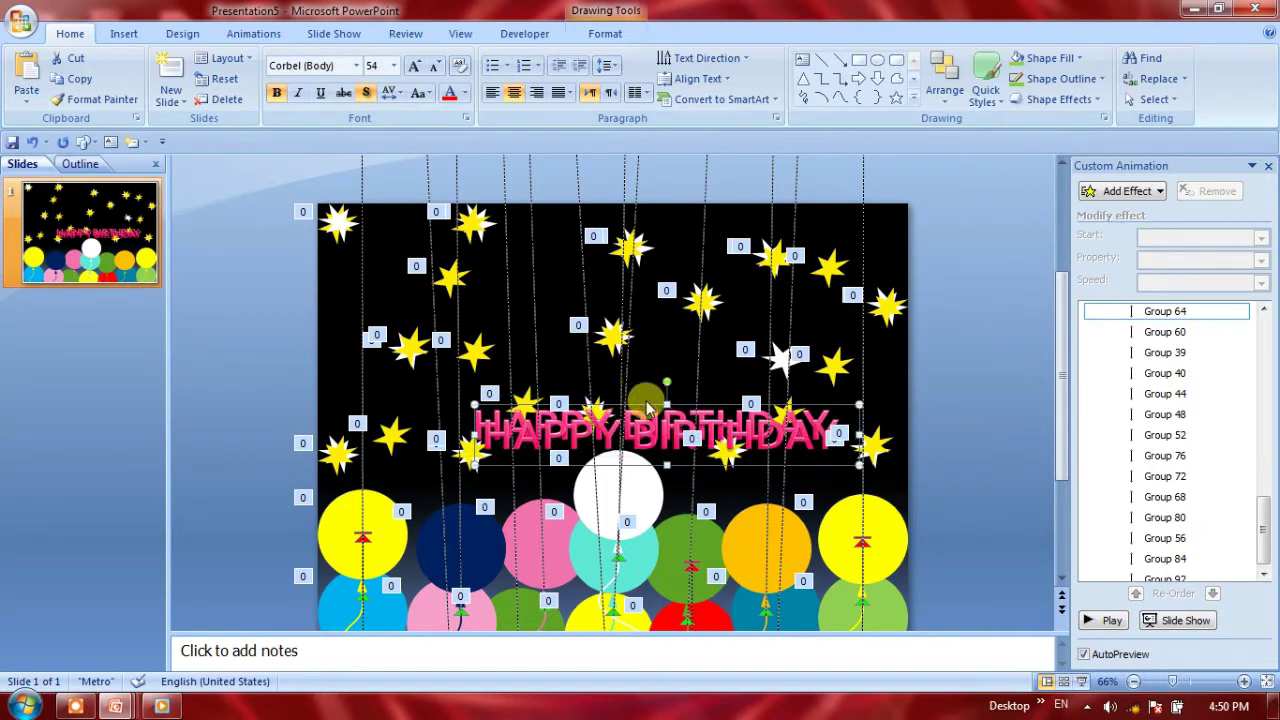
drag(647, 402, 579, 207)
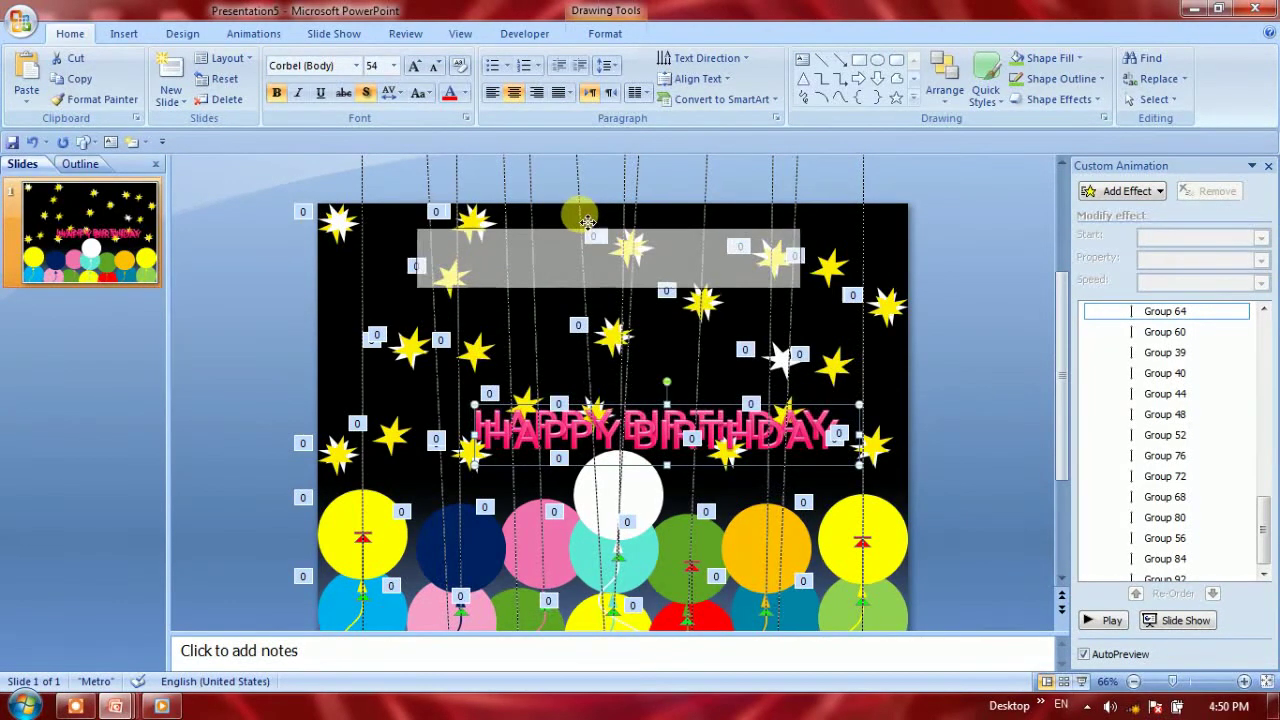
drag(579, 207, 579, 226)
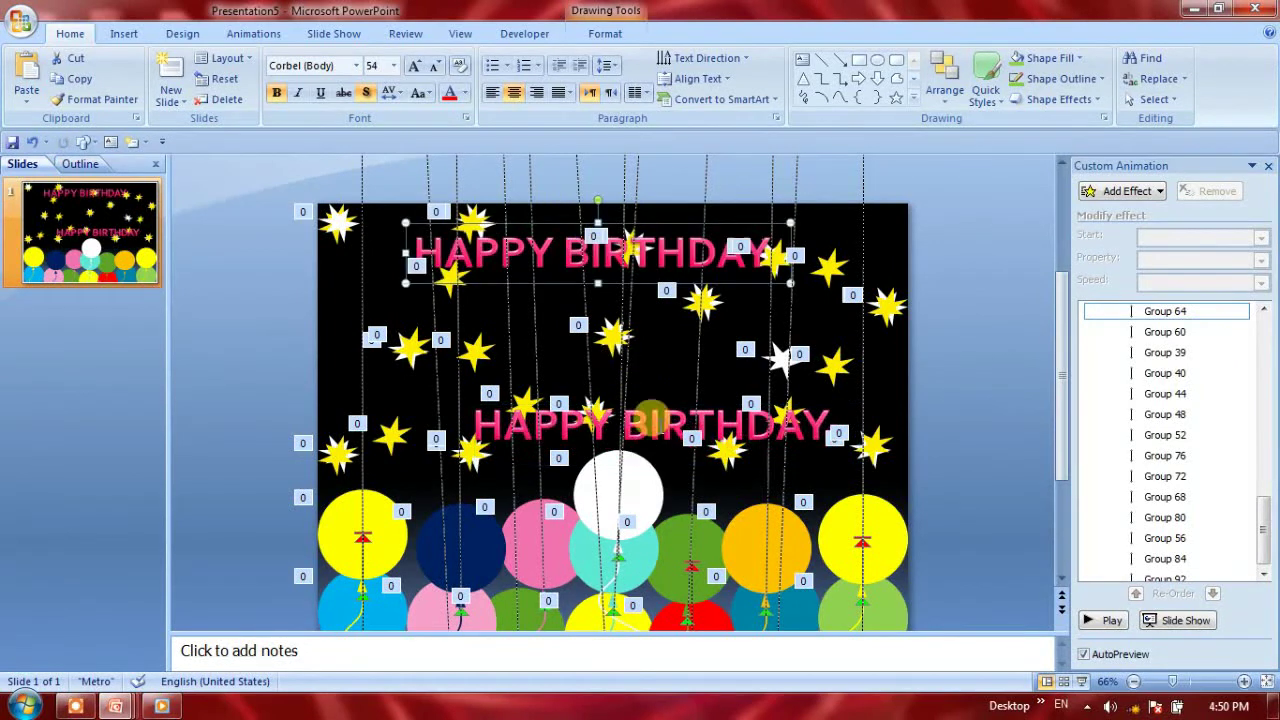
Widen the top and lower title boxes by their side handles so both are centred
click(636, 396)
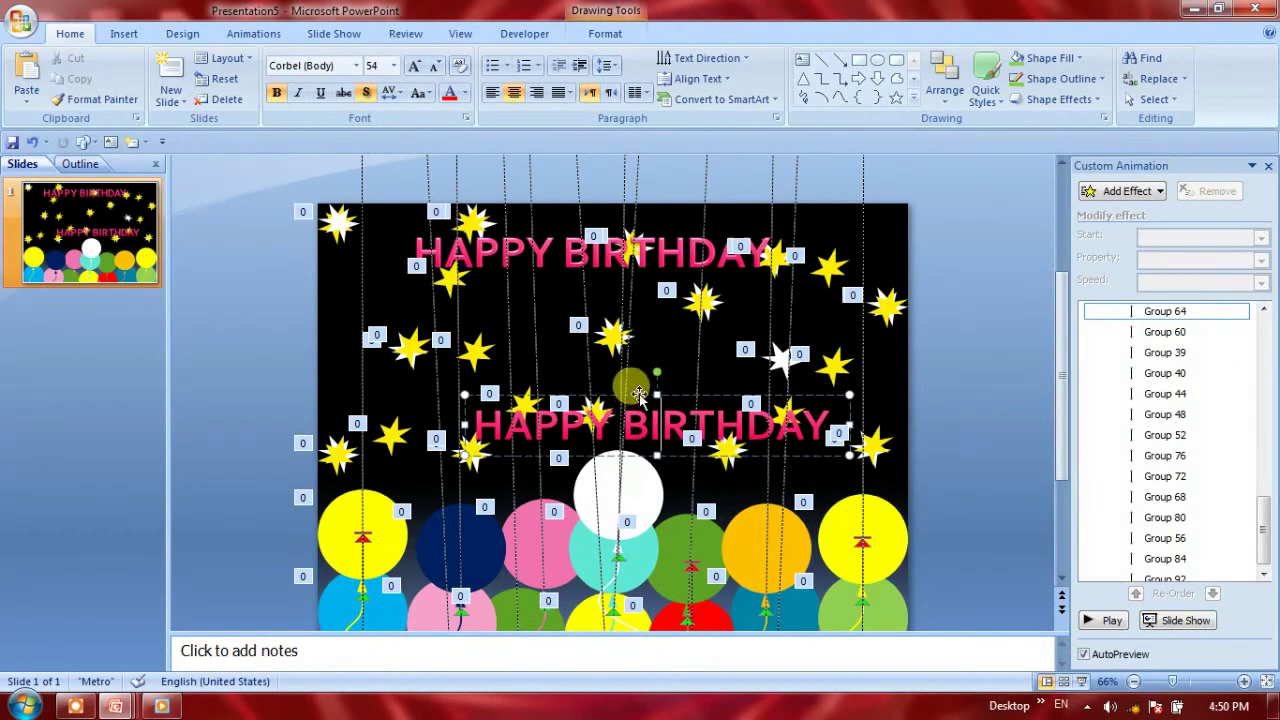
drag(640, 395, 612, 409)
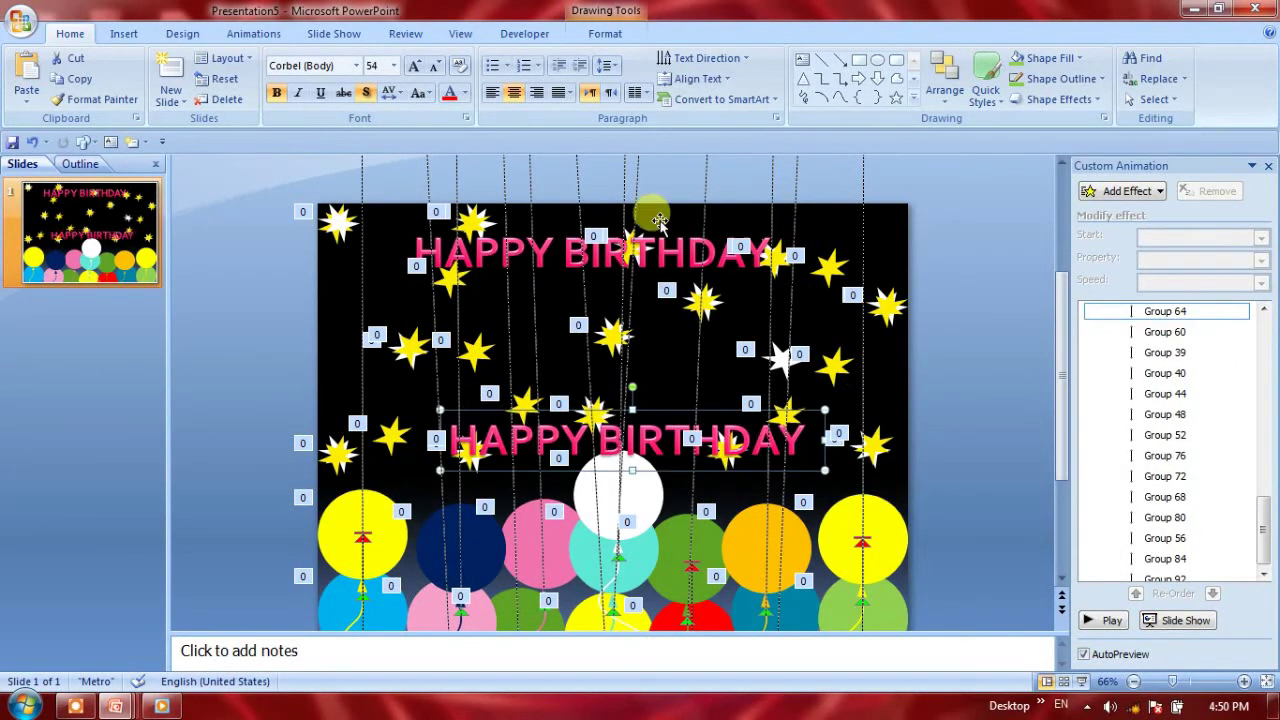
click(657, 247)
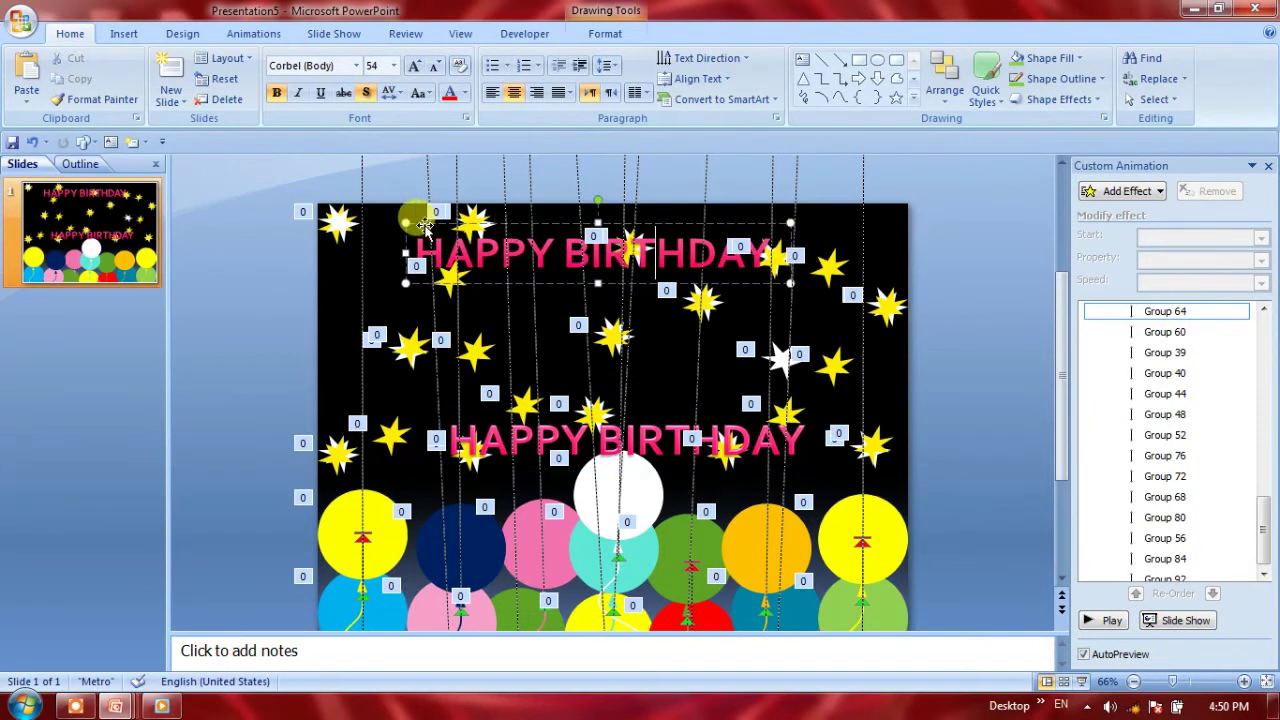
mouse_move(404, 251)
mouse_down()
mouse_move(368, 254)
mouse_move(406, 265)
mouse_up()
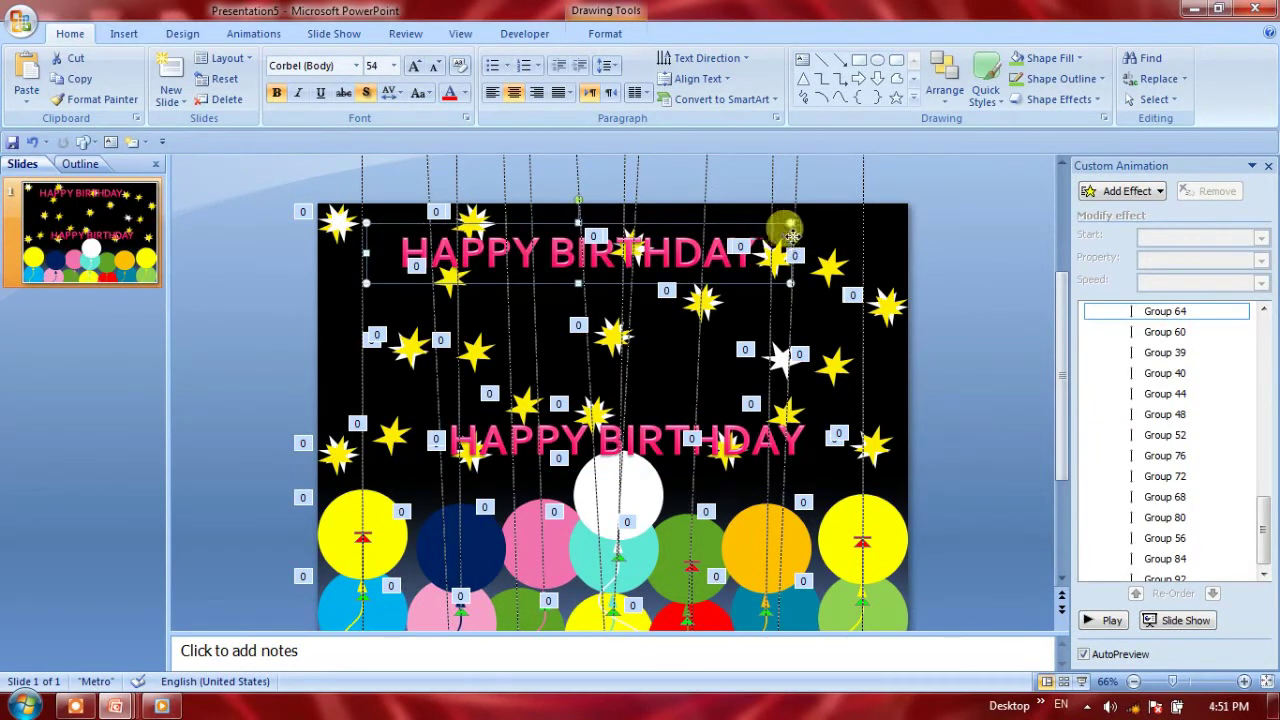
drag(792, 236, 888, 253)
drag(381, 253, 346, 255)
click(605, 440)
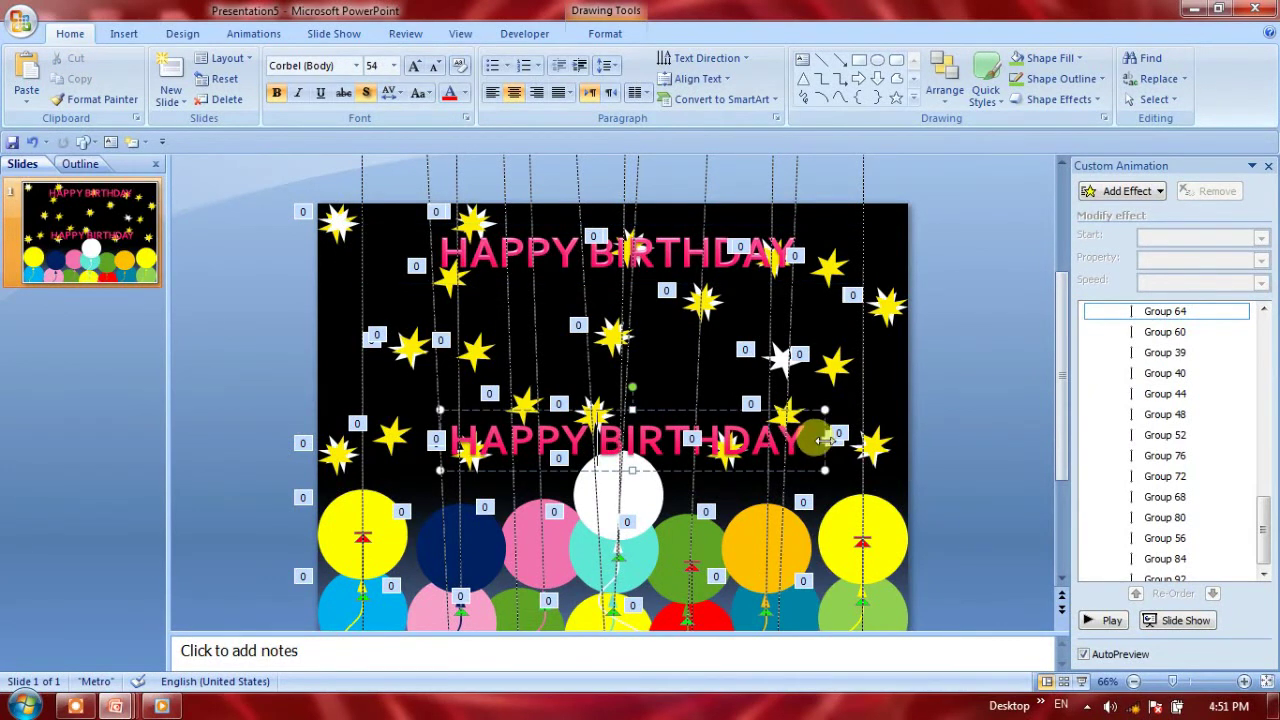
drag(824, 441, 893, 441)
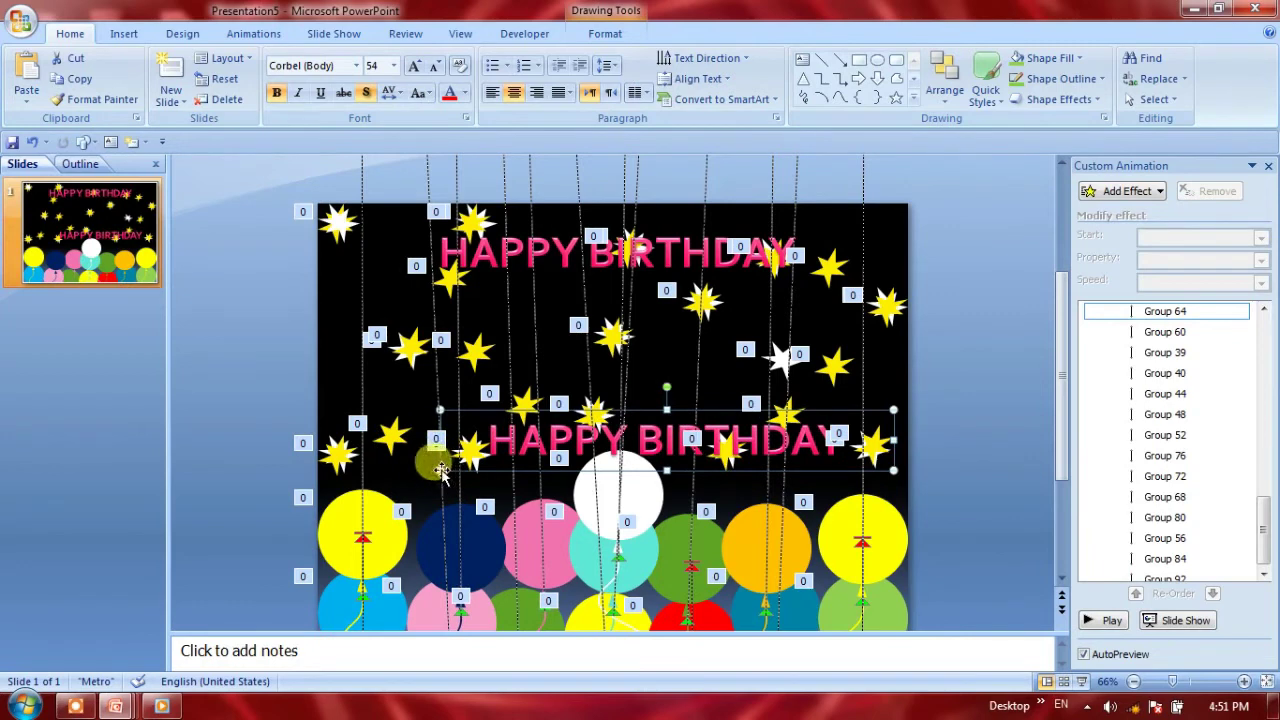
drag(436, 468, 357, 470)
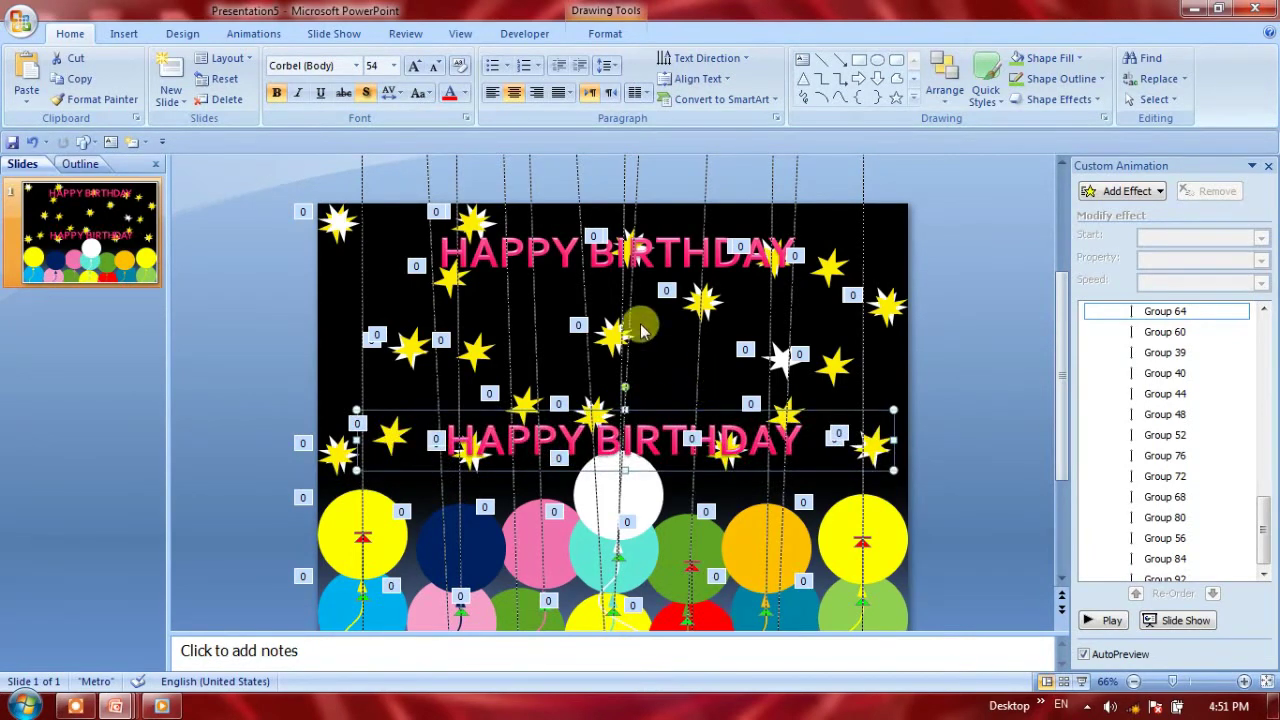
Add a Contrasting Color emphasis effect to the lower HAPPY BIRTHDAY title
click(655, 435)
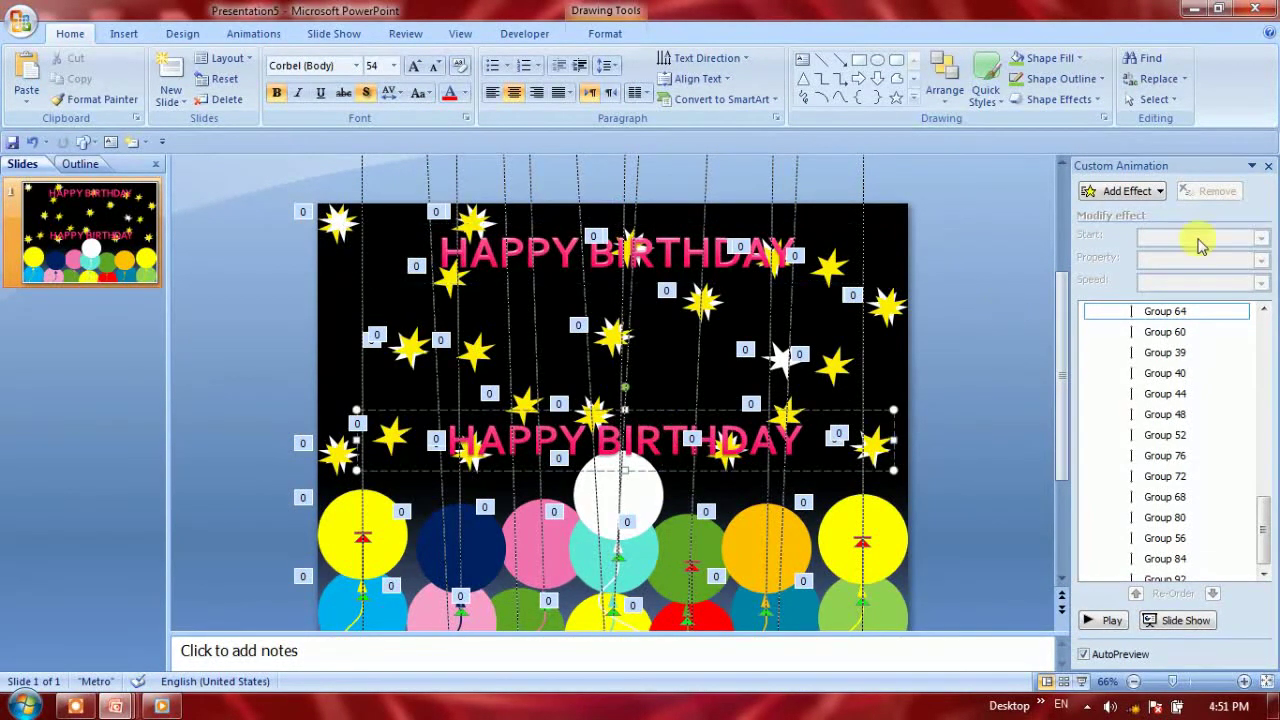
click(1143, 193)
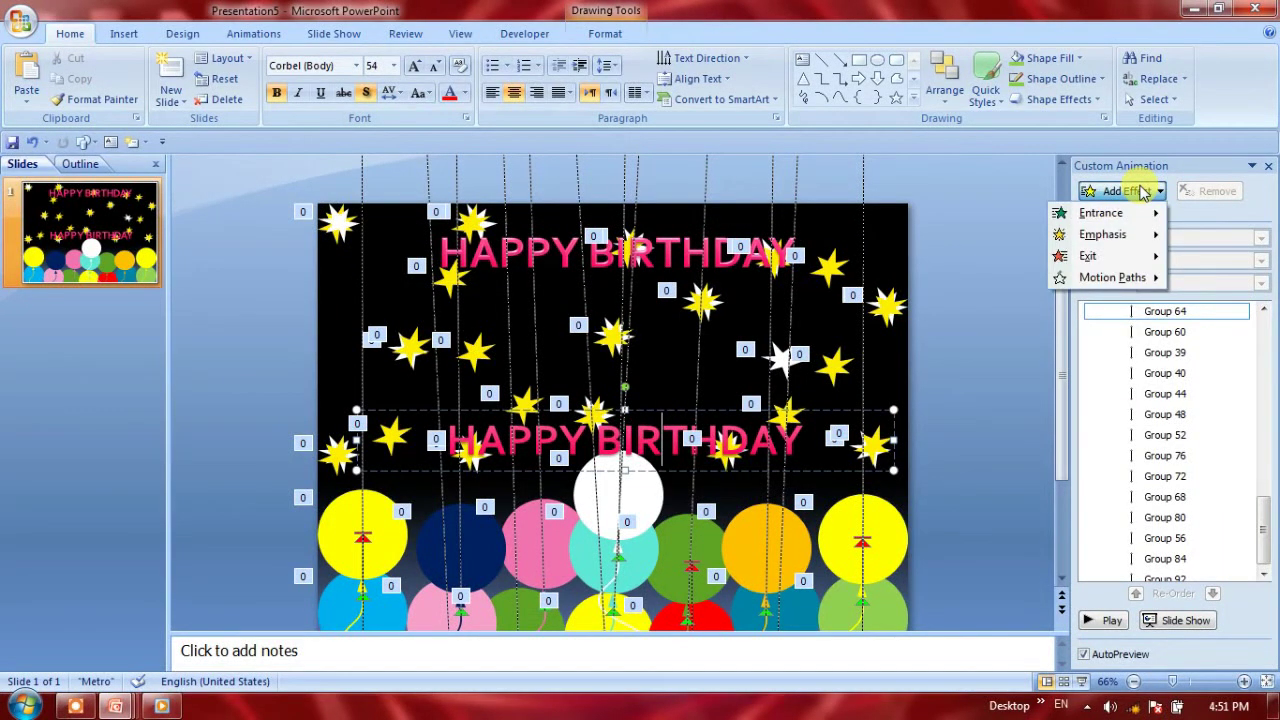
mouse_move(1128, 236)
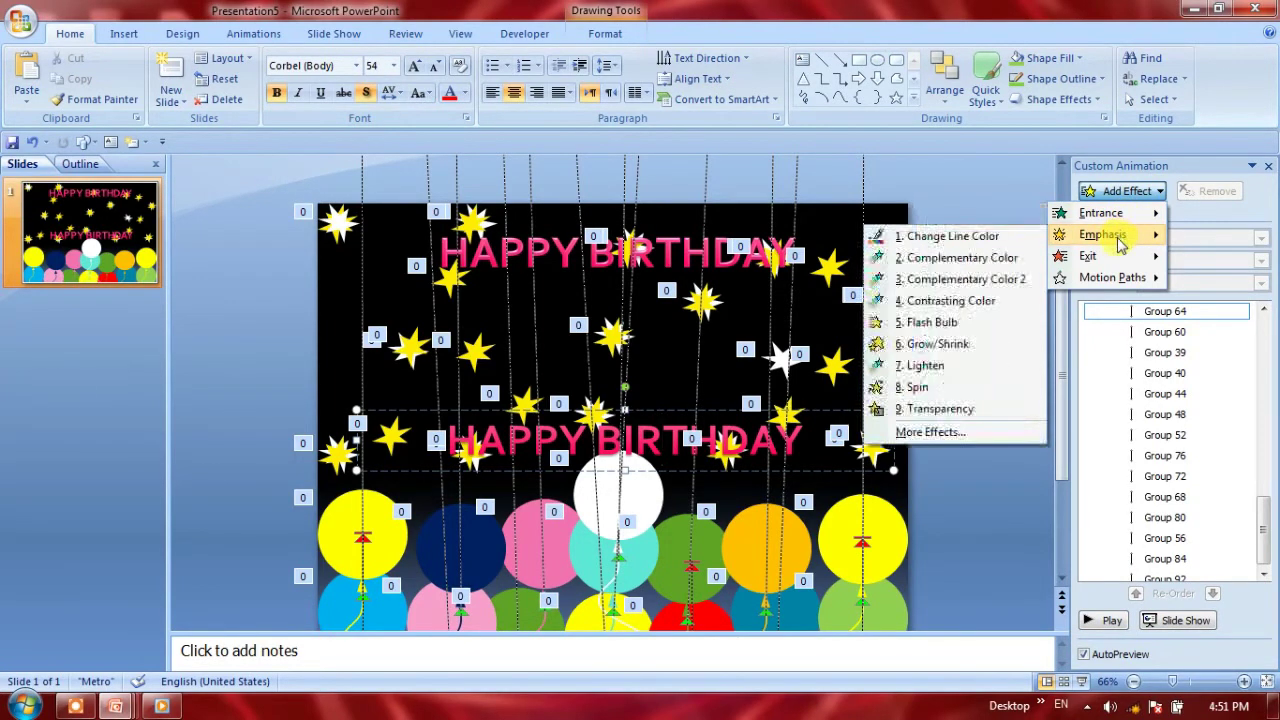
click(920, 300)
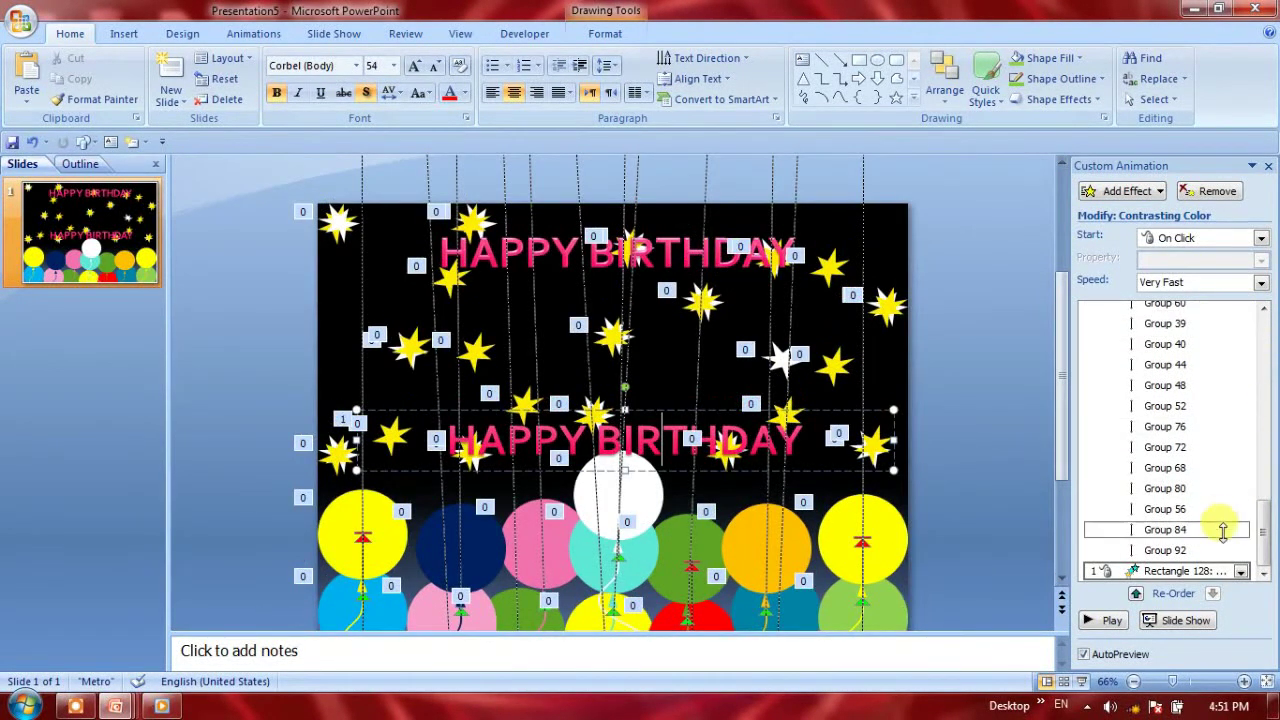
Set the colour effect to start With Previous, repeat until slide end, at Medium speed
click(1240, 572)
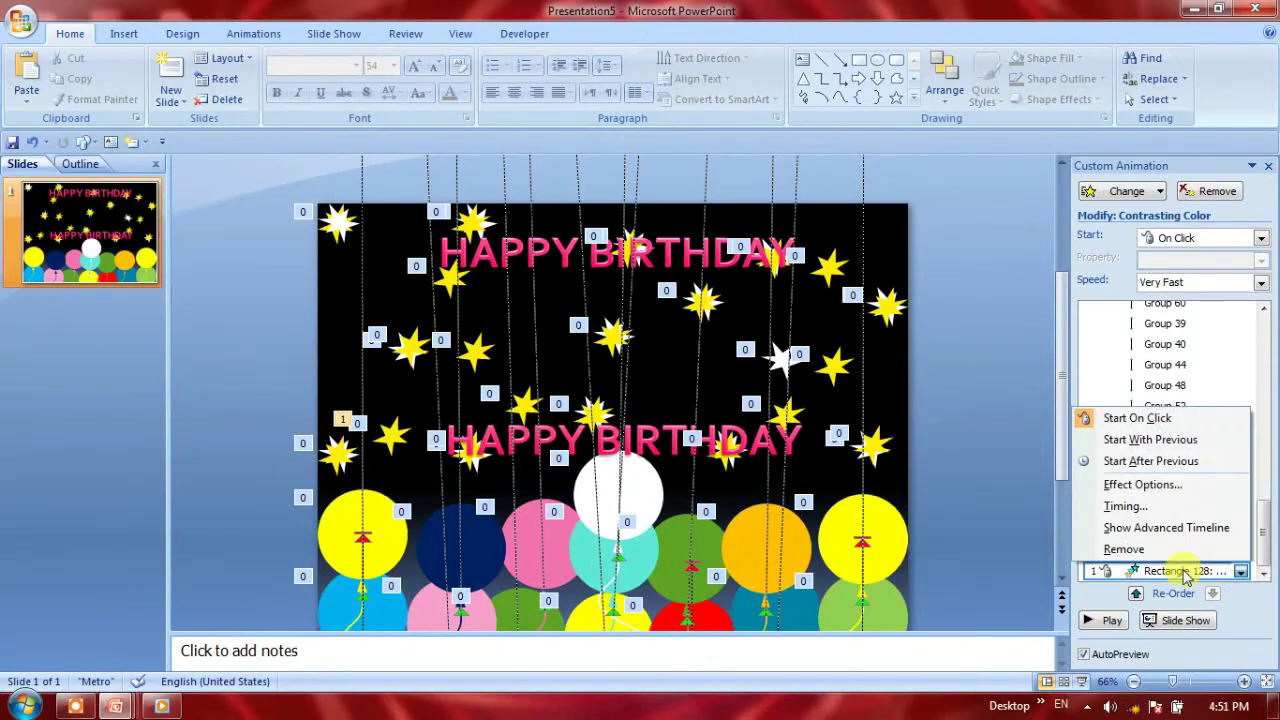
click(1120, 503)
click(435, 400)
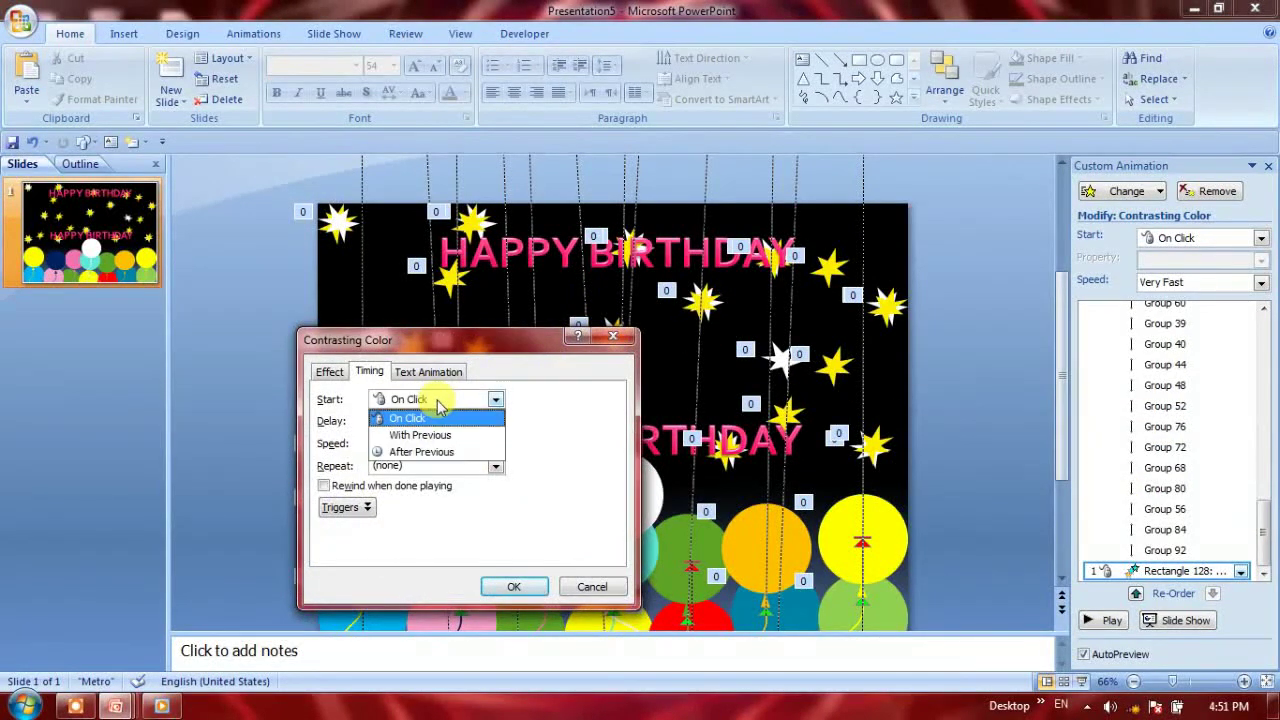
click(430, 433)
click(495, 466)
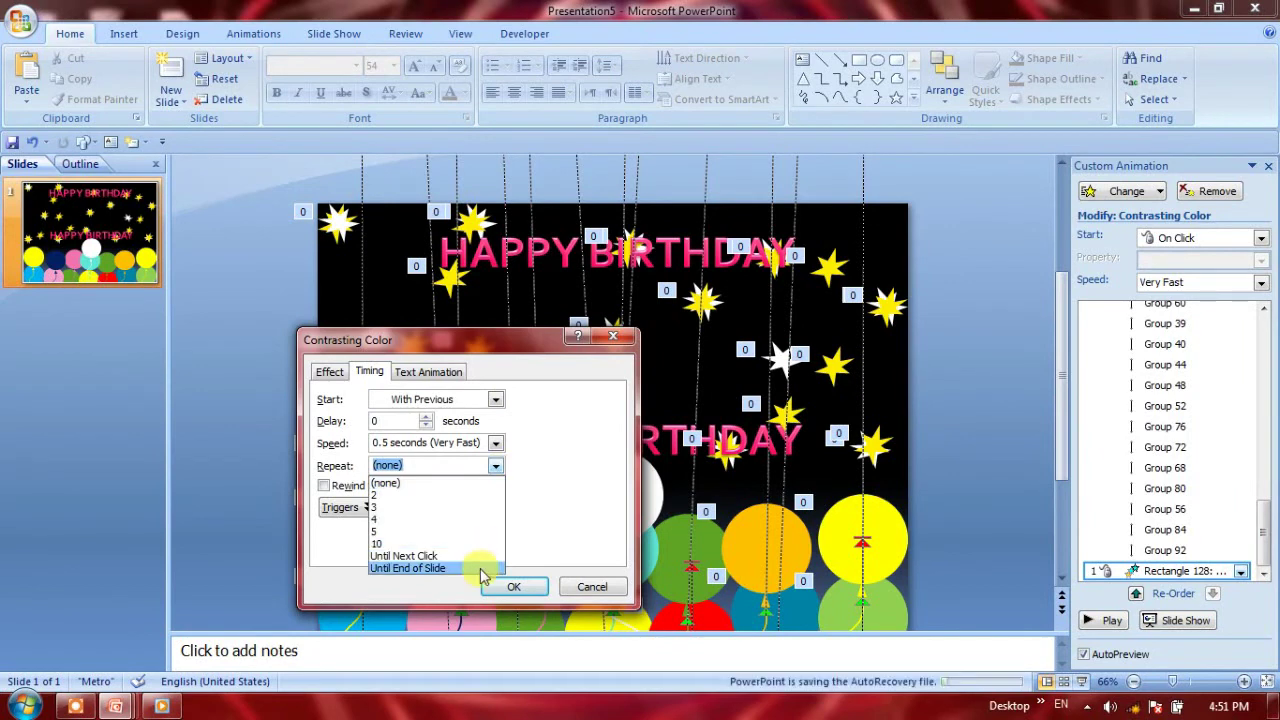
click(480, 568)
click(500, 587)
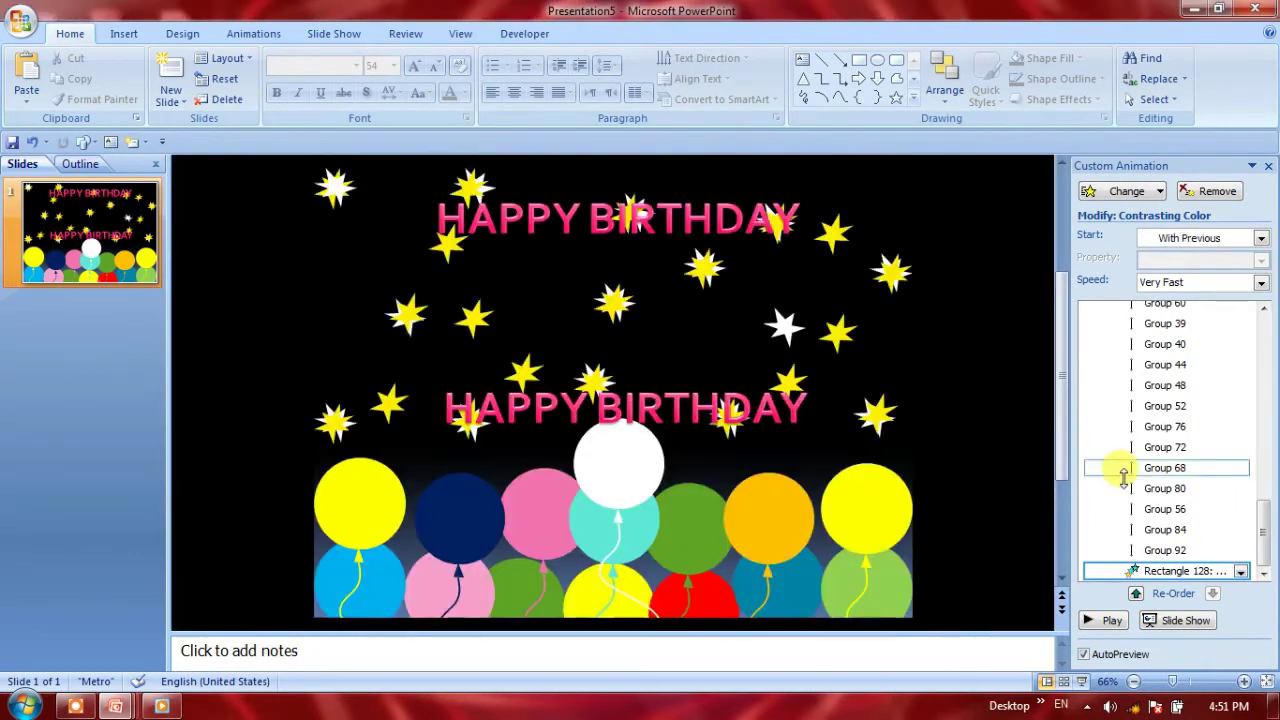
click(1190, 284)
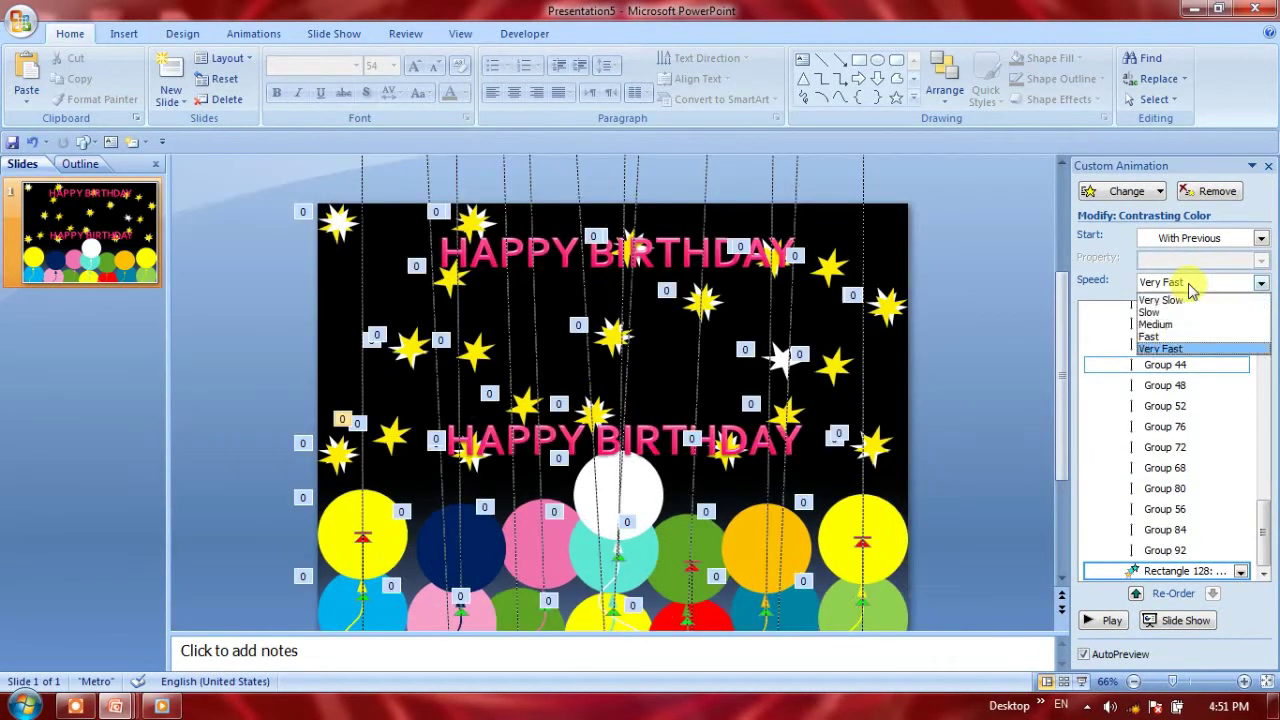
click(1175, 316)
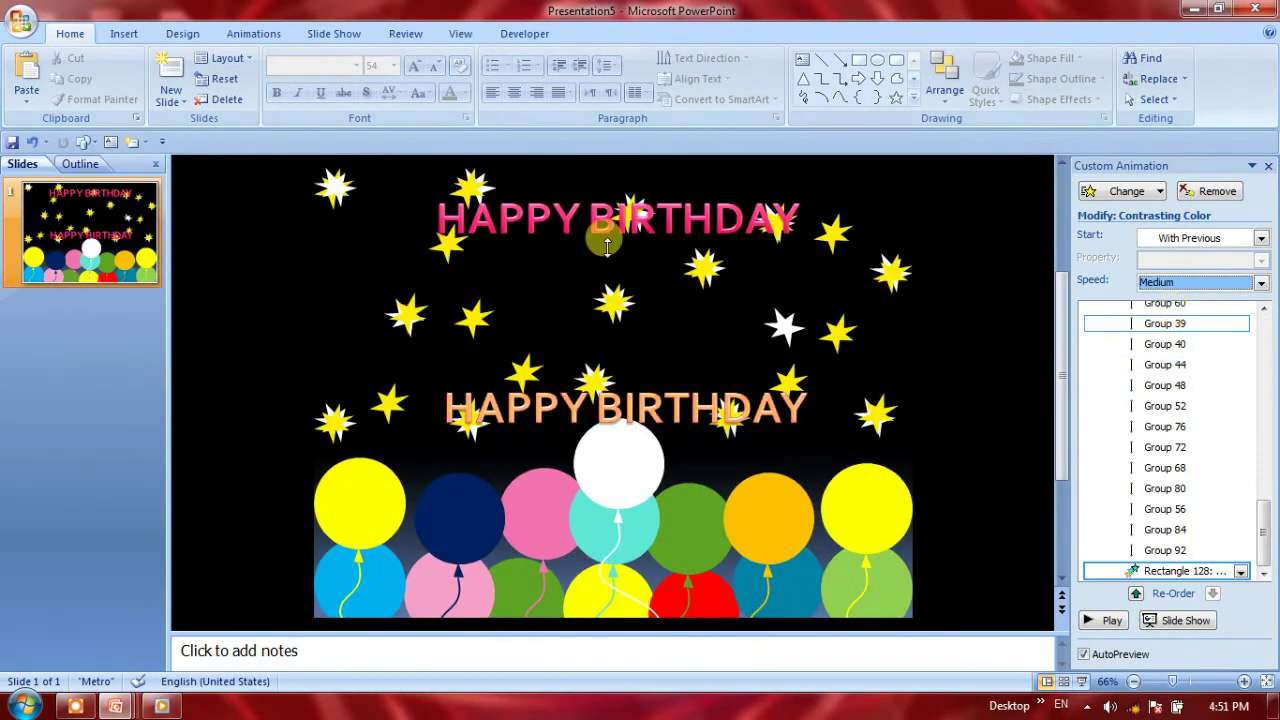
click(633, 215)
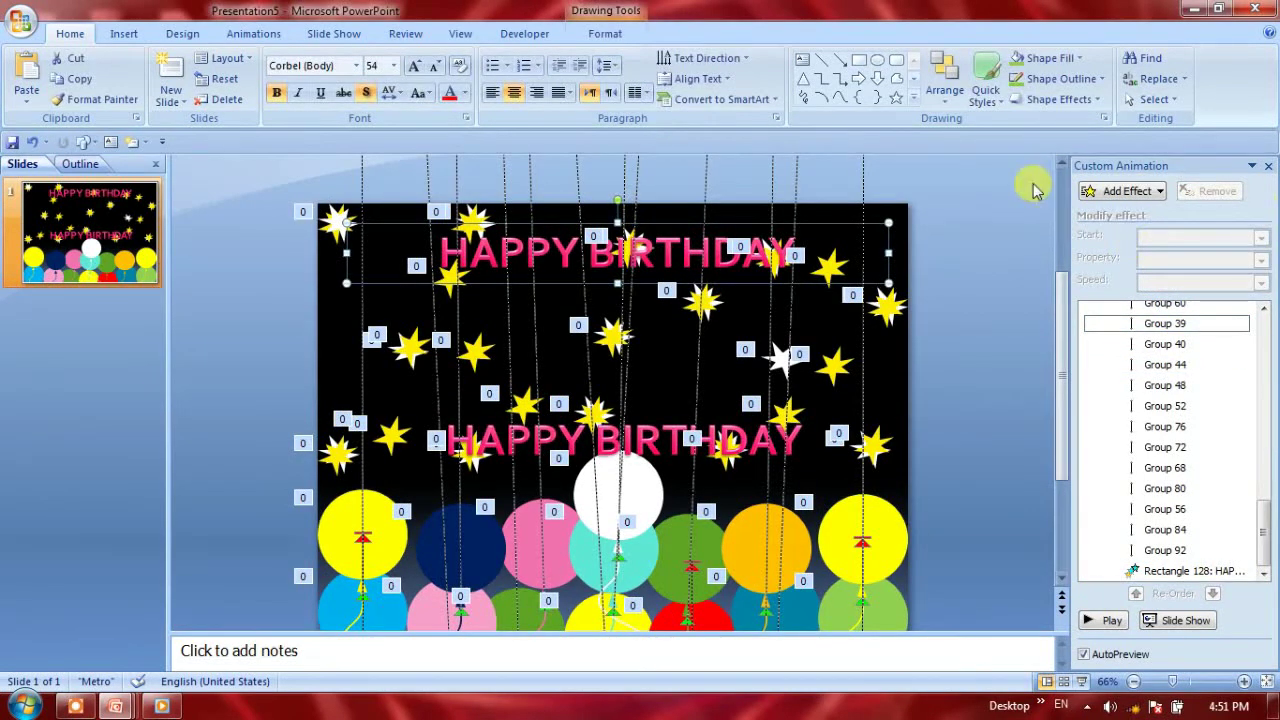
Give the upper HAPPY BIRTHDAY title a Fly In entrance at Very Slow speed
click(1120, 191)
mouse_move(1105, 235)
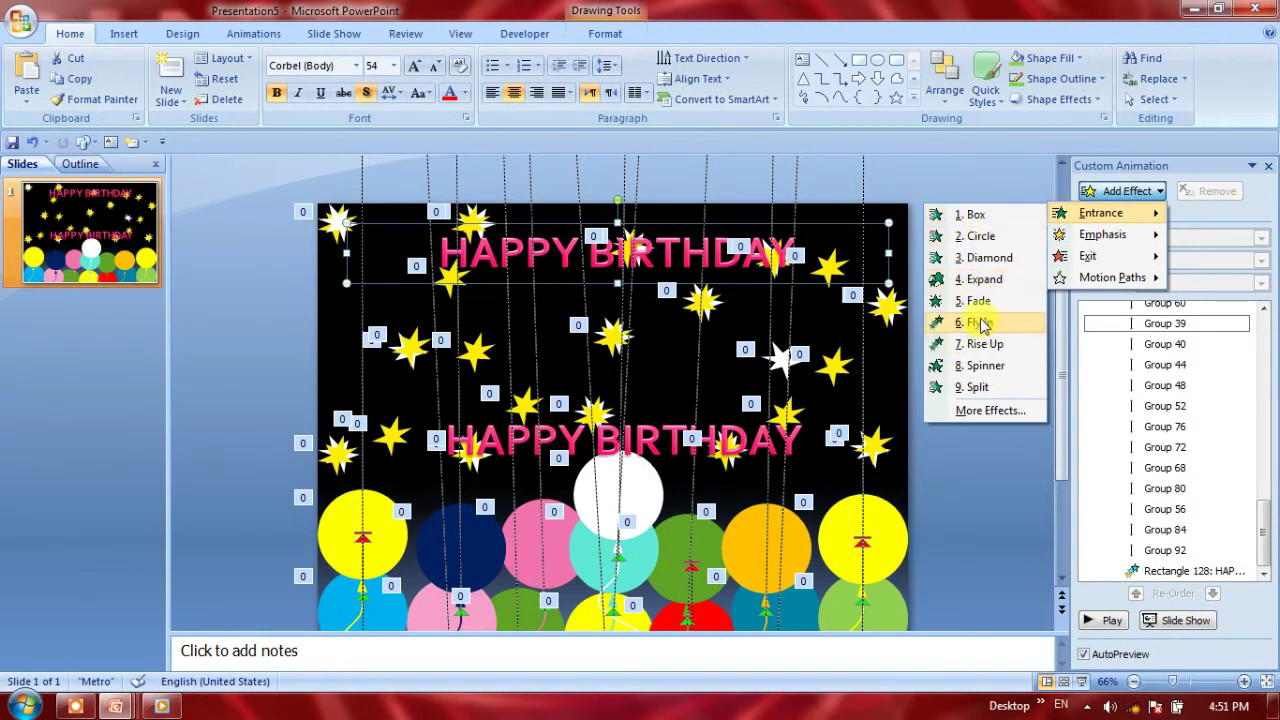
click(981, 325)
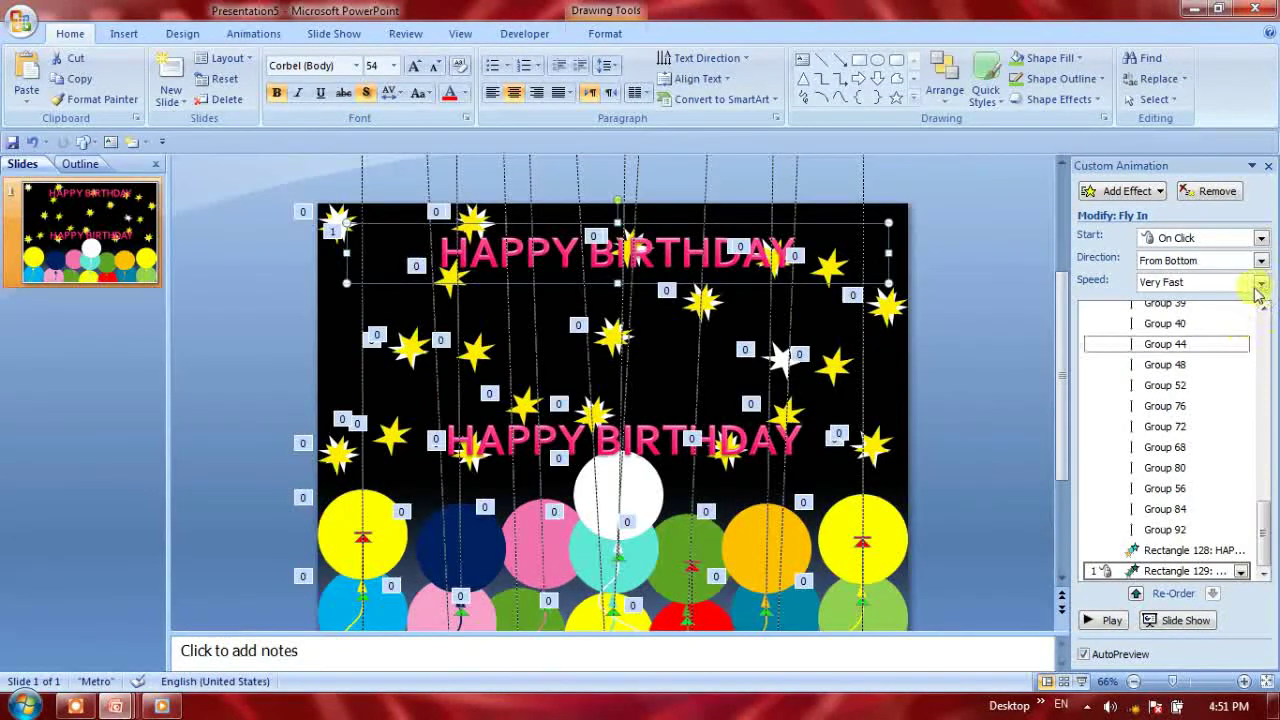
click(1260, 282)
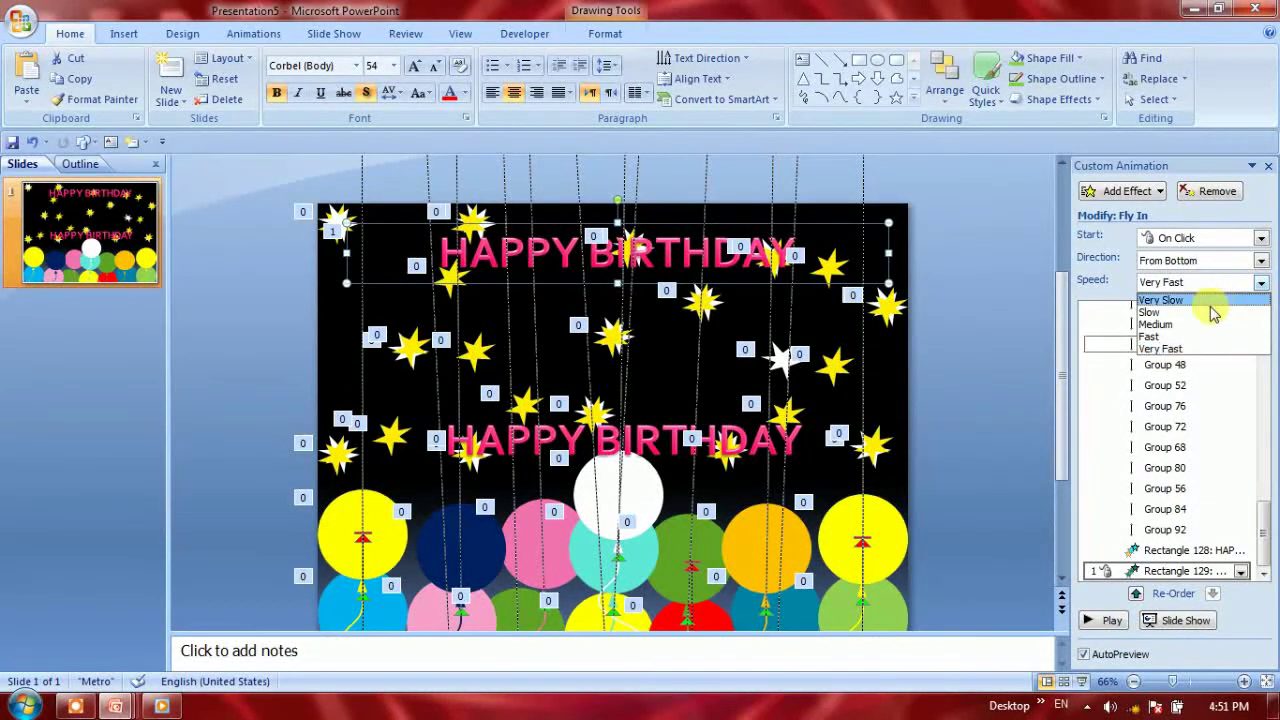
click(1210, 312)
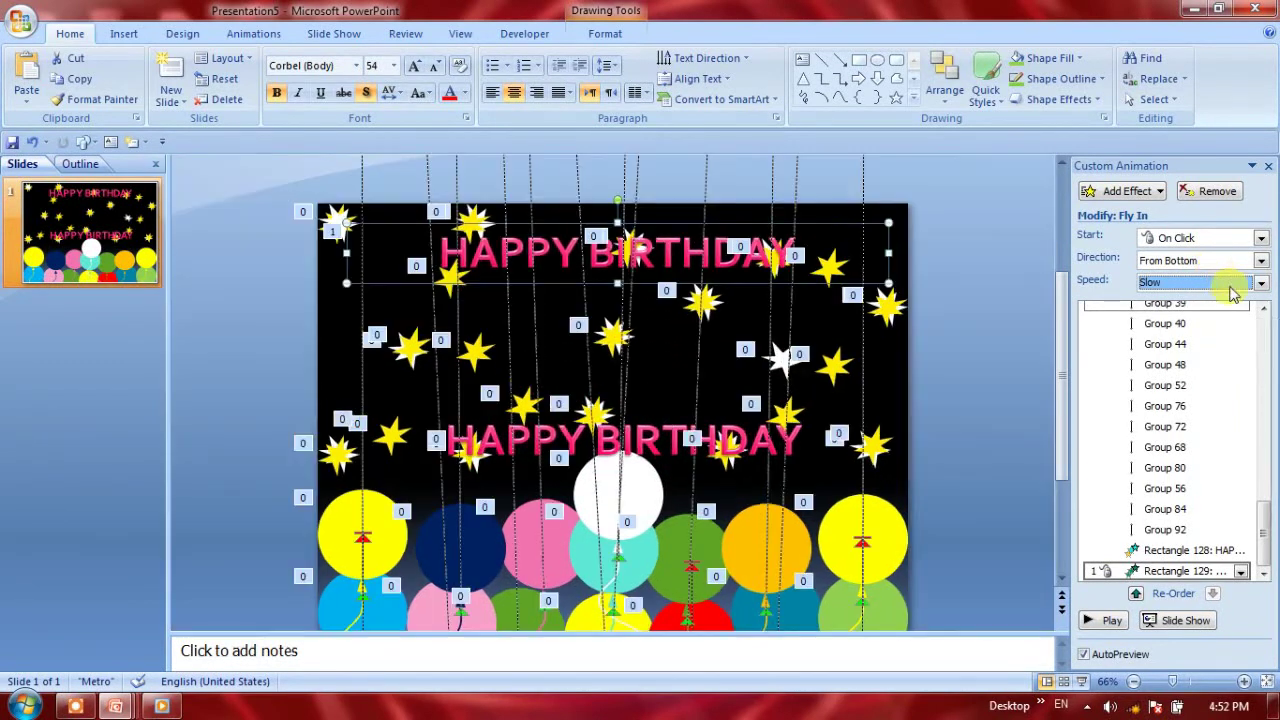
click(1225, 283)
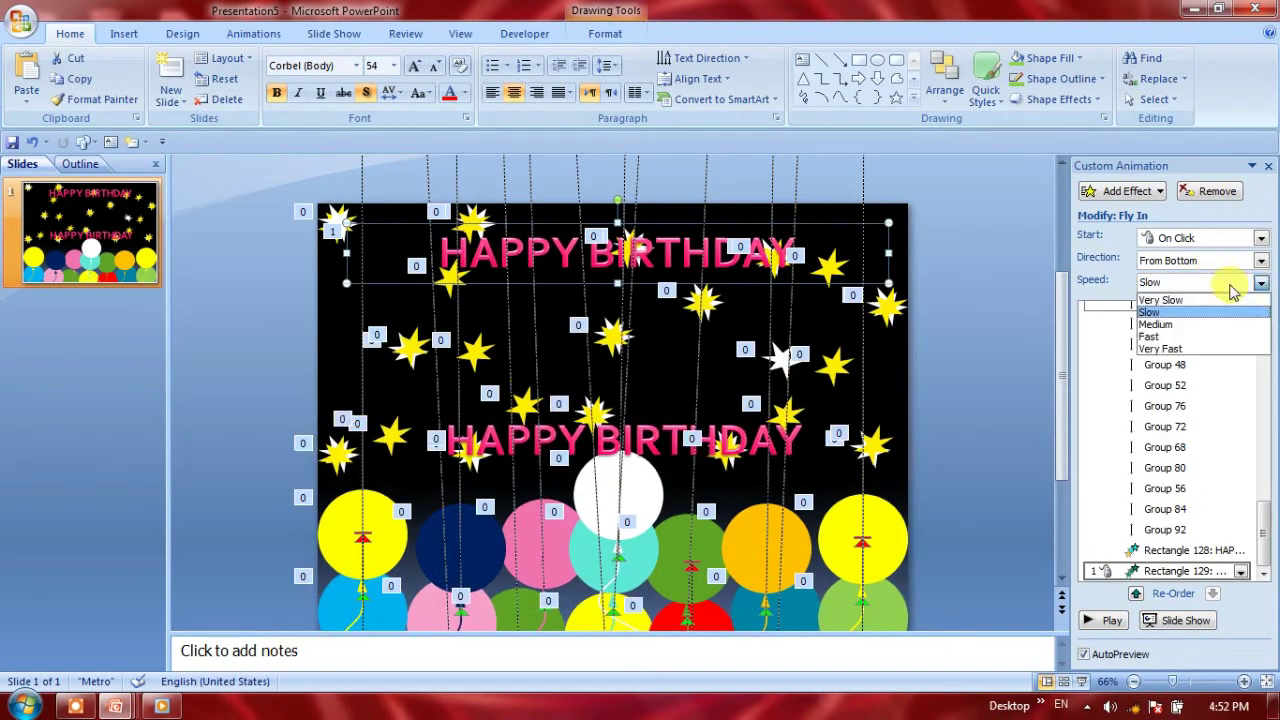
click(1197, 297)
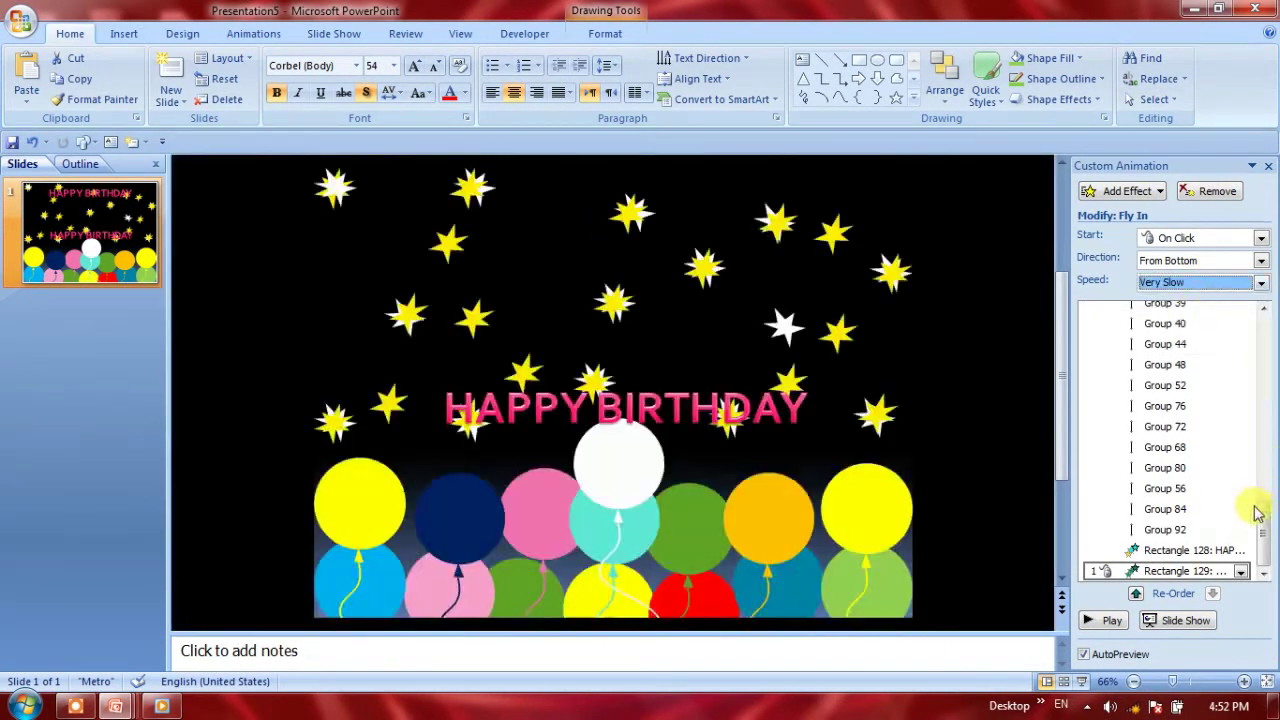
Set the fly-in to start With Previous and repeat until the end of the slide
click(1240, 572)
click(1124, 506)
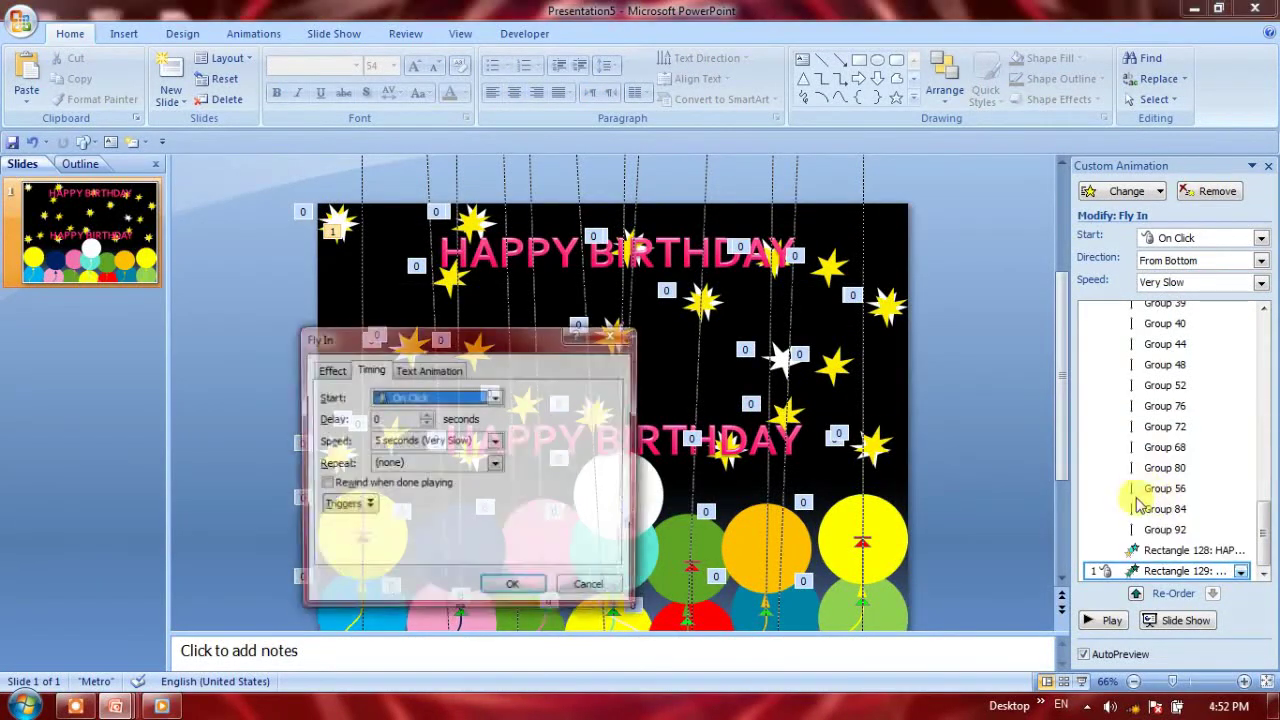
click(481, 399)
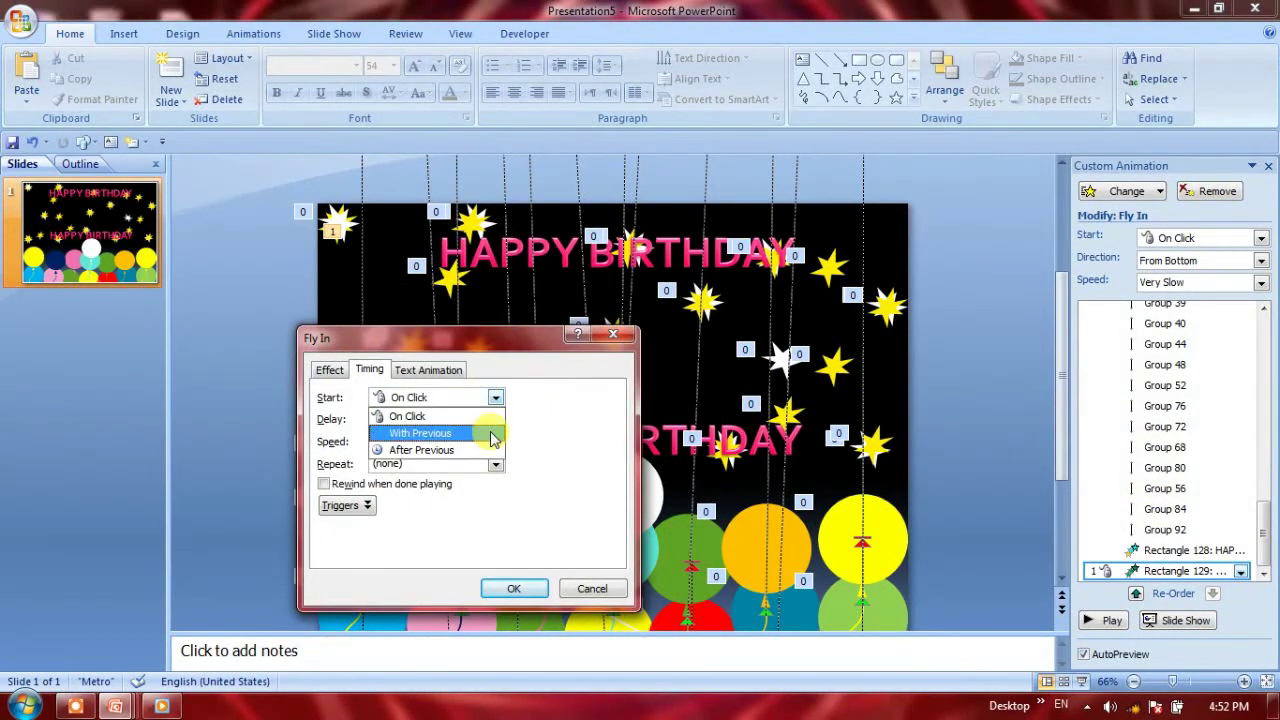
click(493, 434)
click(493, 464)
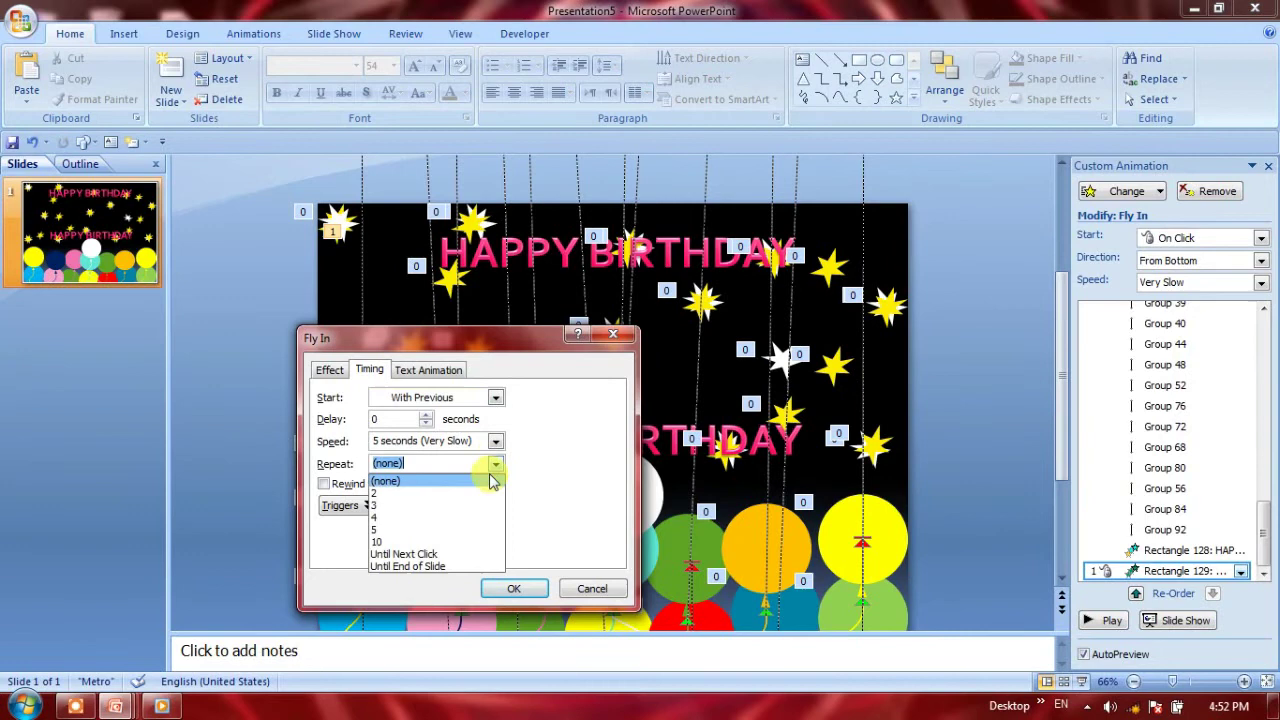
click(467, 570)
click(505, 592)
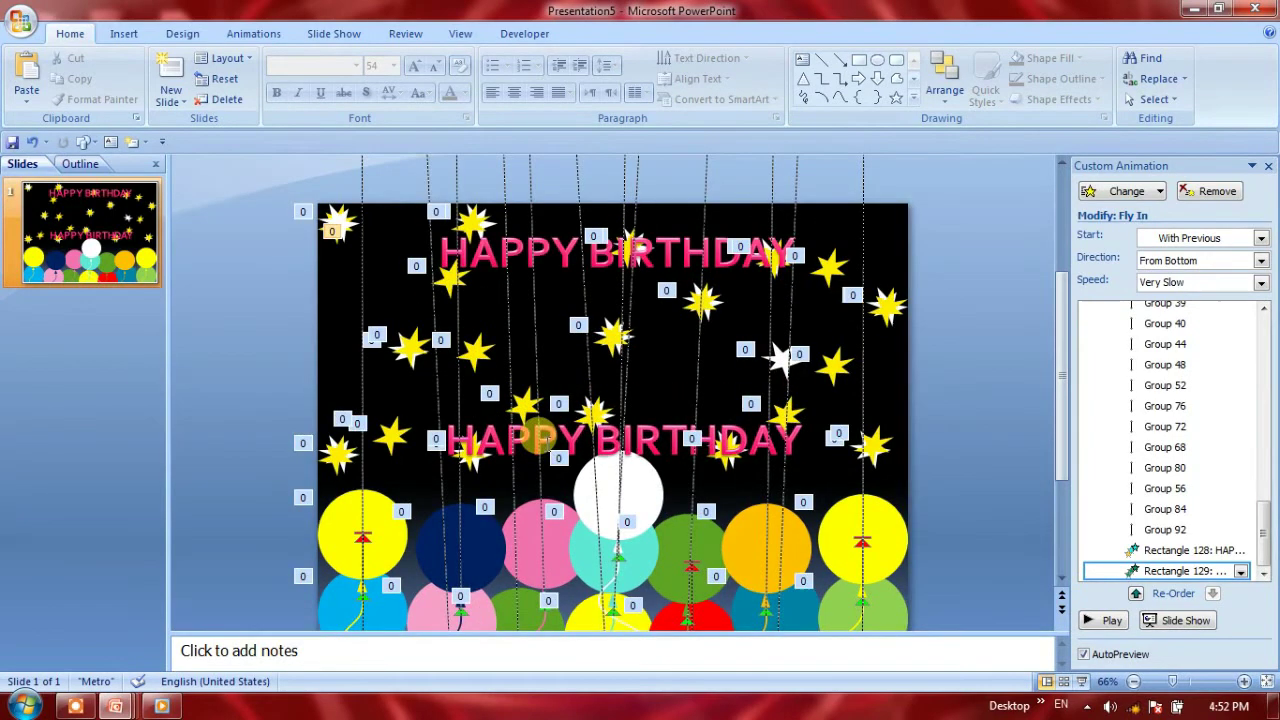
click(618, 402)
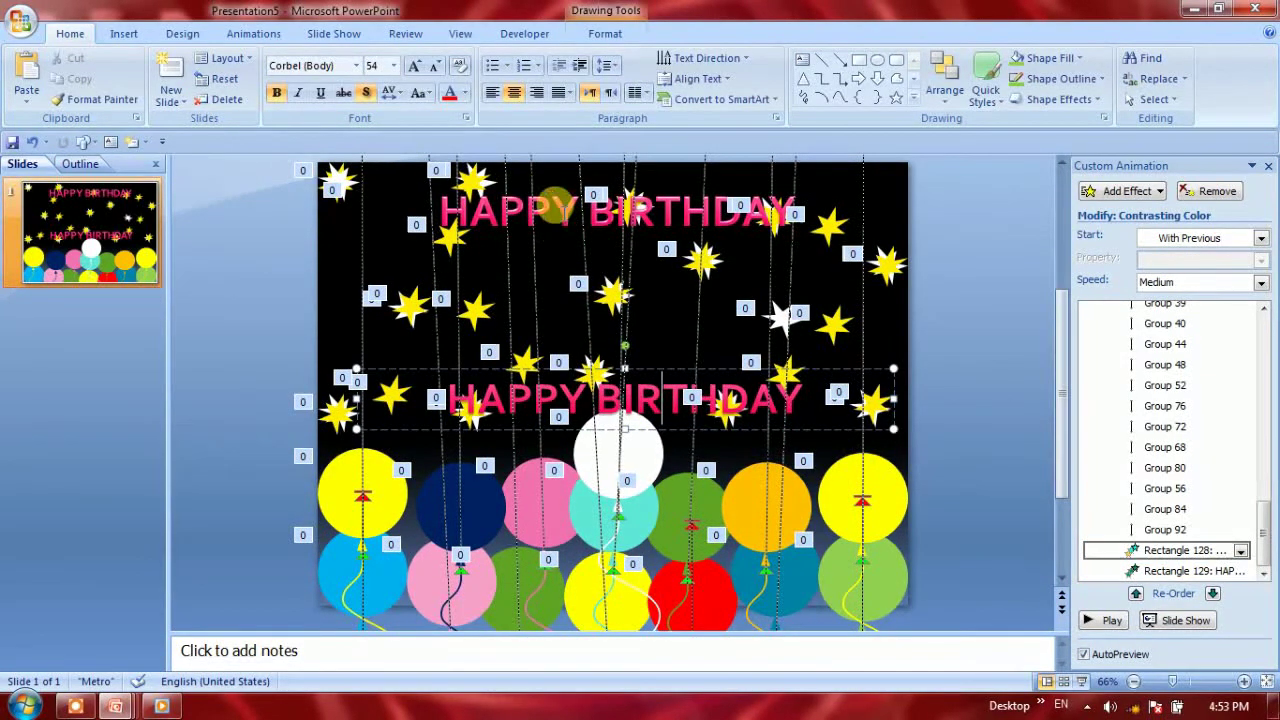
Apply the white WordArt style to the word HAPPY in the upper title
click(551, 212)
click(603, 36)
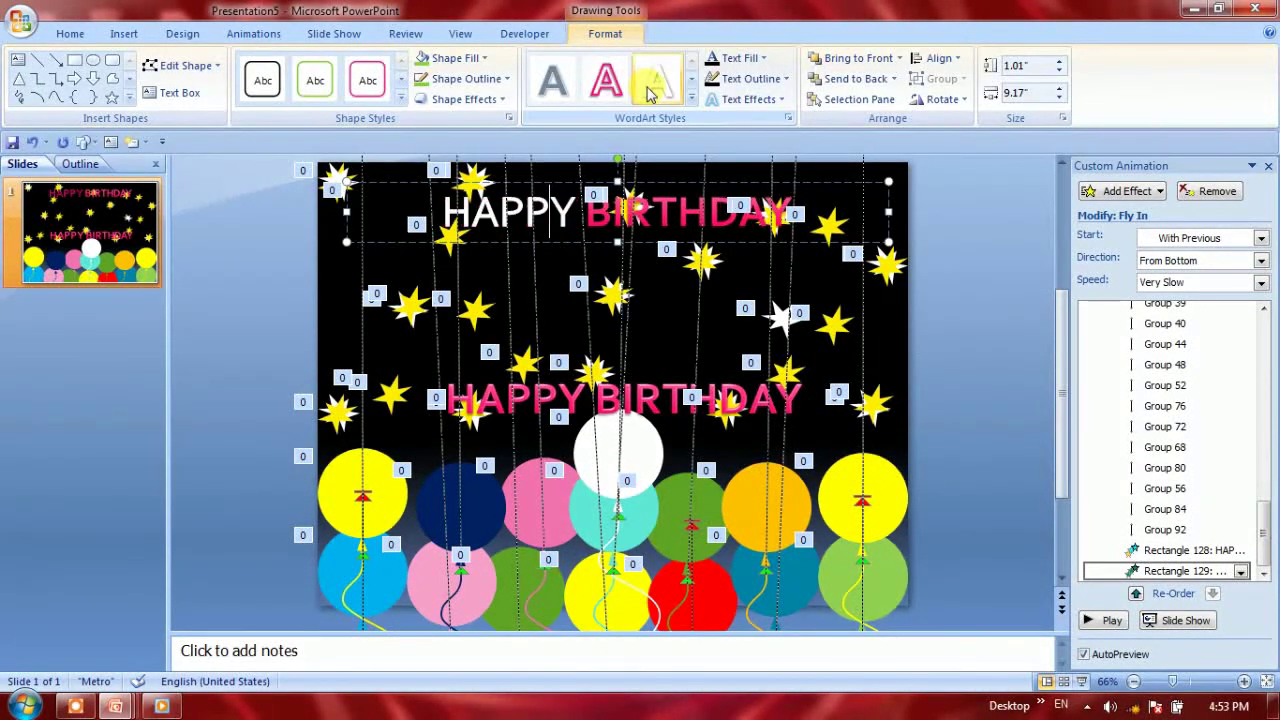
click(650, 94)
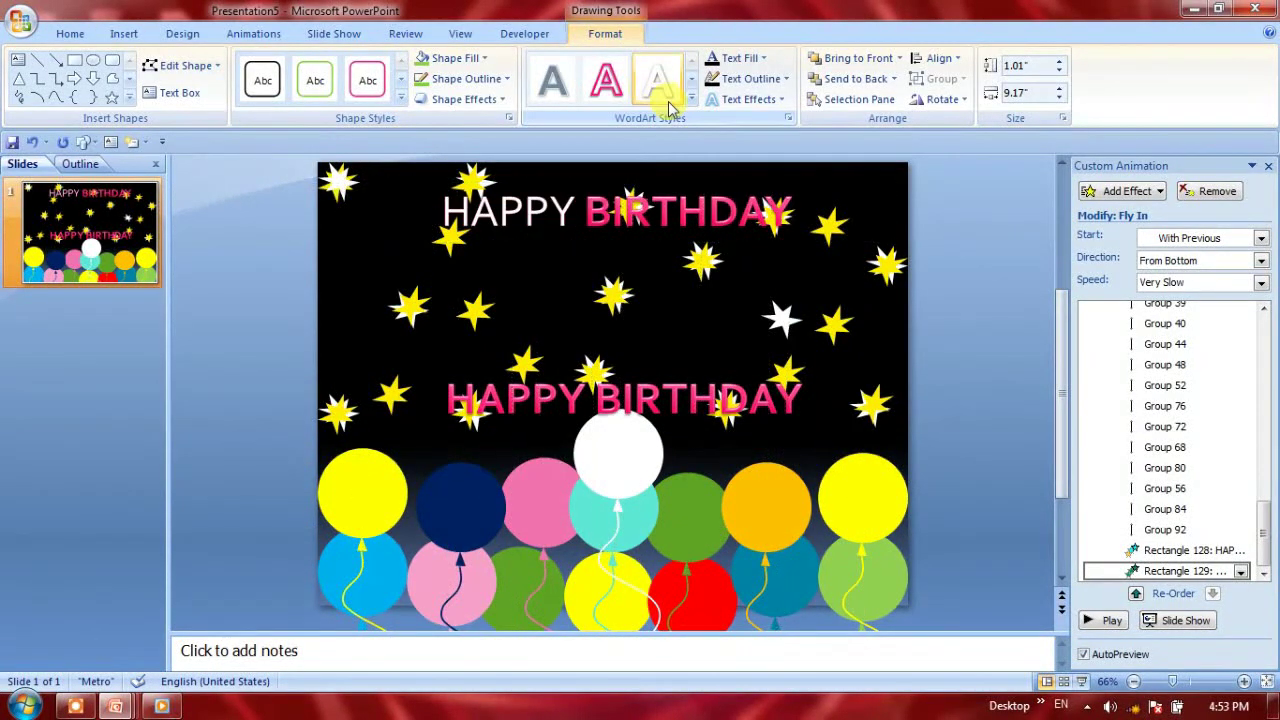
click(651, 212)
Set up the slide show to loop continuously until Esc
click(330, 34)
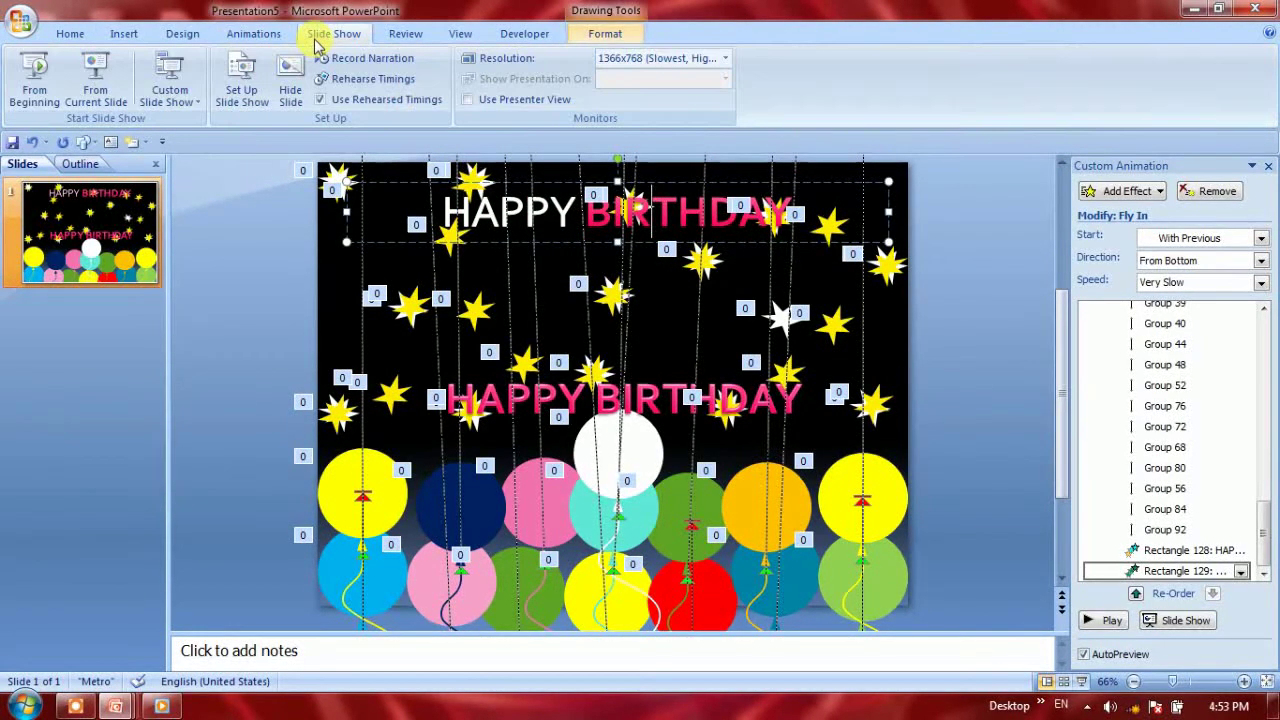
click(238, 93)
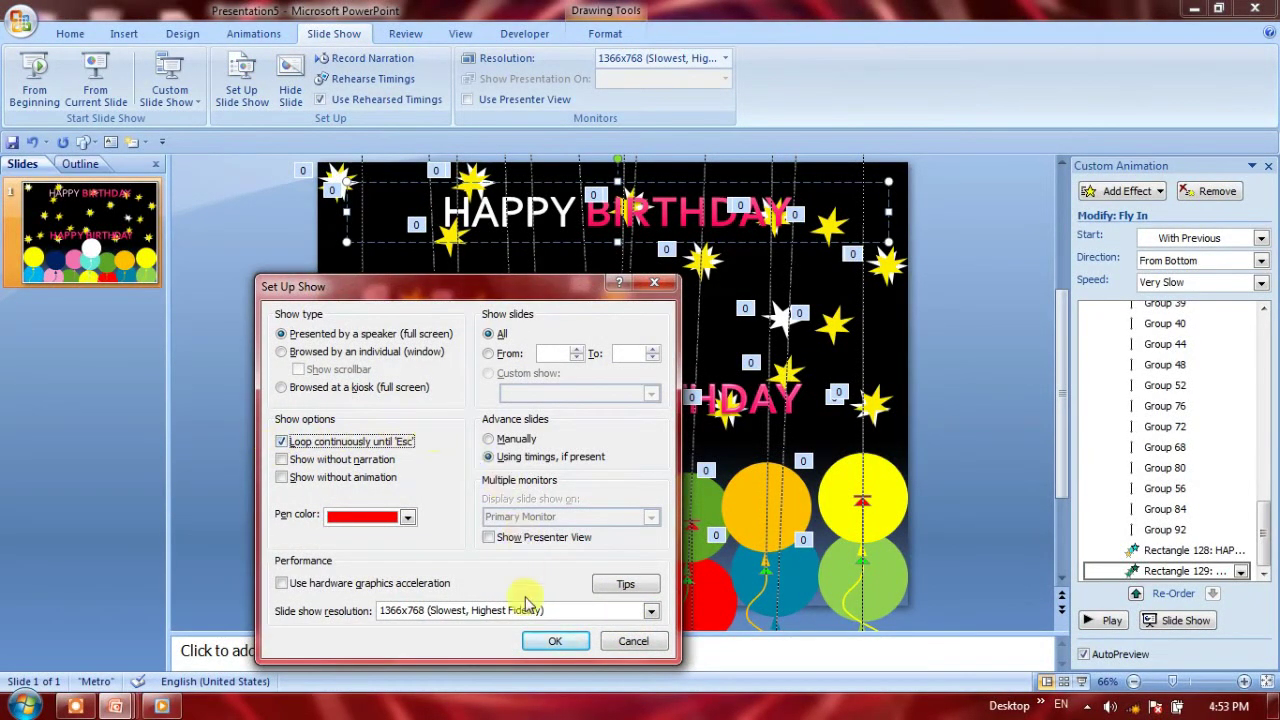
click(549, 641)
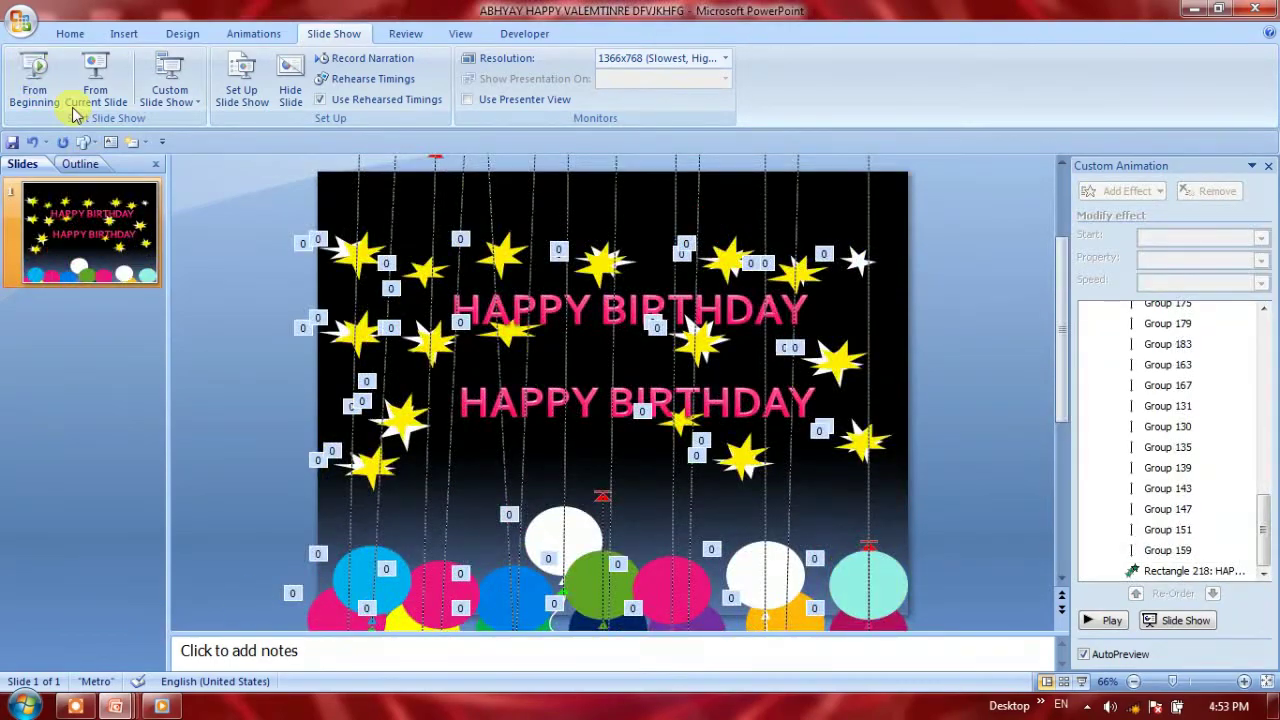
Play the birthday slide show full-screen From Beginning
click(47, 96)
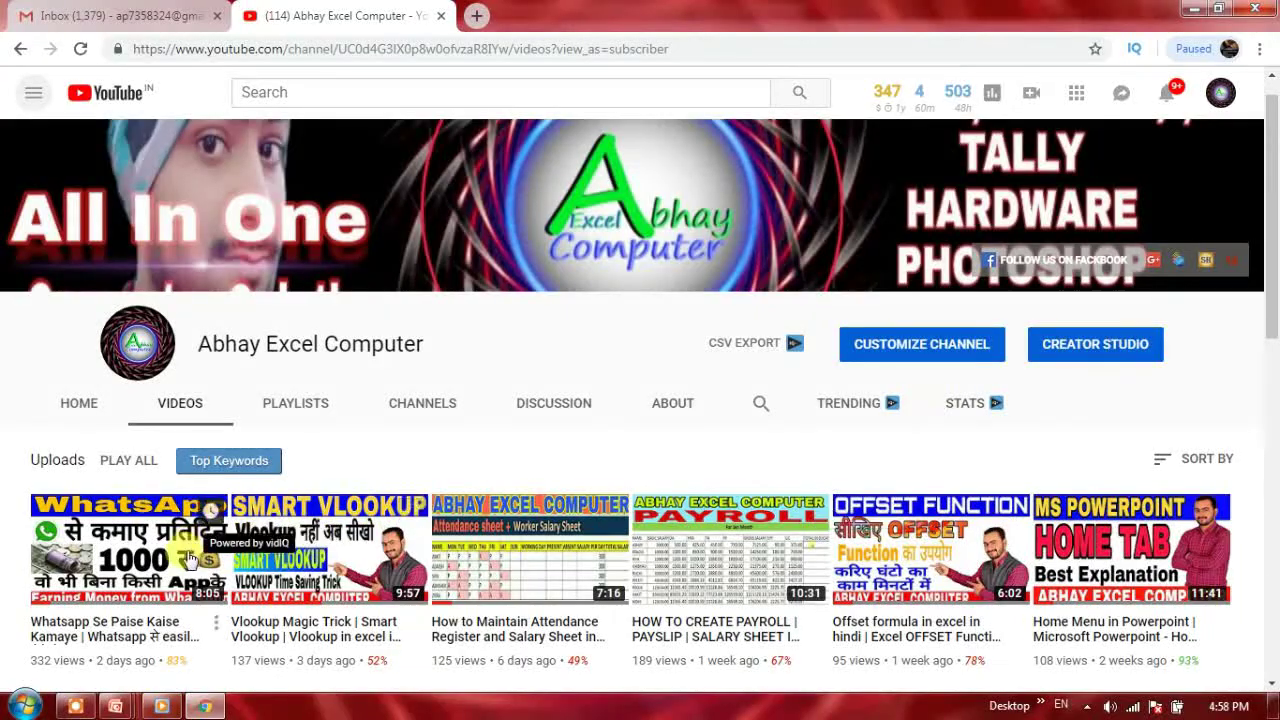
mouse_move(1275, 220)
mouse_down()
mouse_move(1274, 467)
mouse_move(197, 553)
mouse_up()
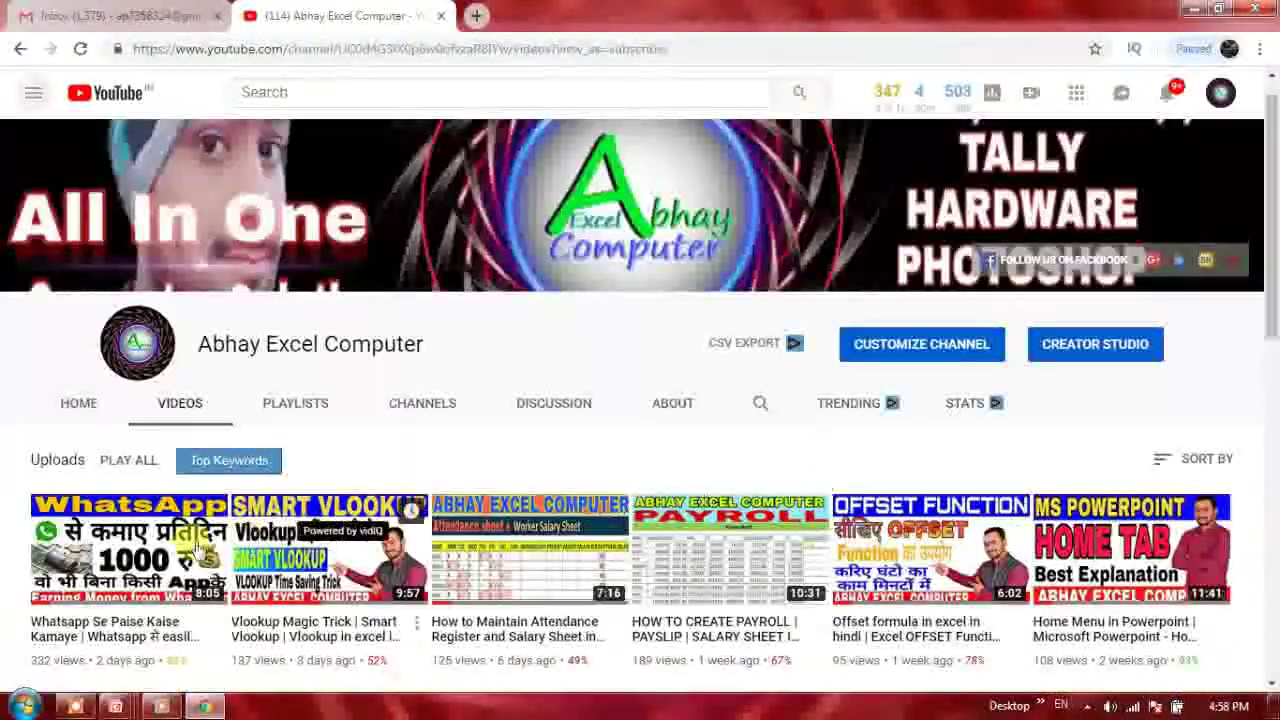
mouse_move(1276, 221)
mouse_down()
mouse_move(1276, 500)
mouse_move(1276, 110)
mouse_up()
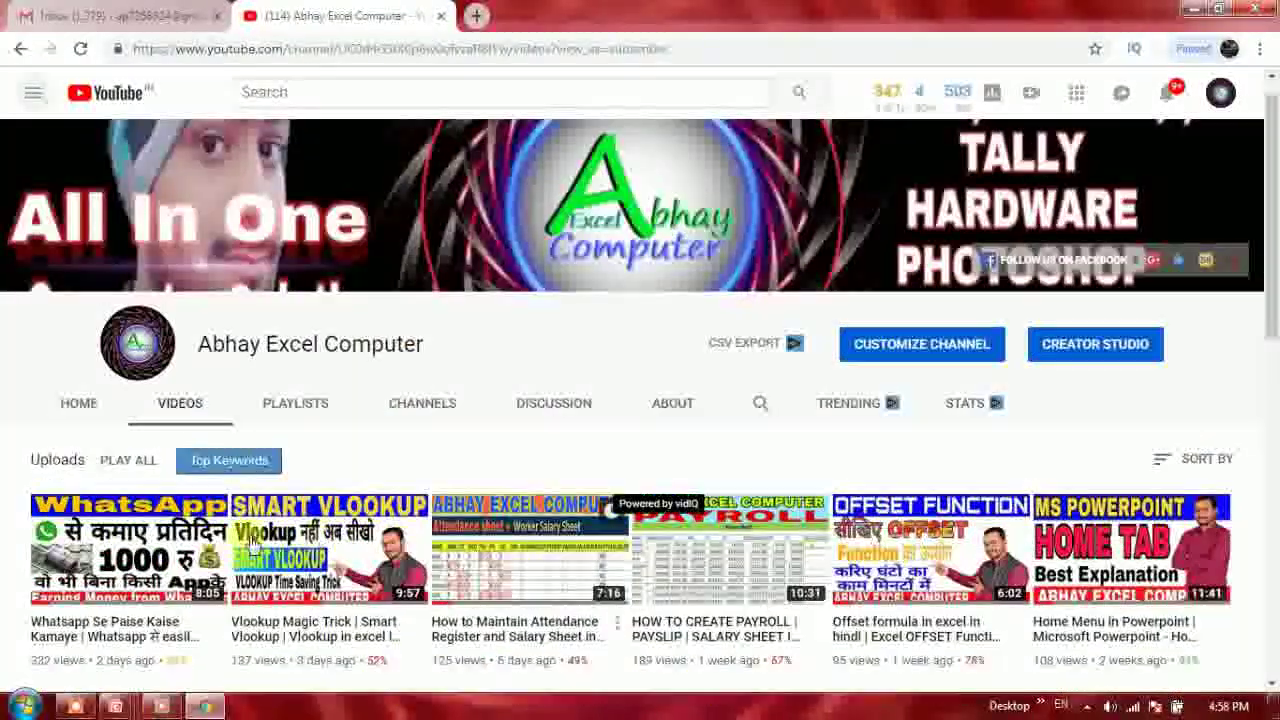
drag(1276, 218, 1274, 443)
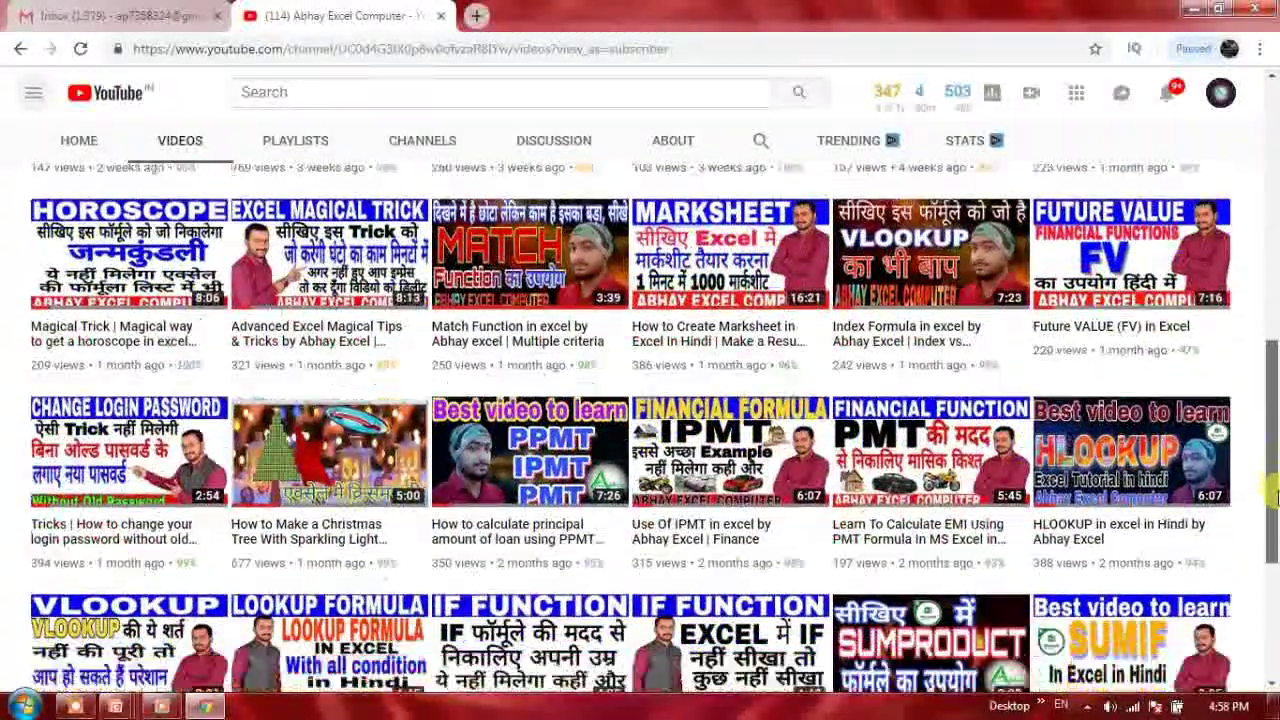
drag(1274, 495, 1274, 512)
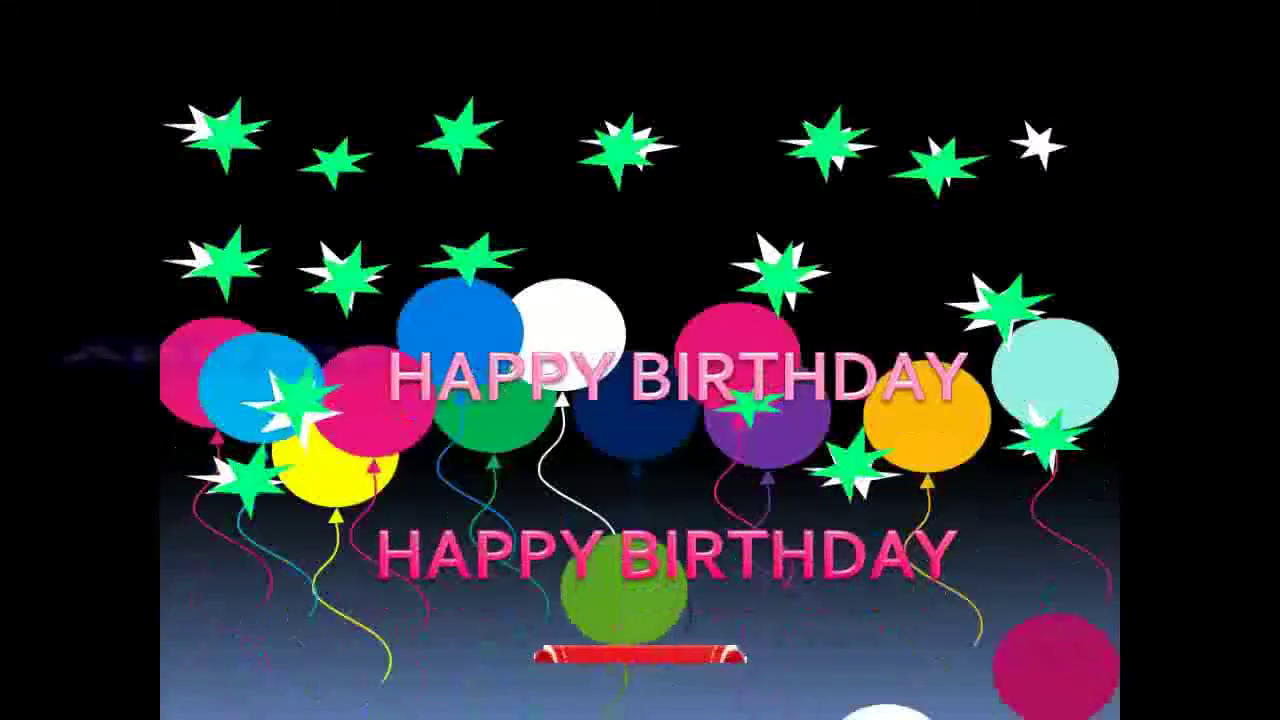